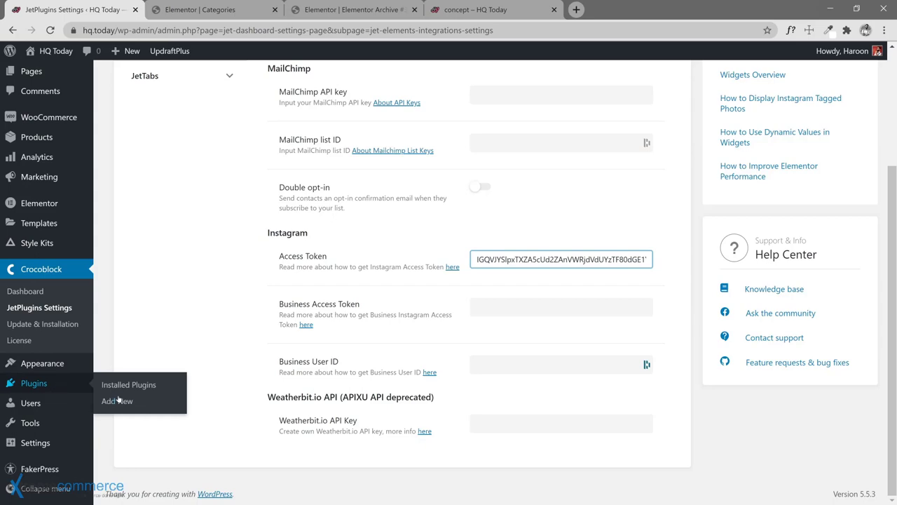
# - Search the plugin directory for "CPT UI", then install and activate the Custom Post Type UI plugin
pyautogui.click(119, 401)
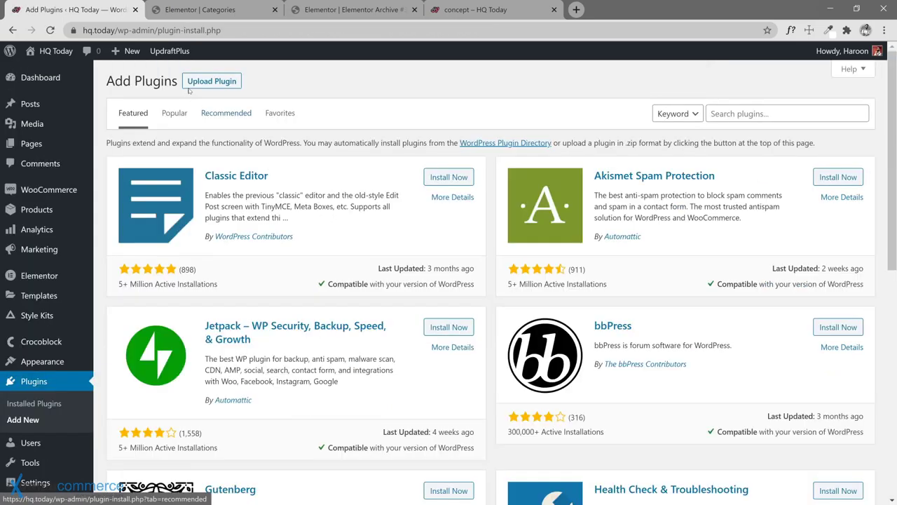
pyautogui.click(203, 84)
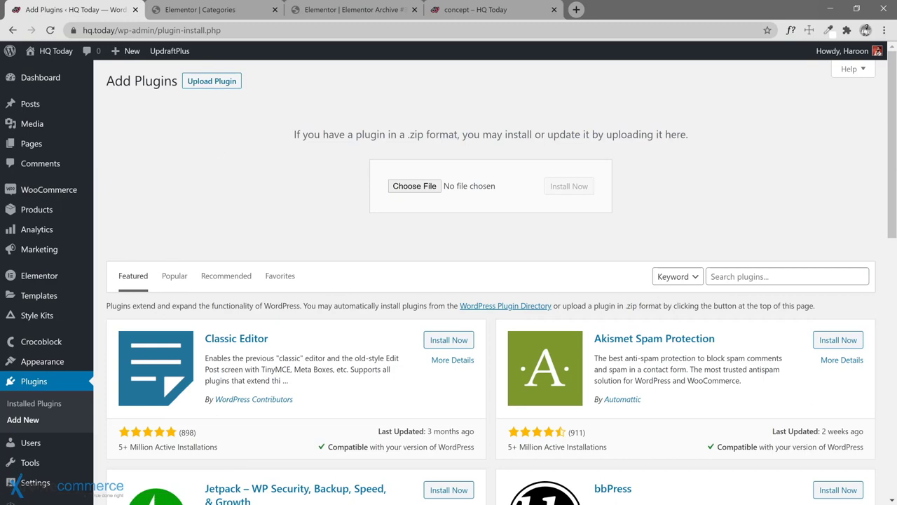
pyautogui.click(785, 276)
pyautogui.write('CPT UI')
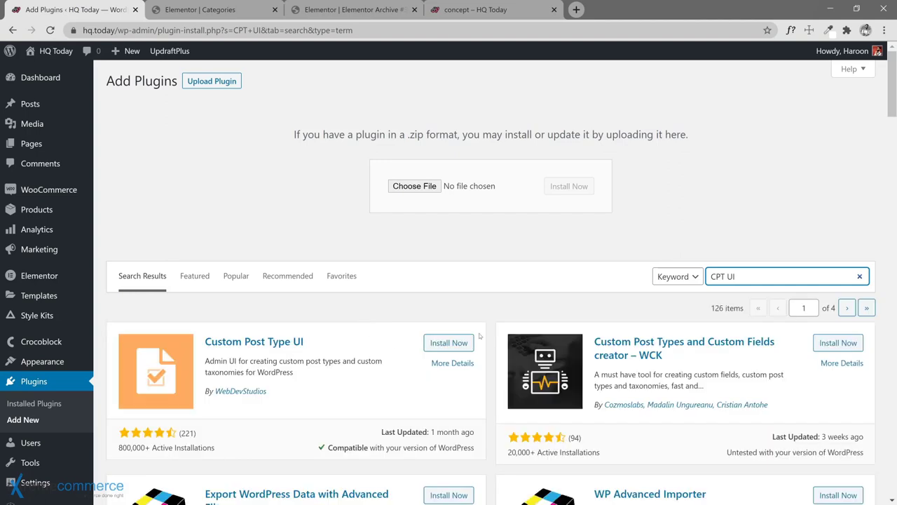
pyautogui.click(457, 343)
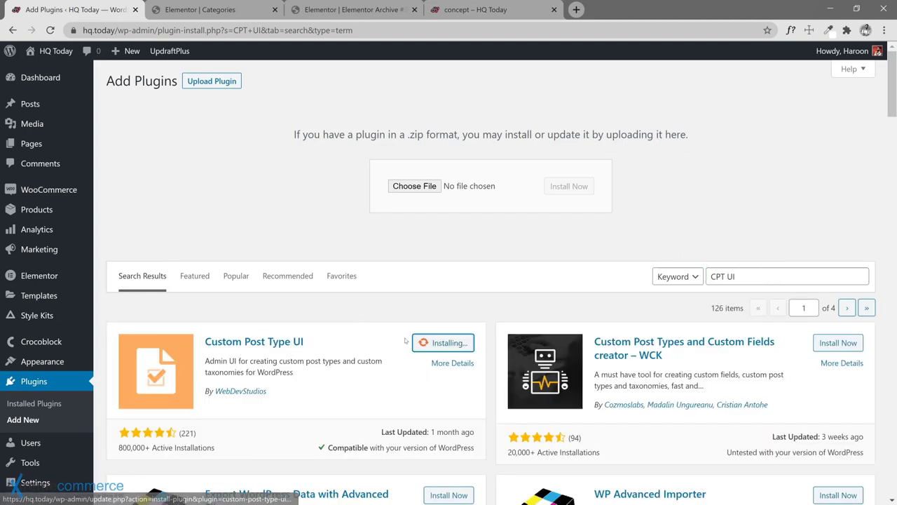
pyautogui.click(435, 342)
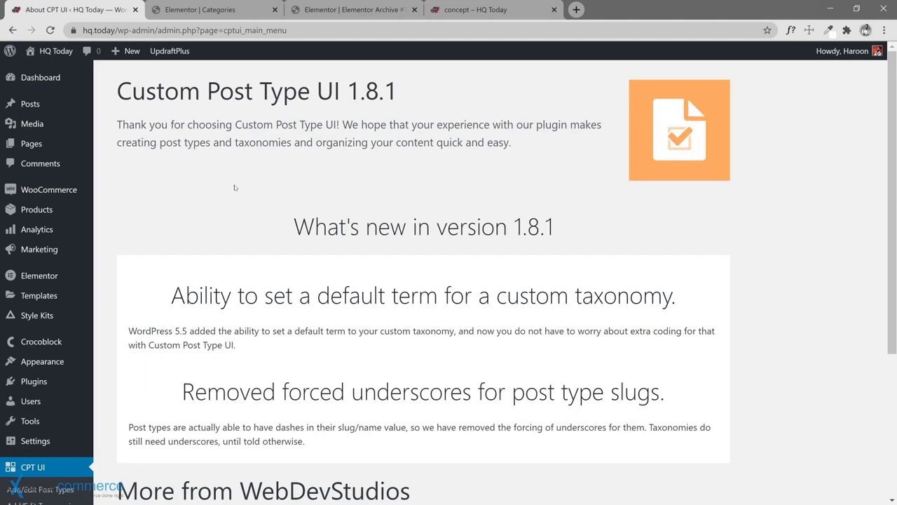
# - Start a new custom post type with slug "brands", plural label "Brands" and singular label "brand"
pyautogui.scroll(-3, 235, 188)
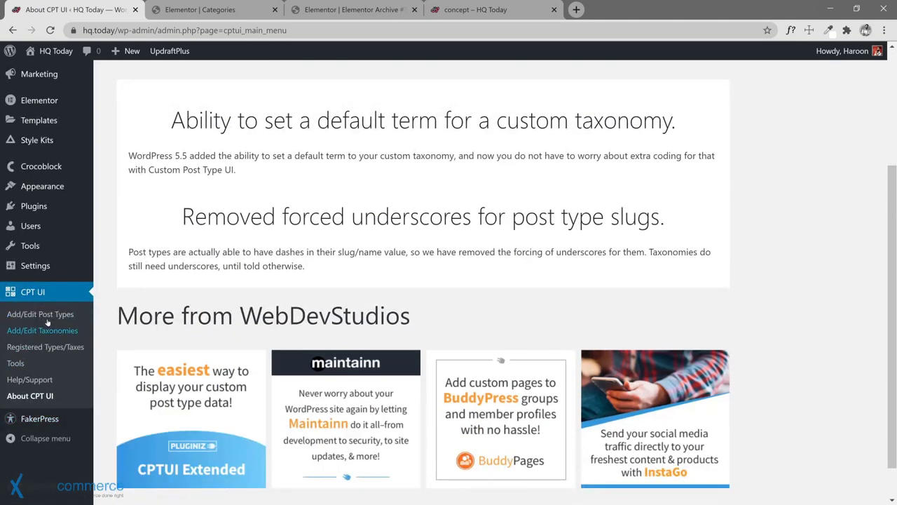
pyautogui.click(58, 314)
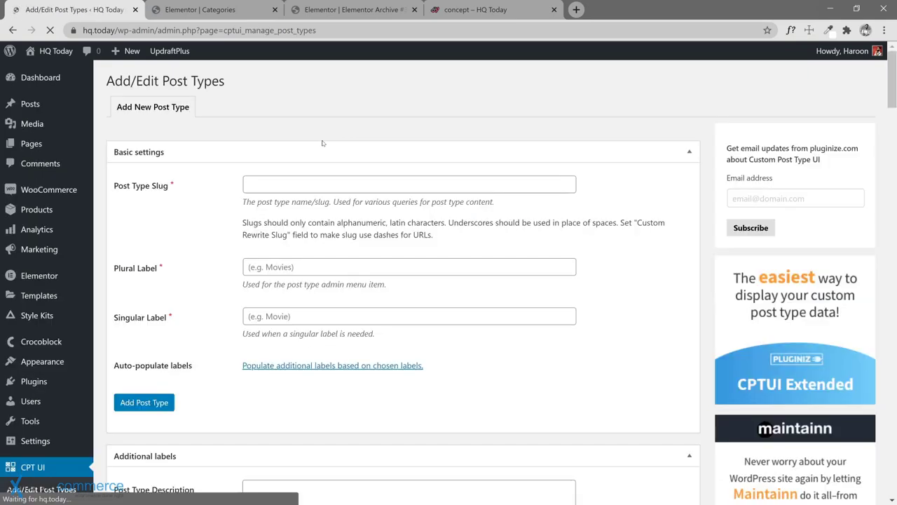
pyautogui.click(299, 184)
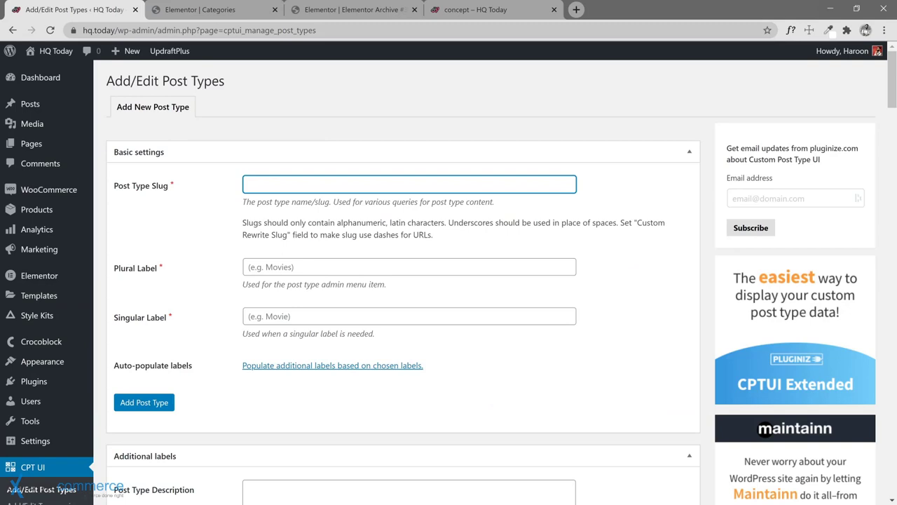
pyautogui.write('brea')
pyautogui.write('nds')
pyautogui.click(409, 267)
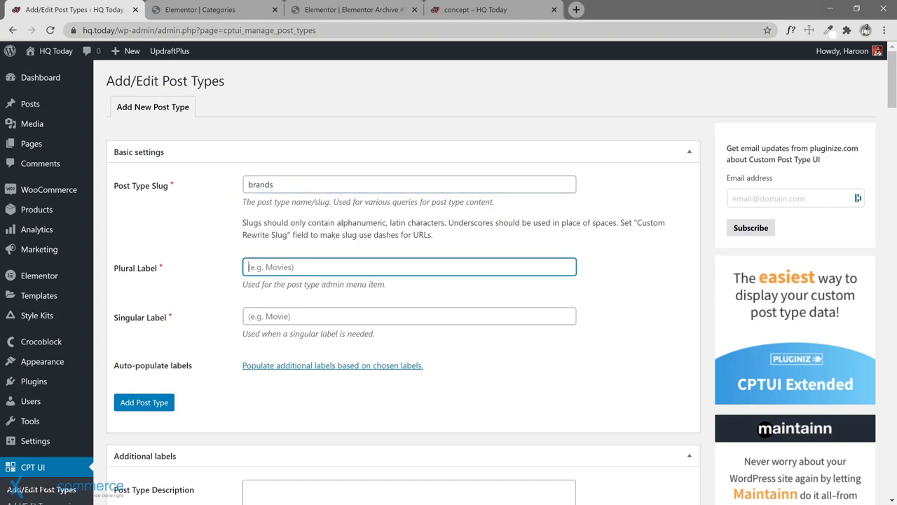
pyautogui.write('Brands')
pyautogui.press('Tab')
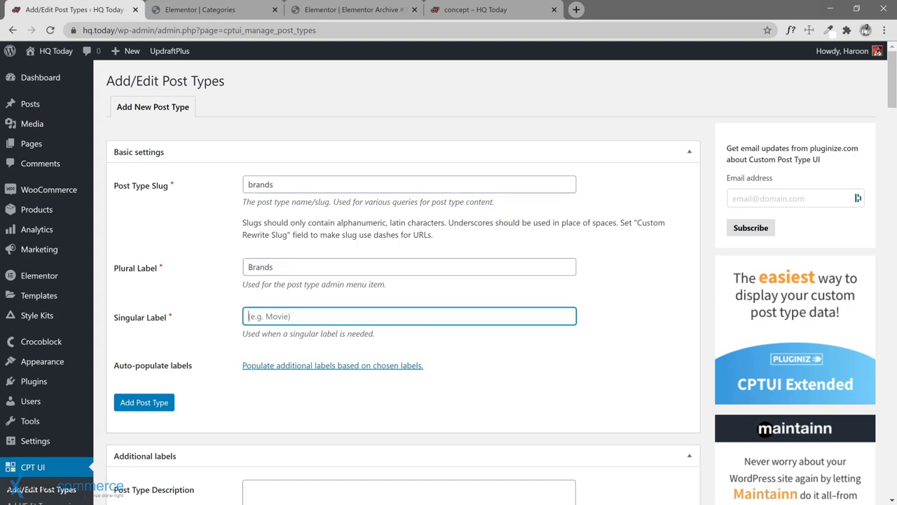
pyautogui.write('brand')
# - Auto-populate the additional labels from the chosen labels and change the Menu Name to "Brands"
pyautogui.scroll(-1, 282, 369)
pyautogui.scroll(-1, 281, 328)
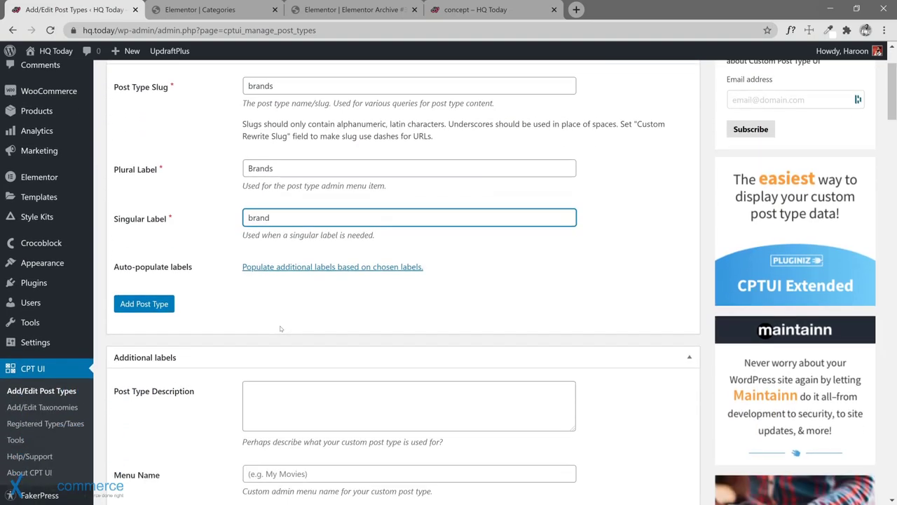
pyautogui.press('Tab')
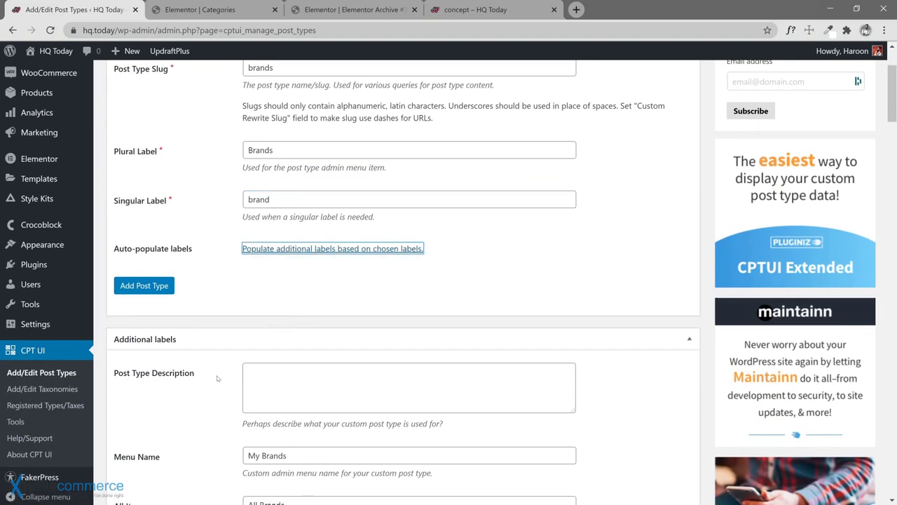
pyautogui.scroll(-3, 218, 404)
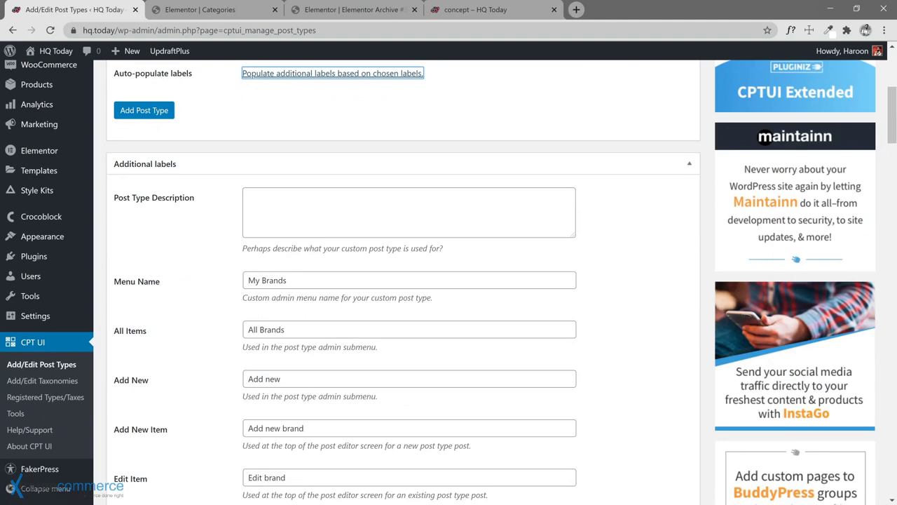
pyautogui.moveTo(248, 281); pyautogui.dragTo(266, 280)
pyautogui.write('B')
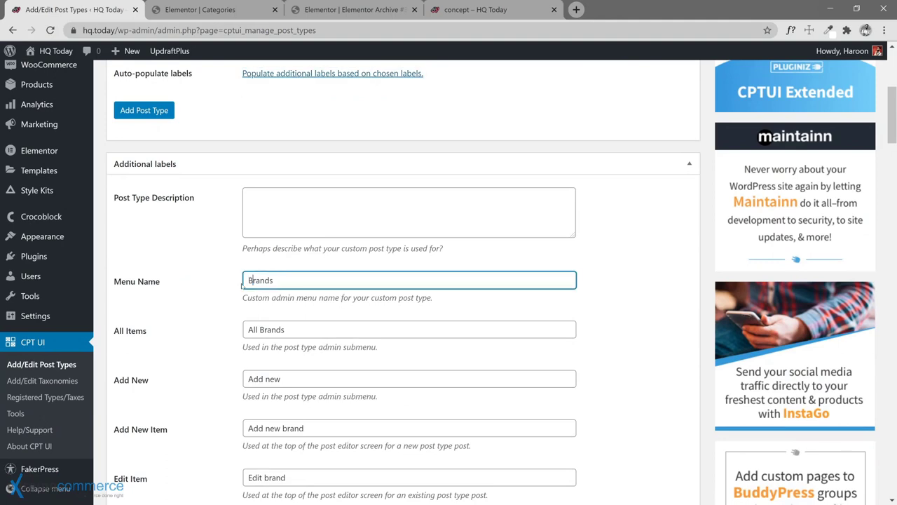
# - Set Has Archive to True in the new post type's settings
pyautogui.scroll(-1, 225, 332)
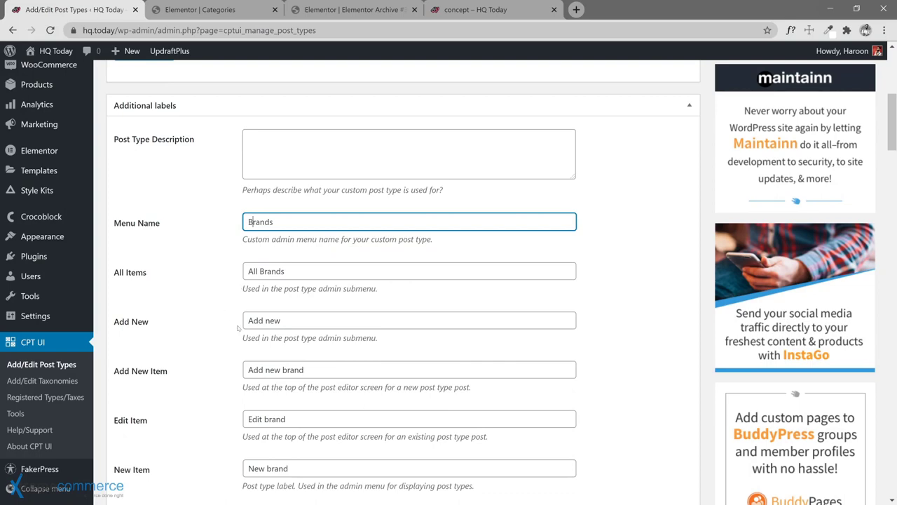
pyautogui.scroll(-1, 238, 329)
pyautogui.scroll(3, 237, 330)
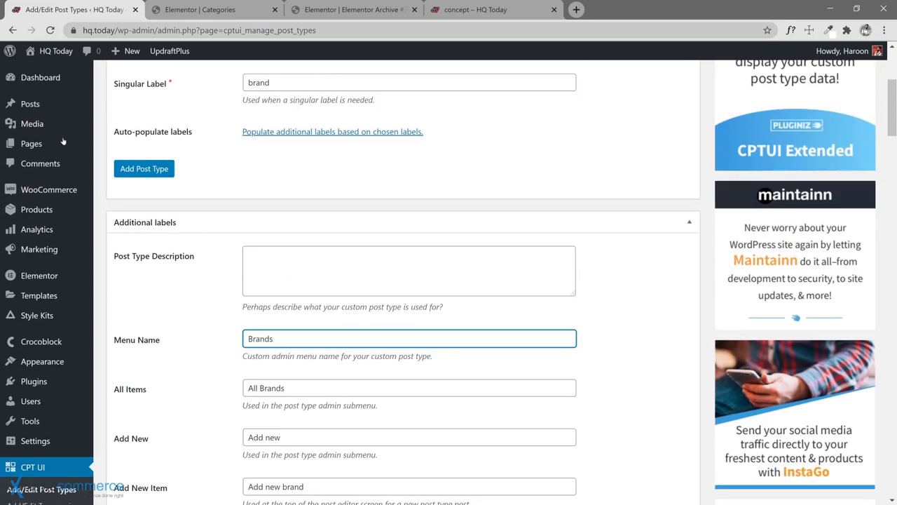
pyautogui.scroll(-10, 249, 401)
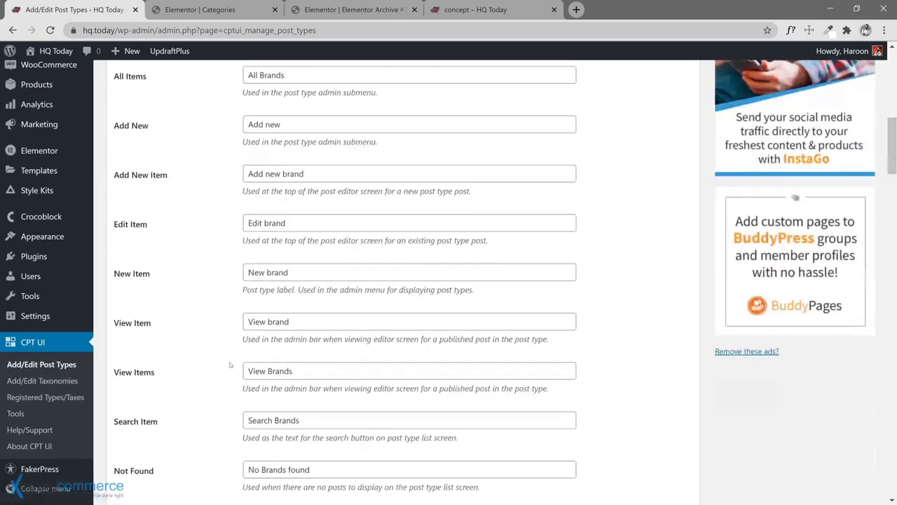
pyautogui.scroll(-12, 221, 365)
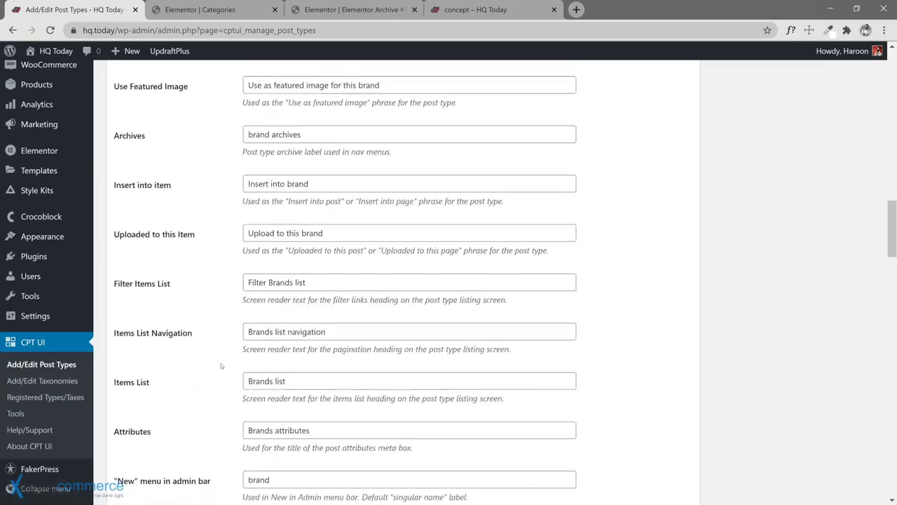
pyautogui.scroll(-2, 221, 365)
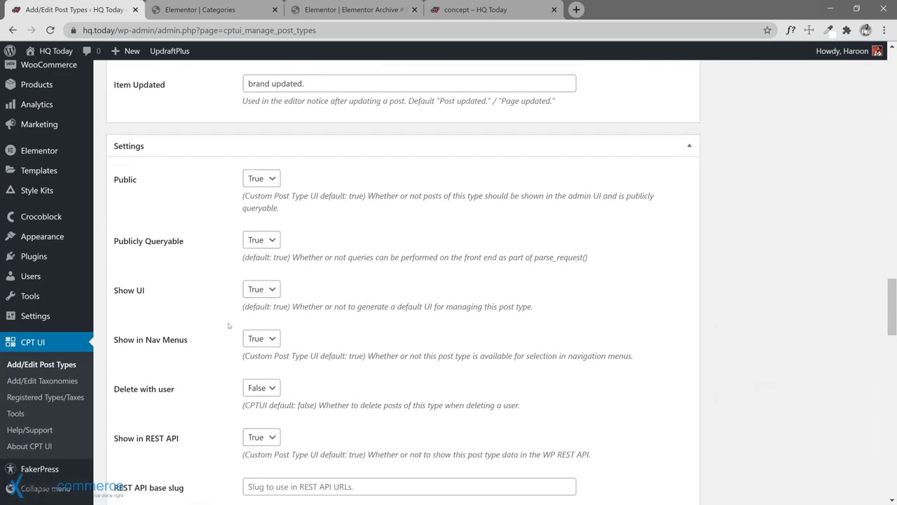
pyautogui.scroll(-2, 224, 275)
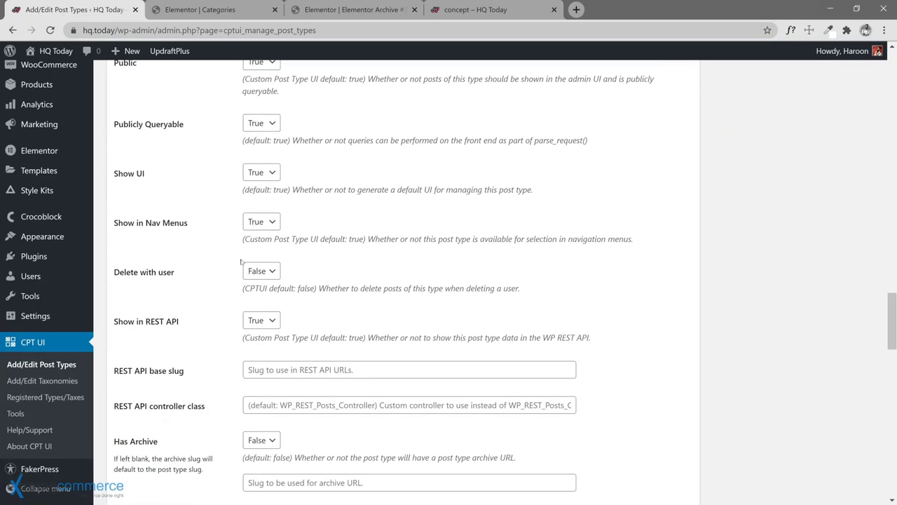
pyautogui.scroll(-1, 225, 254)
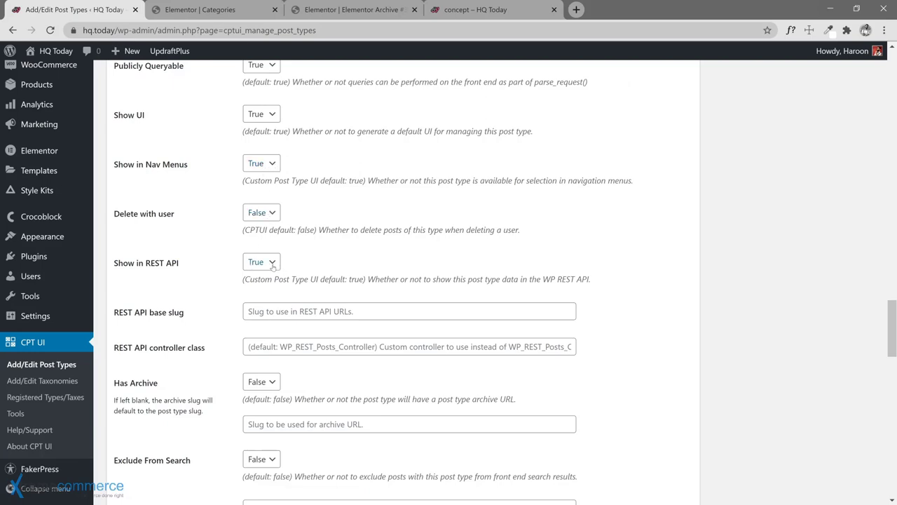
pyautogui.scroll(-2, 234, 308)
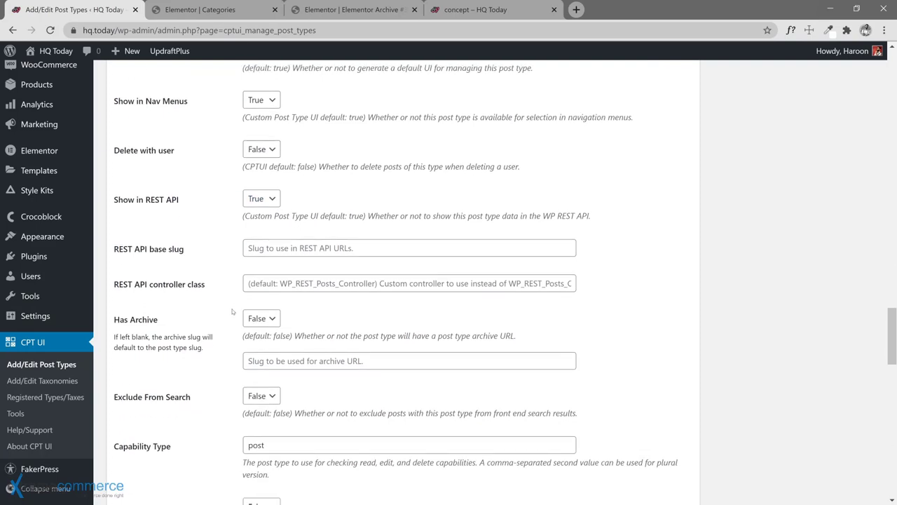
pyautogui.scroll(-1, 233, 300)
pyautogui.click(260, 206)
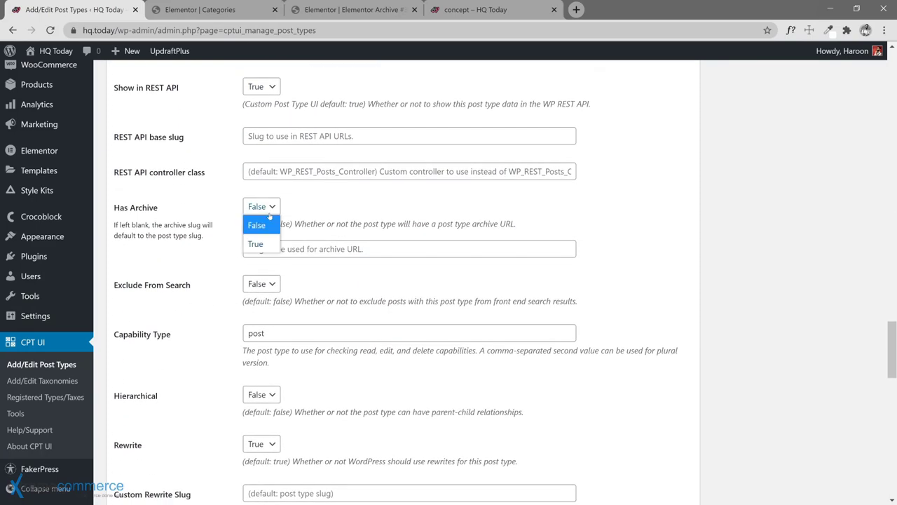
pyautogui.click(265, 242)
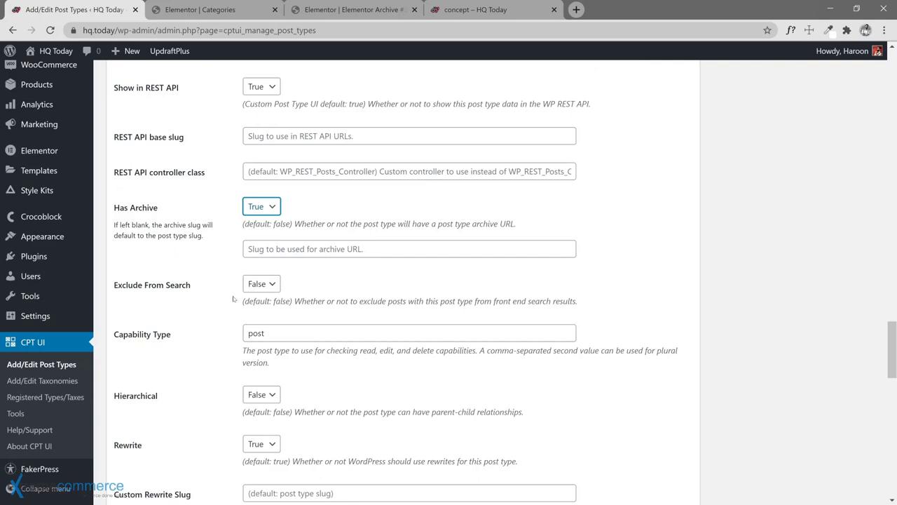
# - Set With Front to False so the brands permalink is not prepended with the front base
pyautogui.scroll(-1, 233, 299)
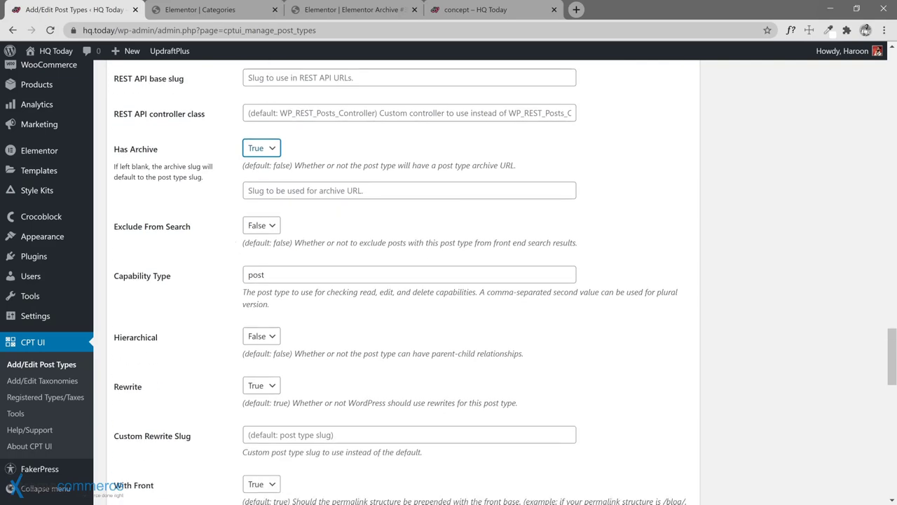
pyautogui.scroll(-2, 200, 260)
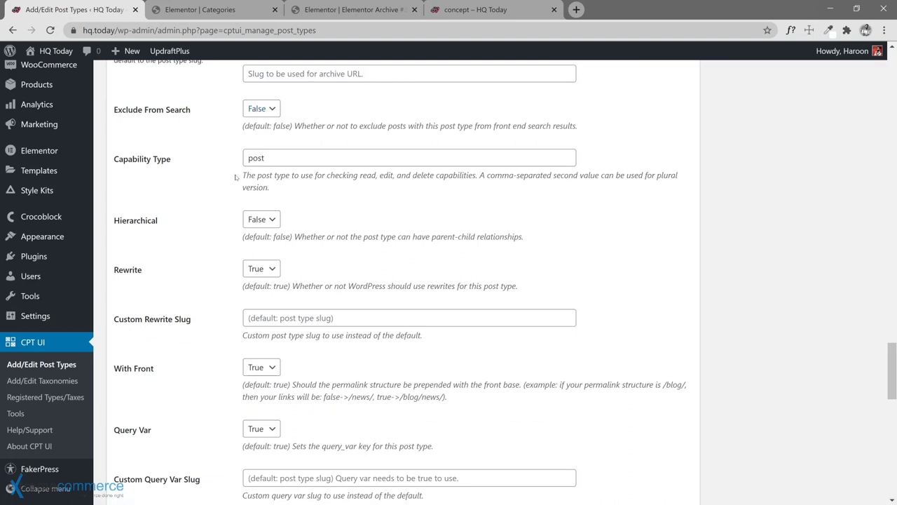
pyautogui.click(265, 158)
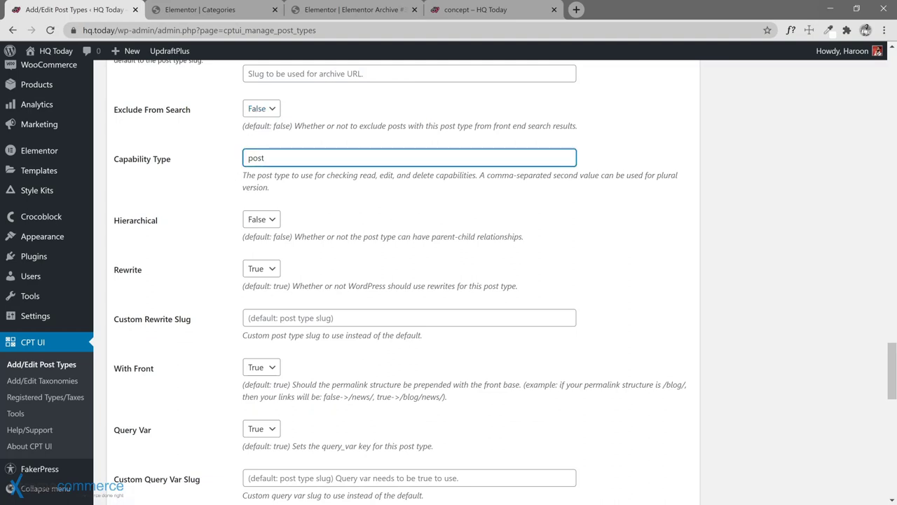
pyautogui.click(259, 221)
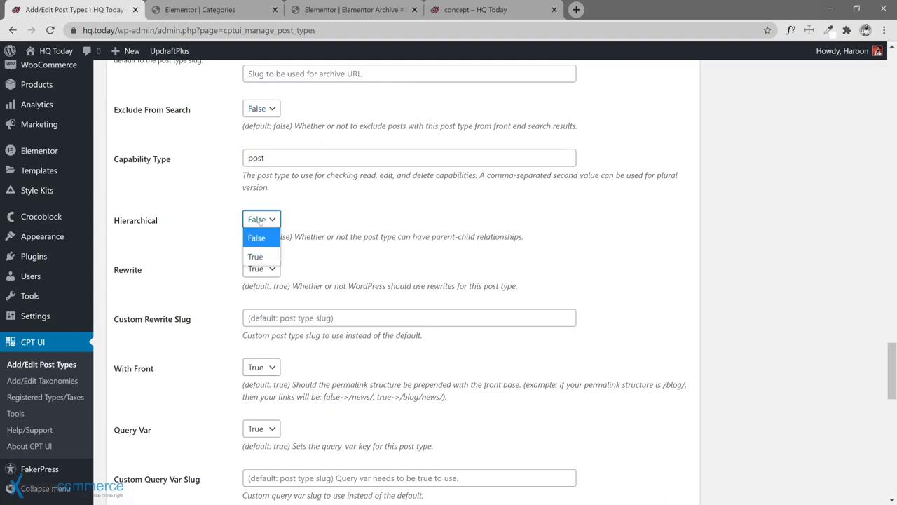
pyautogui.click(256, 224)
pyautogui.scroll(-1, 243, 263)
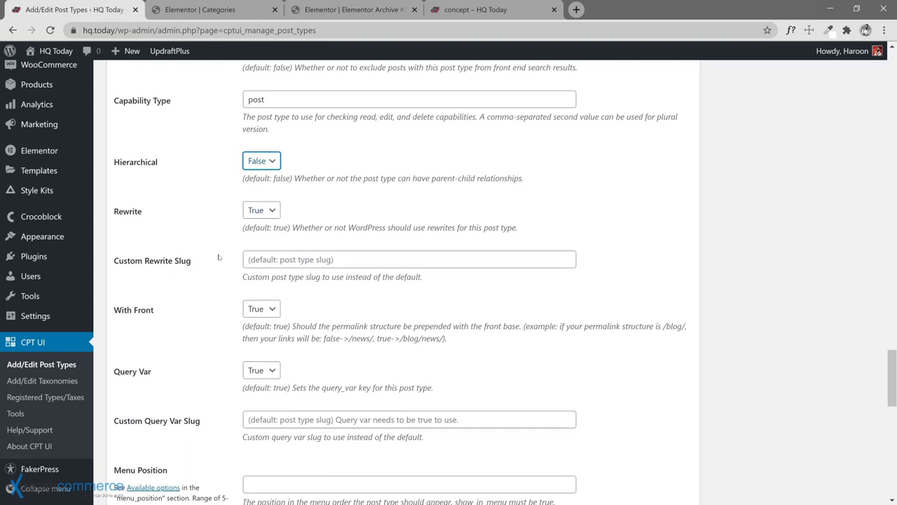
pyautogui.scroll(-2, 210, 280)
pyautogui.click(264, 197)
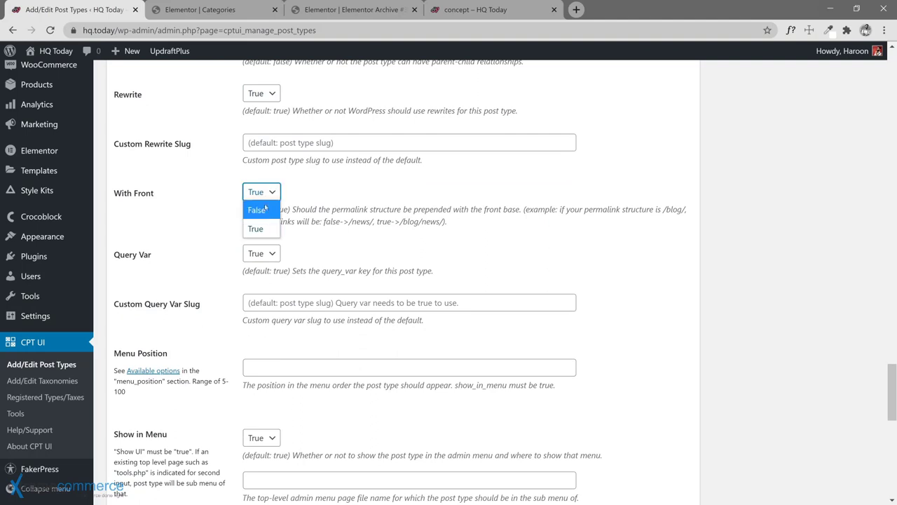
pyautogui.click(257, 210)
# - Set the post type's Menu Position to 6
pyautogui.scroll(-1, 228, 259)
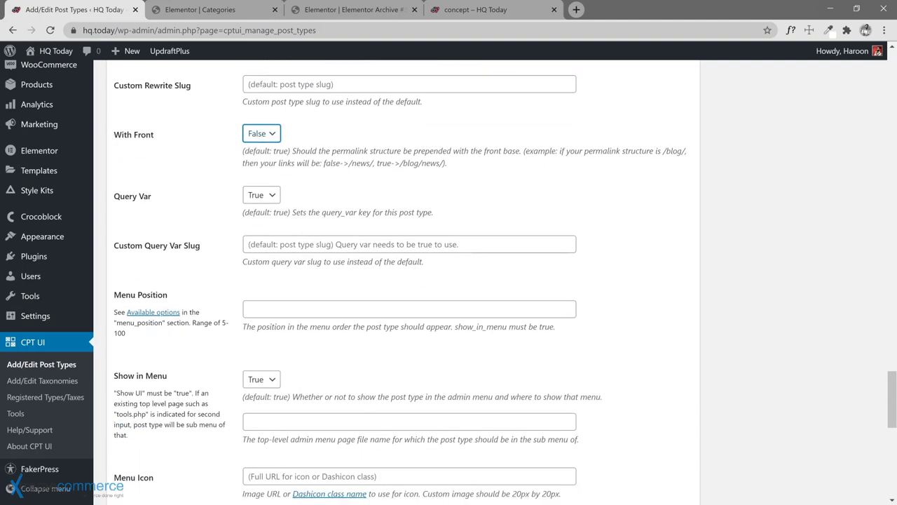
pyautogui.scroll(-2, 237, 246)
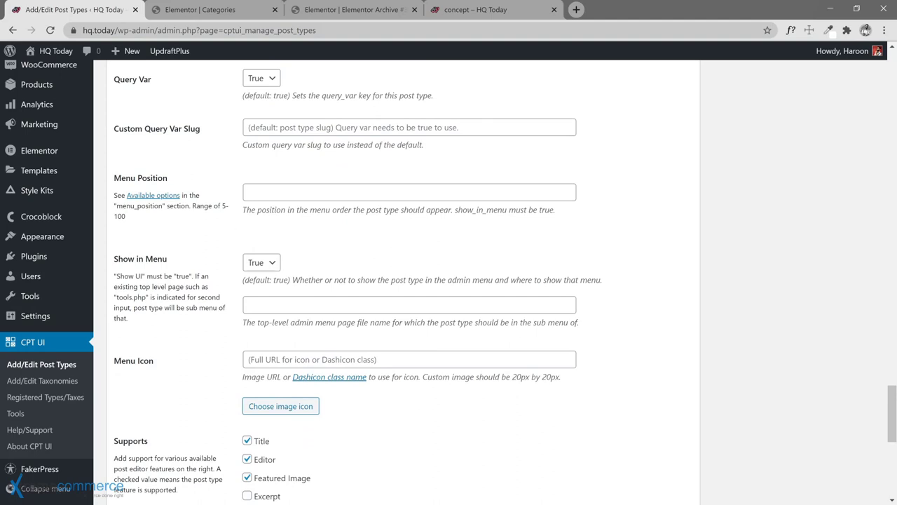
pyautogui.click(316, 192)
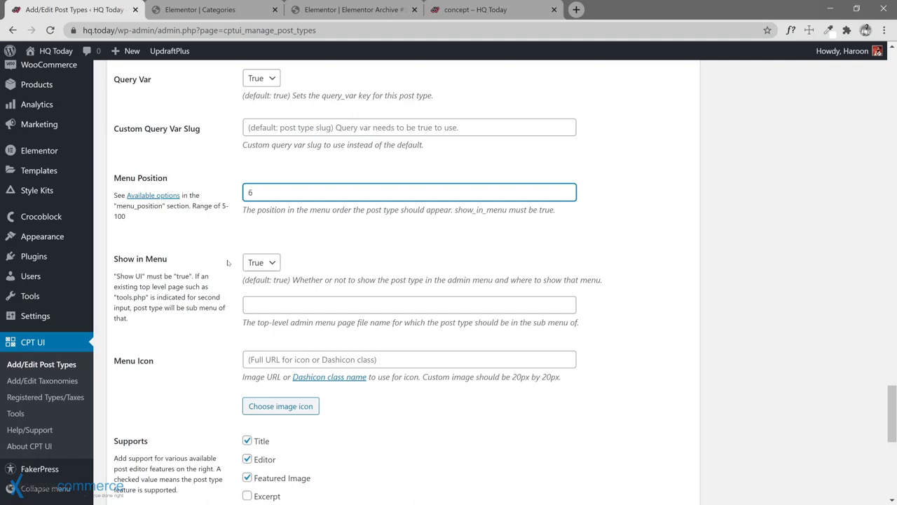
pyautogui.scroll(-1, 227, 263)
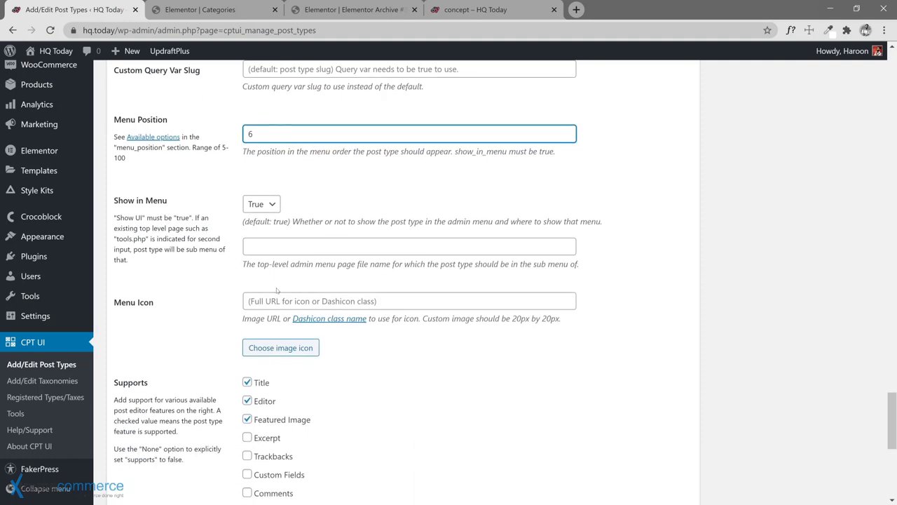
pyautogui.scroll(-2, 237, 323)
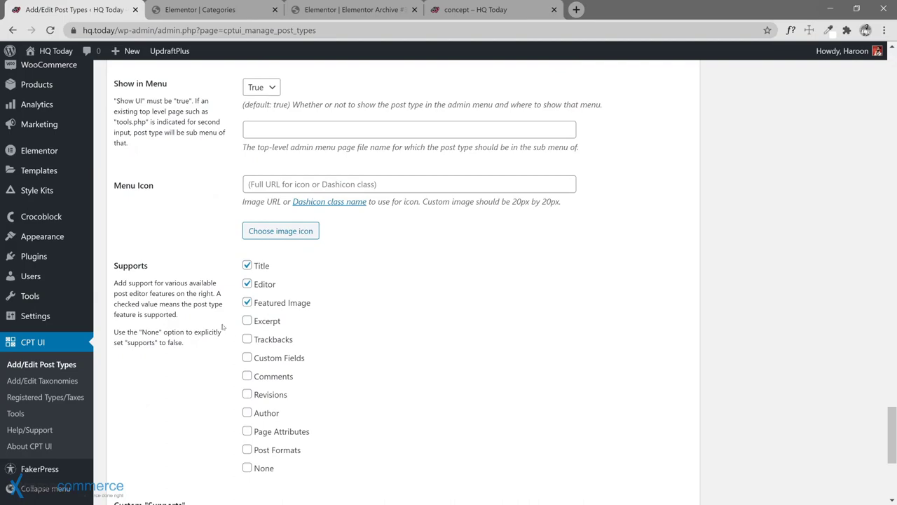
# - Open the WordPress Dashicons reference page (developer.wordpress.org/resource/dashicons/) in a new browser tab
pyautogui.click(576, 9)
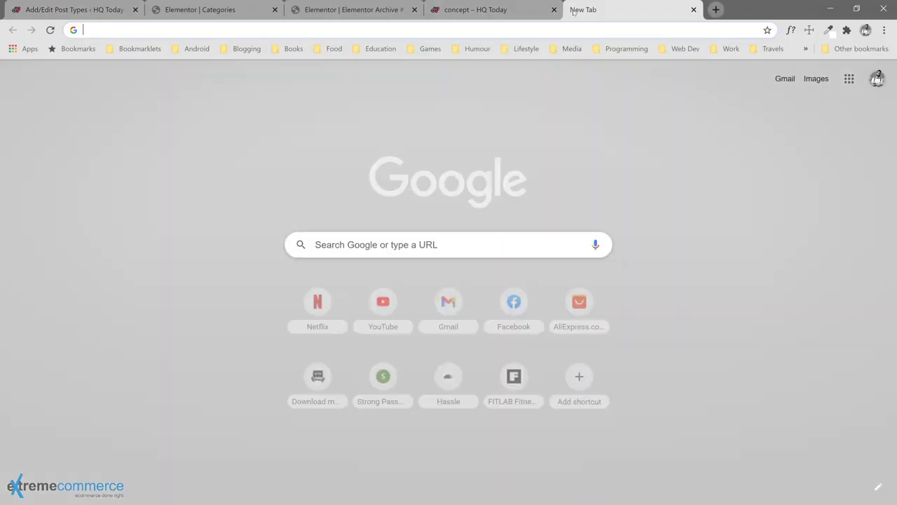
pyautogui.write('dashico')
pyautogui.press('BackSpace')
pyautogui.press('BackSpace')
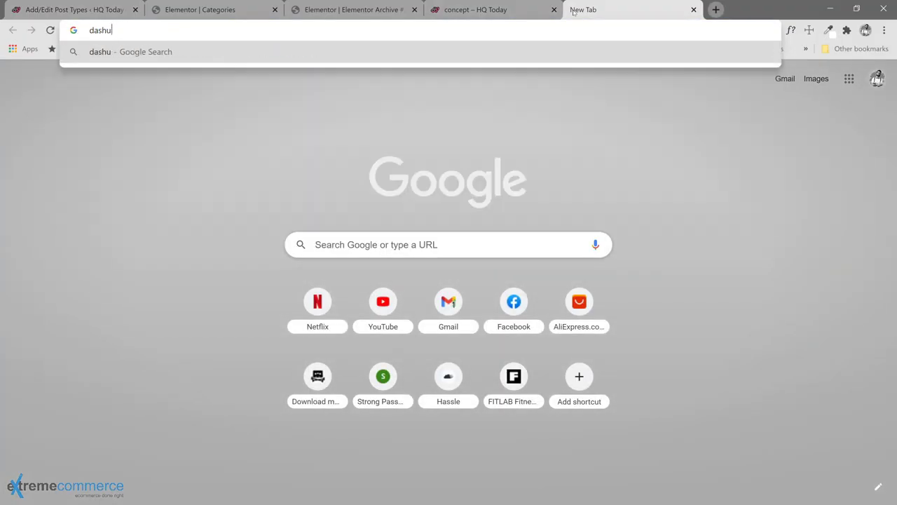
pyautogui.write('cons')
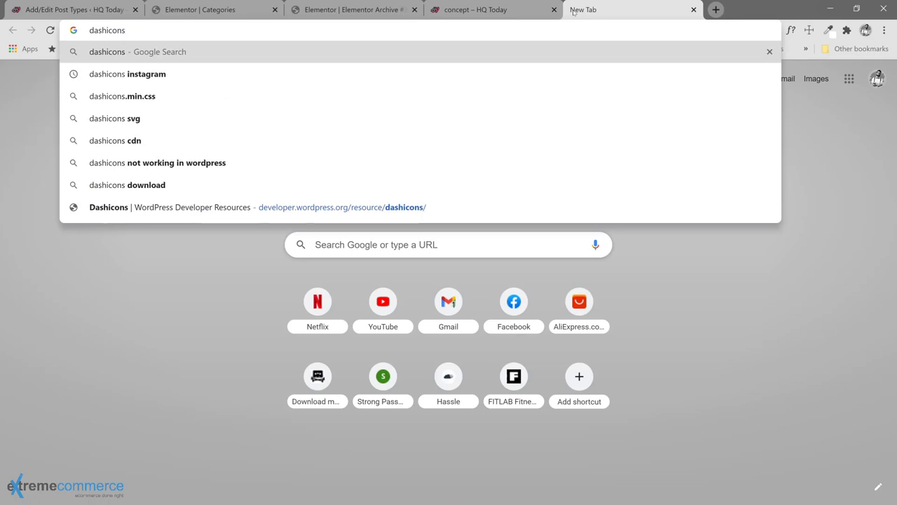
pyautogui.press('Down')
pyautogui.press('Down')
pyautogui.press('Down')
pyautogui.press('Down')
pyautogui.press('Down')
pyautogui.press('Down')
pyautogui.press('Down')
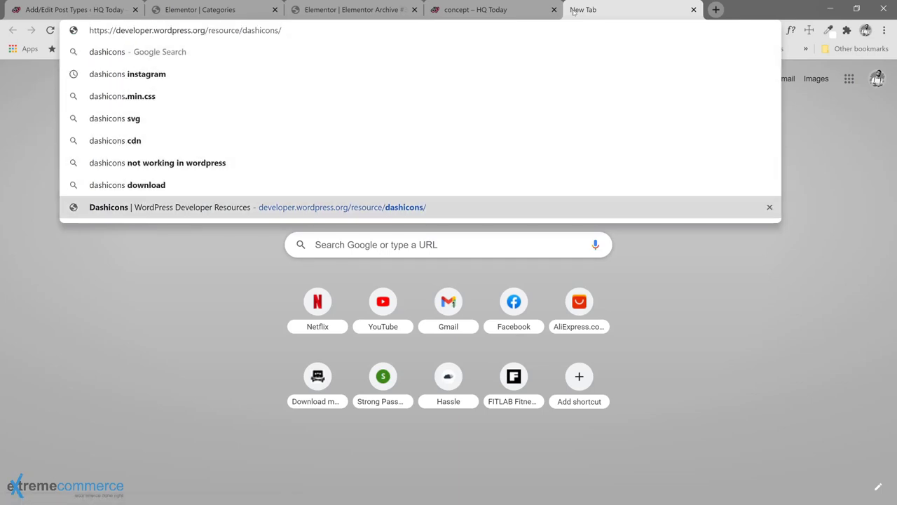
pyautogui.press('Return')
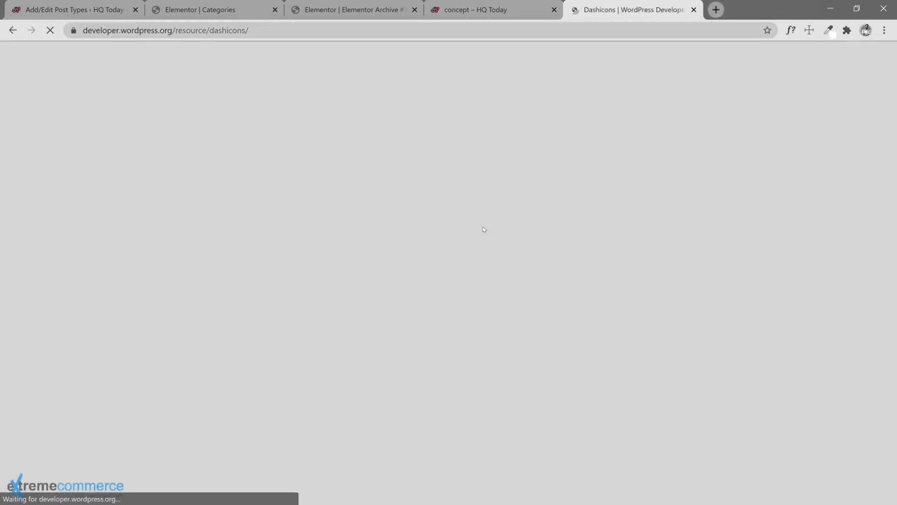
# - Try filtering the Dashicons list by "brand" and clear the filter again
pyautogui.scroll(-3, 483, 229)
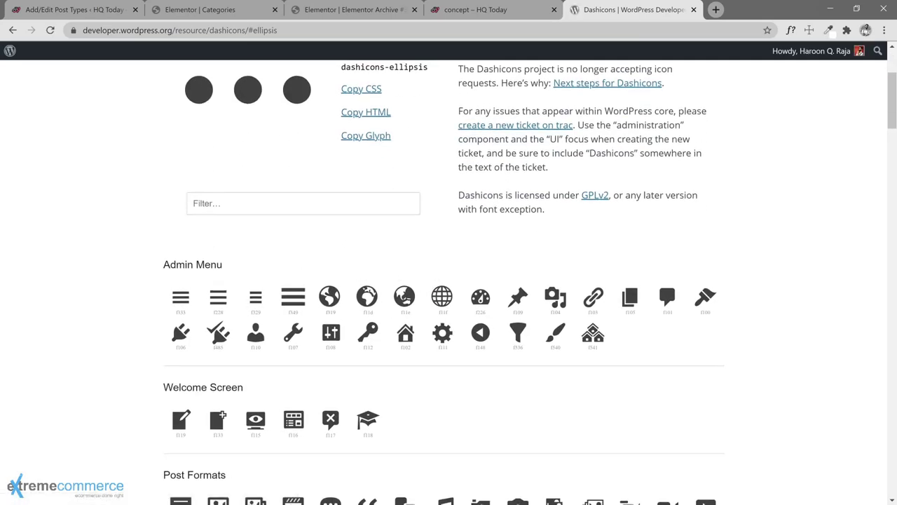
pyautogui.write('test')
pyautogui.hotkey('ctrl', 'a')
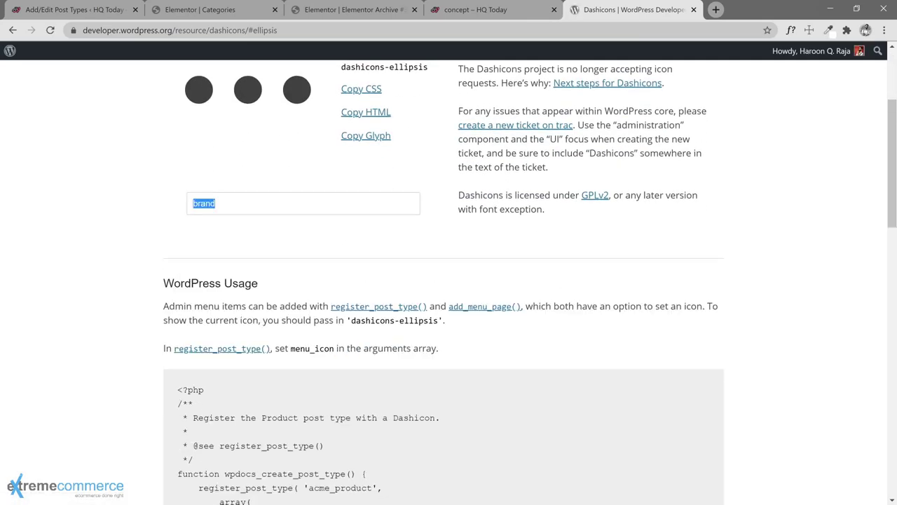
pyautogui.press('BackSpace')
# - Select the building icon in the Misc group of Dashicons and copy its class name, dashicons-building
pyautogui.scroll(-20, 284, 326)
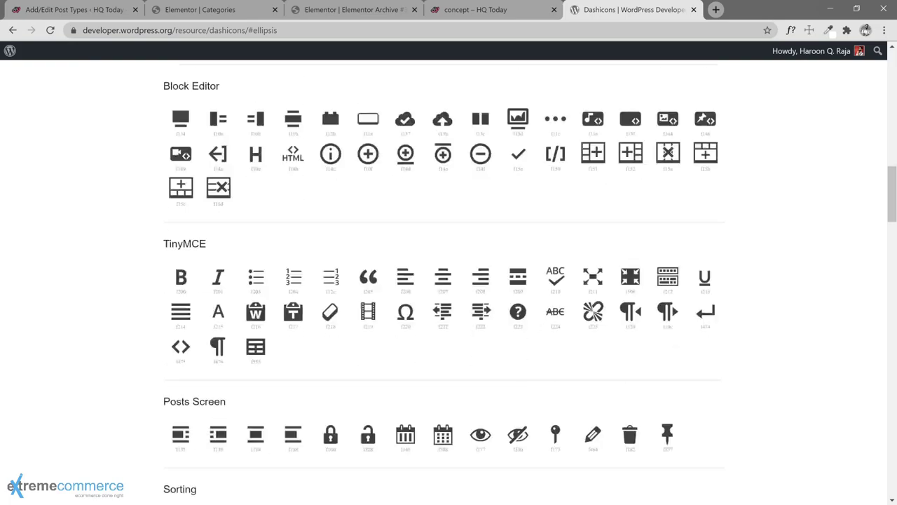
pyautogui.scroll(-5, 284, 326)
pyautogui.scroll(3, 262, 330)
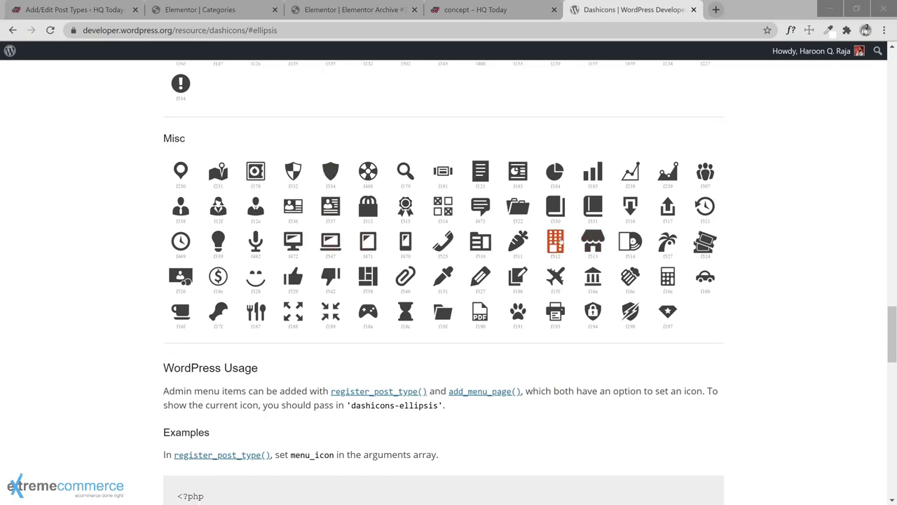
pyautogui.click(558, 241)
pyautogui.scroll(1, 560, 241)
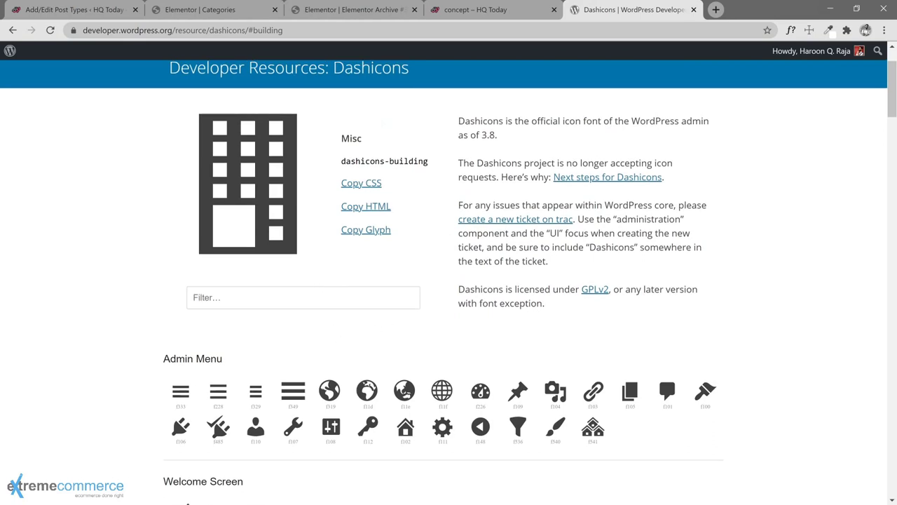
pyautogui.scroll(-1, 341, 296)
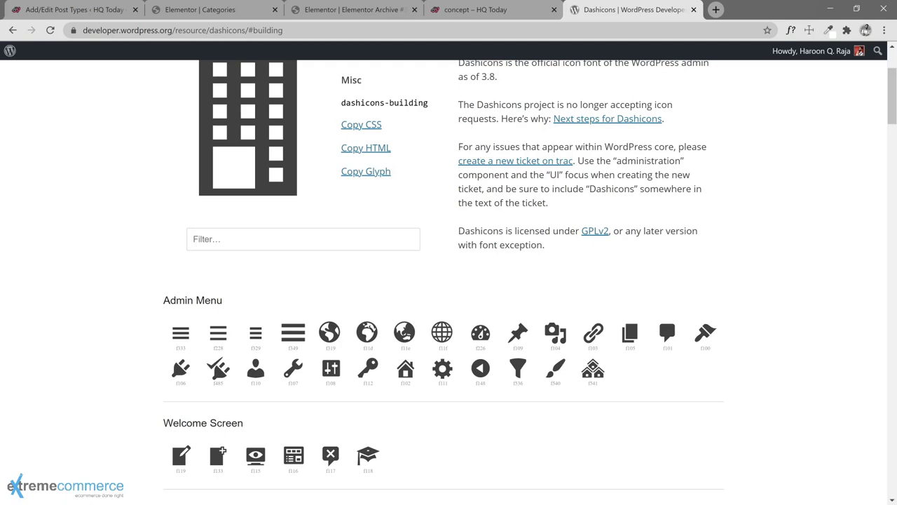
pyautogui.scroll(2, 449, 280)
pyautogui.moveTo(341, 219); pyautogui.dragTo(428, 219)
pyautogui.hotkey('ctrl', 'c')
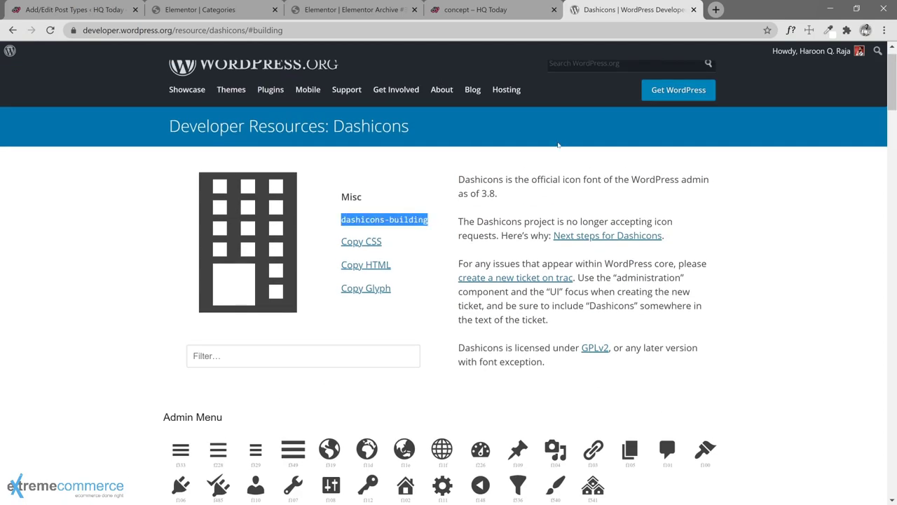
# - Return to the post type form and paste dashicons-building as the Menu Icon
pyautogui.click(515, 14)
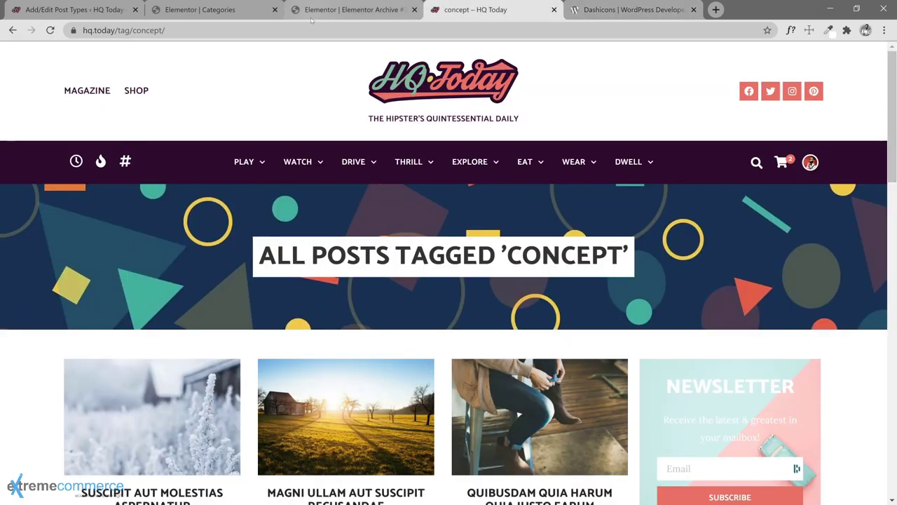
pyautogui.click(309, 10)
pyautogui.click(242, 14)
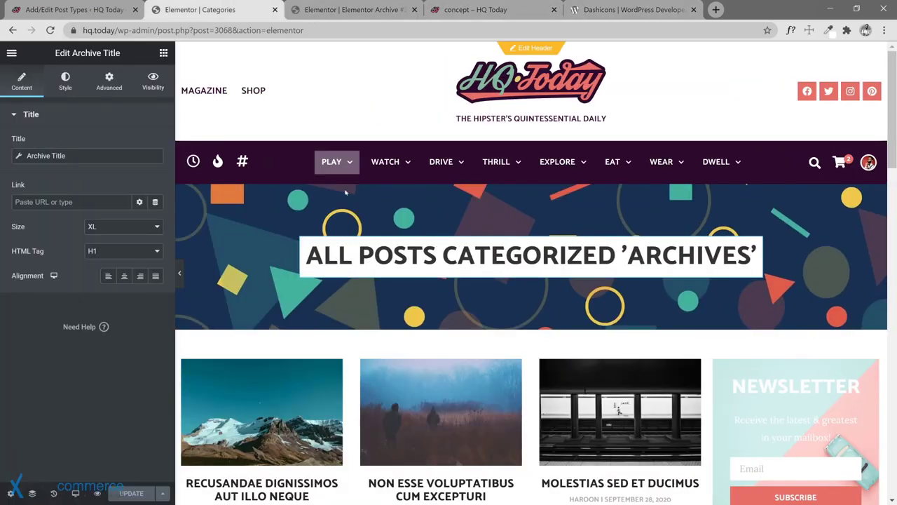
pyautogui.click(87, 11)
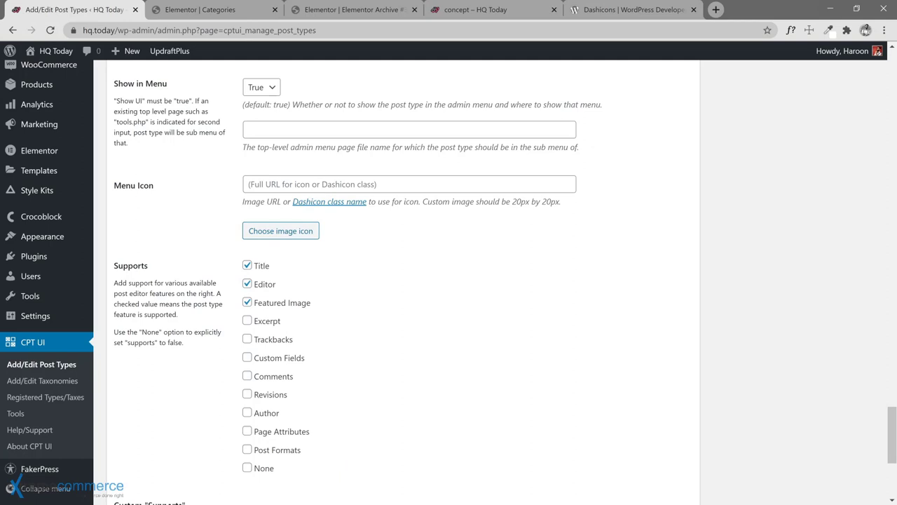
pyautogui.click(248, 184)
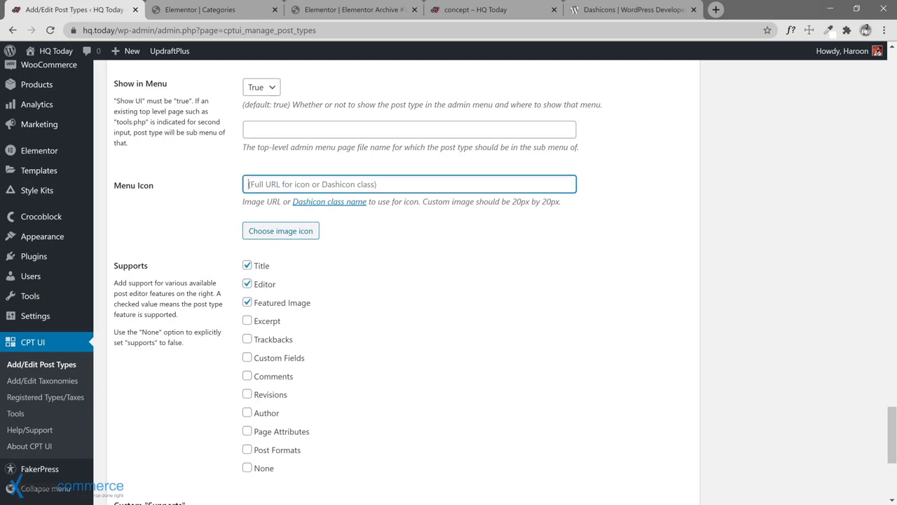
pyautogui.hotkey('ctrl', 'v')
# - Enable the Tags (WP Core) taxonomy for the brands post type and add the post type
pyautogui.scroll(-4, 337, 286)
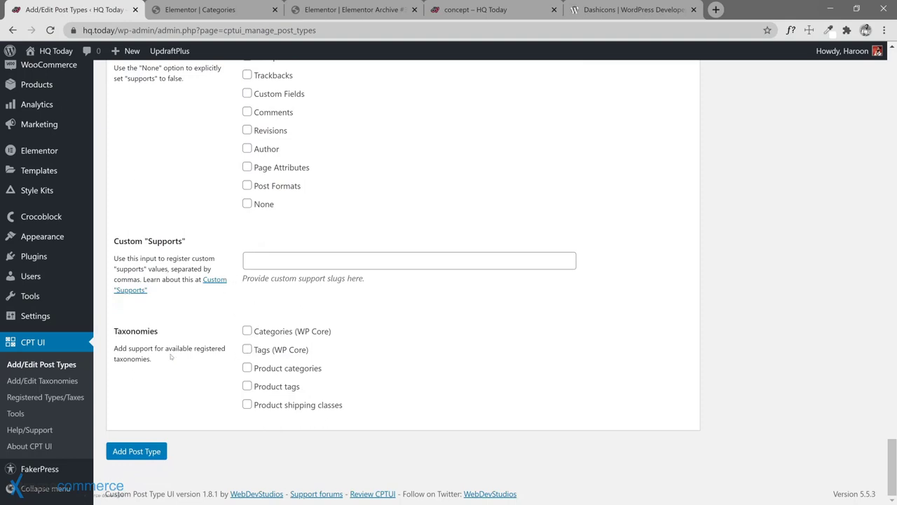
pyautogui.click(246, 349)
pyautogui.click(134, 456)
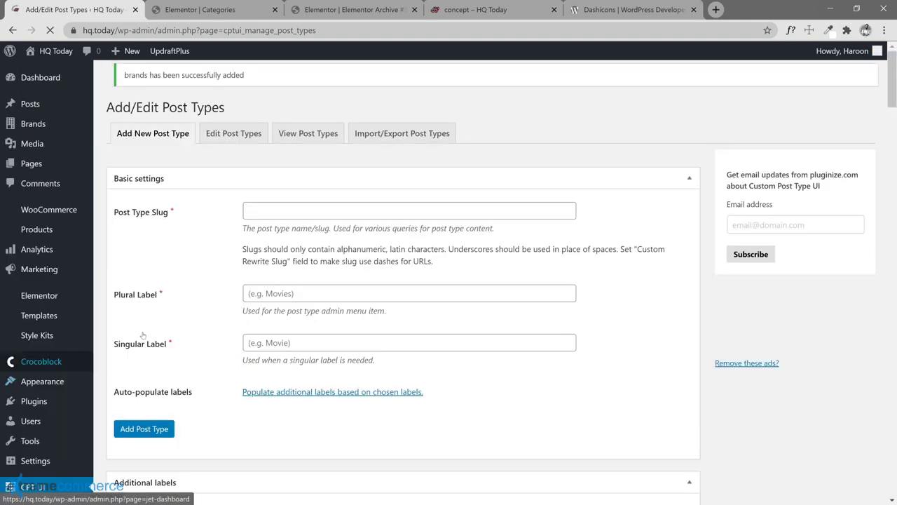
# - Check the Brands entry in the admin menu and open CPT UI's Add/Edit Taxonomies page
pyautogui.scroll(-8, 211, 369)
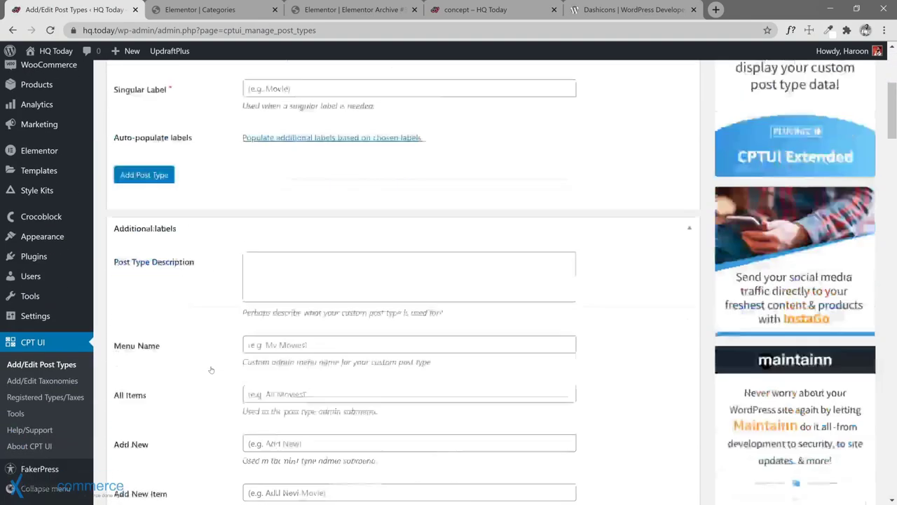
pyautogui.scroll(-9, 211, 409)
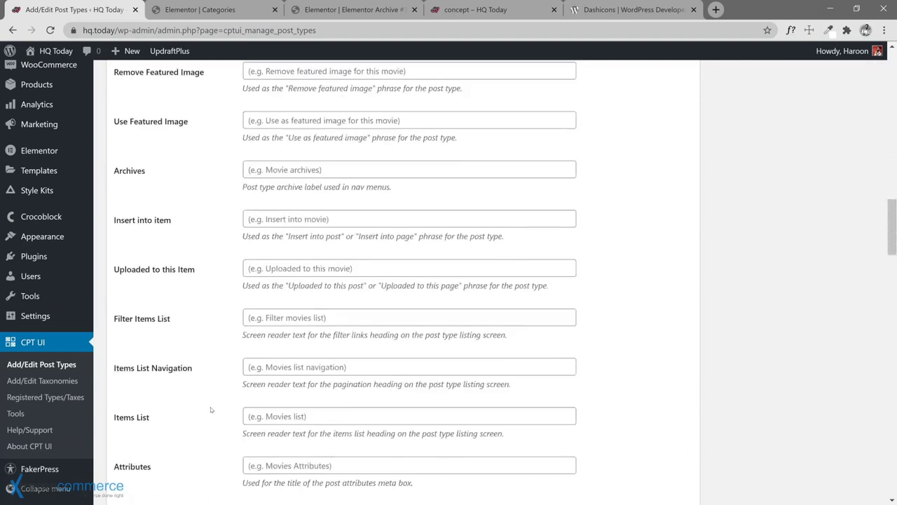
pyautogui.scroll(8, 107, 184)
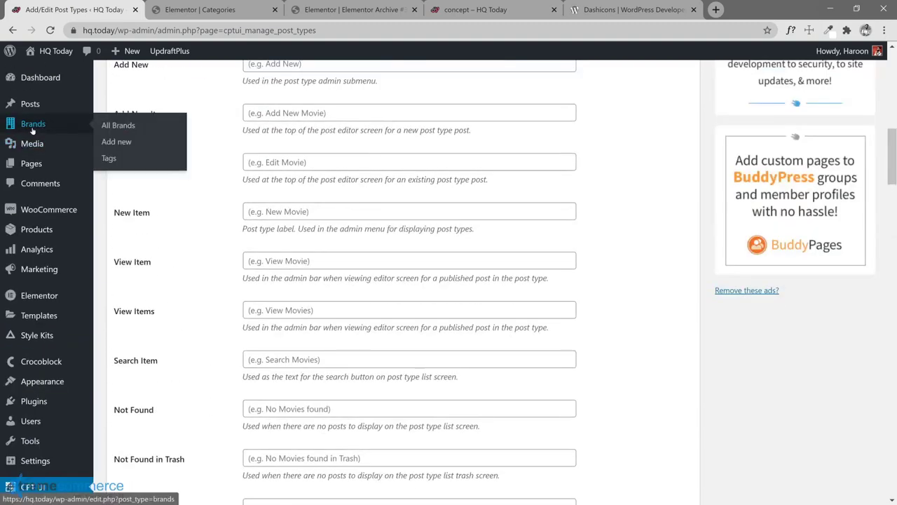
pyautogui.moveTo(35, 124)
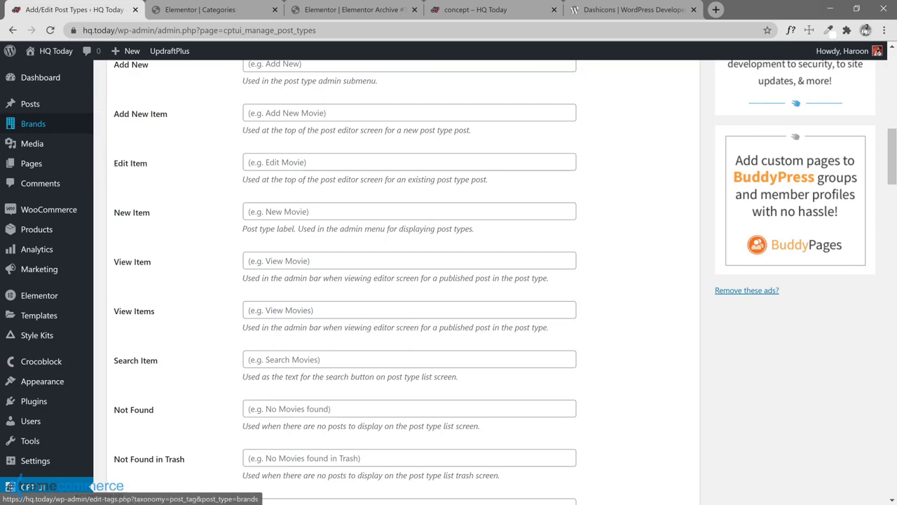
pyautogui.scroll(-6, 71, 382)
pyautogui.click(71, 382)
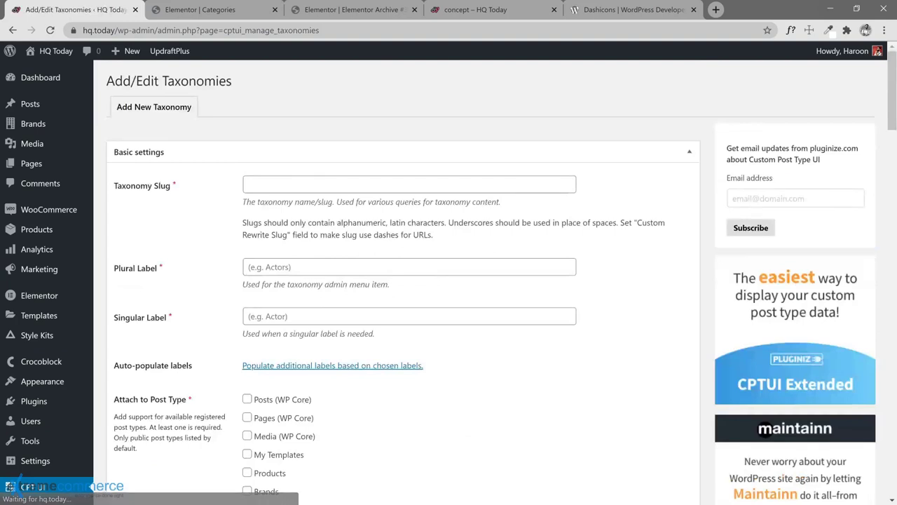
# - Enter brand_category as the taxonomy slug, "Brand Categories" as the plural label and "Brand Category" as the singular label
pyautogui.write('brand')
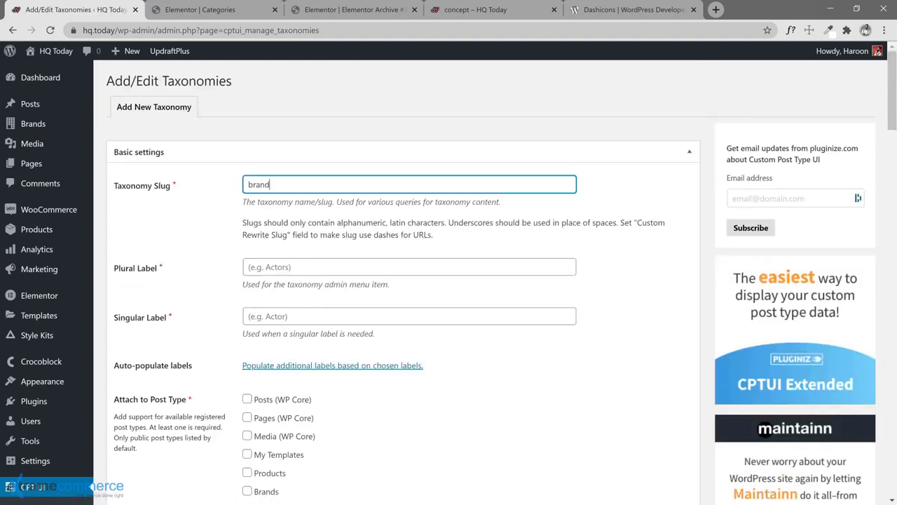
pyautogui.write('_category')
pyautogui.click(409, 266)
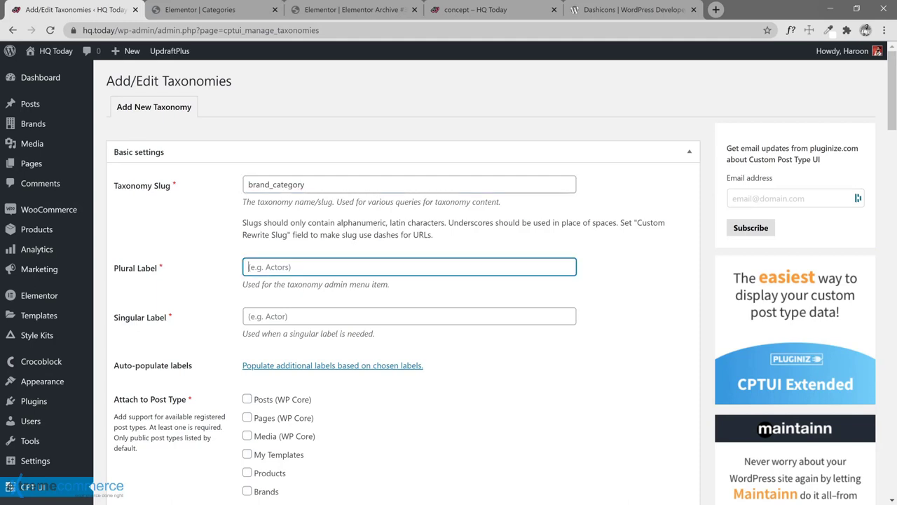
pyautogui.write('Brand Categories')
pyautogui.press('Tab')
pyautogui.write('Brand Category')
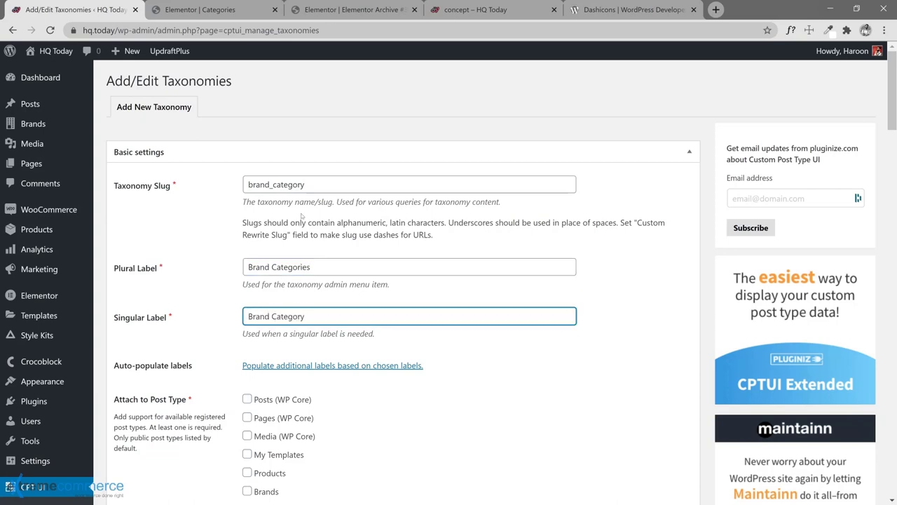
# - Populate the taxonomy's additional labels from the chosen labels and review them down to the Settings section
pyautogui.click(331, 365)
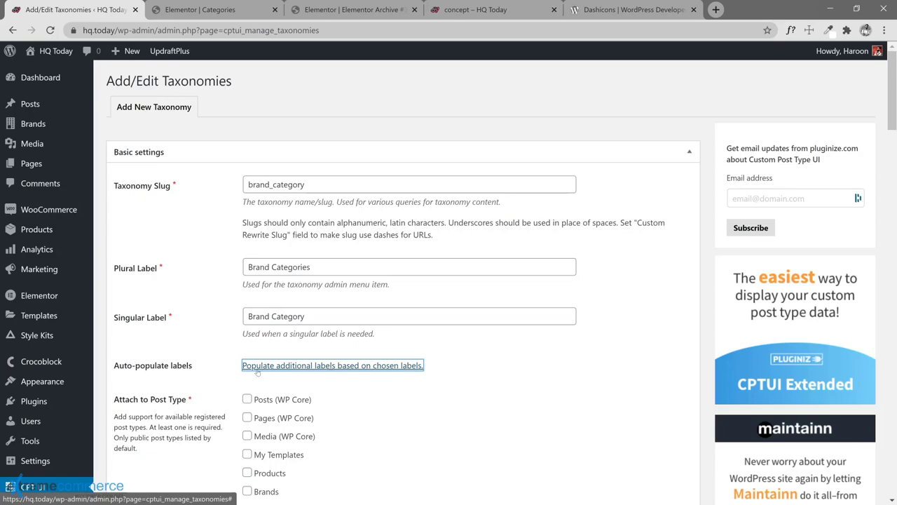
pyautogui.scroll(-4, 230, 369)
pyautogui.scroll(-2, 230, 370)
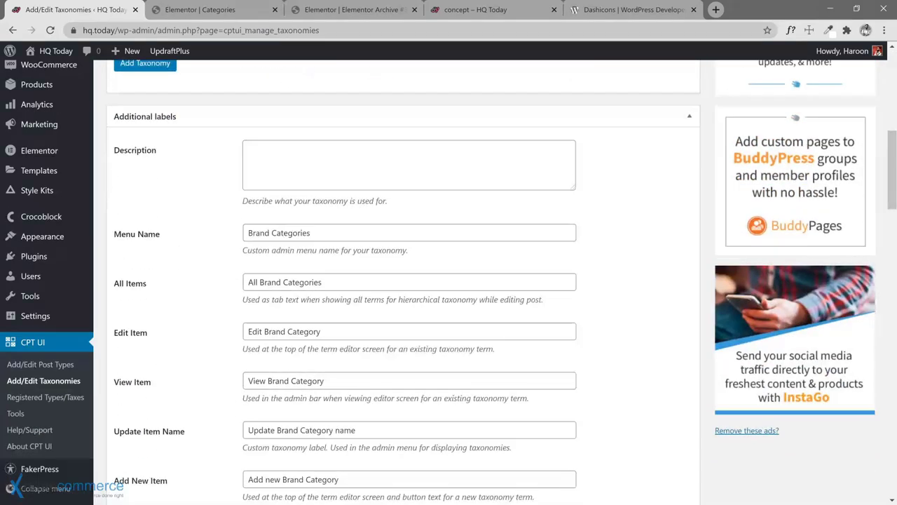
pyautogui.scroll(-5, 251, 288)
pyautogui.scroll(-10, 251, 287)
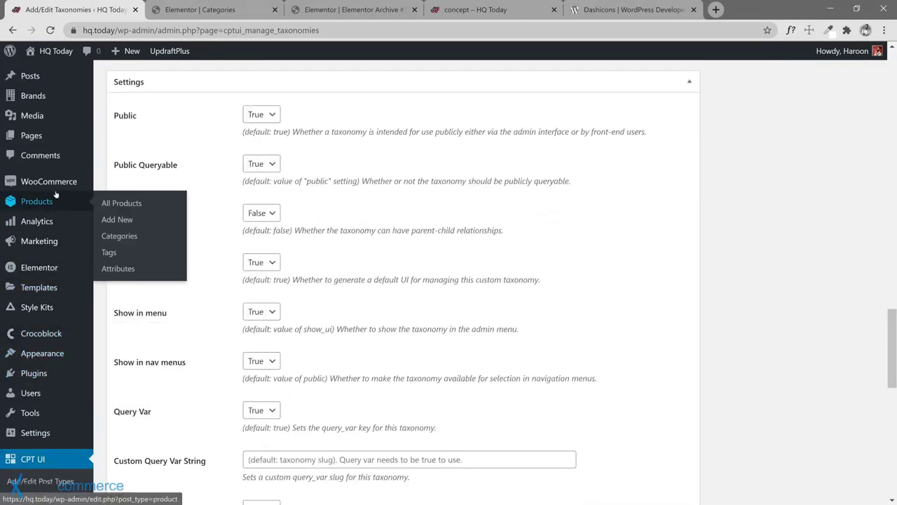
# - Check the WooCommerce product categories link as a slug reference and shorten the new taxonomy's slug to brand_cat
pyautogui.moveTo(84, 210)
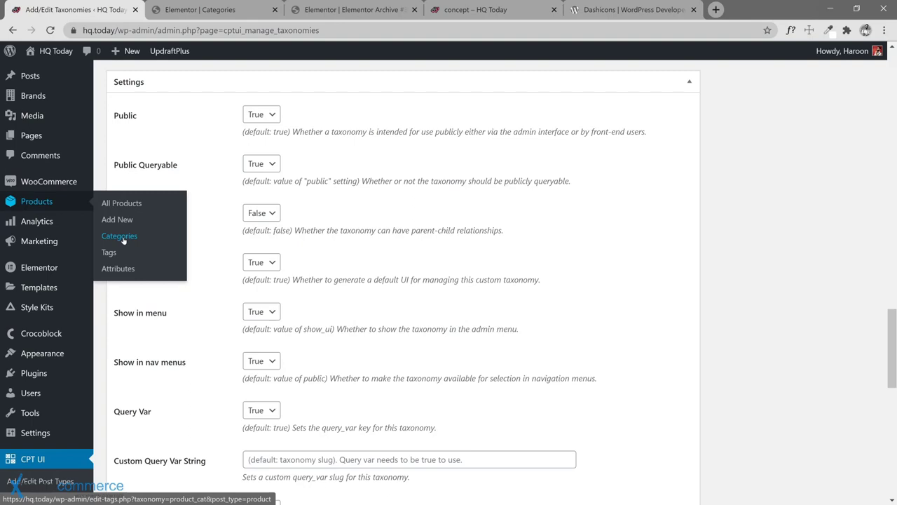
pyautogui.scroll(20, 248, 247)
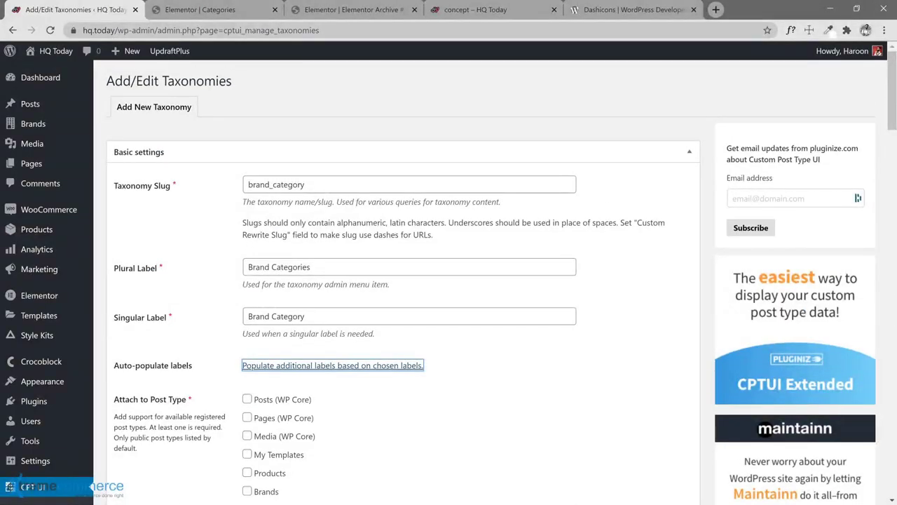
pyautogui.moveTo(283, 185); pyautogui.dragTo(305, 185)
pyautogui.press('BackSpace')
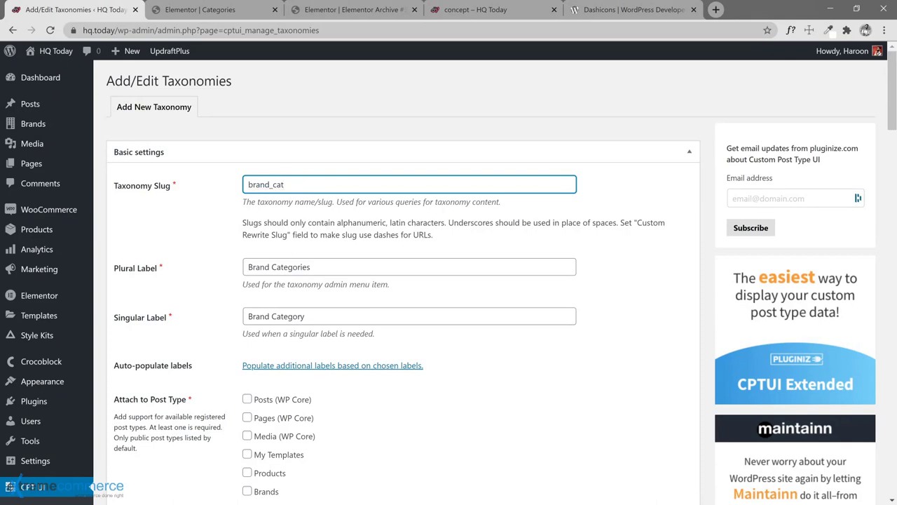
pyautogui.click(207, 237)
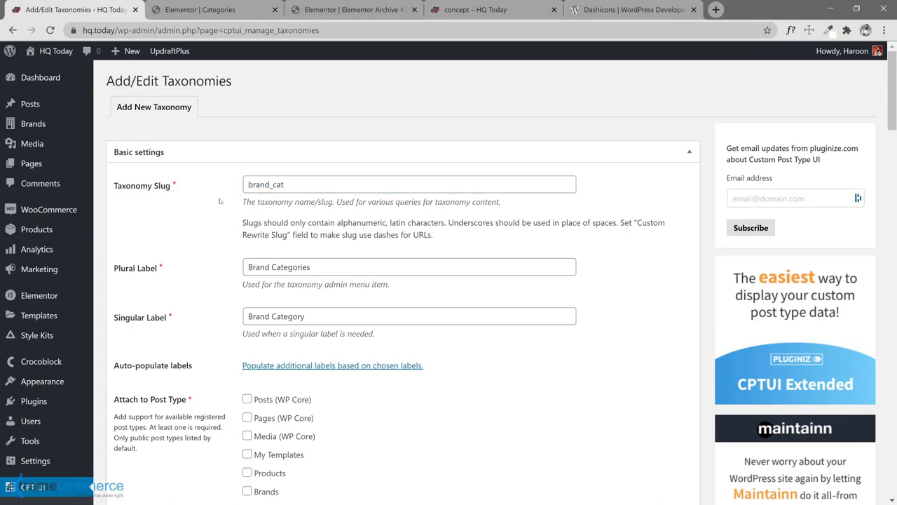
# - Set Hierarchical to True in the Brand Categories taxonomy's settings so it supports parent-child relationships
pyautogui.scroll(-13, 214, 258)
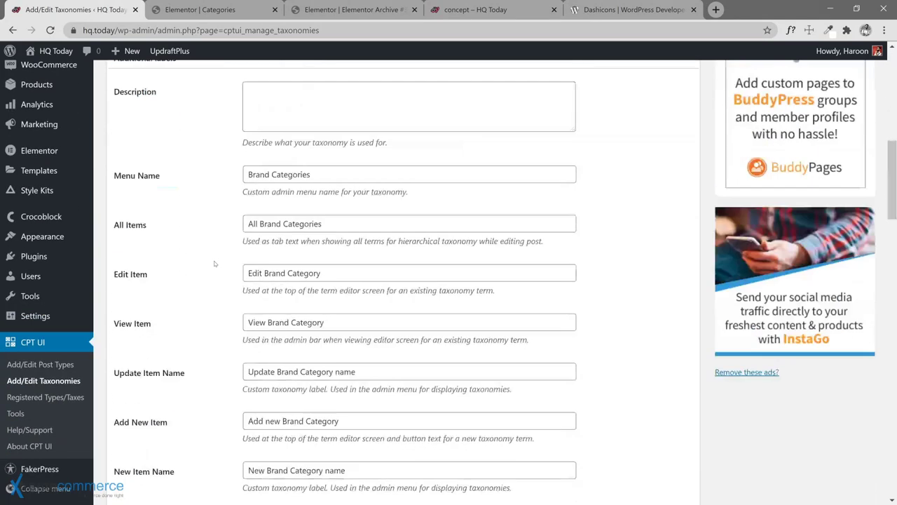
pyautogui.scroll(-8, 214, 264)
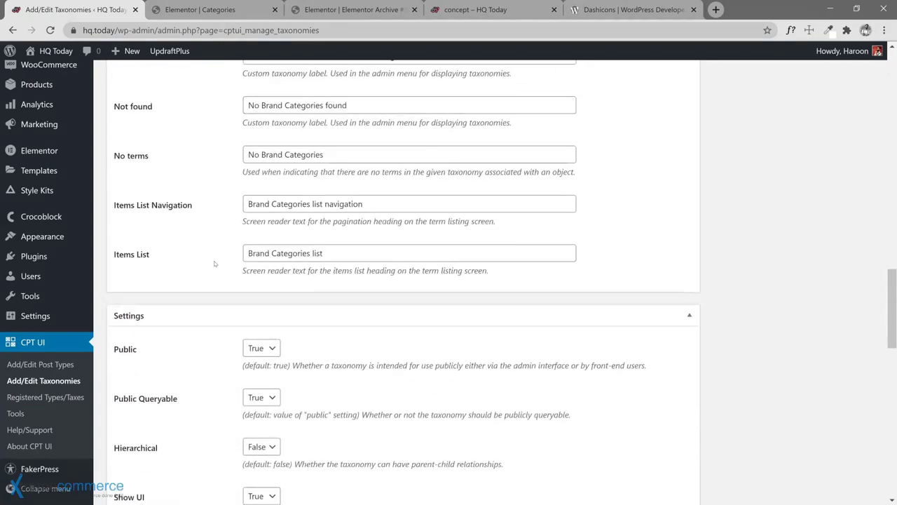
pyautogui.scroll(-1, 243, 203)
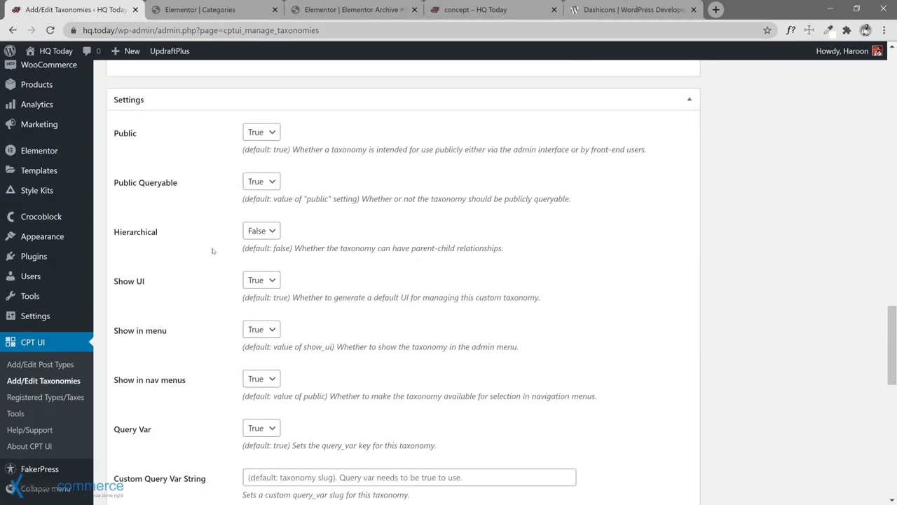
pyautogui.click(259, 210)
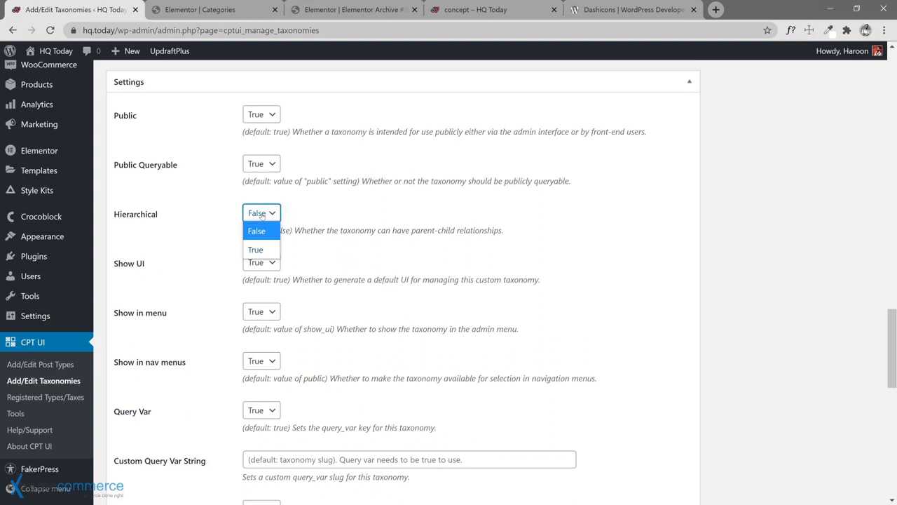
pyautogui.click(243, 231)
pyautogui.scroll(-1, 240, 237)
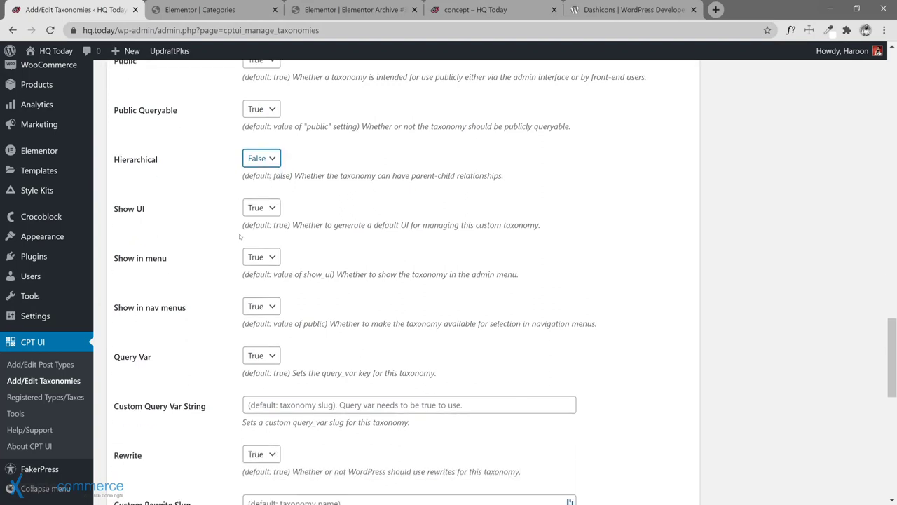
pyautogui.click(272, 155)
pyautogui.click(263, 191)
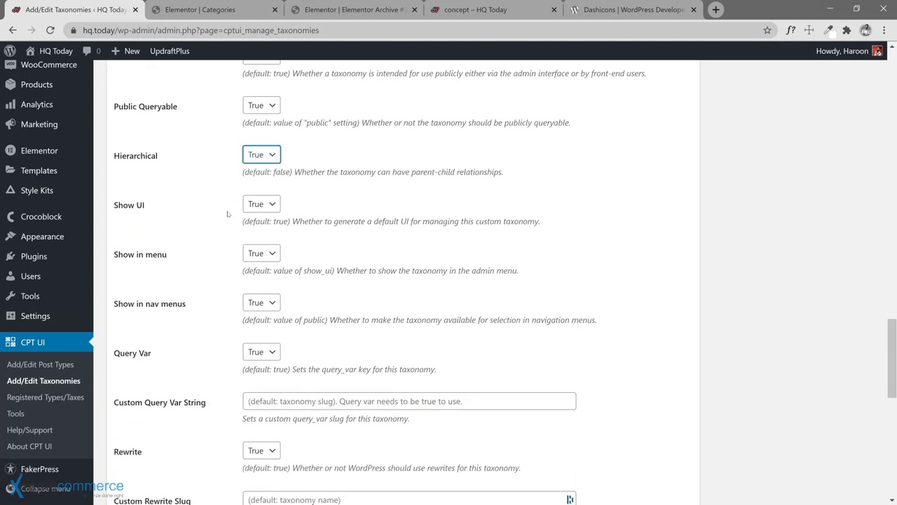
# - Set Rewrite With Front to False and Rewrite Hierarchical to True for the taxonomy
pyautogui.scroll(-1, 227, 213)
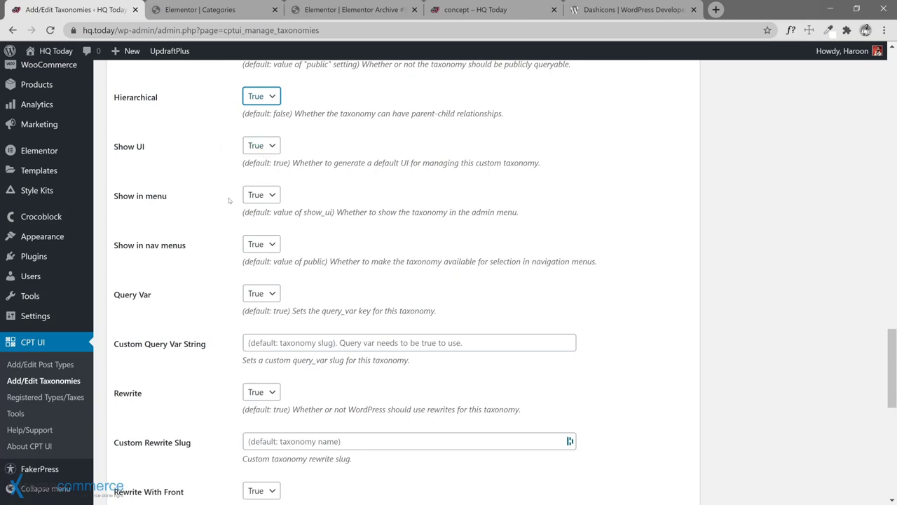
pyautogui.scroll(-1, 219, 251)
pyautogui.scroll(-3, 208, 256)
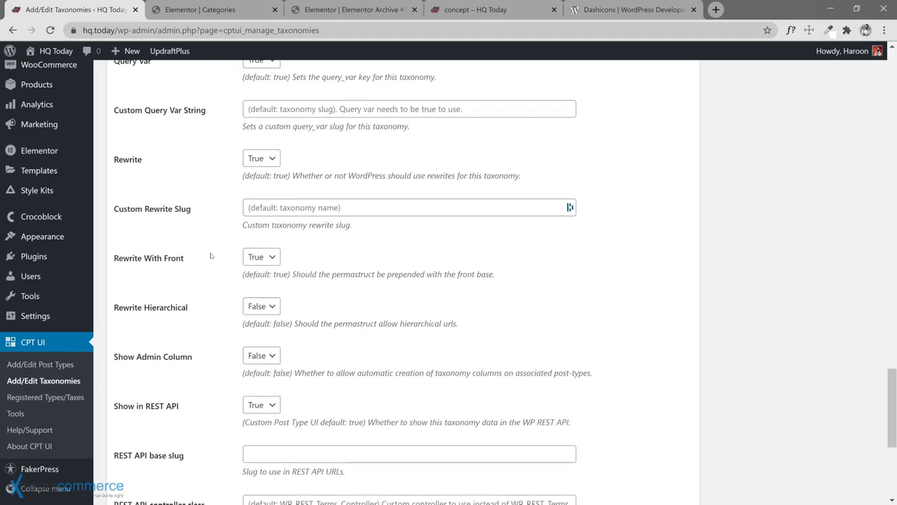
pyautogui.scroll(-2, 210, 256)
pyautogui.click(267, 149)
pyautogui.click(258, 165)
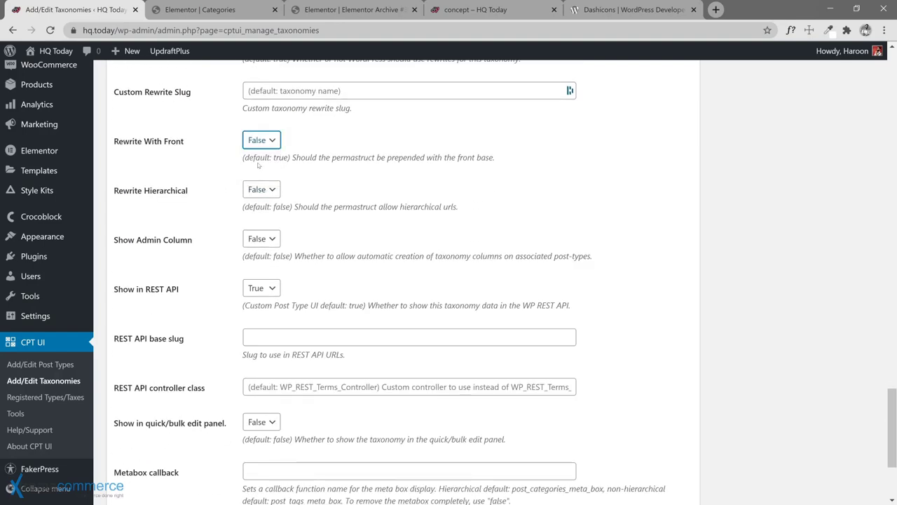
pyautogui.scroll(-1, 258, 165)
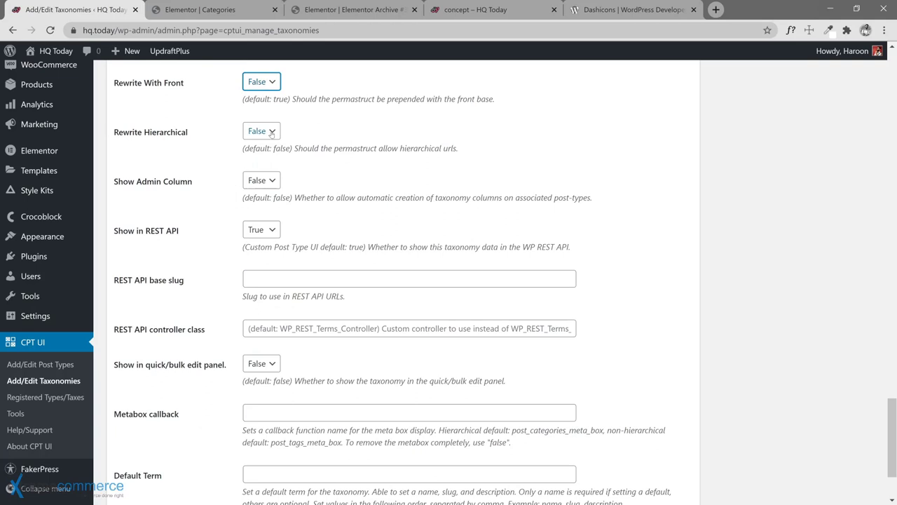
pyautogui.click(271, 133)
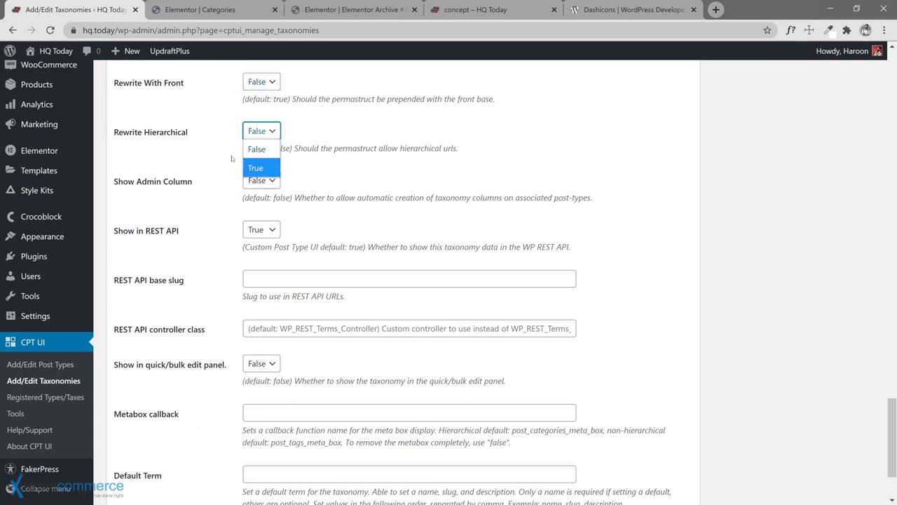
pyautogui.click(254, 167)
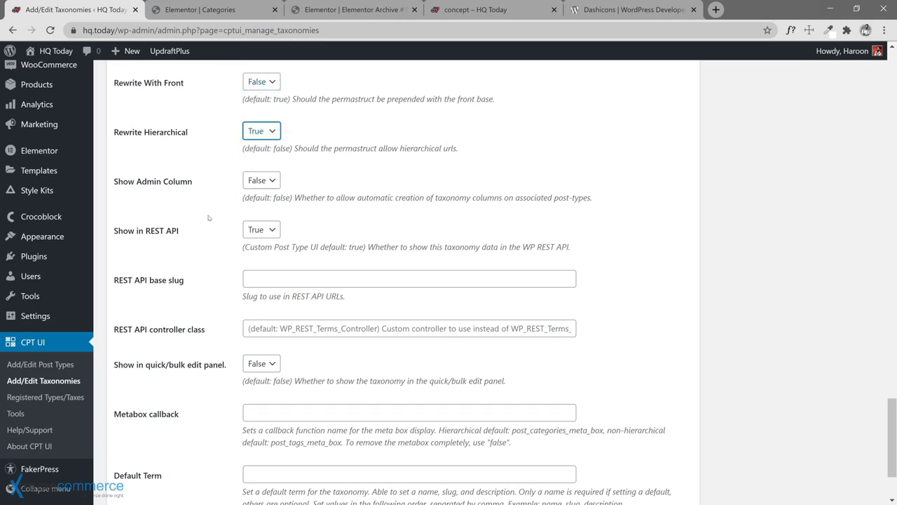
# - Set Show Admin Column to True for the taxonomy and look over the remaining settings
pyautogui.scroll(-2, 236, 165)
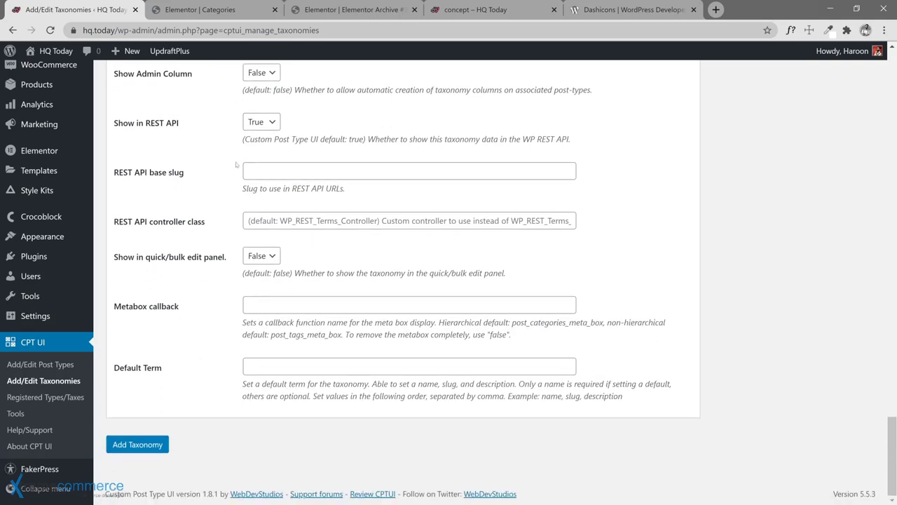
pyautogui.click(261, 74)
pyautogui.click(256, 109)
pyautogui.scroll(8, 229, 339)
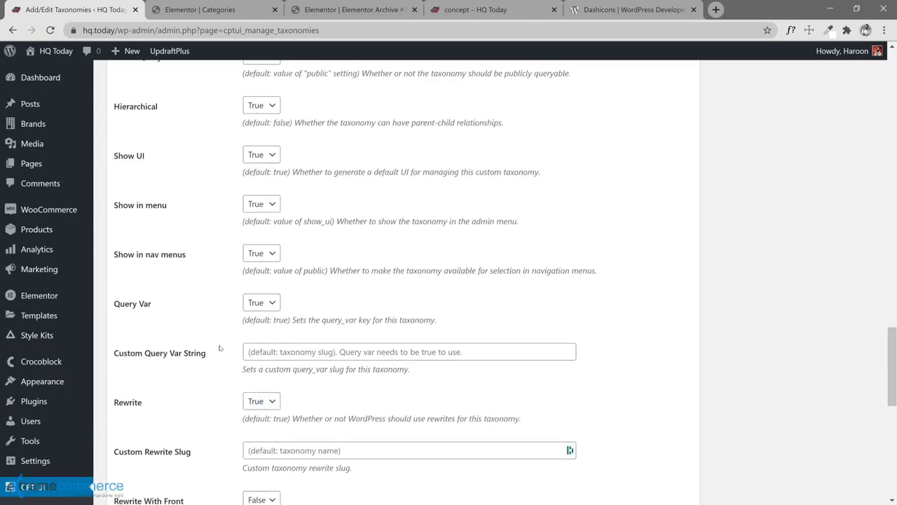
pyautogui.scroll(7, 219, 348)
pyautogui.scroll(-15, 214, 392)
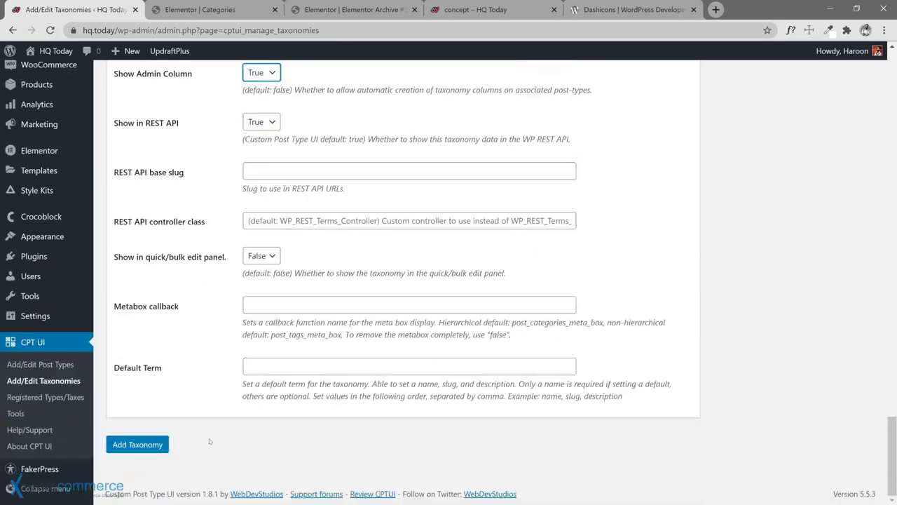
# - Attach the taxonomy to the Brands and Products post types and add it
pyautogui.click(154, 445)
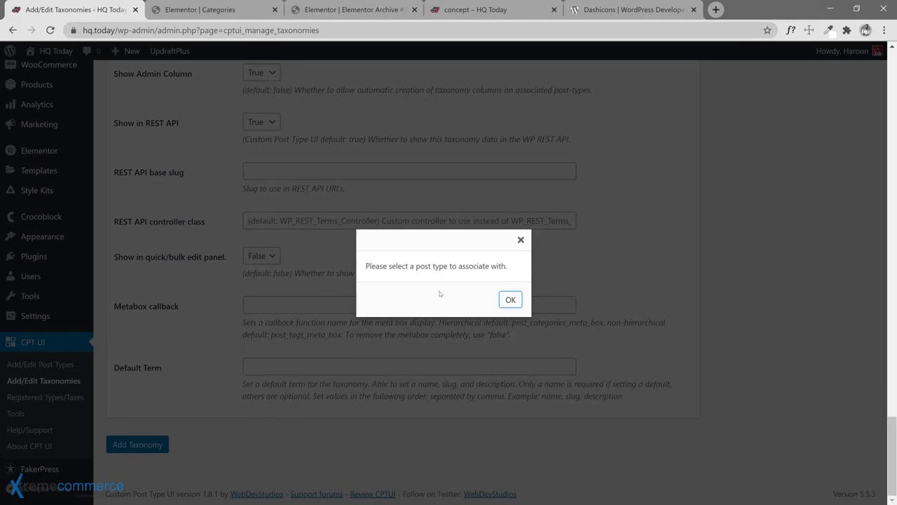
pyautogui.click(508, 301)
pyautogui.scroll(12, 209, 265)
pyautogui.scroll(15, 209, 264)
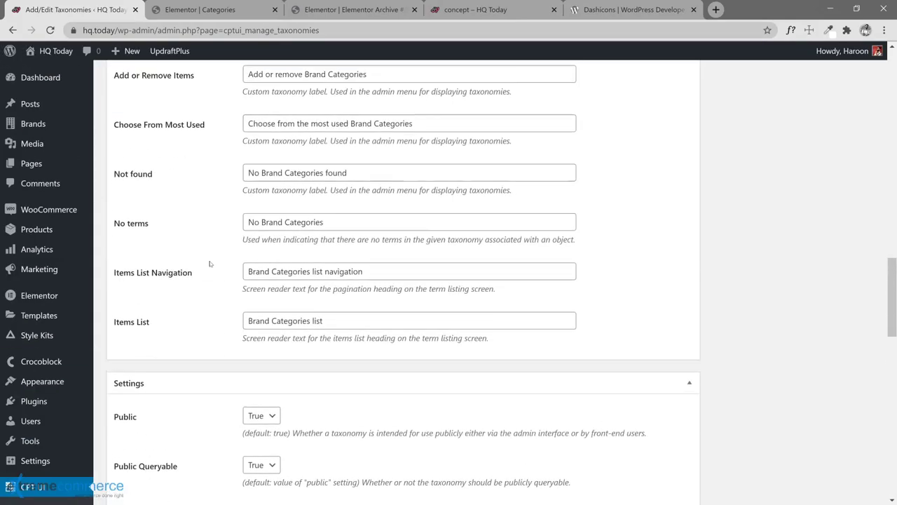
pyautogui.scroll(2, 209, 264)
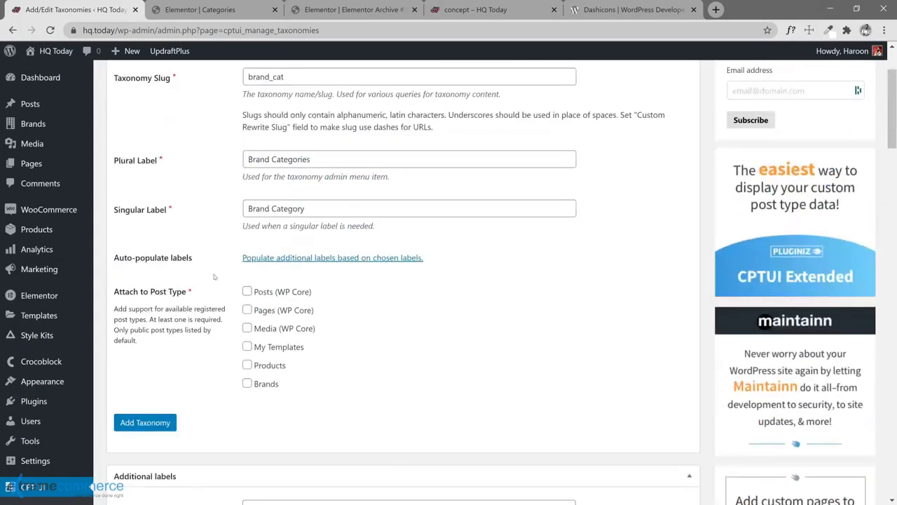
pyautogui.click(248, 383)
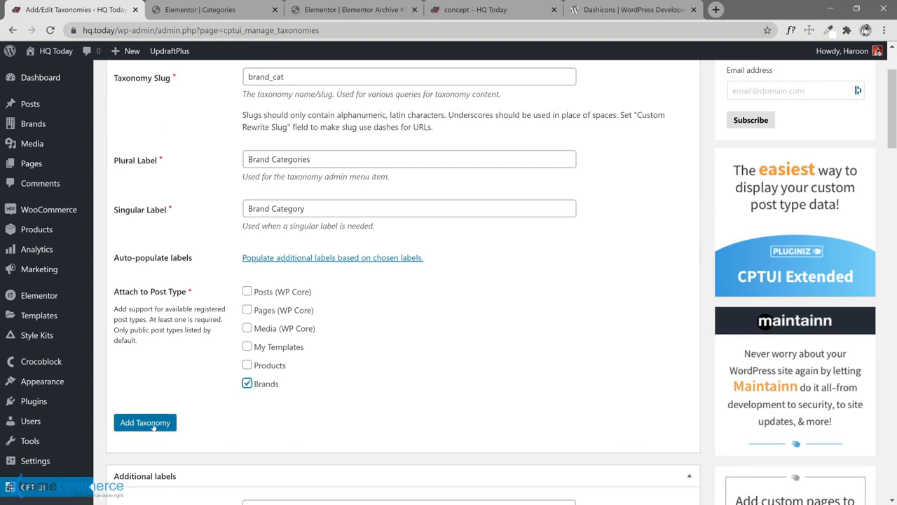
pyautogui.click(248, 366)
pyautogui.click(146, 423)
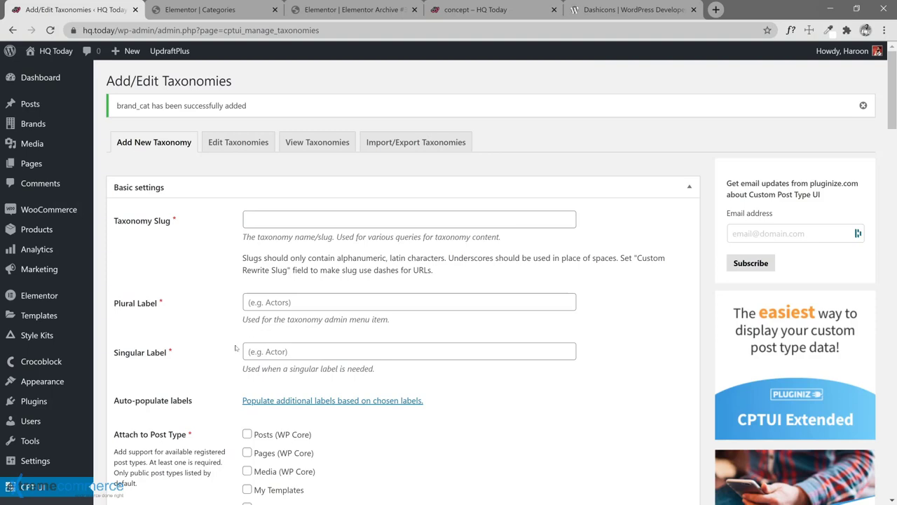
pyautogui.scroll(-20, 235, 348)
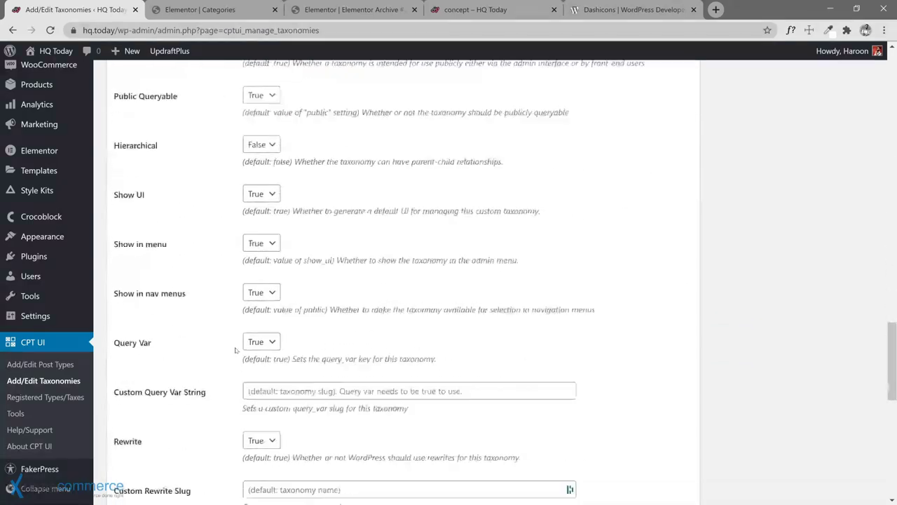
pyautogui.scroll(-10, 236, 351)
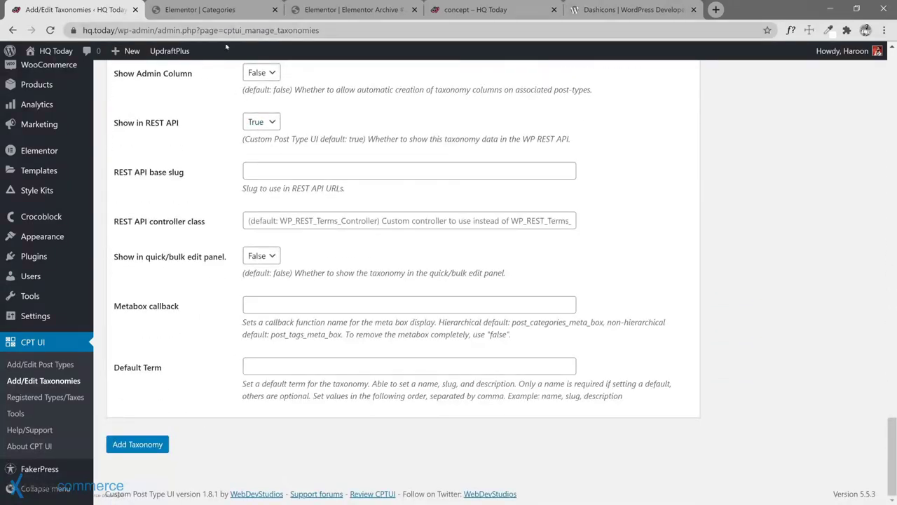
pyautogui.click(223, 13)
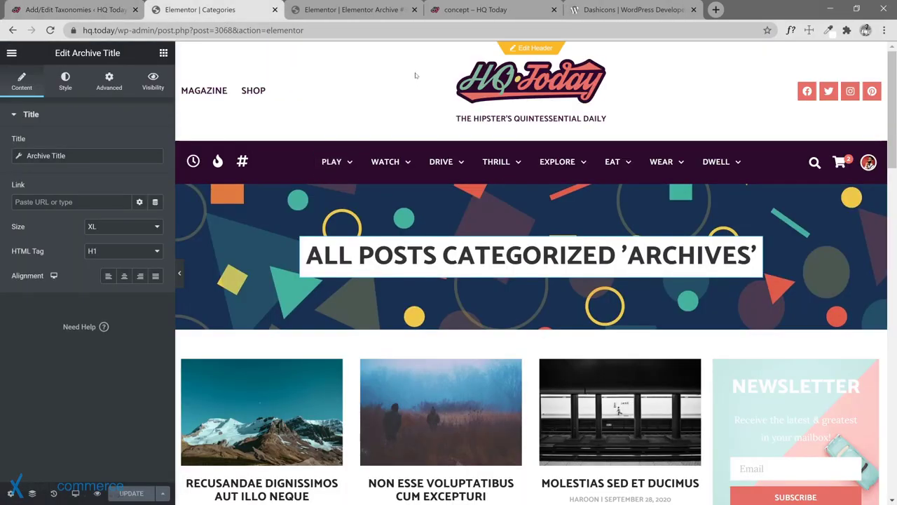
pyautogui.click(112, 11)
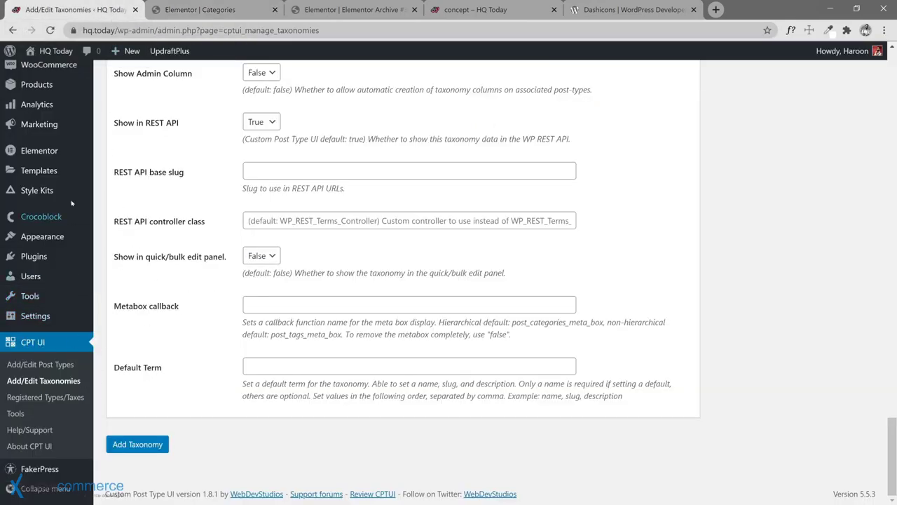
# - Open the Brands list, add a new brand titled "Nintendo", publish it and place the cursor in its empty body
pyautogui.scroll(8, 74, 207)
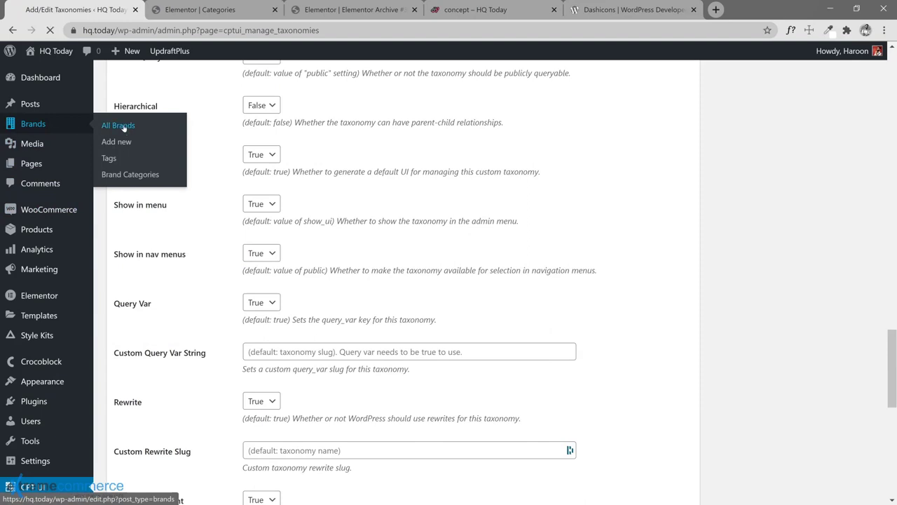
pyautogui.click(110, 158)
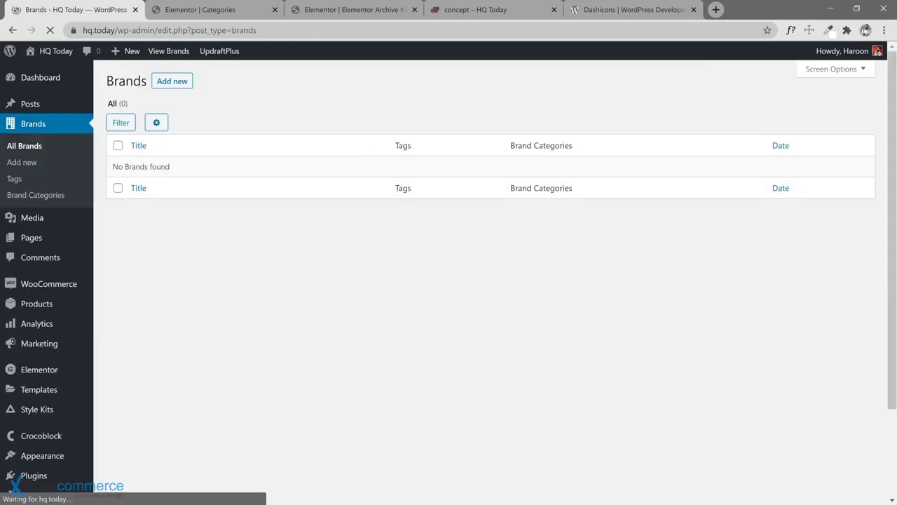
pyautogui.click(168, 84)
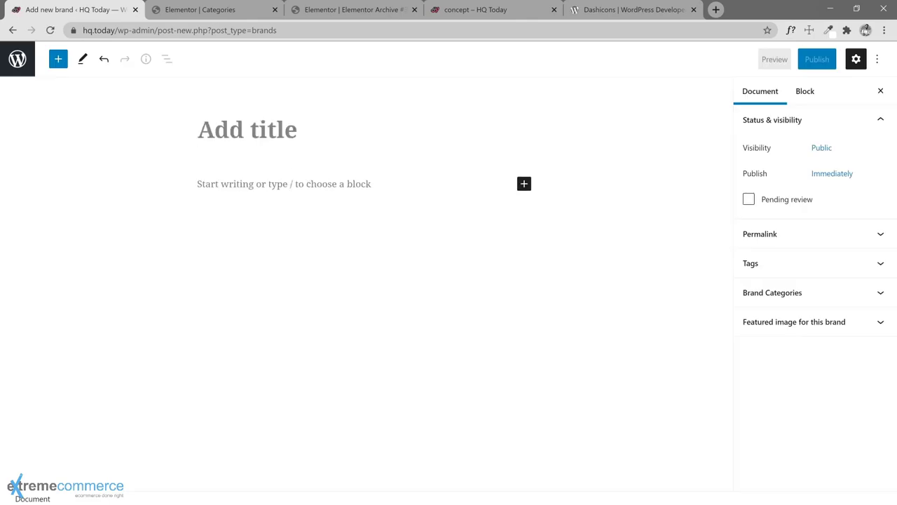
pyautogui.write('Nintendo')
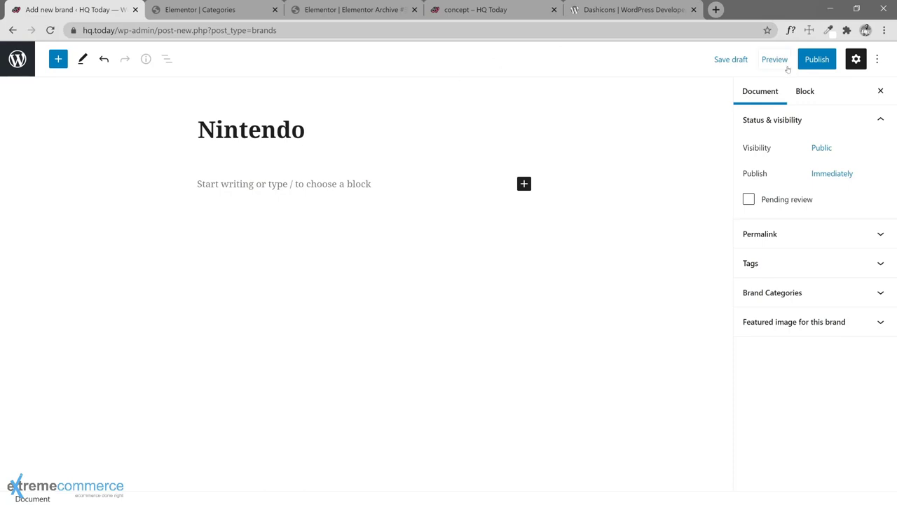
pyautogui.click(815, 62)
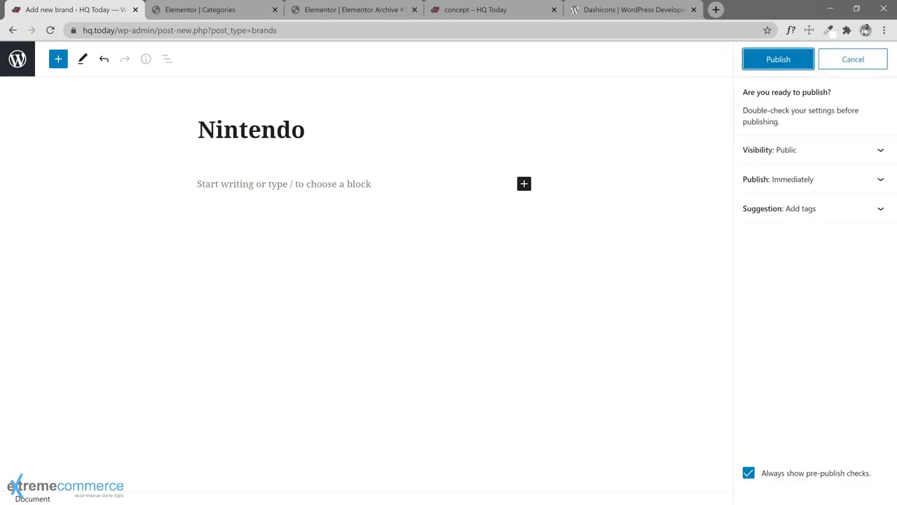
pyautogui.click(778, 59)
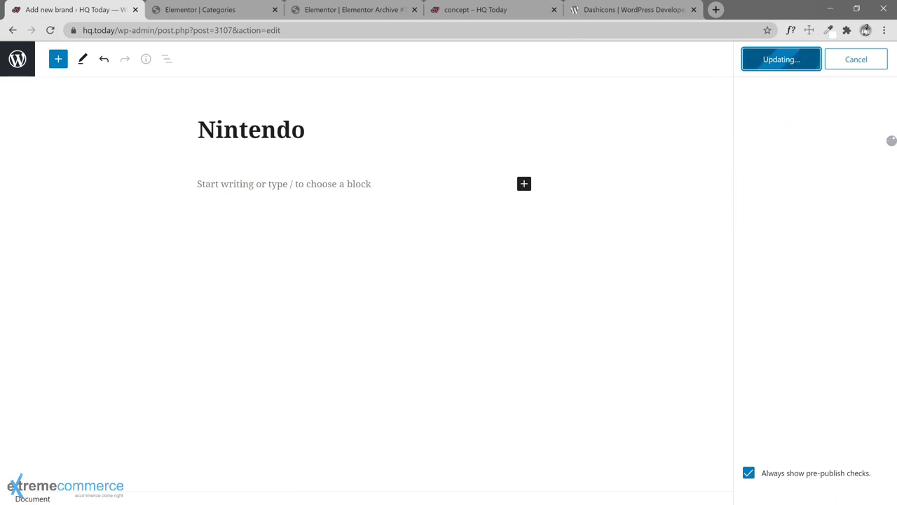
pyautogui.click(348, 180)
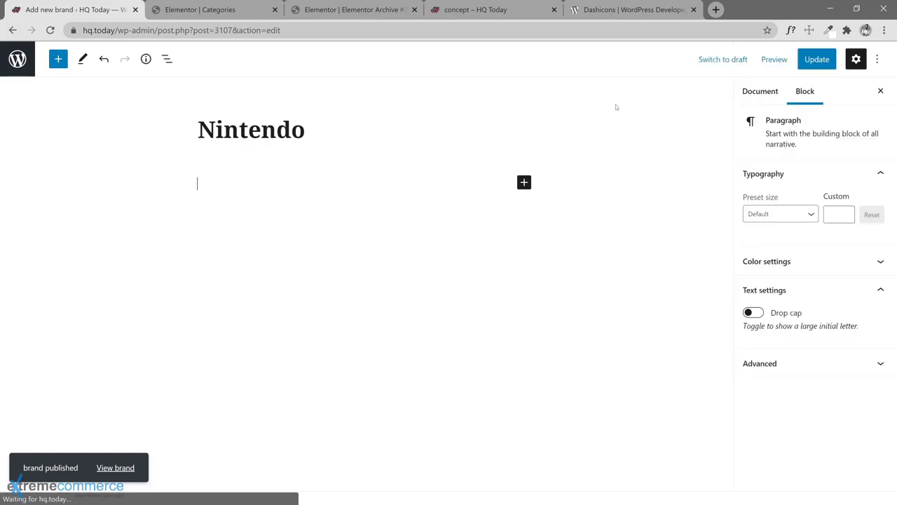
# - Open the post "Suscipit aut molestias aspernatur" from the concept tag archive in a new browser tab
pyautogui.click(715, 10)
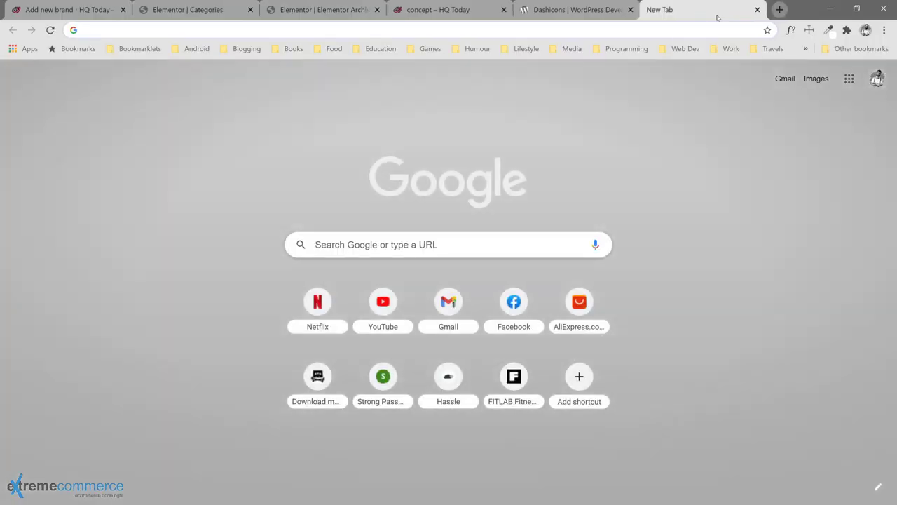
pyautogui.click(442, 10)
pyautogui.scroll(-2, 436, 318)
pyautogui.scroll(-2, 435, 319)
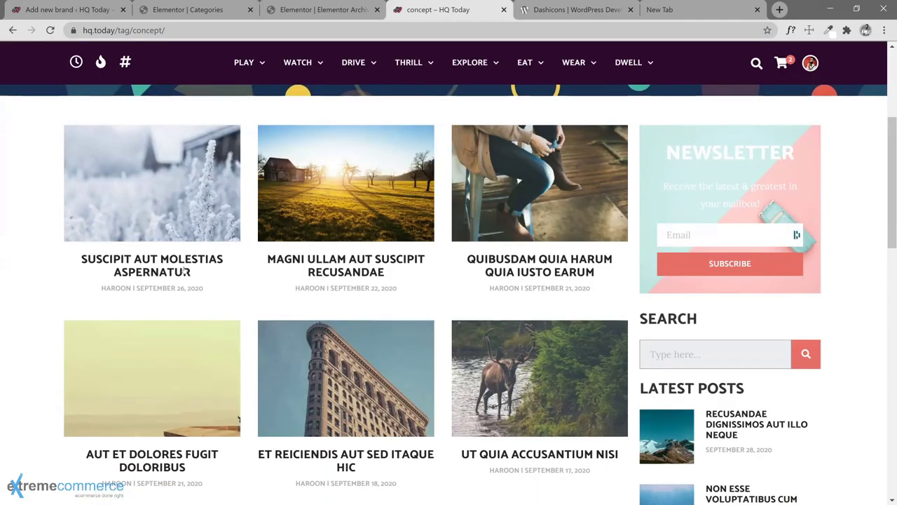
pyautogui.keyDown('ctrl'); pyautogui.click(628, 62); pyautogui.keyUp('ctrl')
pyautogui.click(495, 14)
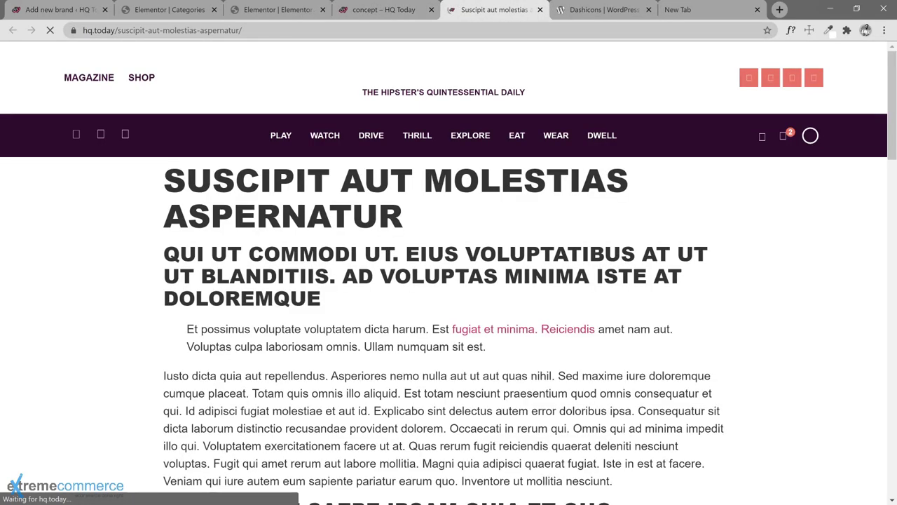
# - Copy the text from "Iusto dicta" to "doloremque cumque placeat." in the post and paste it into the Nintendo brand's body
pyautogui.scroll(-1, 294, 287)
pyautogui.scroll(-2, 449, 272)
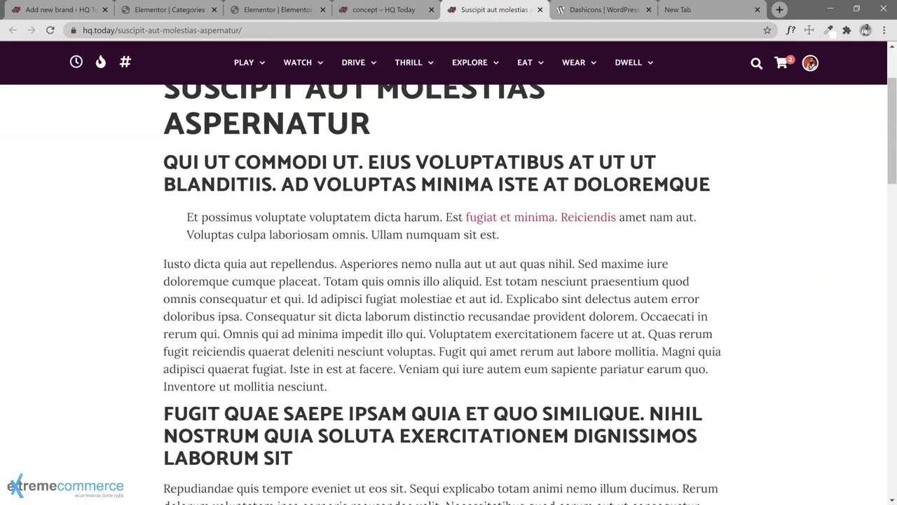
pyautogui.moveTo(164, 264); pyautogui.dragTo(321, 281)
pyautogui.hotkey('ctrl', 'c')
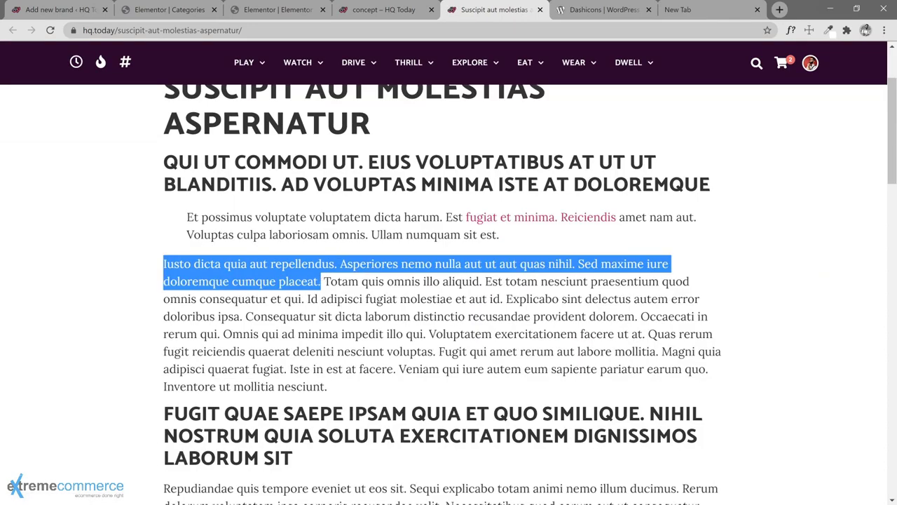
pyautogui.click(77, 10)
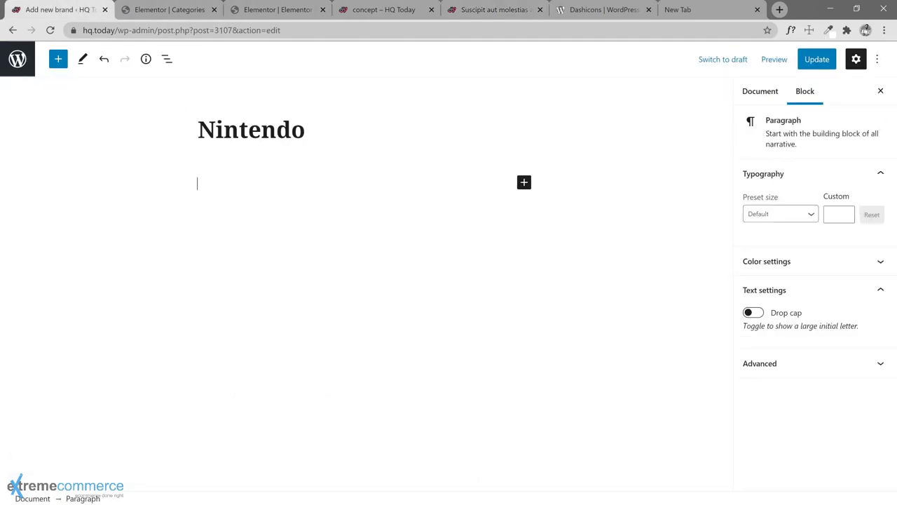
pyautogui.hotkey('ctrl', 'v')
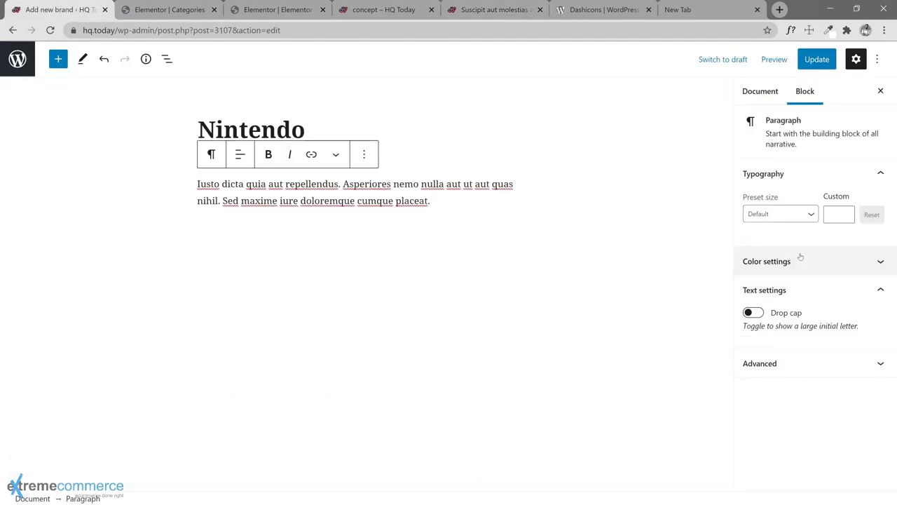
# - Expand the brand's tag and category settings, enter "Play" as a new brand category name and update the brand
pyautogui.click(751, 92)
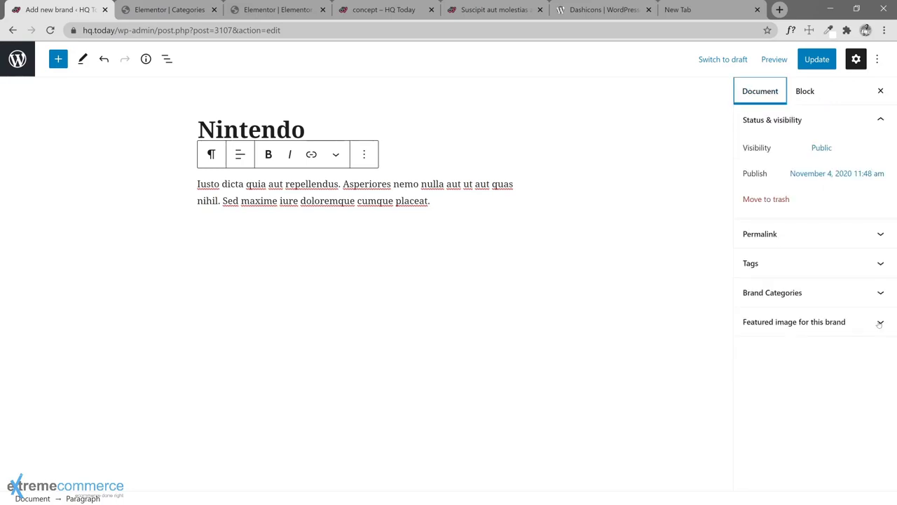
pyautogui.click(806, 269)
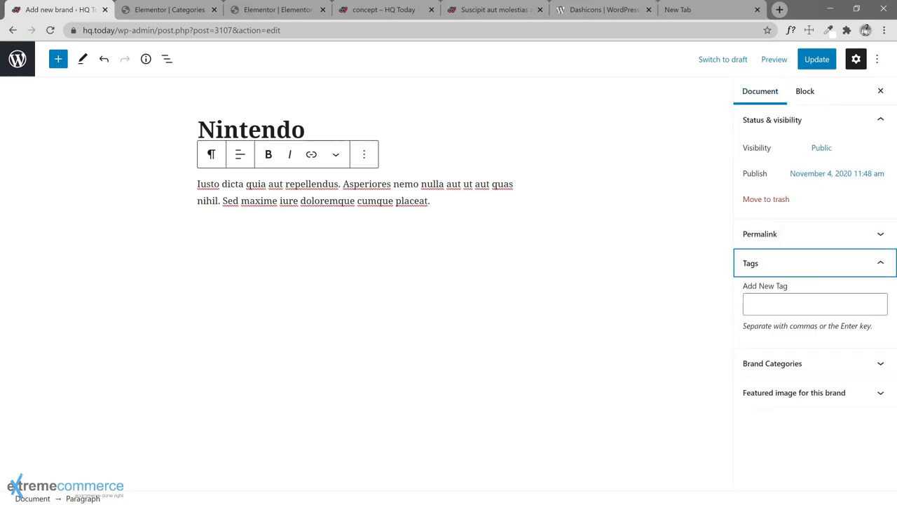
pyautogui.click(821, 362)
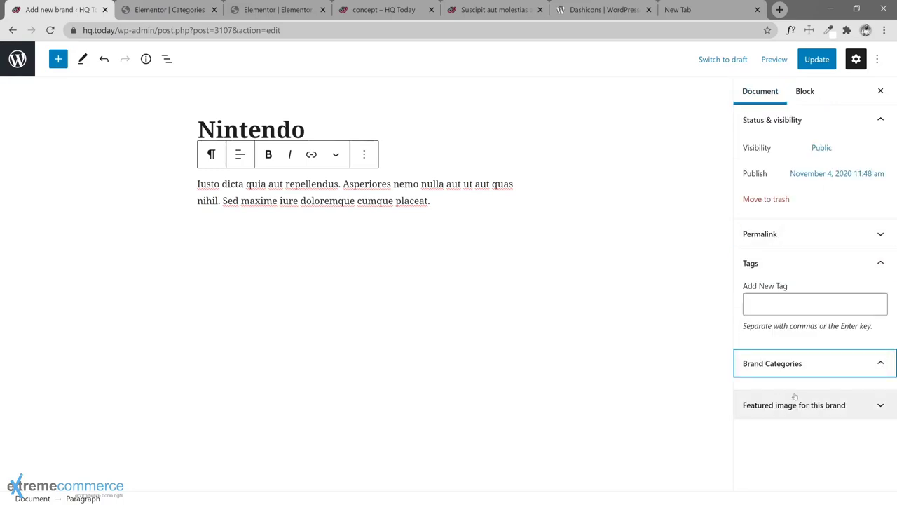
pyautogui.click(799, 394)
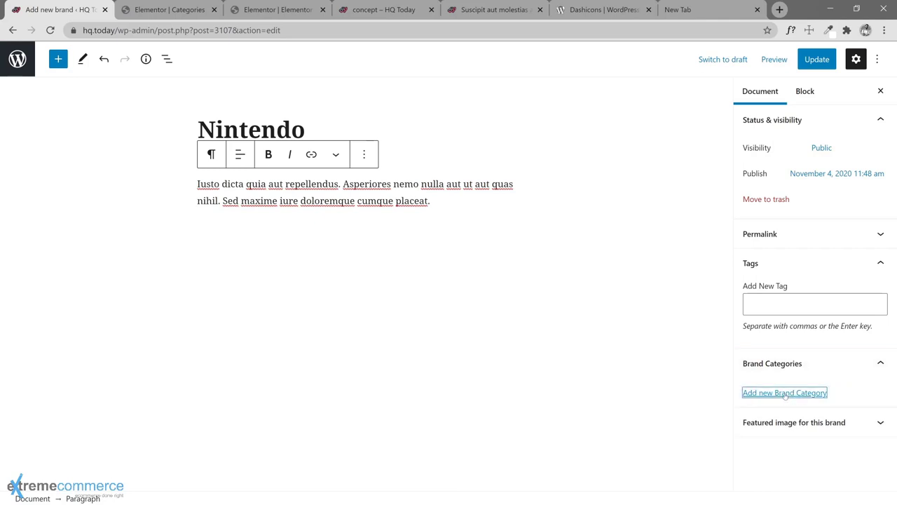
pyautogui.scroll(-1, 808, 404)
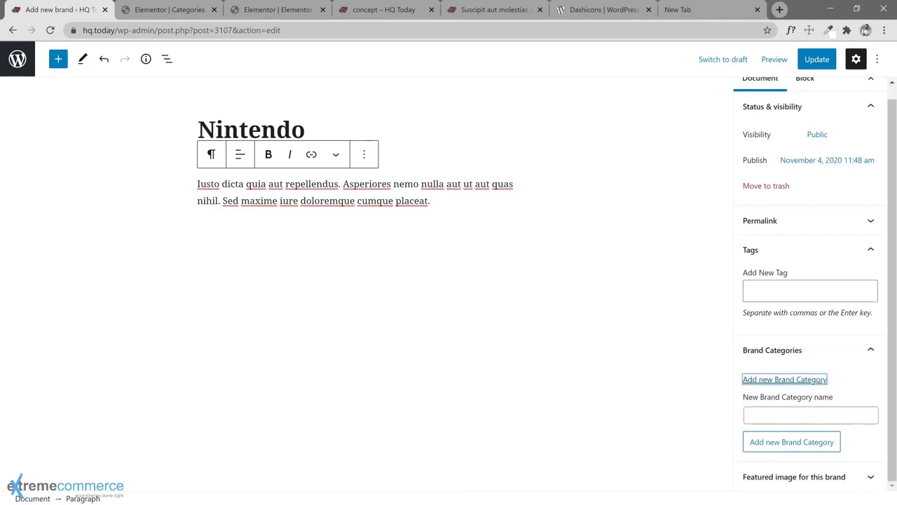
pyautogui.click(806, 415)
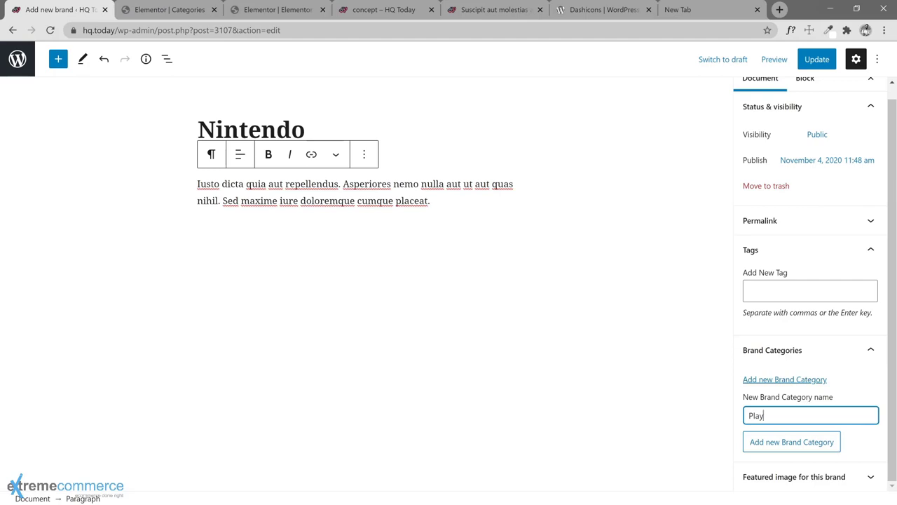
pyautogui.click(816, 60)
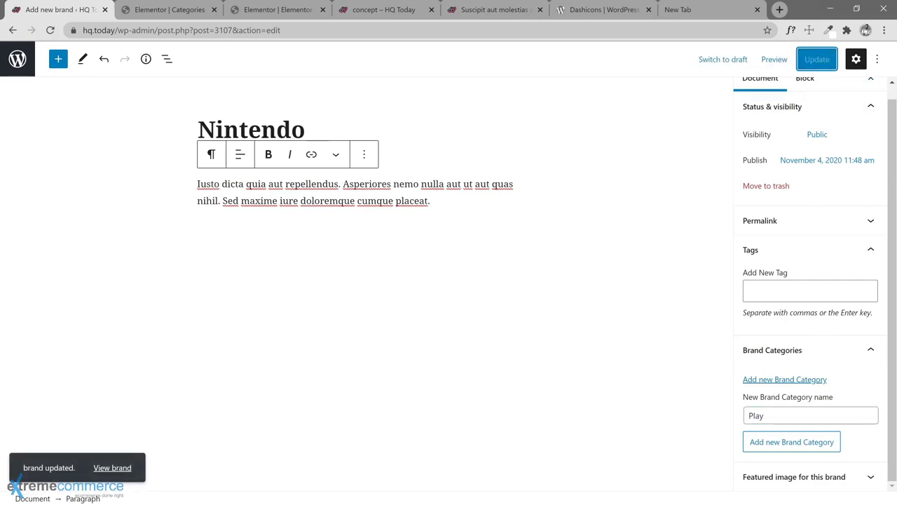
pyautogui.click(784, 285)
pyautogui.write('loren')
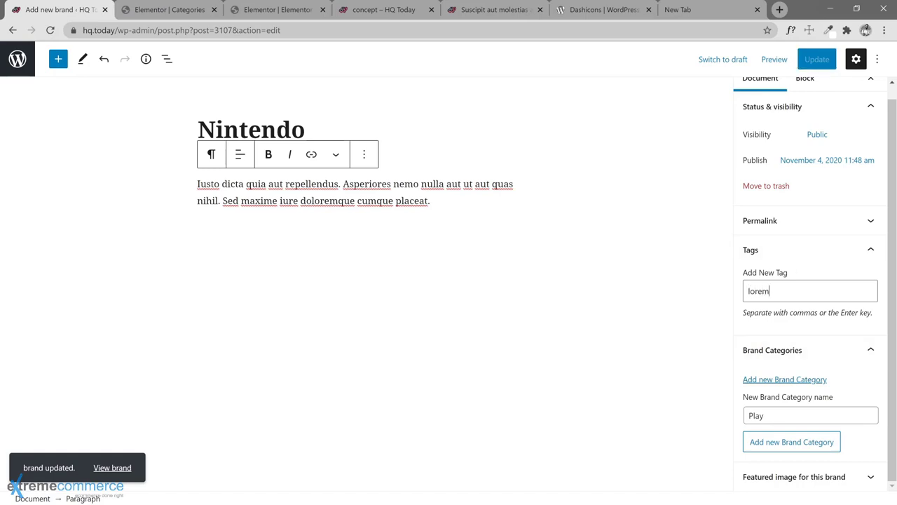
pyautogui.hotkey('ctrl', 'a')
pyautogui.press('BackSpace')
pyautogui.write('a')
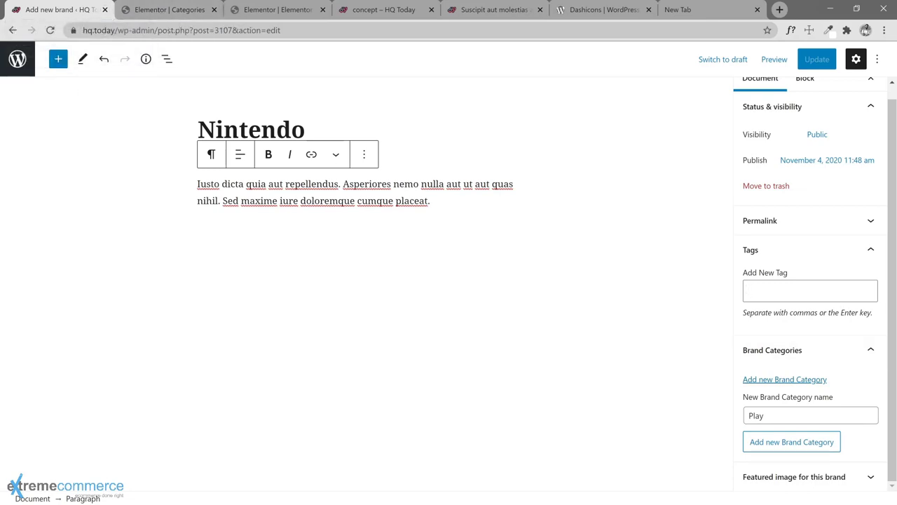
# - Add the existing tags "retro" and "commodore" to the Nintendo brand and update it
pyautogui.write('etr')
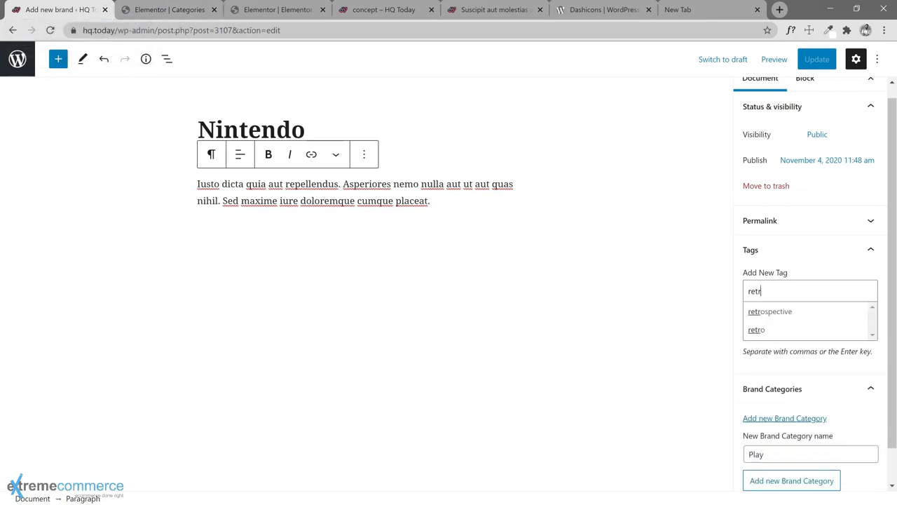
pyautogui.press('Down')
pyautogui.press('Down')
pyautogui.press('Return')
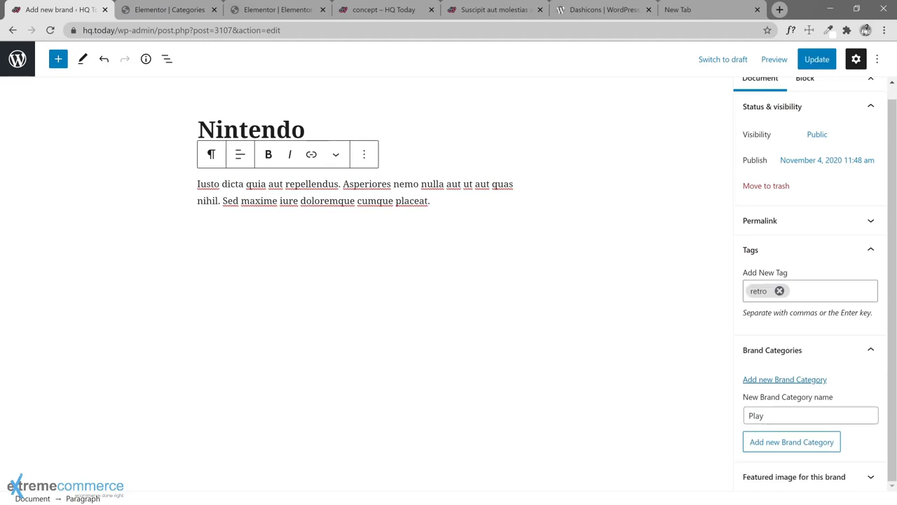
pyautogui.write('co')
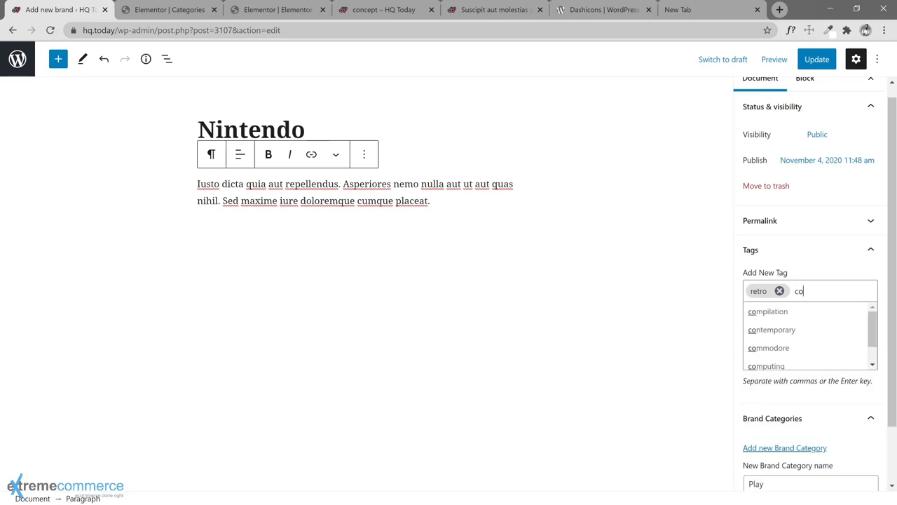
pyautogui.click(787, 348)
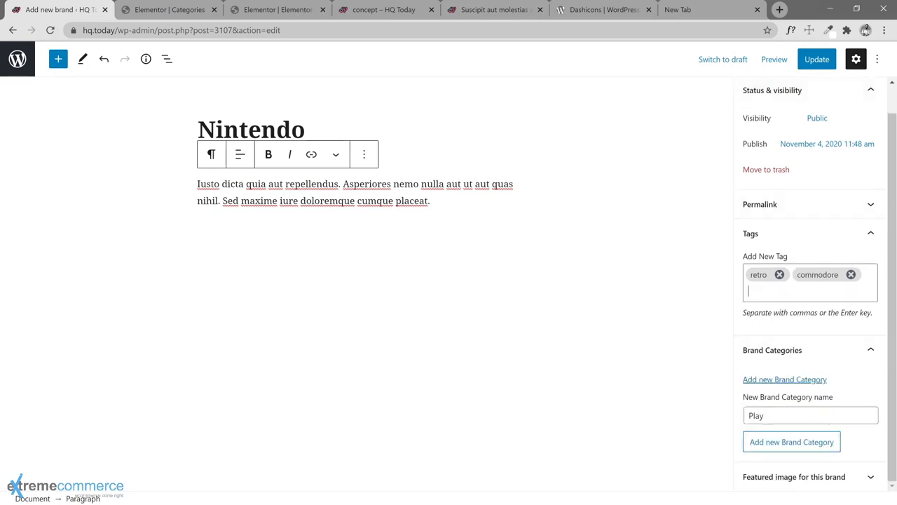
pyautogui.click(817, 61)
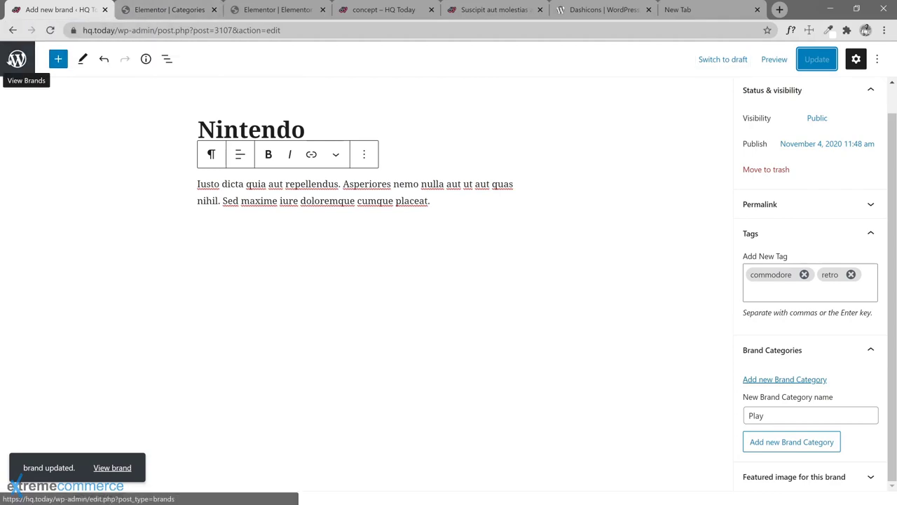
# - Return to the Brands list, start a new brand titled "Sony" and open its new brand category name for editing
pyautogui.click(11, 61)
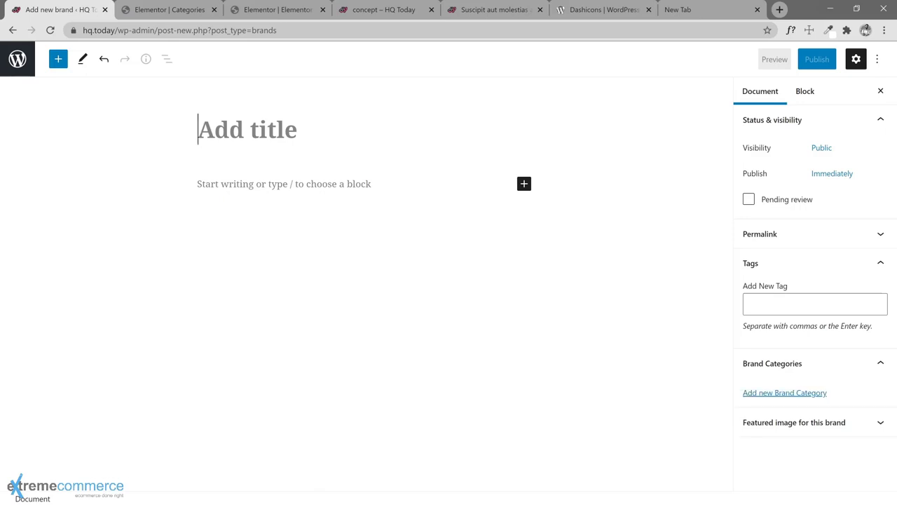
pyautogui.write('Sony')
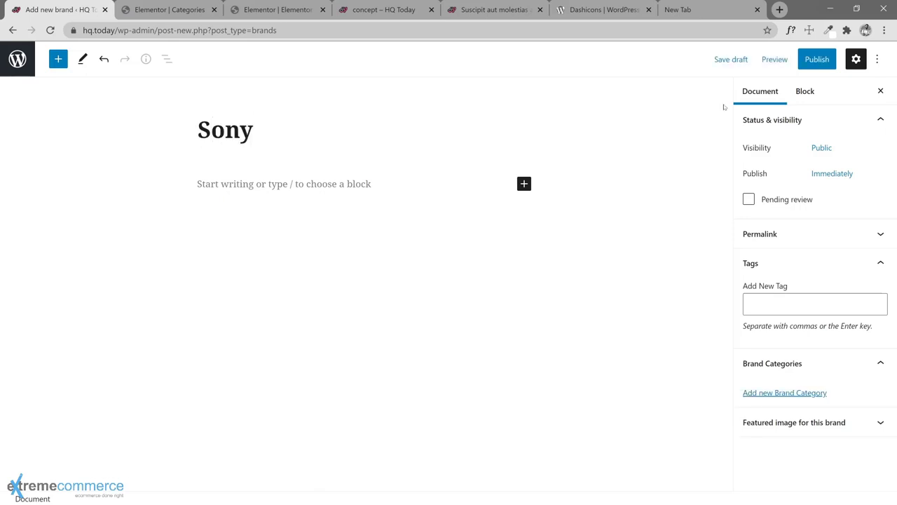
pyautogui.click(801, 393)
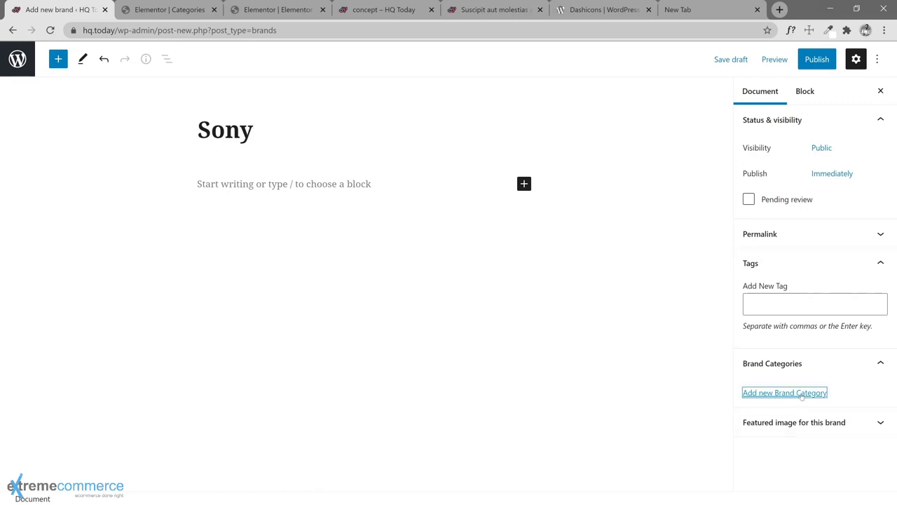
pyautogui.click(810, 415)
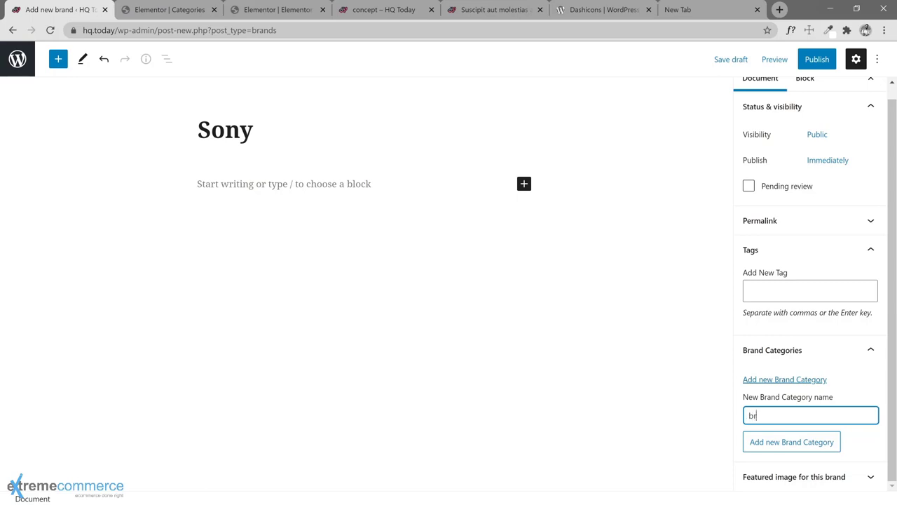
pyautogui.write('asd')
pyautogui.hotkey('ctrl', 'a')
pyautogui.press('BackSpace')
# - Open the Brands list in a separate browser tab, make that tab the first one and go to the Tags page for brands
pyautogui.middleClick(18, 59)
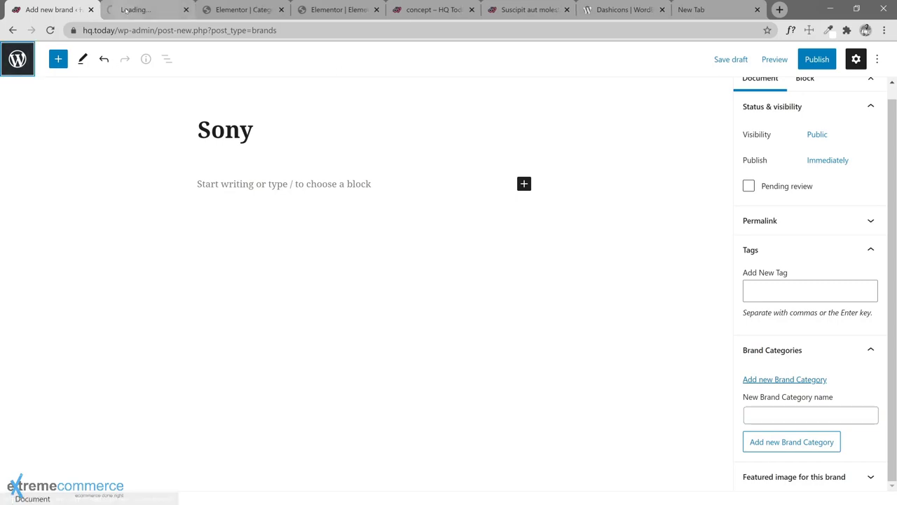
pyautogui.moveTo(124, 9); pyautogui.dragTo(29, 10)
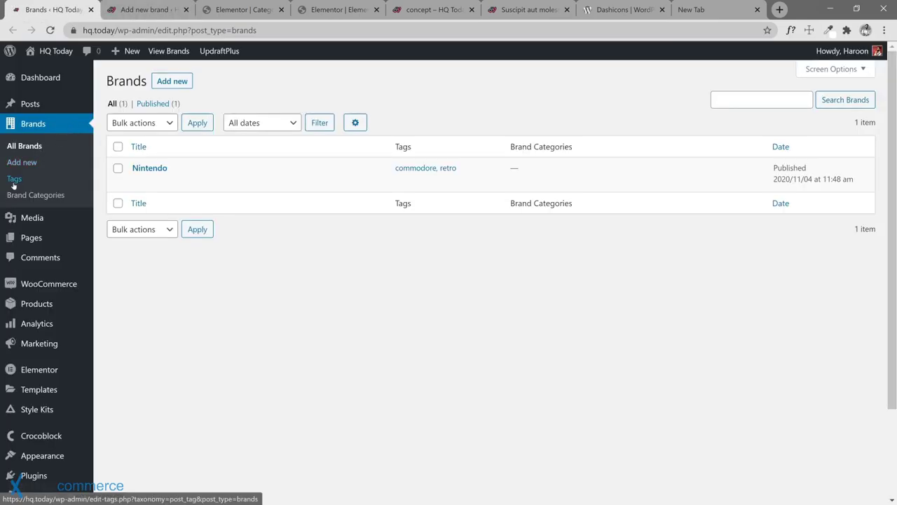
pyautogui.click(14, 180)
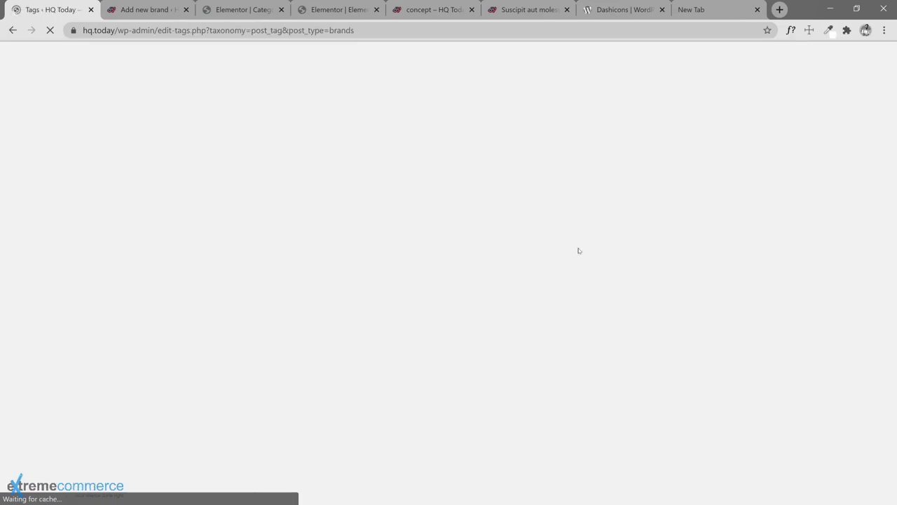
# - Look through the existing tags list for tags that suit the Sony brand
pyautogui.scroll(-5, 464, 334)
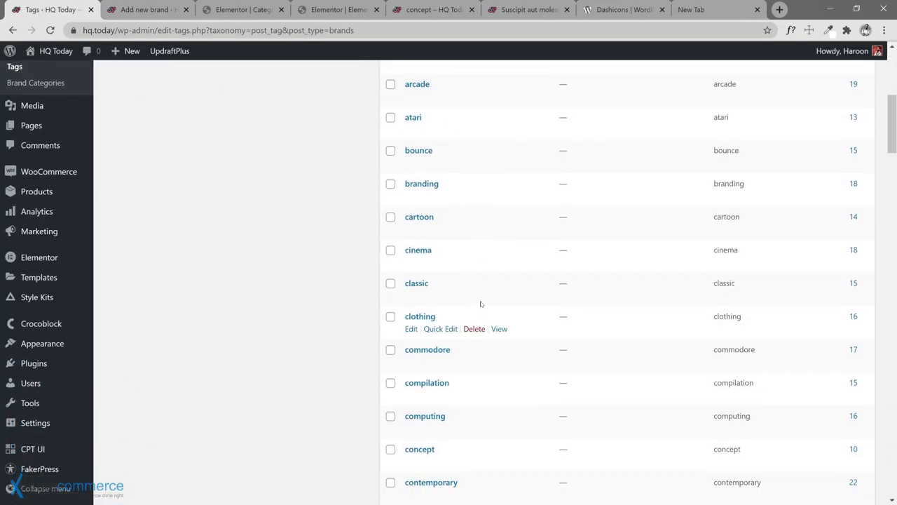
pyautogui.scroll(-4, 480, 305)
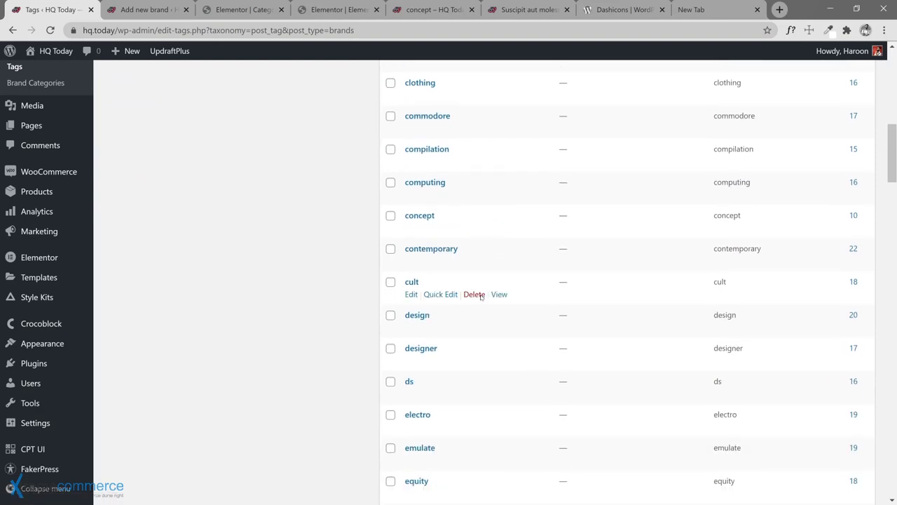
pyautogui.scroll(-2, 480, 297)
pyautogui.scroll(-3, 481, 297)
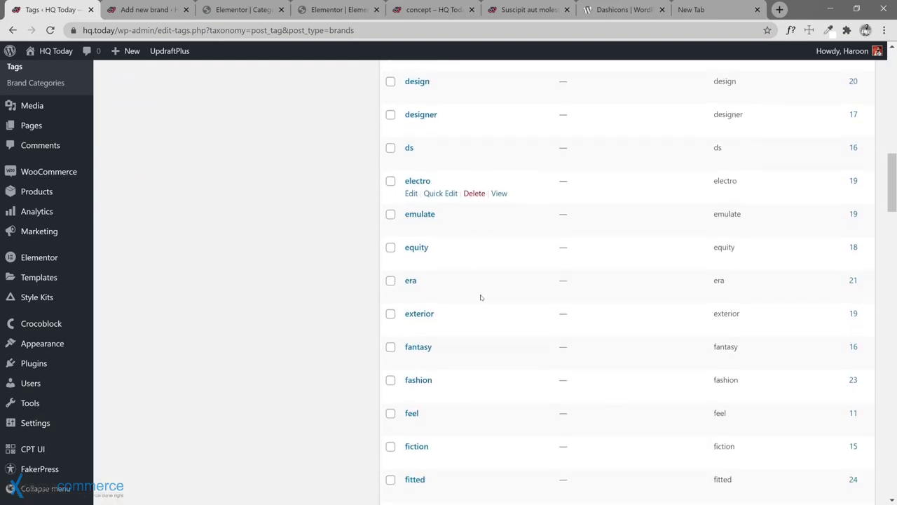
pyautogui.scroll(-3, 481, 322)
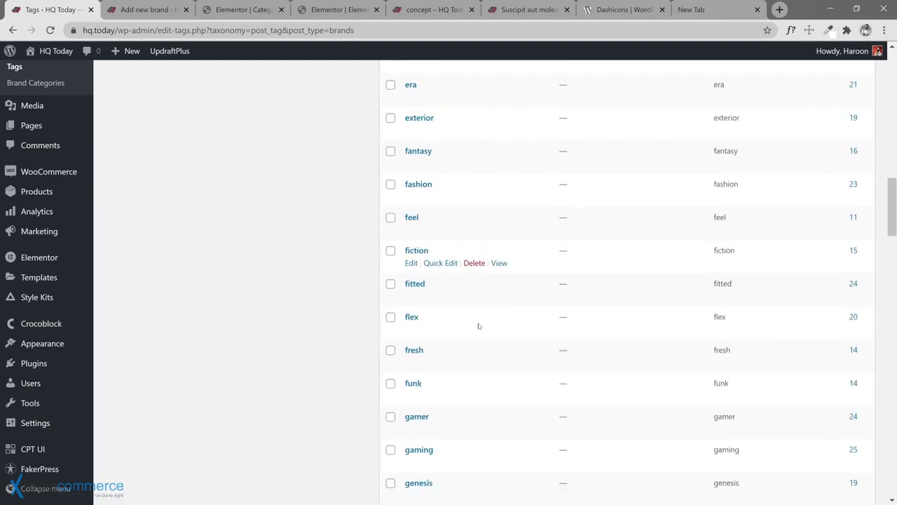
pyautogui.scroll(-1, 480, 308)
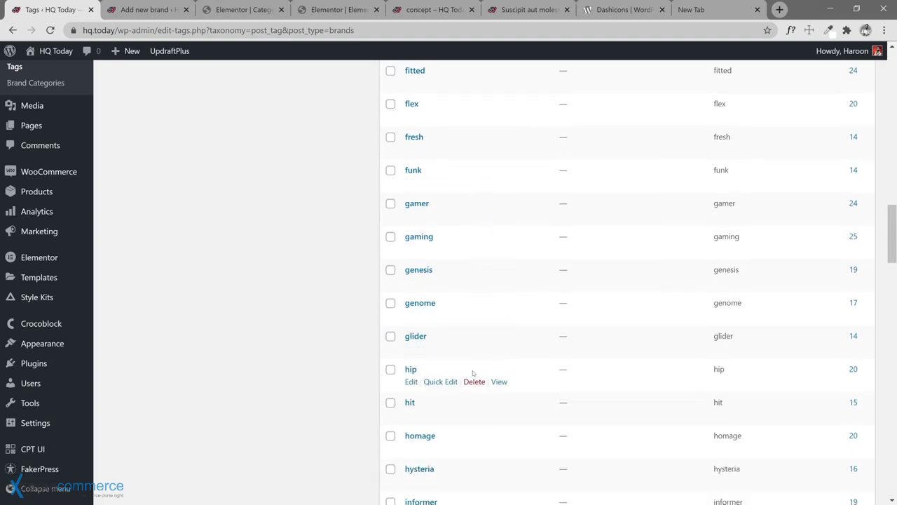
pyautogui.scroll(-2, 474, 381)
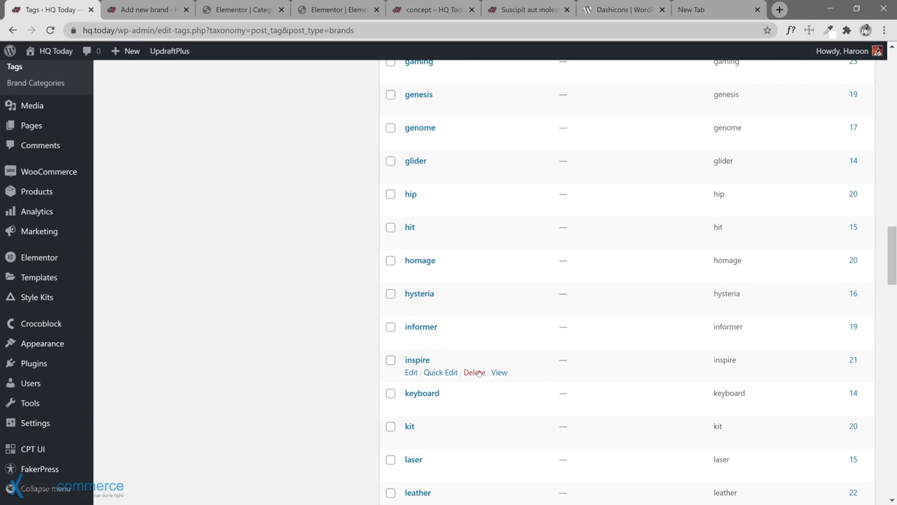
pyautogui.scroll(-3, 477, 378)
pyautogui.scroll(-3, 479, 372)
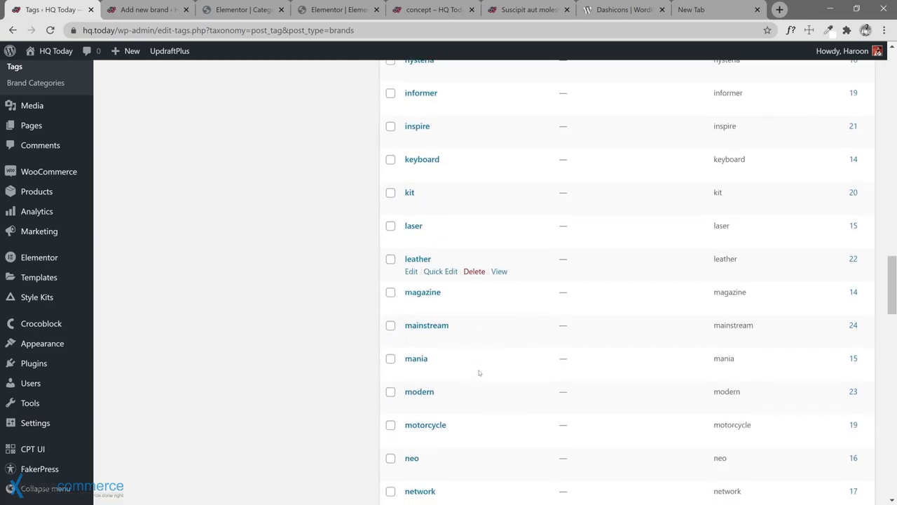
# - Return to the new Sony brand and add the existing tags "gaming", "hit" and "modern"
pyautogui.hotkey('ctrl', 'Tab')
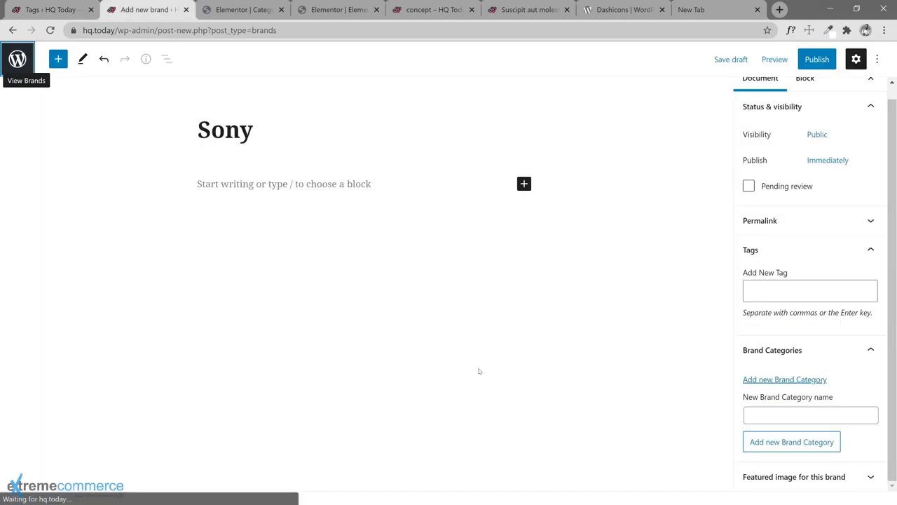
pyautogui.click(806, 291)
pyautogui.write('gaming')
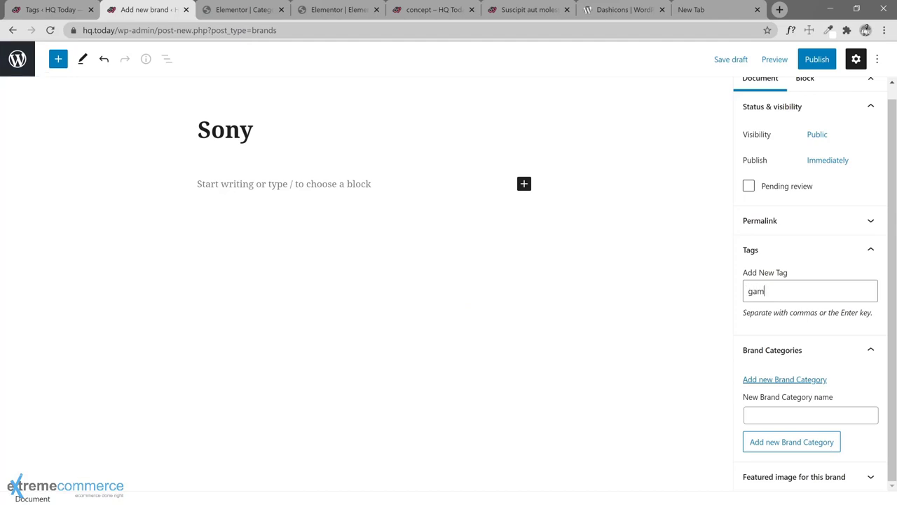
pyautogui.click(771, 312)
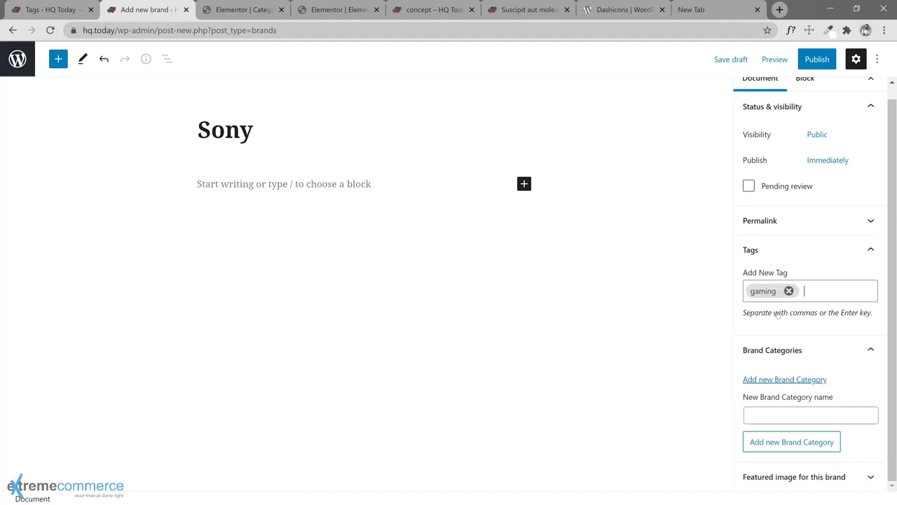
pyautogui.write('hit')
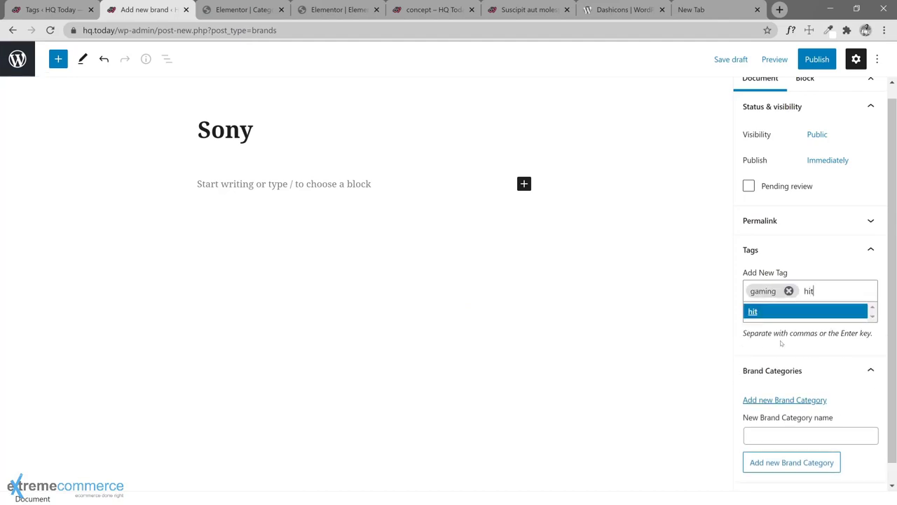
pyautogui.click(776, 315)
pyautogui.write('modern')
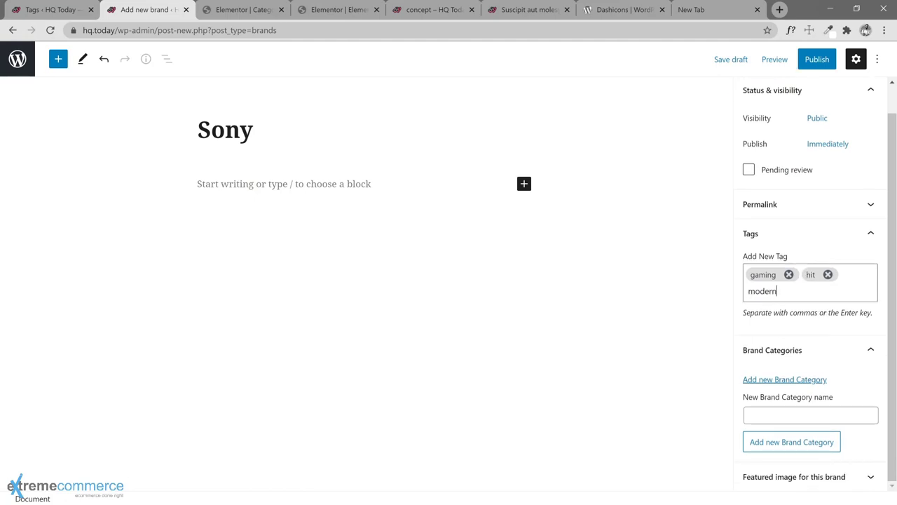
pyautogui.click(774, 313)
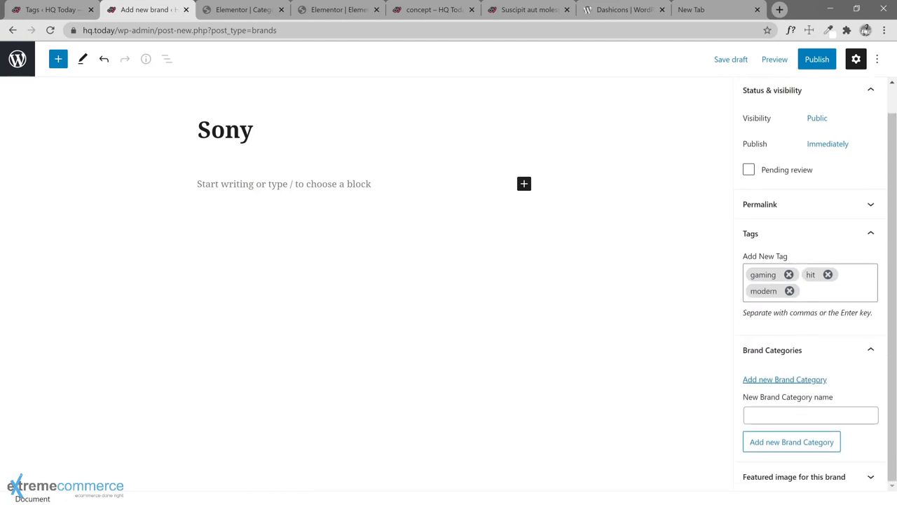
# - Copy the passage from "Totam quis omnis" to "molestiae et aut id." in the sample article into the Sony brand's body and publish the brand
pyautogui.click(527, 15)
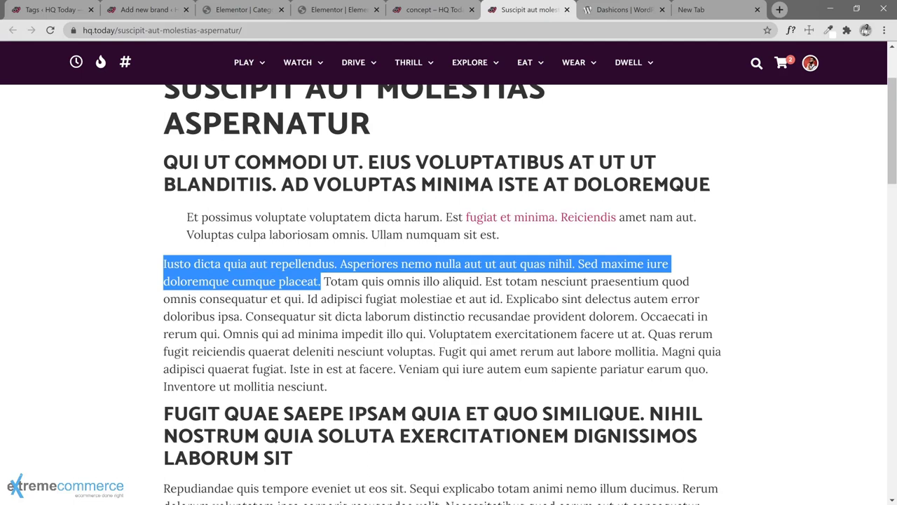
pyautogui.moveTo(323, 281); pyautogui.dragTo(503, 298)
pyautogui.hotkey('ctrl', 'c')
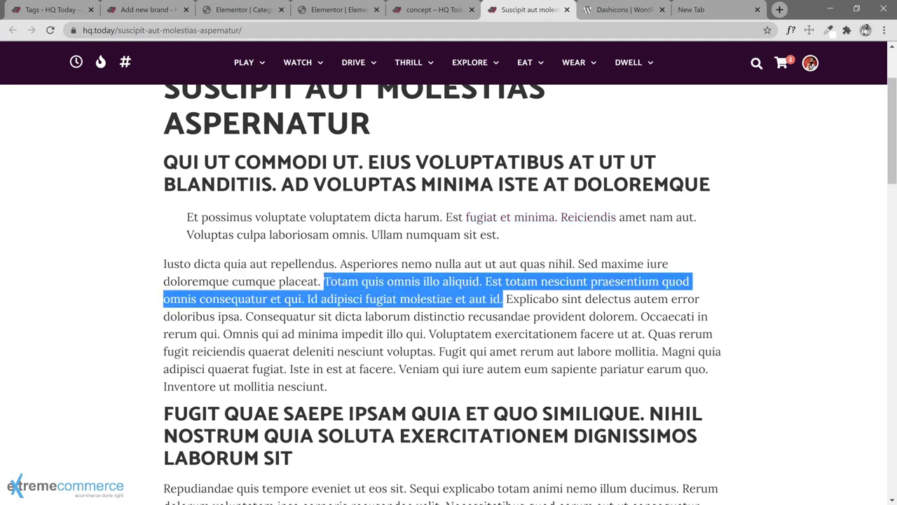
pyautogui.click(132, 10)
pyautogui.click(284, 184)
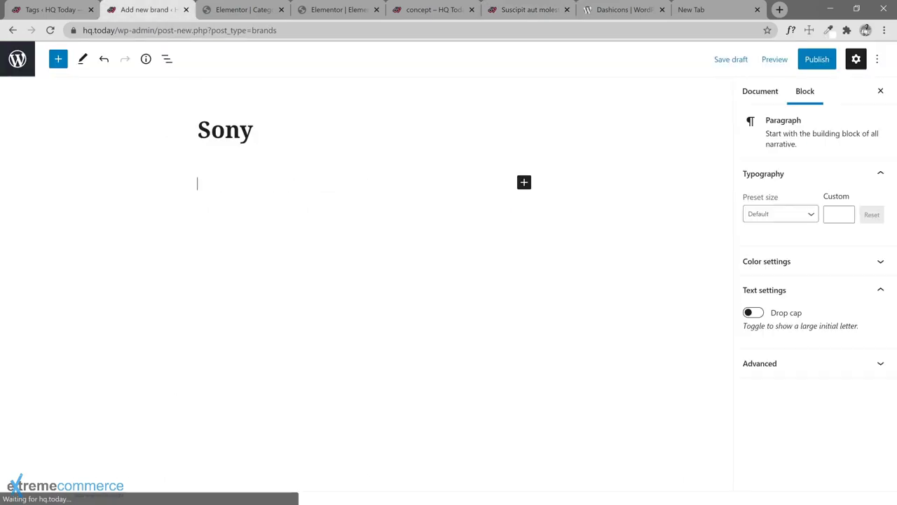
pyautogui.hotkey('ctrl', 'v')
pyautogui.click(819, 60)
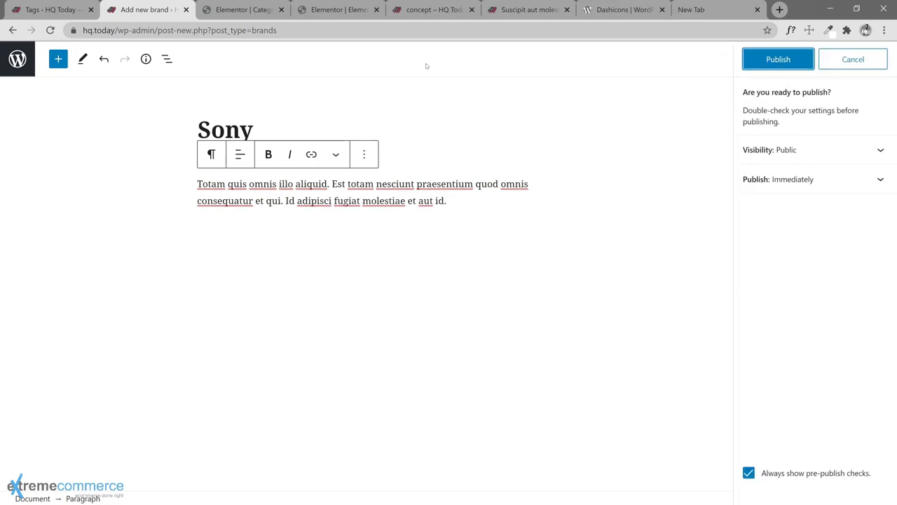
pyautogui.click(788, 65)
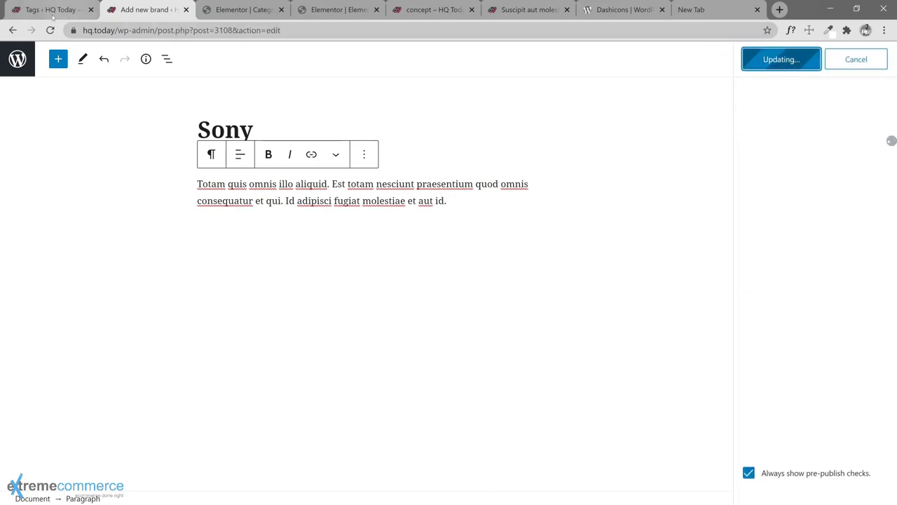
pyautogui.click(50, 10)
pyautogui.scroll(5, 424, 214)
pyautogui.scroll(15, 425, 225)
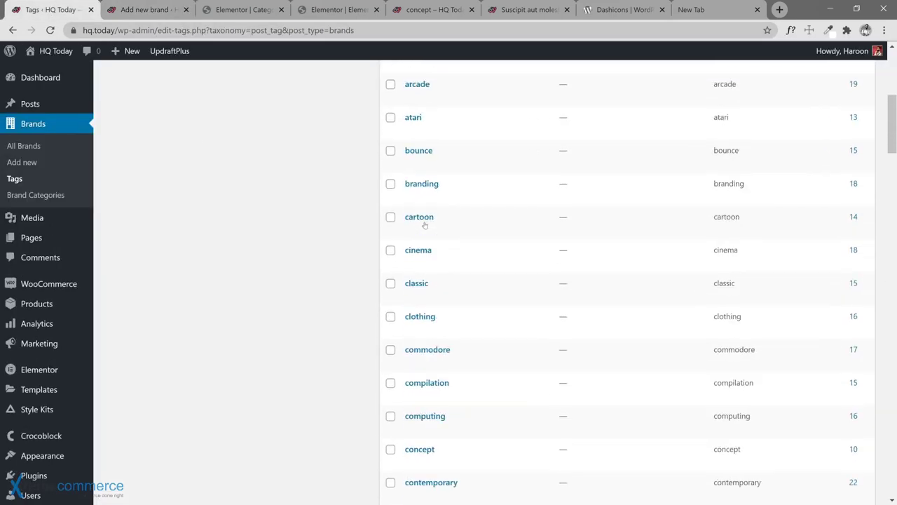
pyautogui.moveTo(424, 225)
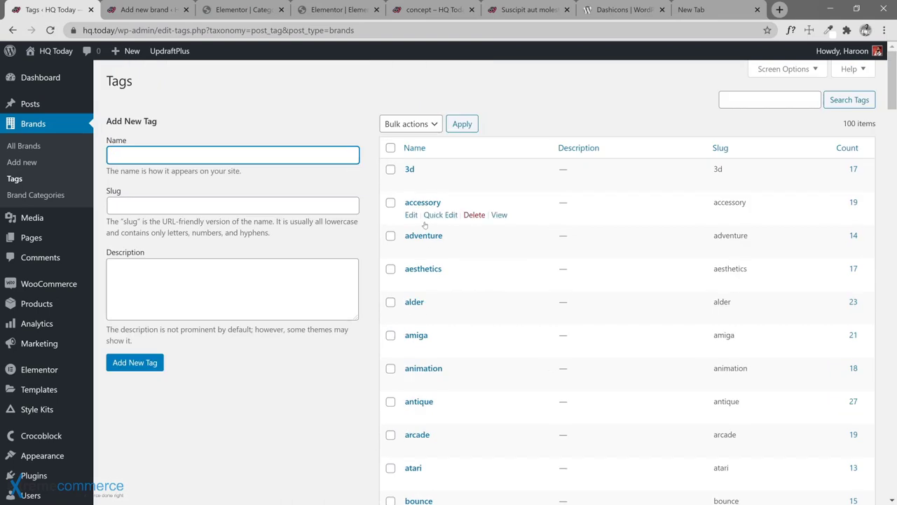
pyautogui.click(132, 17)
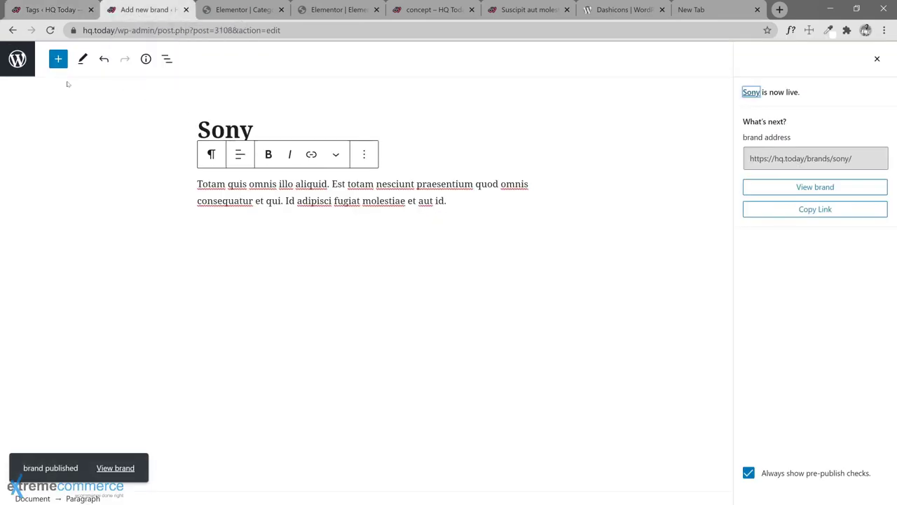
# - Return to the Brands list, start a new brand titled "Microsoft" and publish it
pyautogui.click(18, 59)
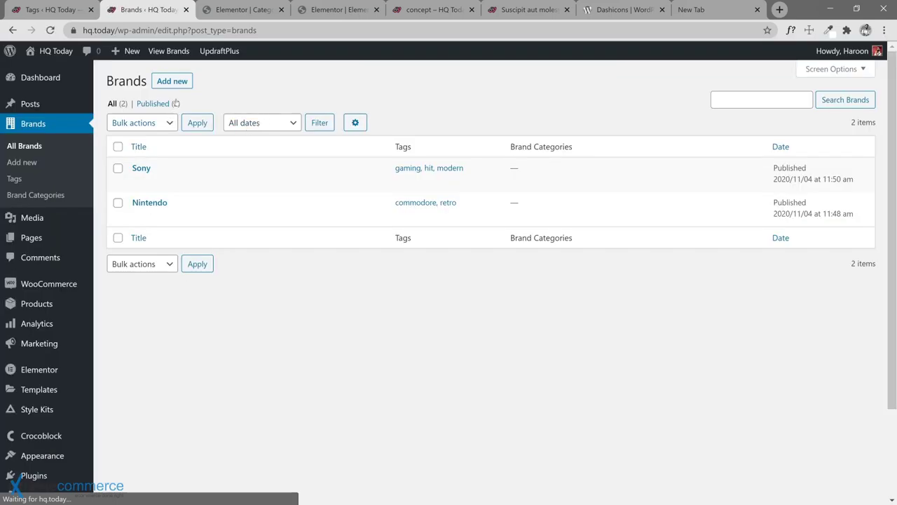
pyautogui.click(175, 82)
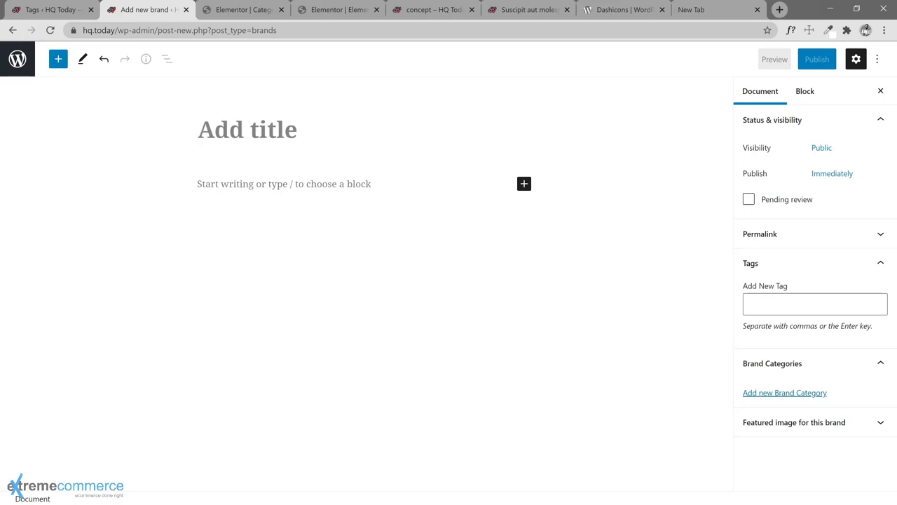
pyautogui.write('M')
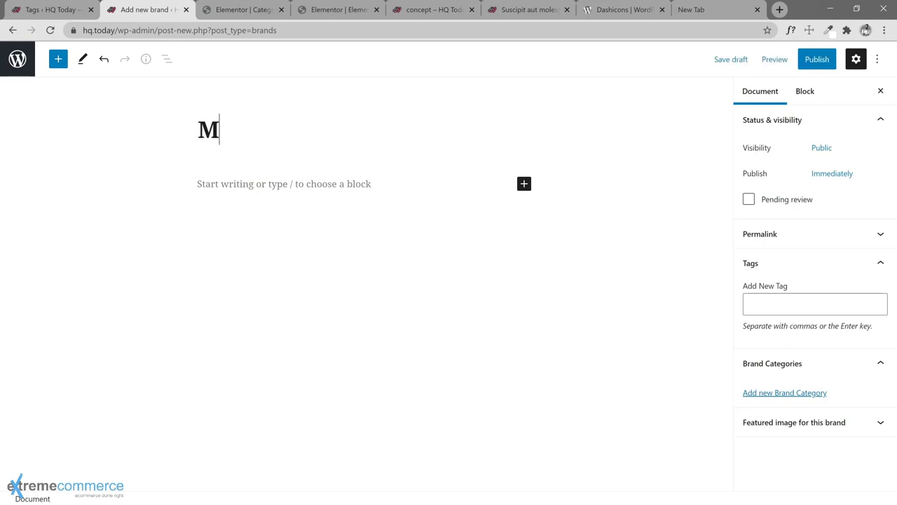
pyautogui.write('icrosoft')
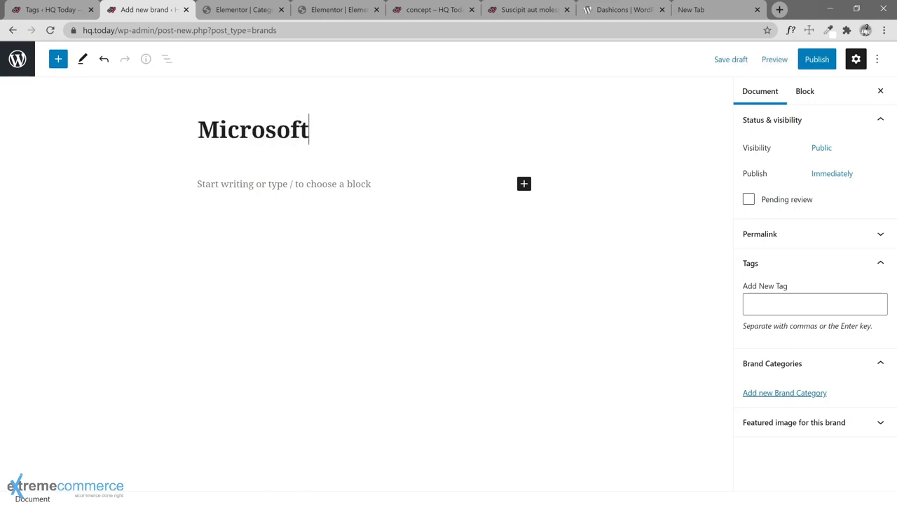
pyautogui.click(816, 59)
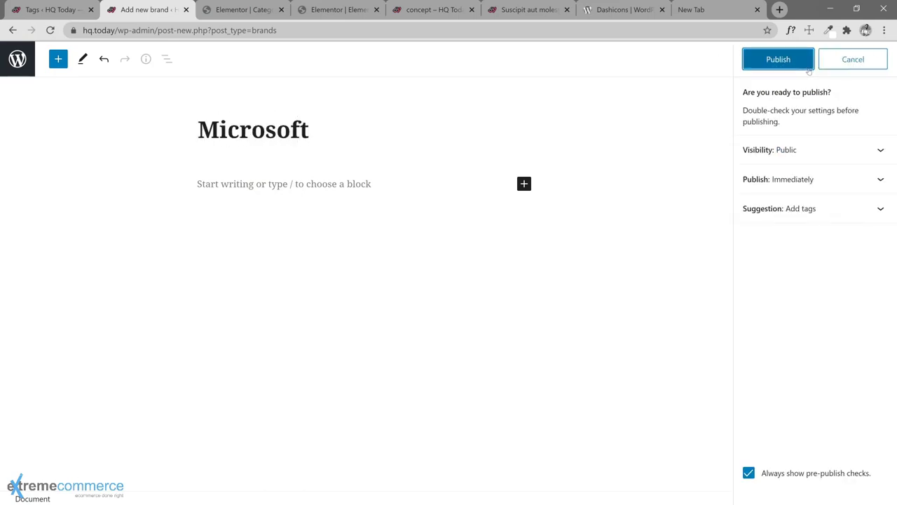
pyautogui.click(788, 62)
# - Copy the passage from "Explicabo sint delectus" to "recusandae provident dolorem." in the sample article into the Microsoft brand's body
pyautogui.click(526, 9)
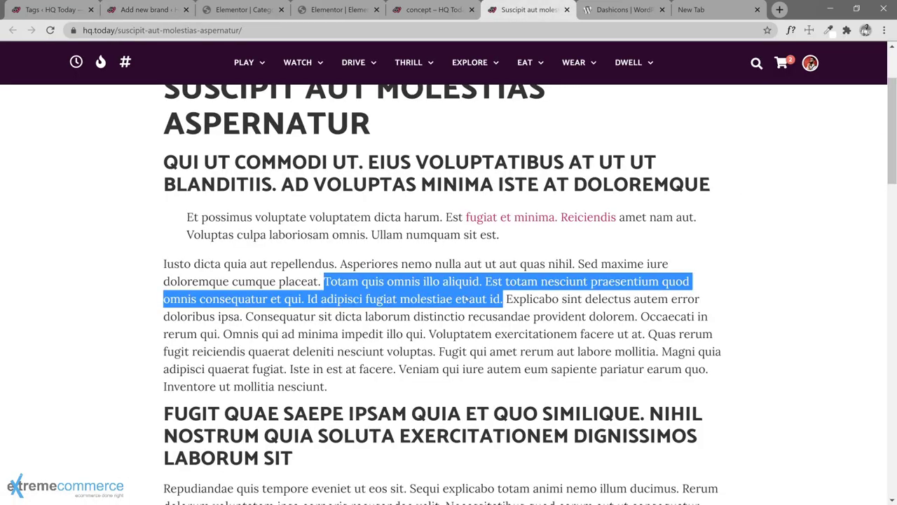
pyautogui.moveTo(506, 298); pyautogui.dragTo(639, 316)
pyautogui.hotkey('ctrl', 'c')
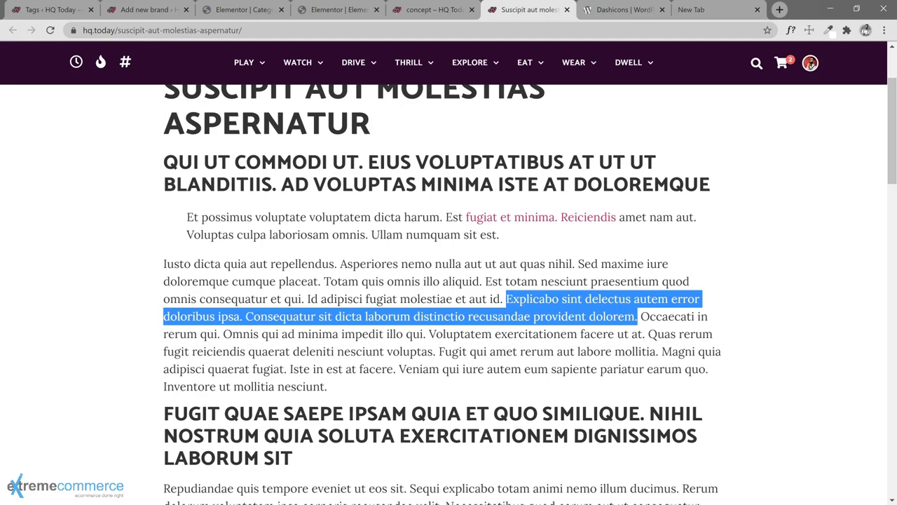
pyautogui.click(157, 10)
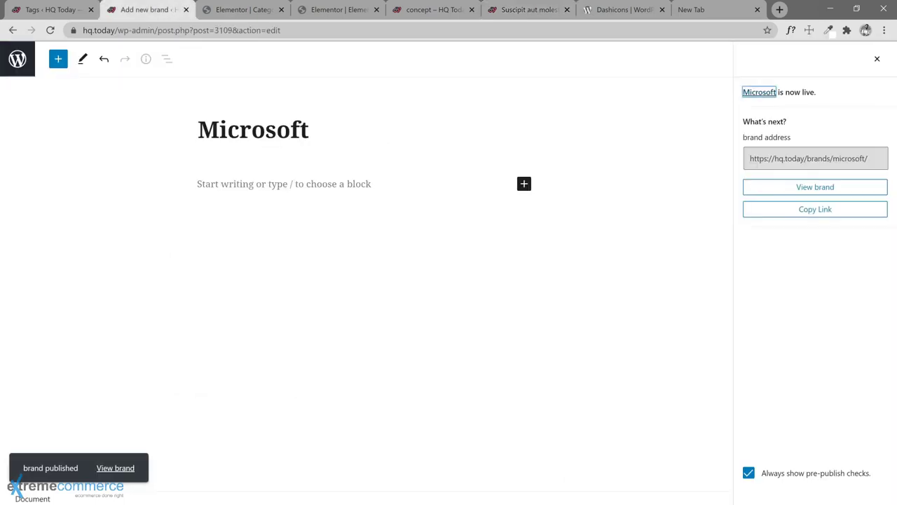
pyautogui.hotkey('ctrl', 'v')
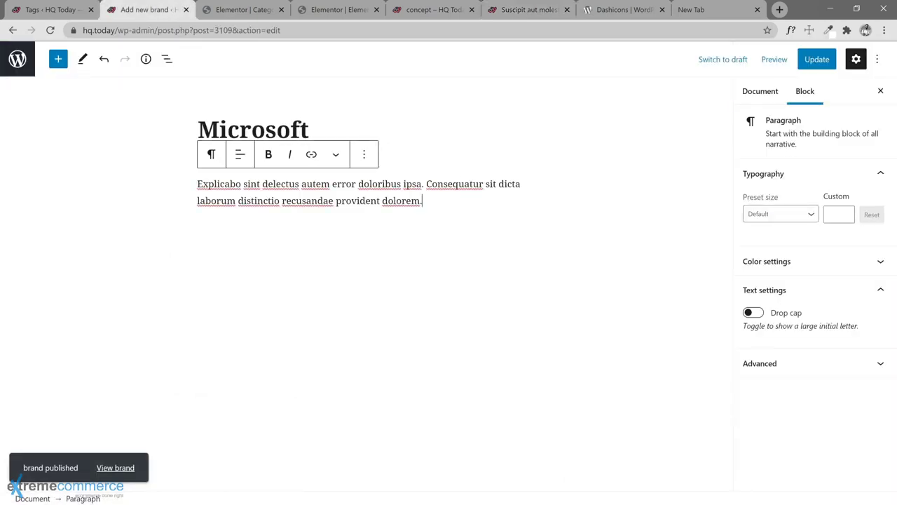
# - Switch from the paragraph block's settings to the Microsoft brand's document settings for tags and brand categories
pyautogui.click(867, 369)
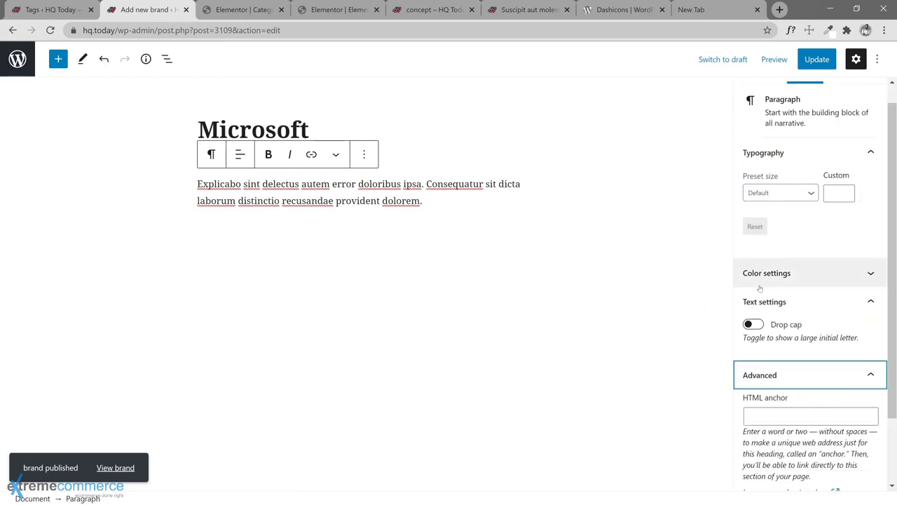
pyautogui.scroll(2, 796, 235)
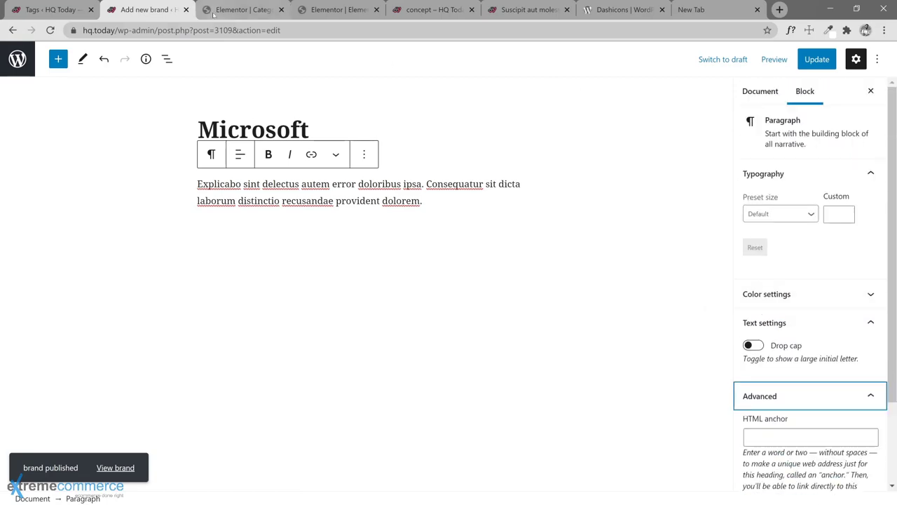
pyautogui.click(238, 10)
pyautogui.click(152, 14)
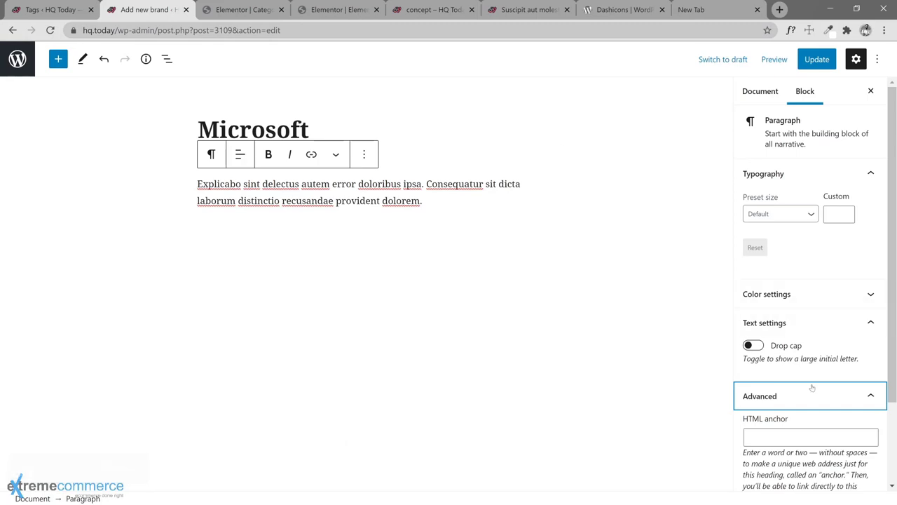
pyautogui.scroll(-1, 811, 391)
pyautogui.scroll(2, 816, 267)
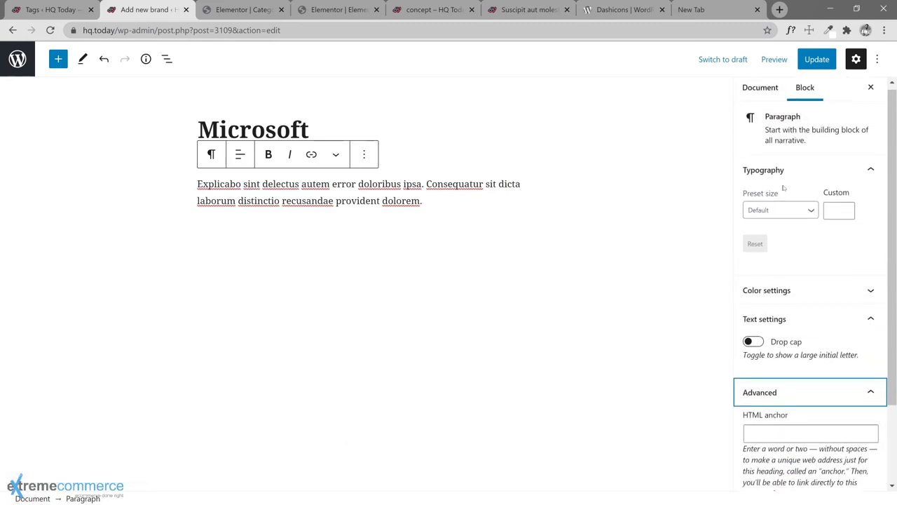
pyautogui.click(761, 92)
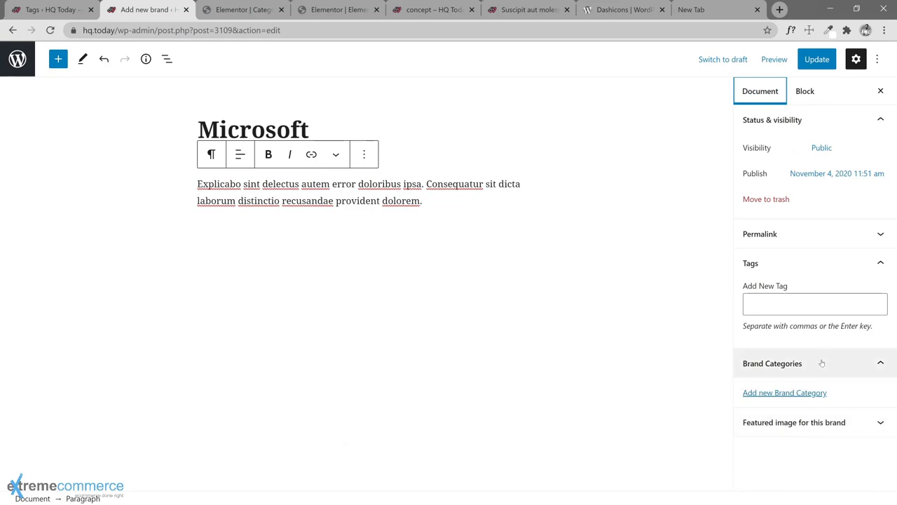
# - Look through the site's existing tags for ones that suit the Microsoft brand, and return to the brand's tag entry
pyautogui.click(816, 364)
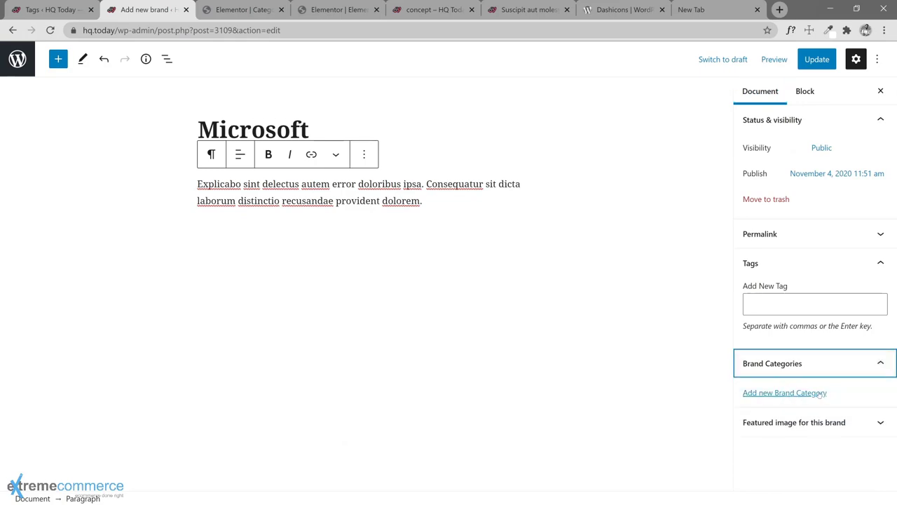
pyautogui.hotkey('shift', 'Tab')
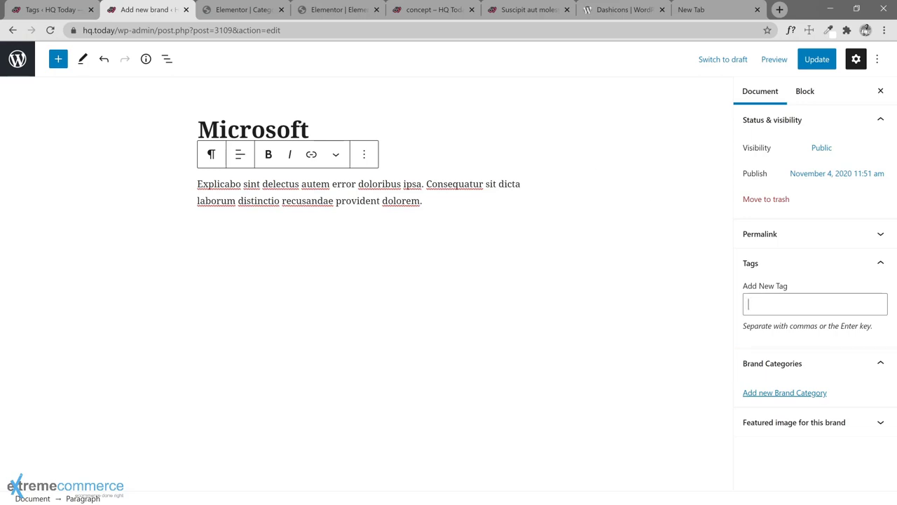
pyautogui.click(60, 9)
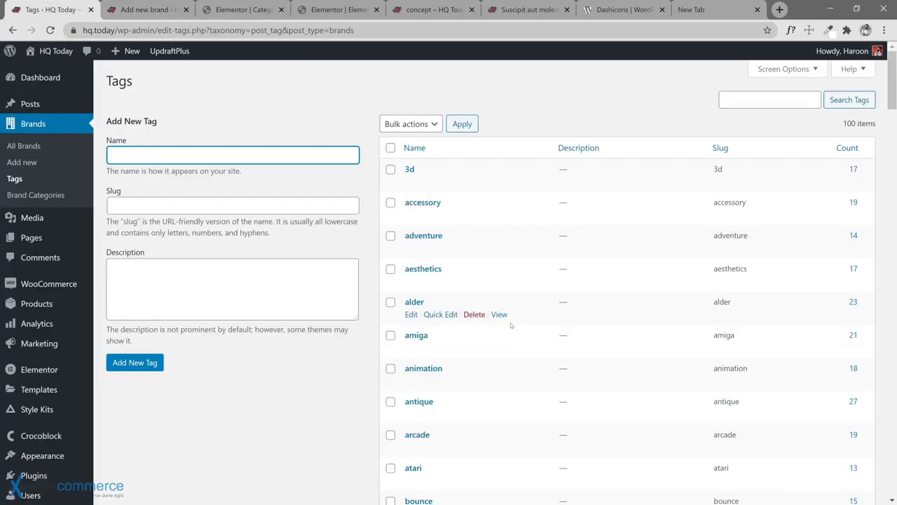
pyautogui.scroll(-4, 511, 325)
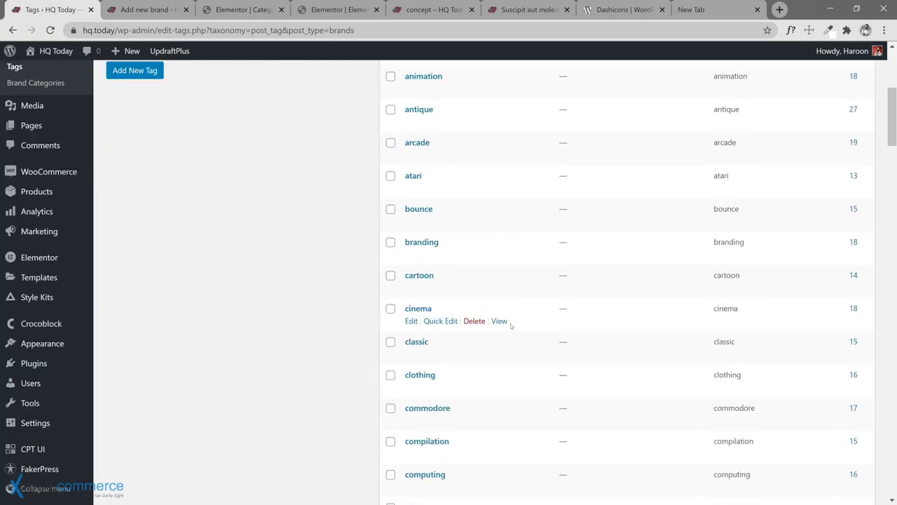
pyautogui.scroll(-2, 510, 324)
pyautogui.scroll(-1, 510, 325)
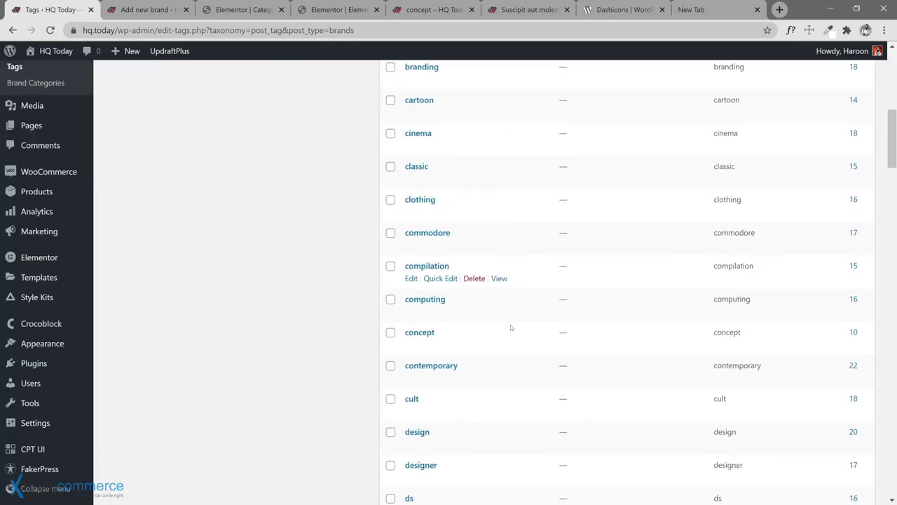
pyautogui.scroll(-3, 510, 288)
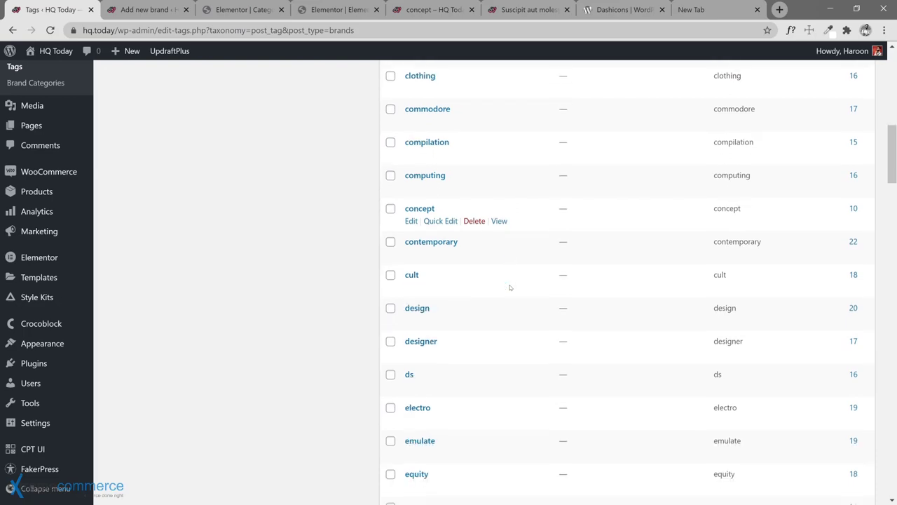
pyautogui.scroll(-2, 491, 342)
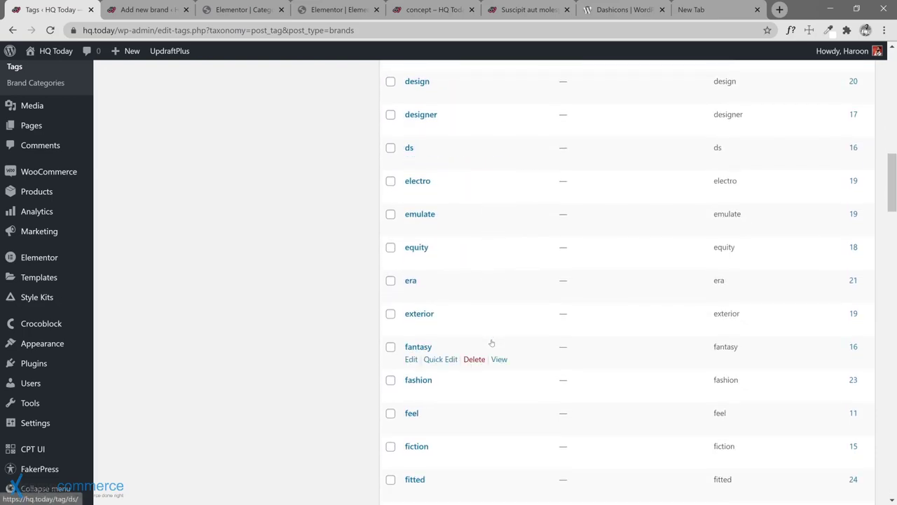
pyautogui.scroll(-1, 491, 342)
pyautogui.hotkey('ctrl', 'Tab')
pyautogui.hotkey('ctrl', 'Tab')
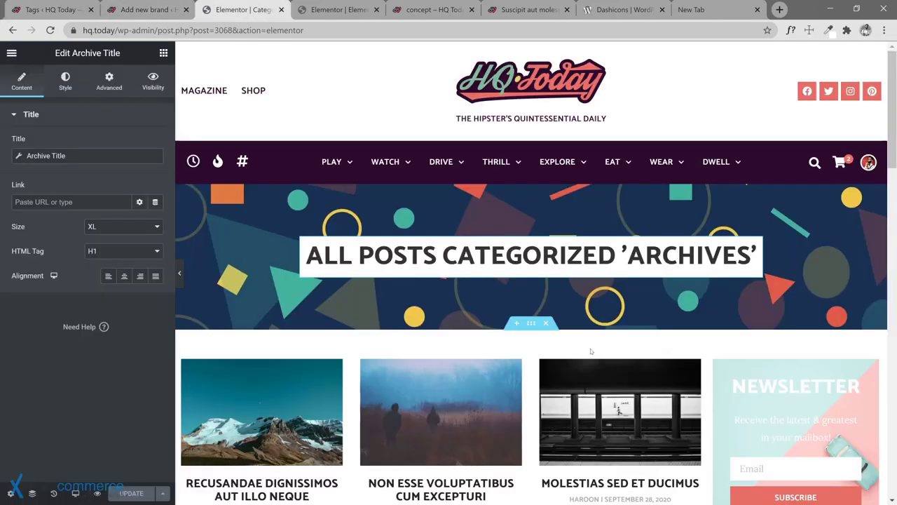
pyautogui.hotkey('ctrl', 'shift', 'Tab')
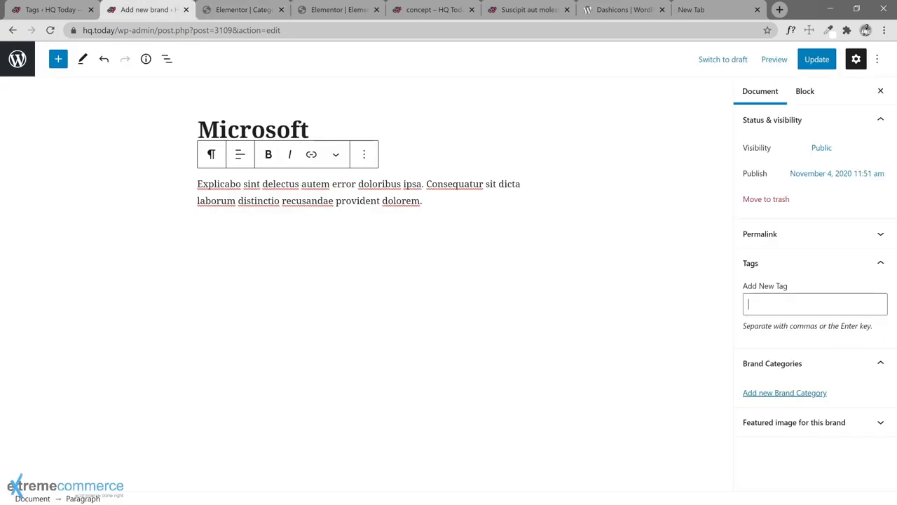
# - Add the tags "gaming" and "fantasy" to the Microsoft brand
pyautogui.write('gaming')
pyautogui.click(779, 327)
pyautogui.write('fan')
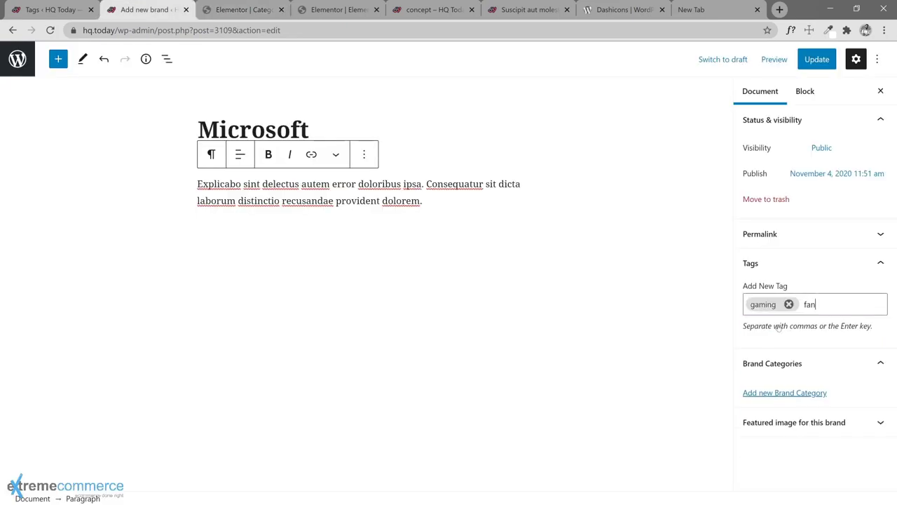
pyautogui.write('tasy')
pyautogui.click(778, 327)
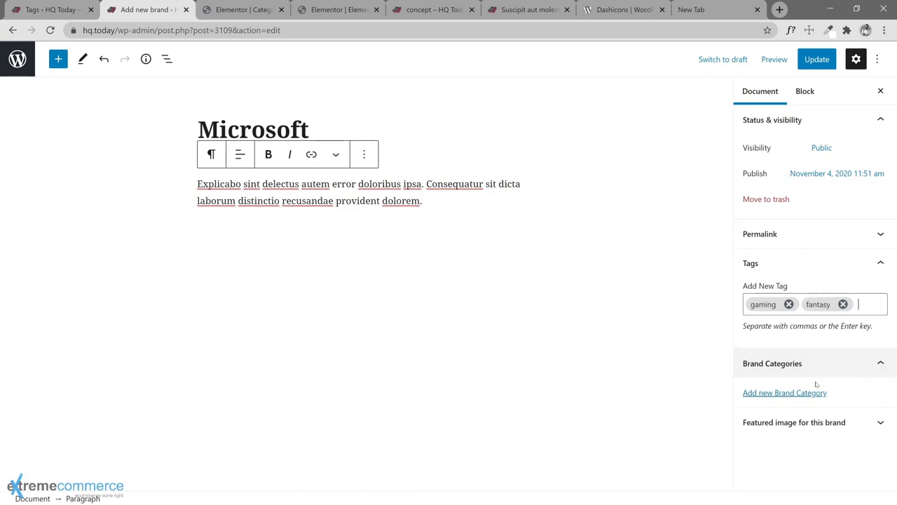
# - Check the Brand Categories admin page for existing categories and return to the Microsoft brand
pyautogui.click(72, 11)
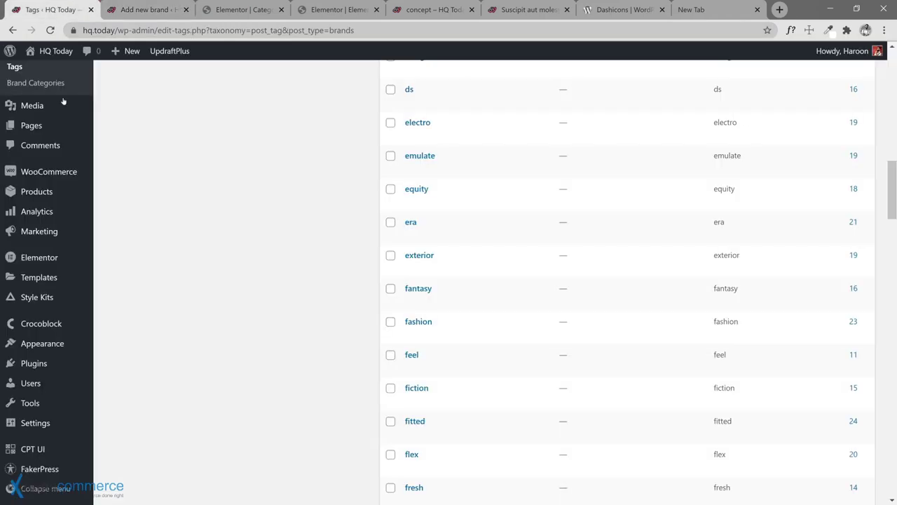
pyautogui.scroll(4, 65, 144)
pyautogui.click(35, 196)
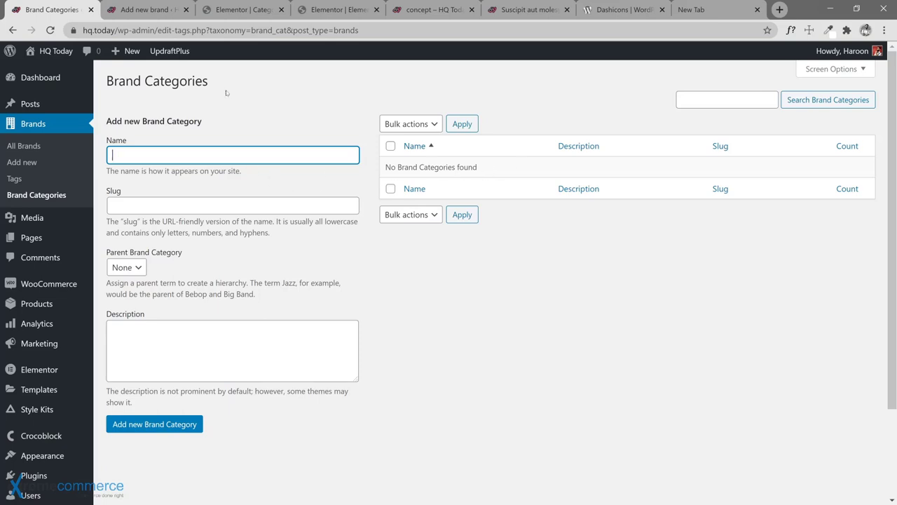
pyautogui.hotkey('ctrl', 'Tab')
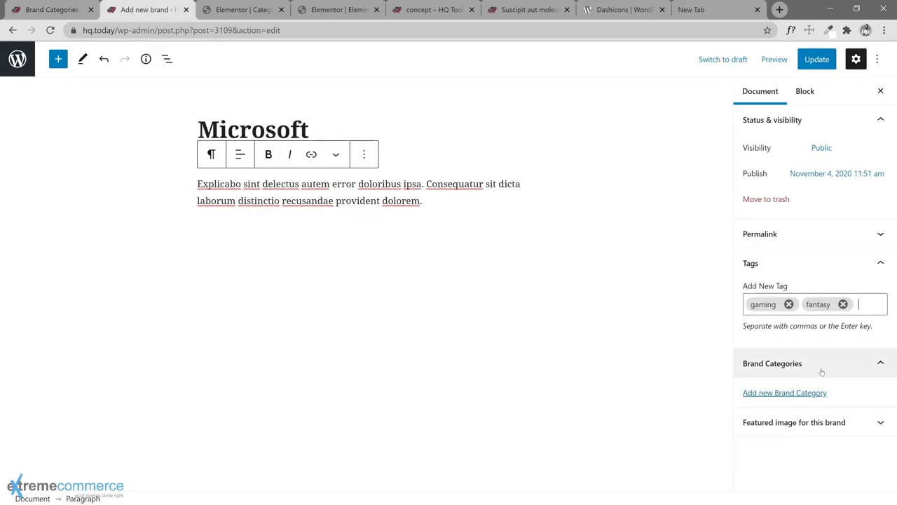
# - Create a new brand category named "Play" for the Microsoft brand and update the brand
pyautogui.click(781, 394)
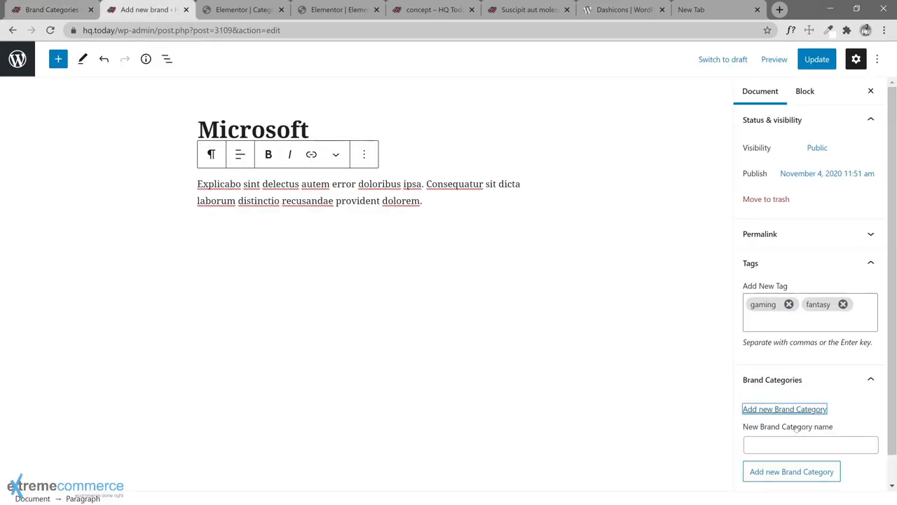
pyautogui.click(777, 443)
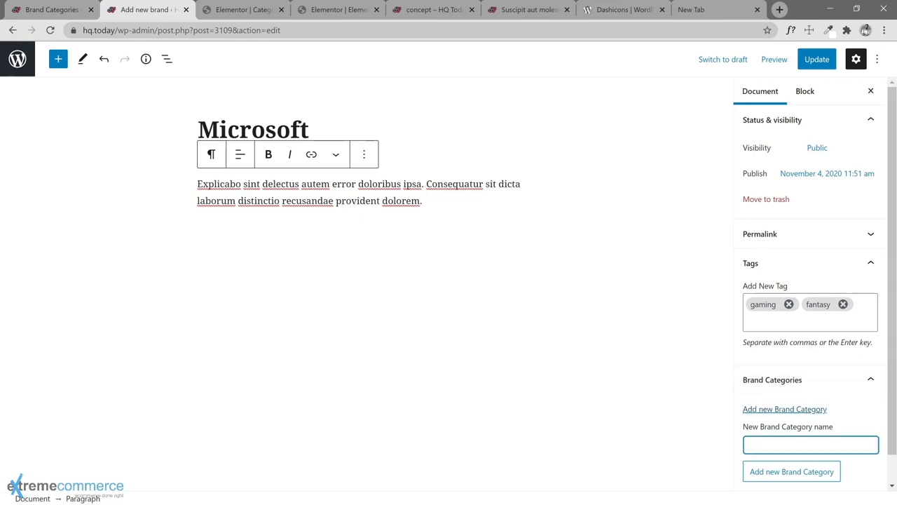
pyautogui.write('Play')
pyautogui.click(775, 473)
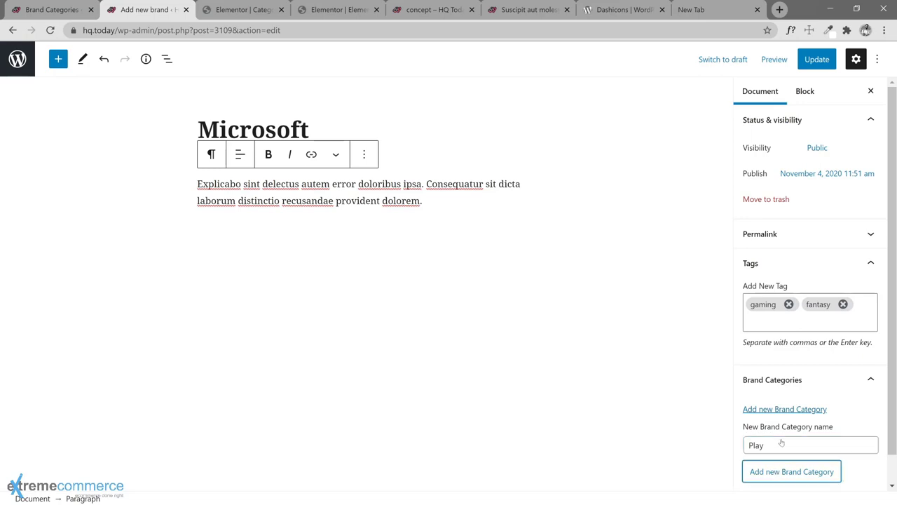
pyautogui.click(816, 61)
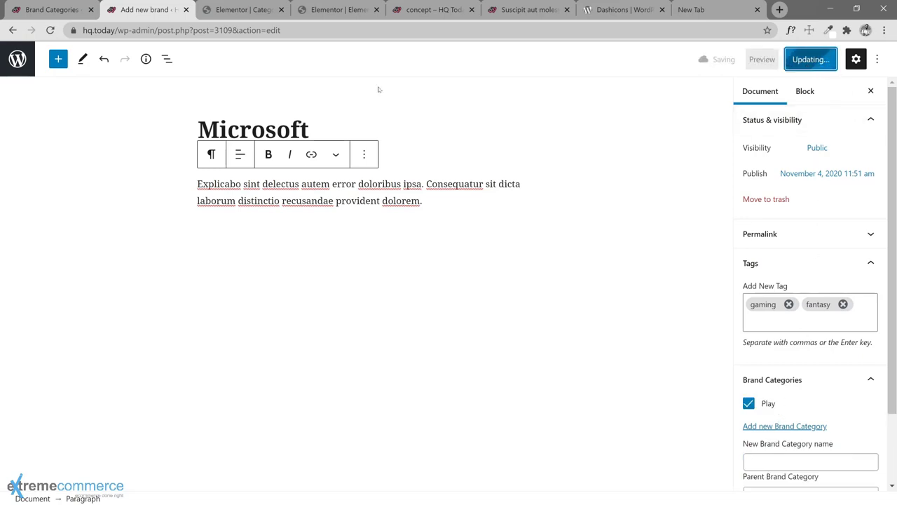
# - Return to the list of all brands and open the Sony brand in Quick Edit
pyautogui.click(46, 9)
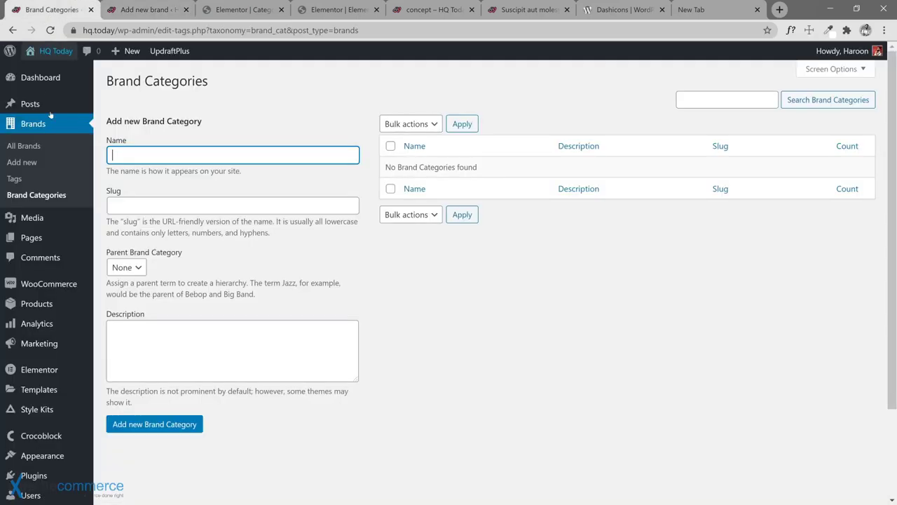
pyautogui.click(25, 145)
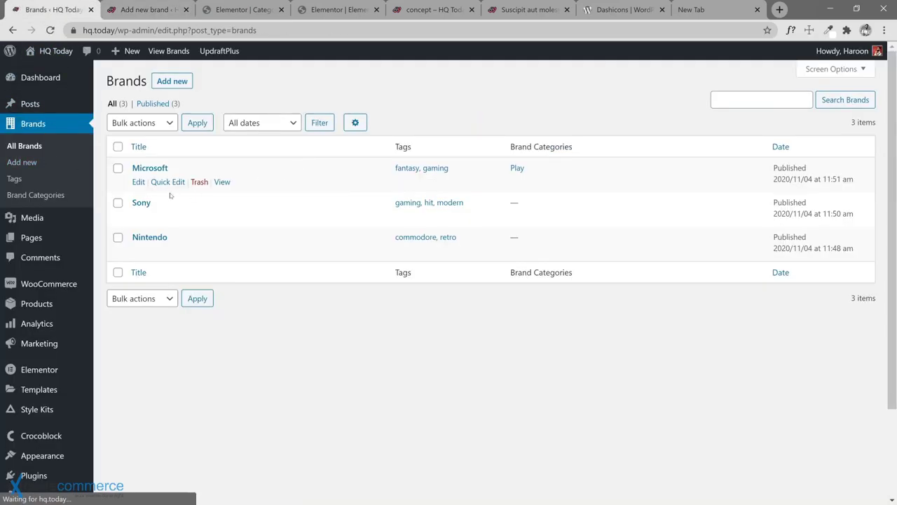
pyautogui.click(170, 216)
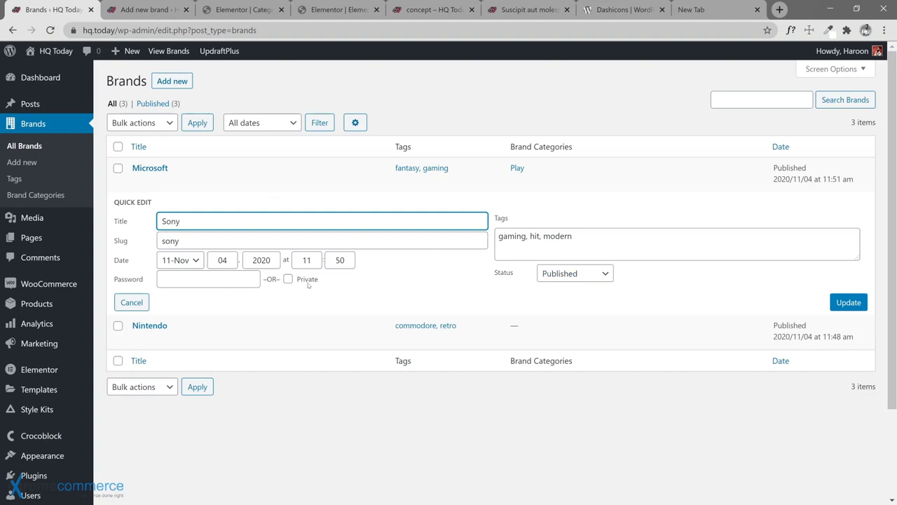
# - Open CPT UI in a new browser tab placed first and load the Brand Categories taxonomy for editing
pyautogui.scroll(-3, 42, 412)
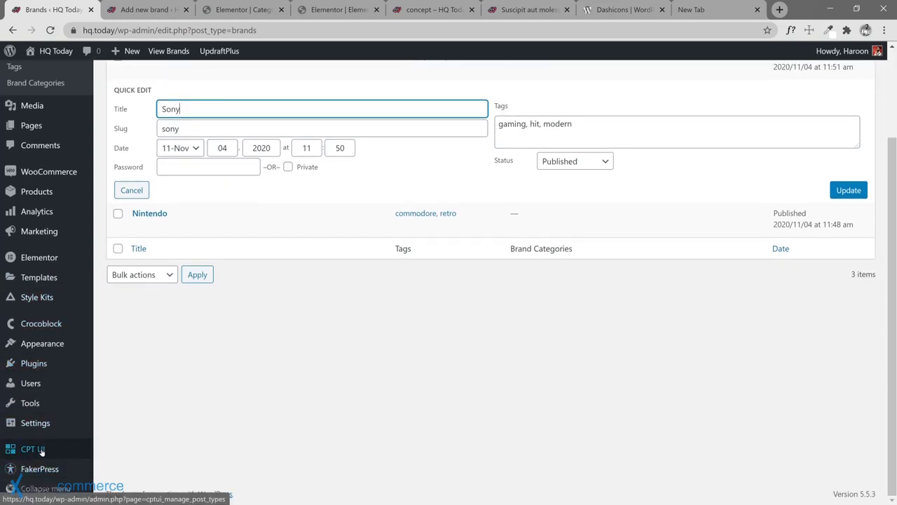
pyautogui.click(133, 450)
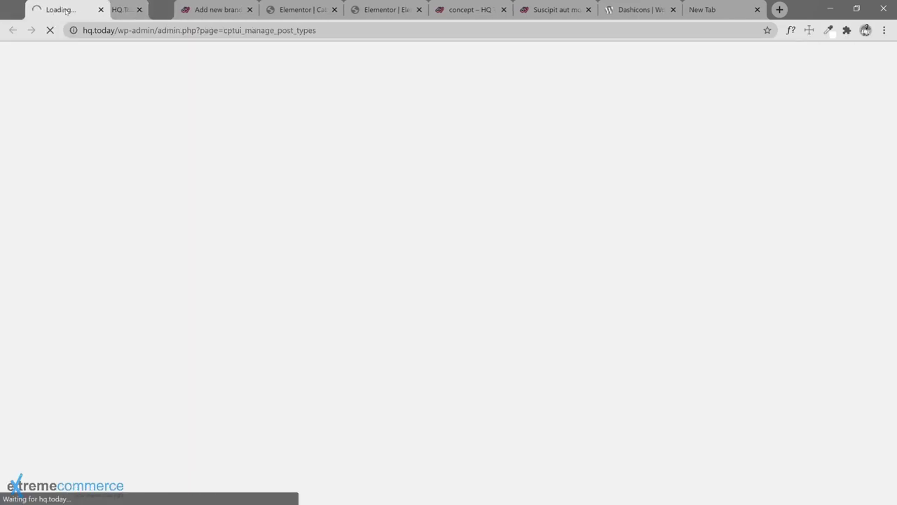
pyautogui.moveTo(66, 11); pyautogui.dragTo(49, 10)
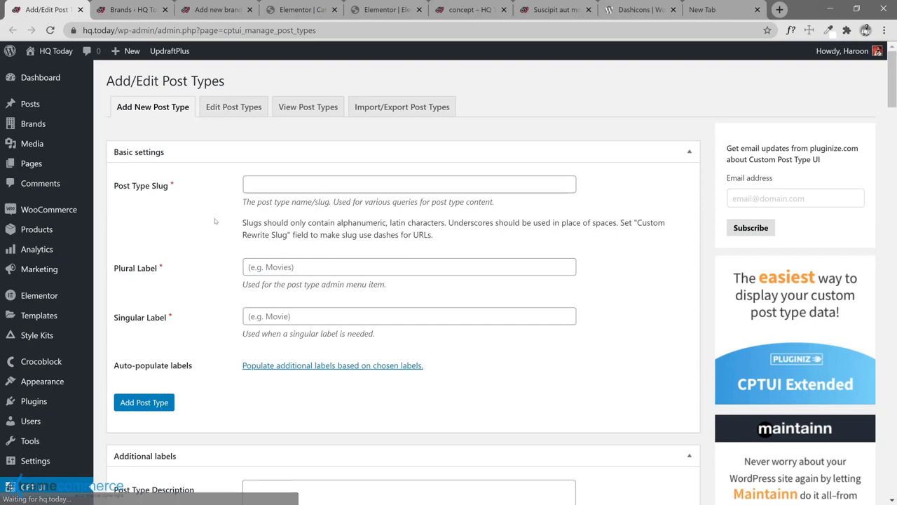
pyautogui.scroll(-12, 217, 227)
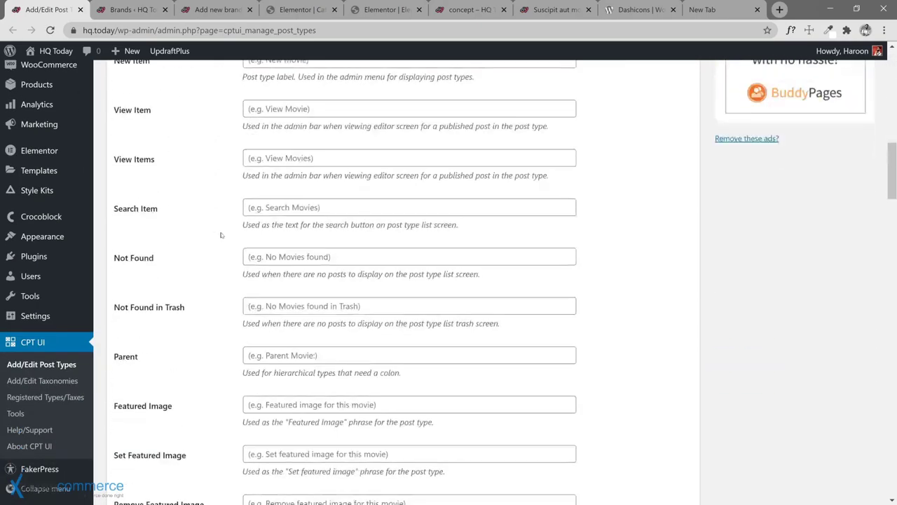
pyautogui.scroll(-7, 221, 234)
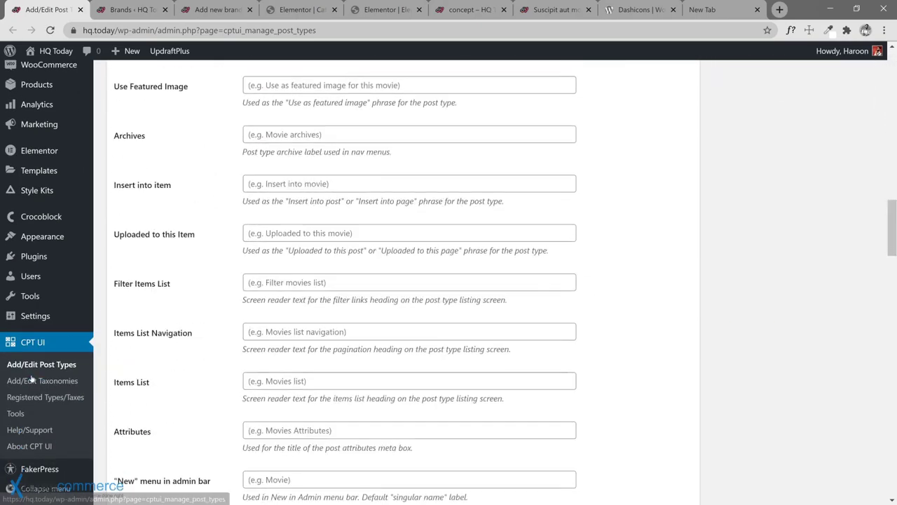
pyautogui.click(32, 378)
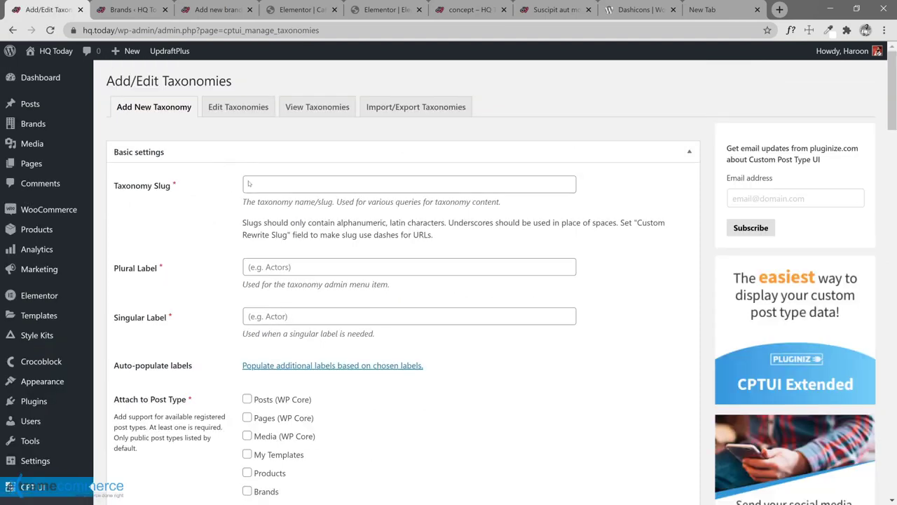
pyautogui.click(240, 107)
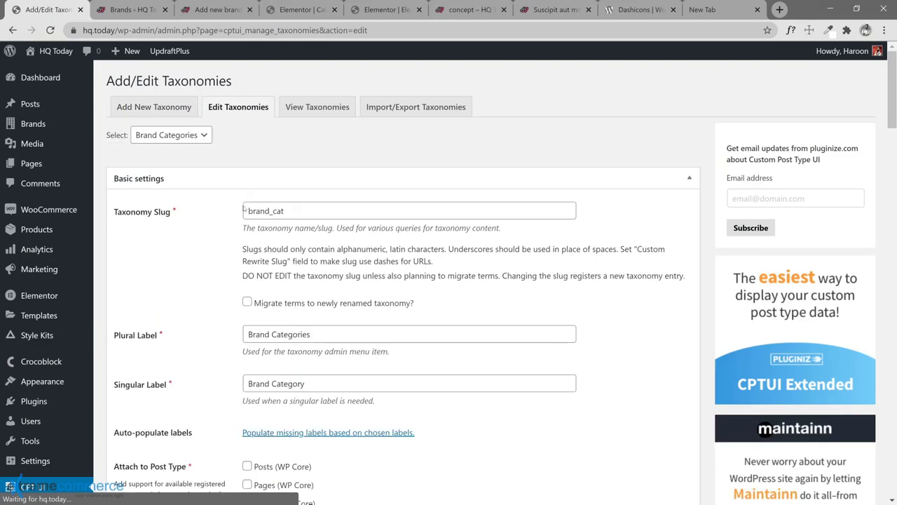
pyautogui.click(185, 135)
pyautogui.click(175, 152)
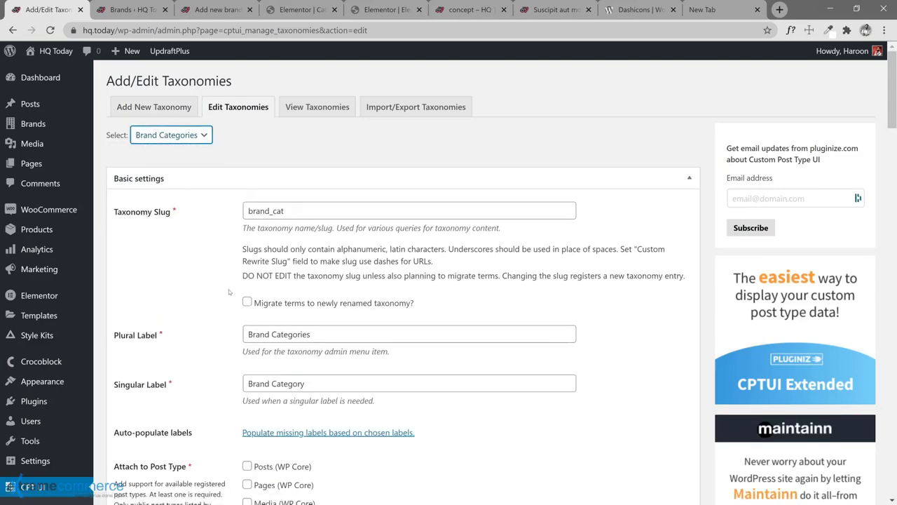
# - Enable showing the Brand Categories taxonomy in the quick/bulk edit panel and save the taxonomy
pyautogui.scroll(-6, 228, 292)
pyautogui.scroll(-15, 229, 292)
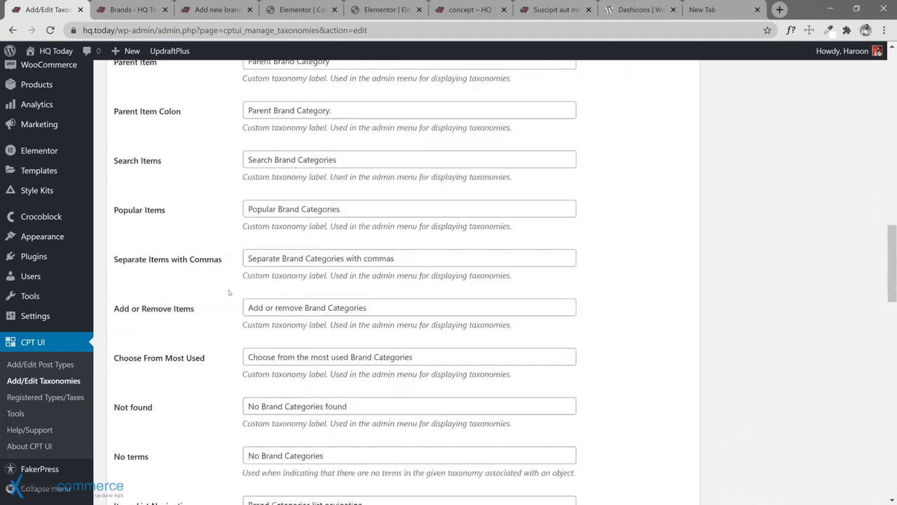
pyautogui.scroll(-1, 229, 280)
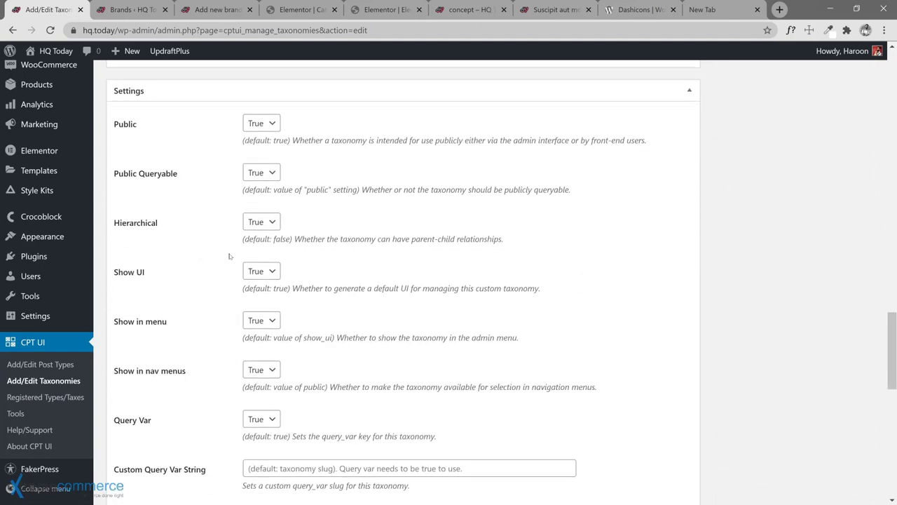
pyautogui.scroll(-4, 234, 253)
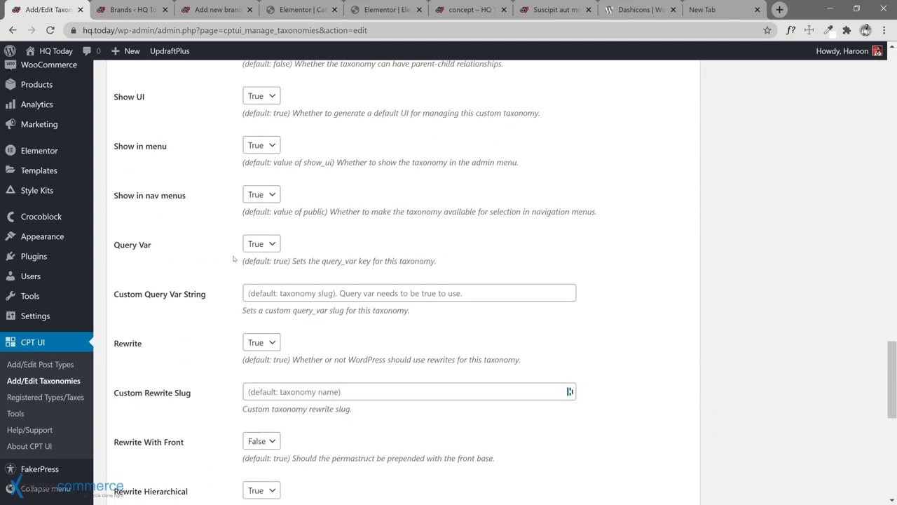
pyautogui.scroll(-3, 235, 259)
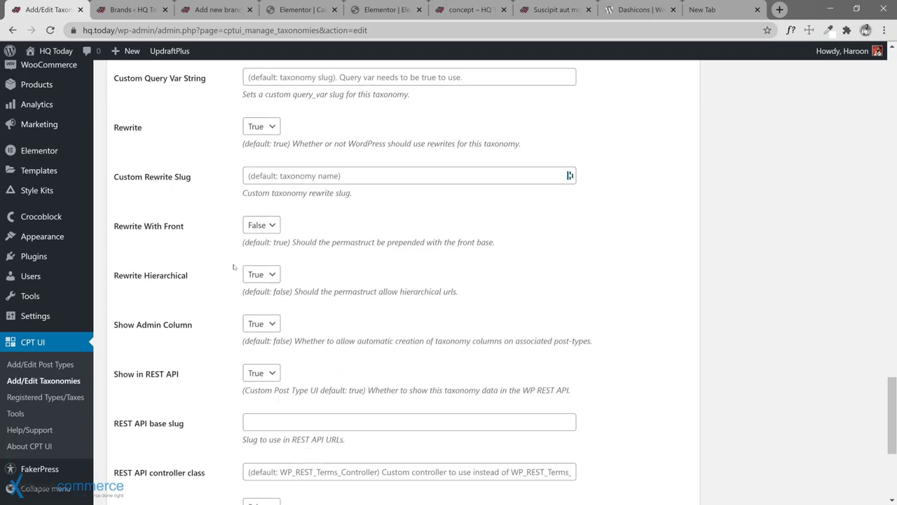
pyautogui.scroll(-1, 234, 267)
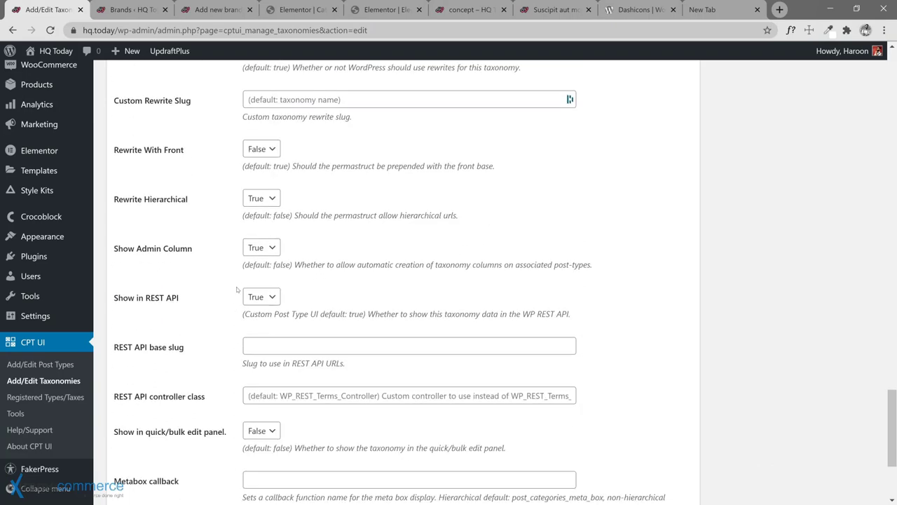
pyautogui.scroll(-2, 237, 289)
pyautogui.click(261, 316)
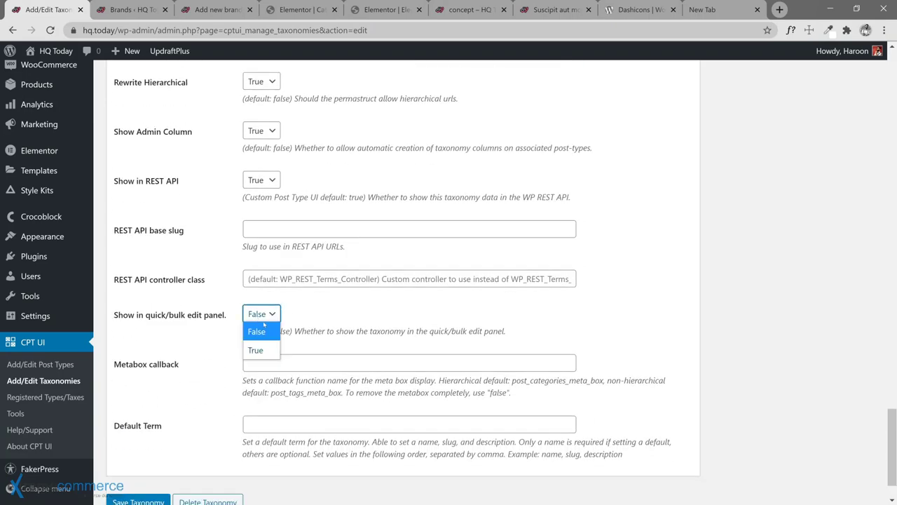
pyautogui.click(255, 350)
pyautogui.scroll(-1, 141, 456)
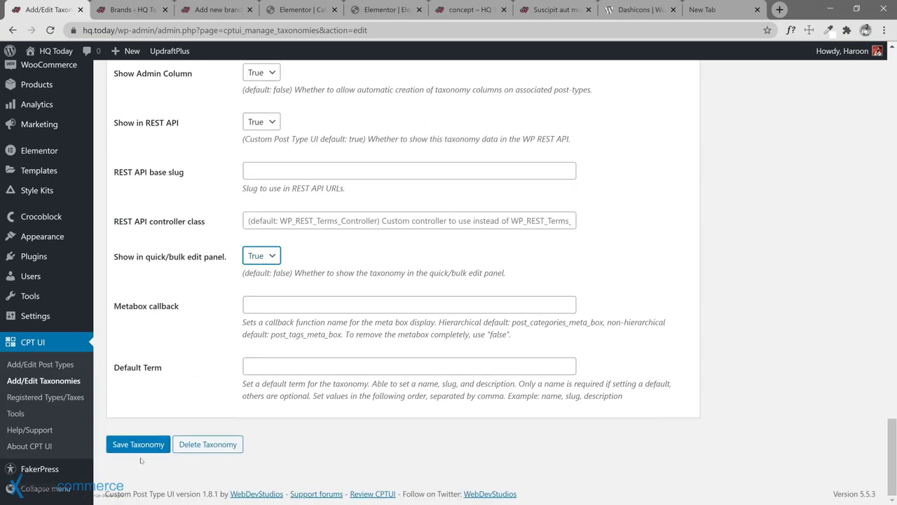
pyautogui.click(137, 444)
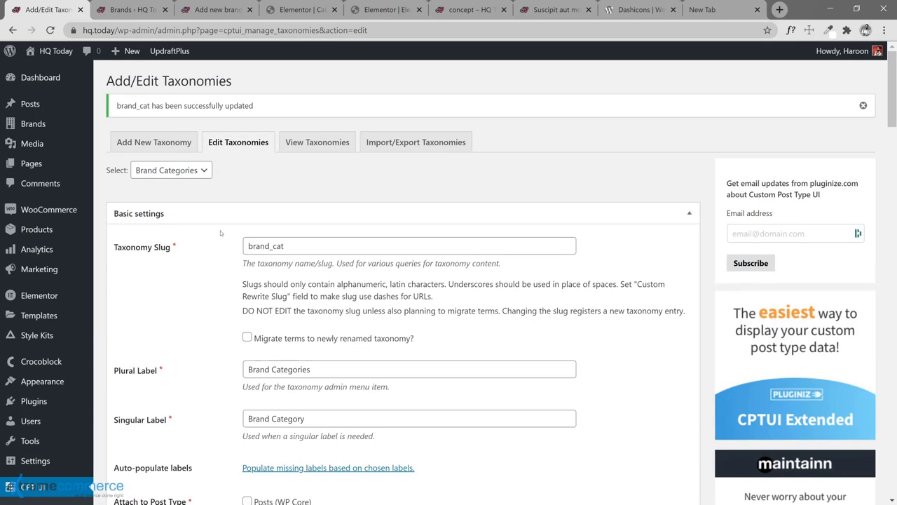
# - Reload the list of all brands and assign the Sony brand to the Play category through Quick Edit
pyautogui.hotkey('ctrl', 'Tab')
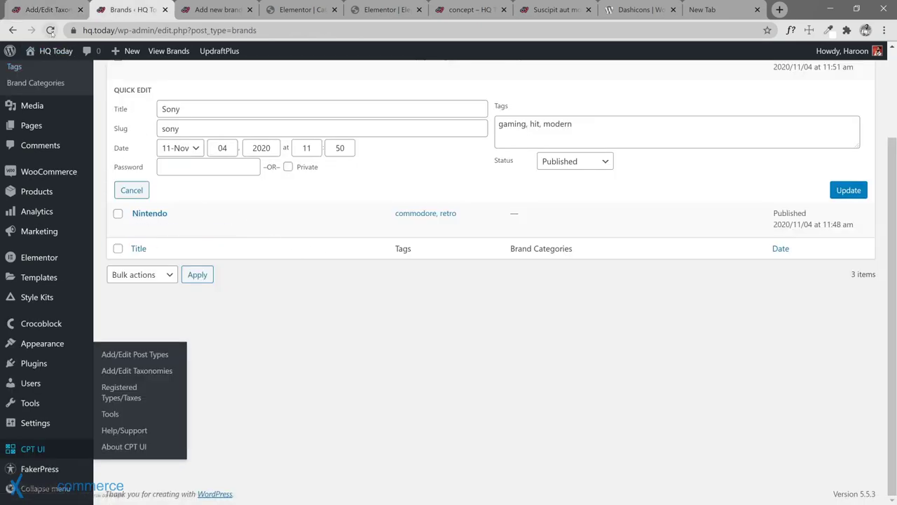
pyautogui.click(50, 30)
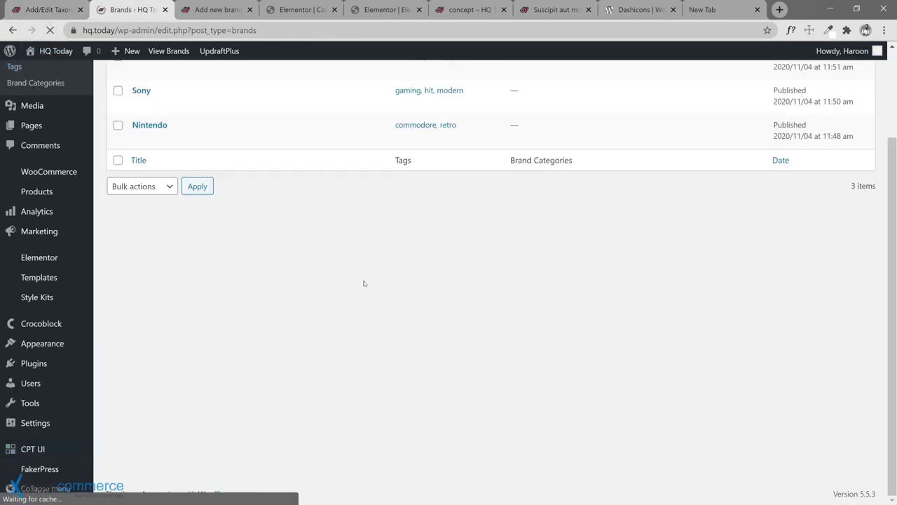
pyautogui.scroll(3, 238, 238)
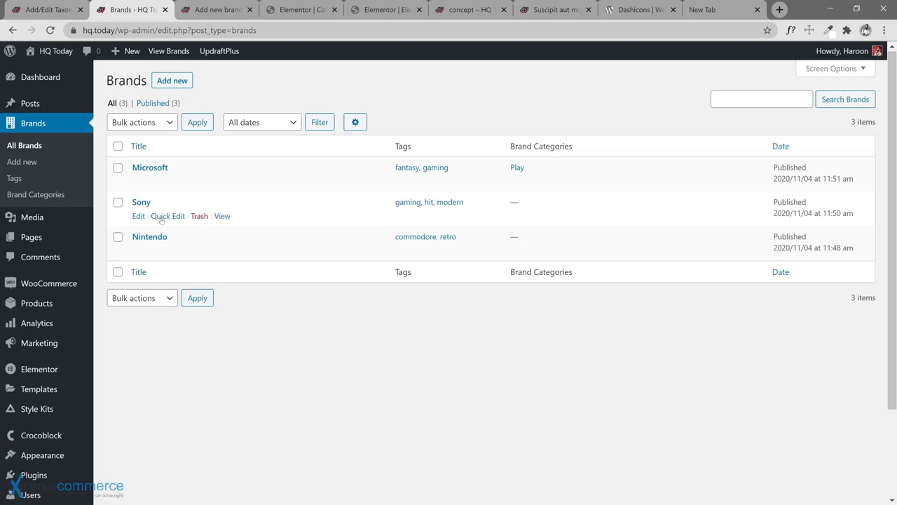
pyautogui.click(162, 217)
pyautogui.click(426, 223)
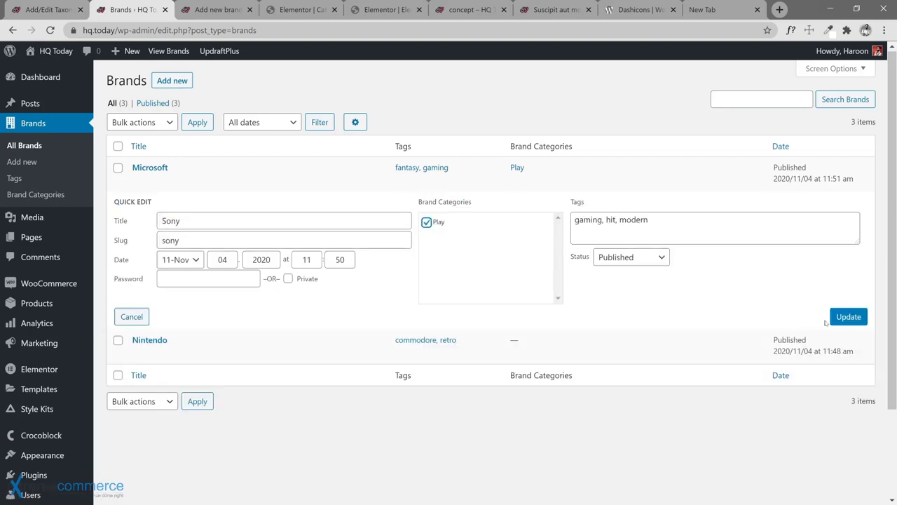
pyautogui.click(841, 323)
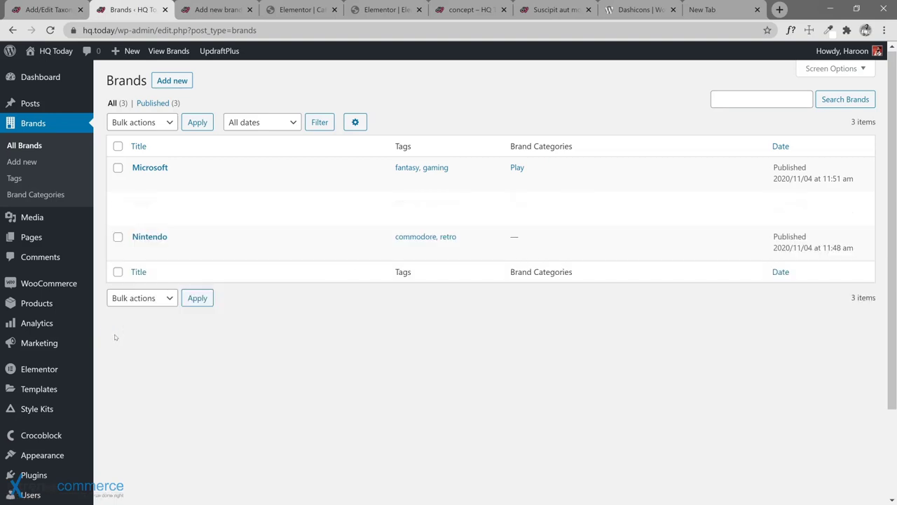
# - Assign the Nintendo brand to the Play category through Quick Edit and update it
pyautogui.click(160, 251)
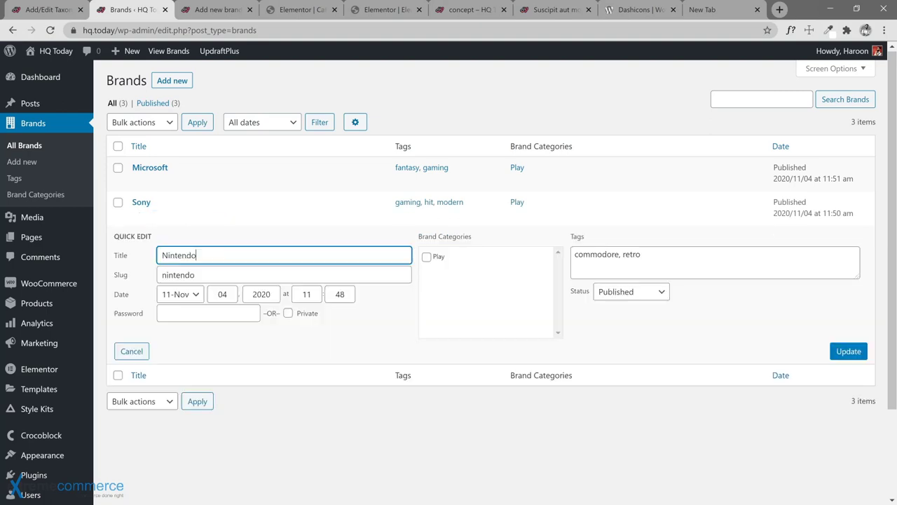
pyautogui.click(427, 256)
pyautogui.click(849, 351)
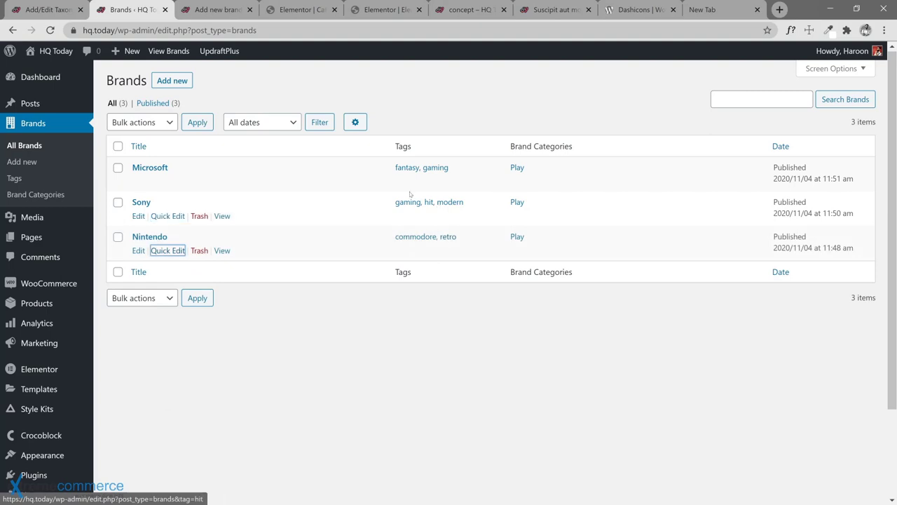
# - Add the tag "gaming" to the Nintendo brand's existing tags through Quick Edit and update it
pyautogui.click(167, 250)
pyautogui.click(641, 255)
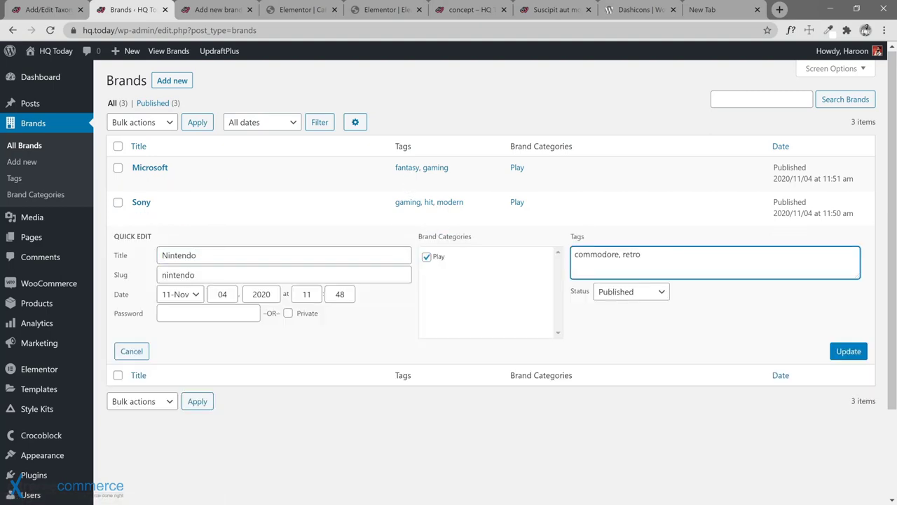
pyautogui.write(', gaming')
pyautogui.click(844, 351)
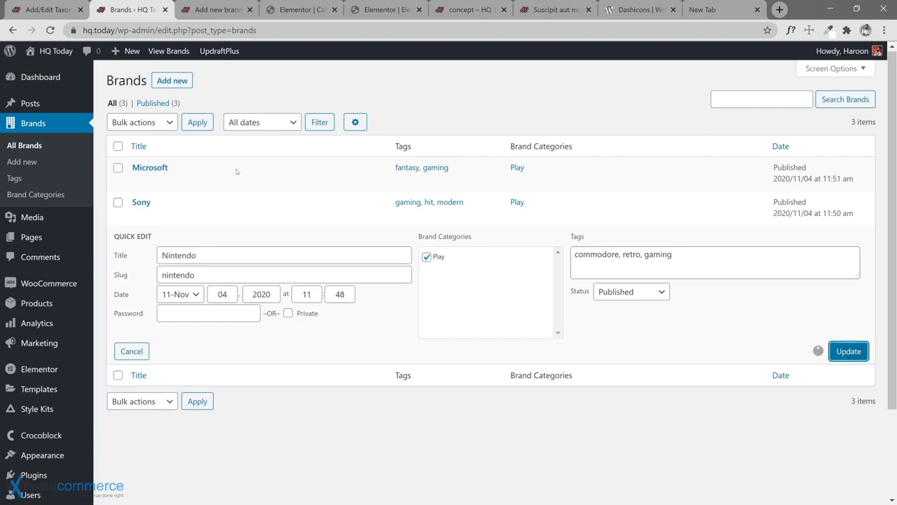
# - Open the navigation menu editor from the site's Appearance settings
pyautogui.scroll(-1, 74, 372)
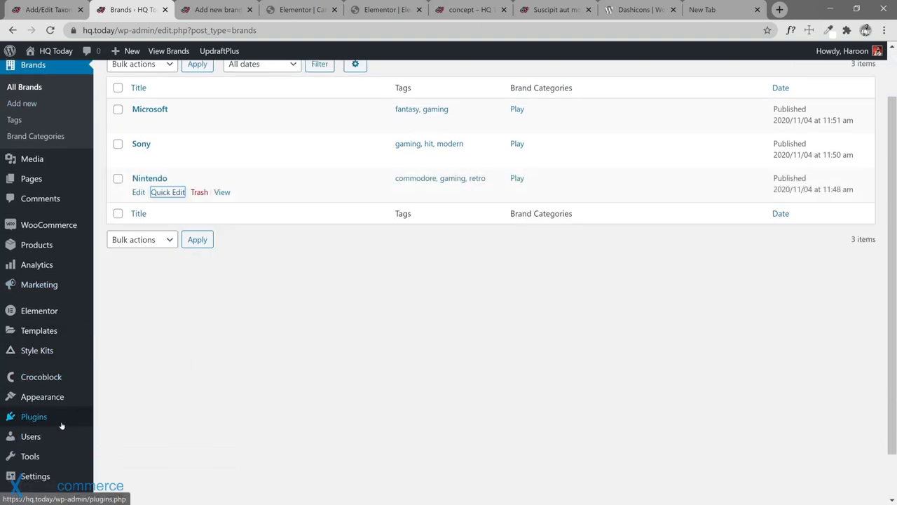
pyautogui.scroll(-1, 60, 419)
pyautogui.moveTo(57, 288)
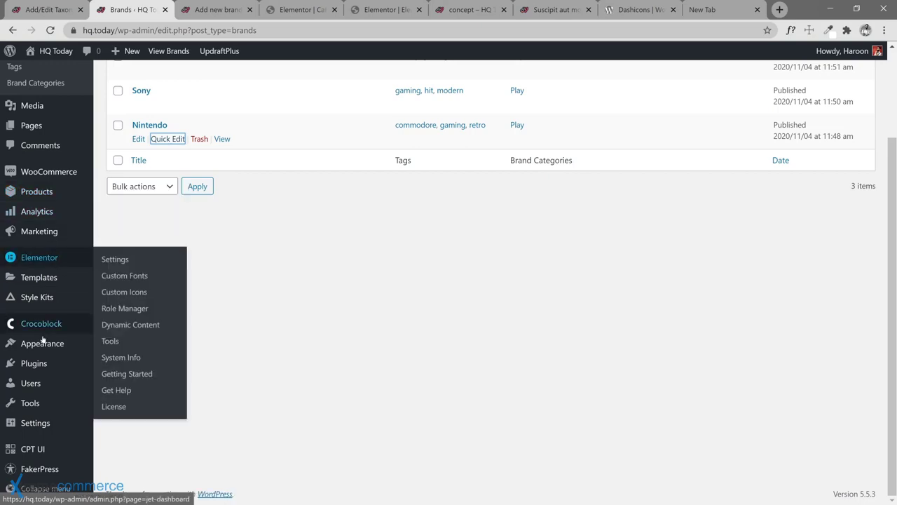
pyautogui.moveTo(103, 357)
pyautogui.click(111, 376)
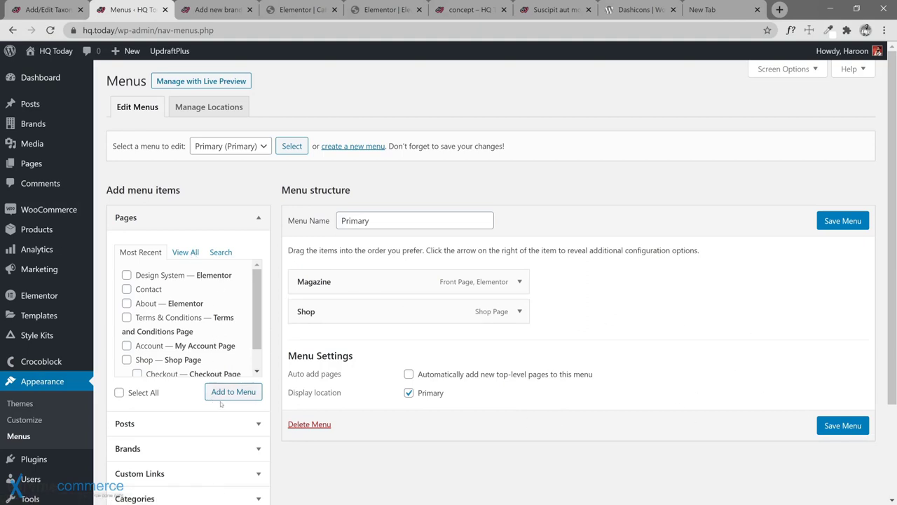
# - Add a custom link with the URL "/brands/" and the link text "Brands" to the Primary menu
pyautogui.scroll(-1, 191, 418)
pyautogui.click(245, 419)
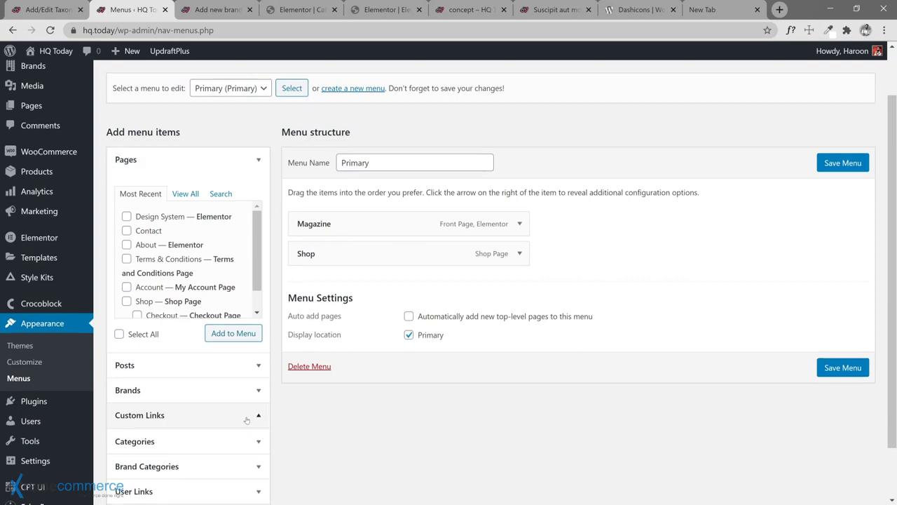
pyautogui.click(208, 330)
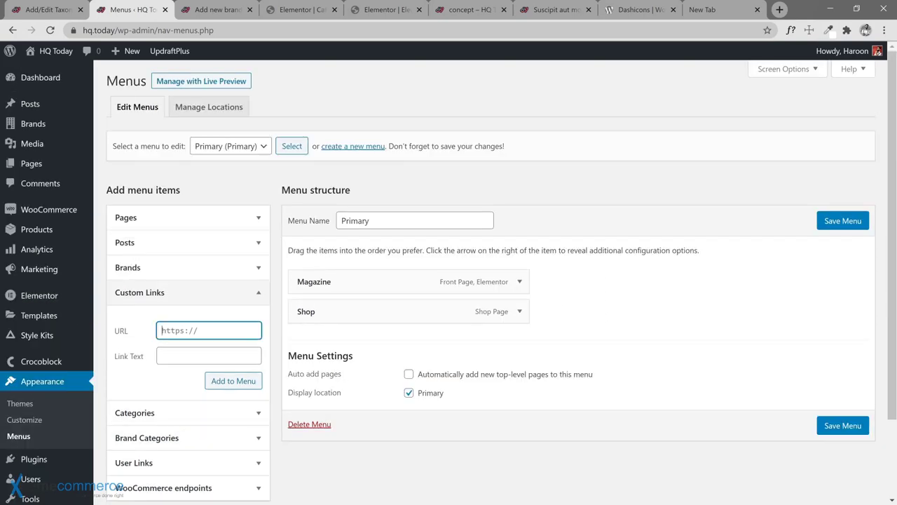
pyautogui.write('https')
pyautogui.hotkey('ctrl', 'a')
pyautogui.write('/brands/')
pyautogui.click(209, 356)
pyautogui.write('Brands')
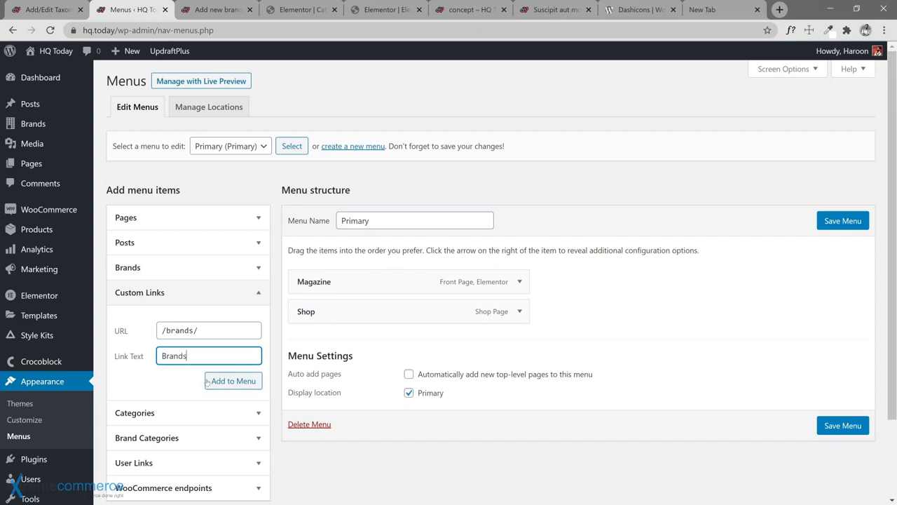
pyautogui.click(220, 381)
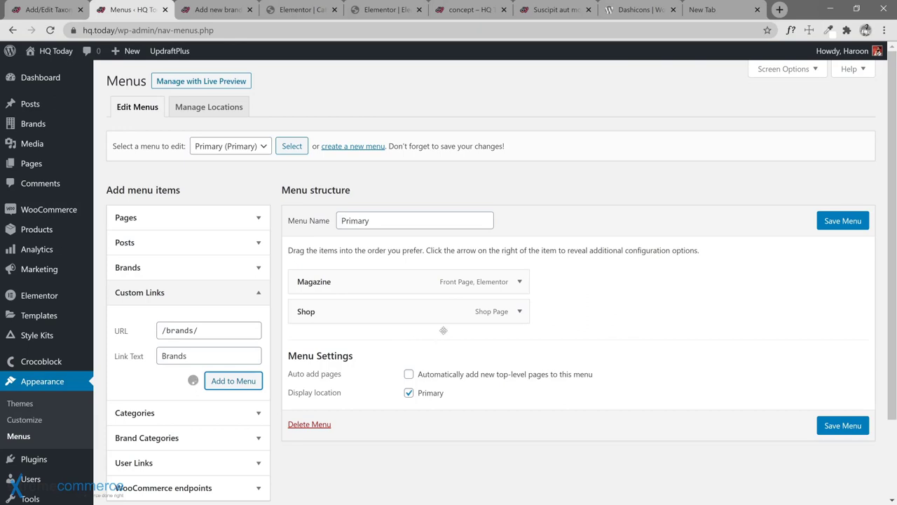
# - Move the Brands item between Magazine and Shop as a top-level item and save the Primary menu
pyautogui.moveTo(421, 338); pyautogui.dragTo(418, 300)
pyautogui.moveTo(364, 312); pyautogui.dragTo(330, 315)
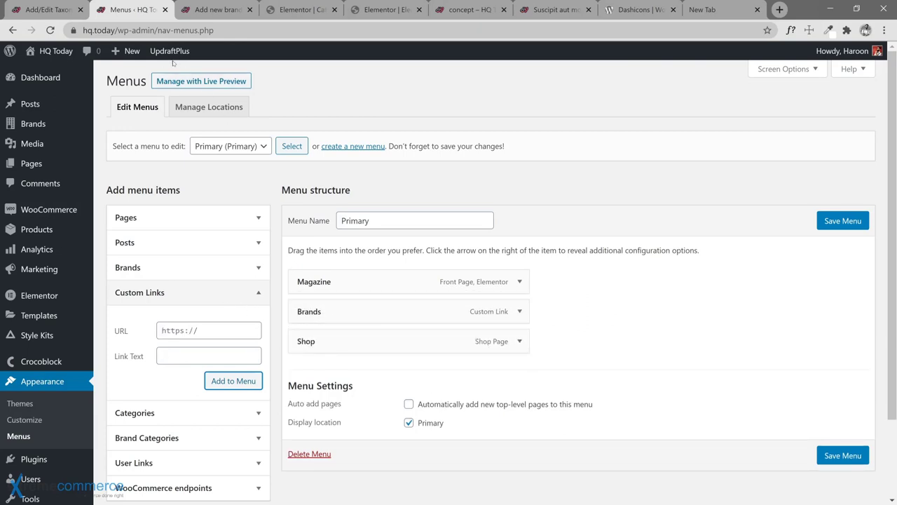
pyautogui.click(838, 223)
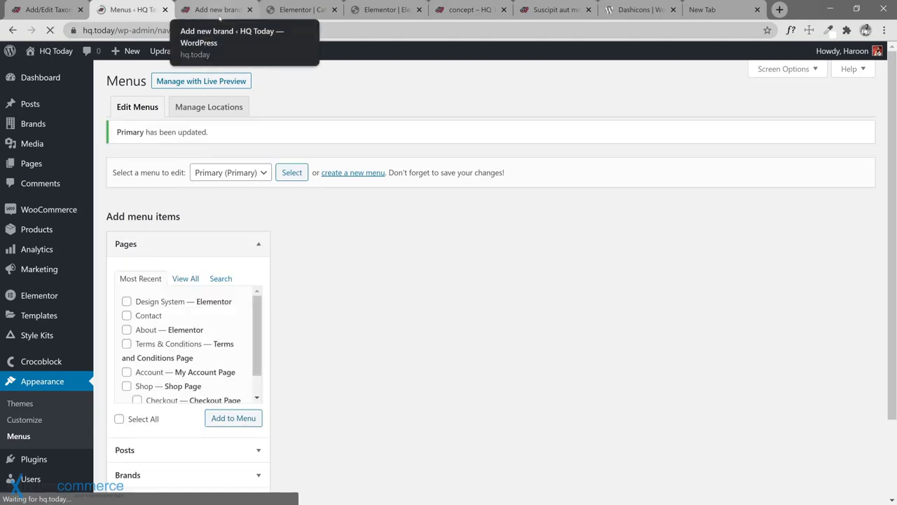
# - Reload the live site's "concept" tag page and follow its new Brands menu link to review the brands archive
pyautogui.click(220, 18)
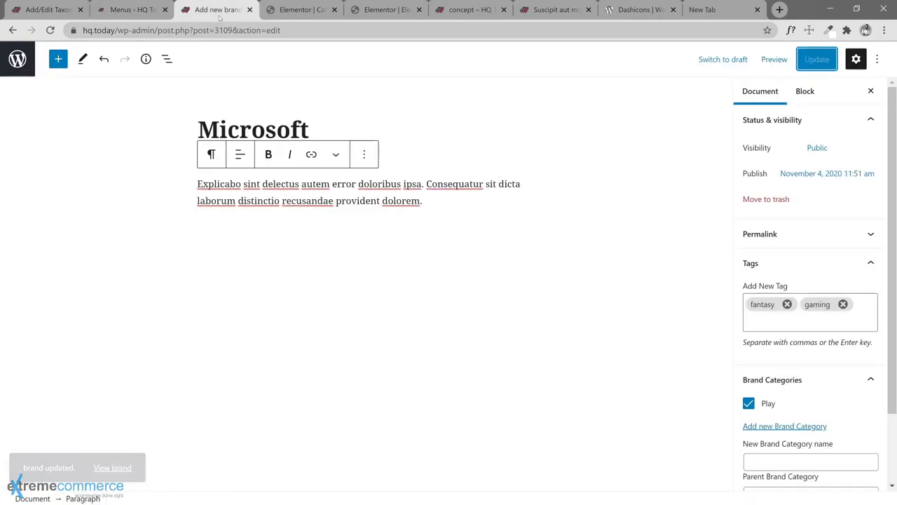
pyautogui.click(459, 9)
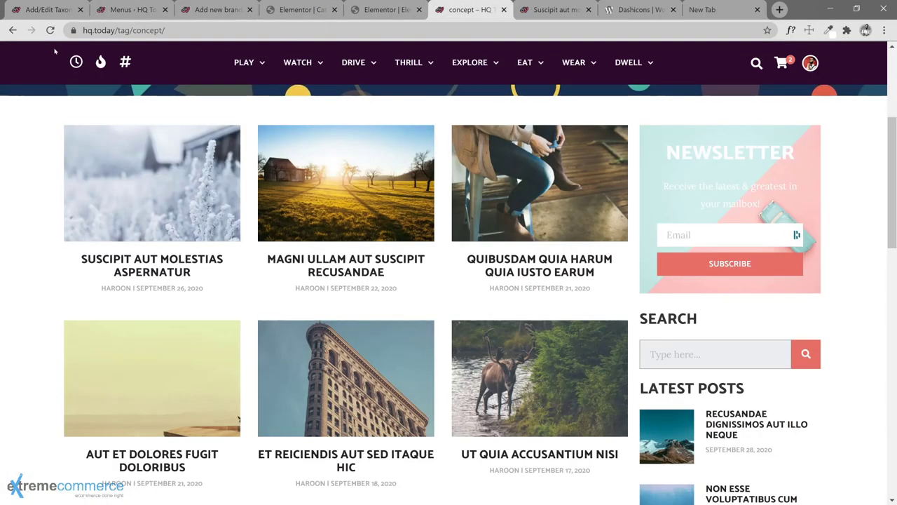
pyautogui.click(51, 31)
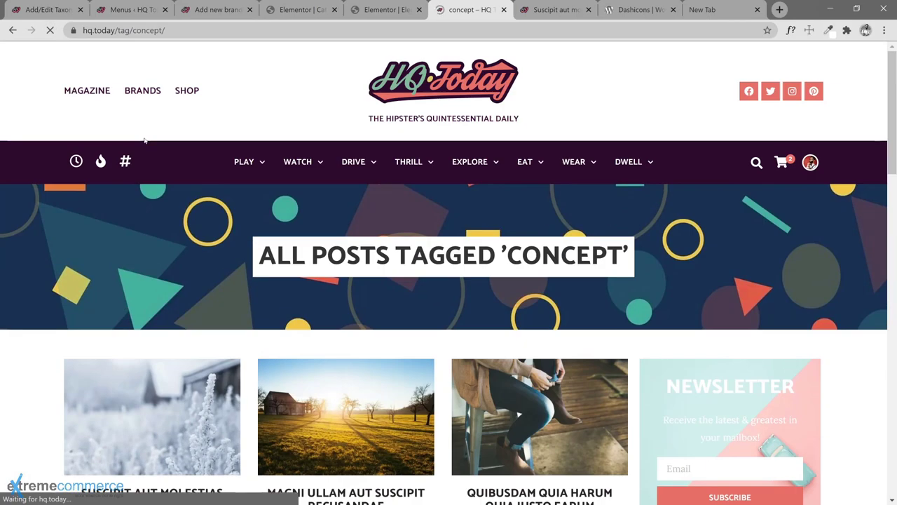
pyautogui.click(140, 92)
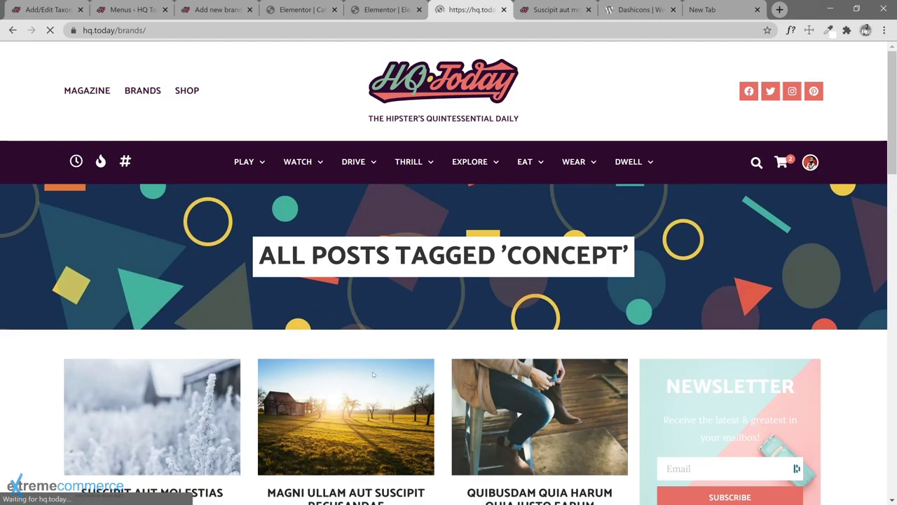
pyautogui.scroll(-5, 386, 256)
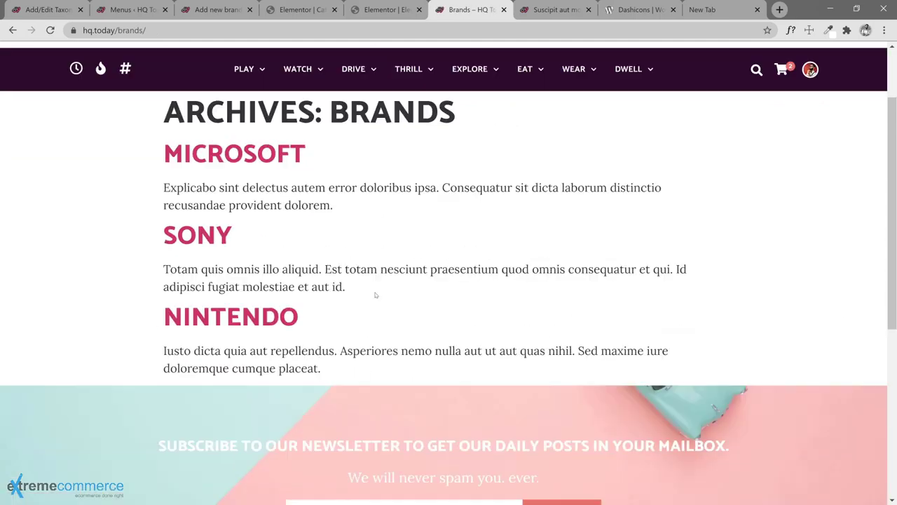
pyautogui.scroll(5, 387, 320)
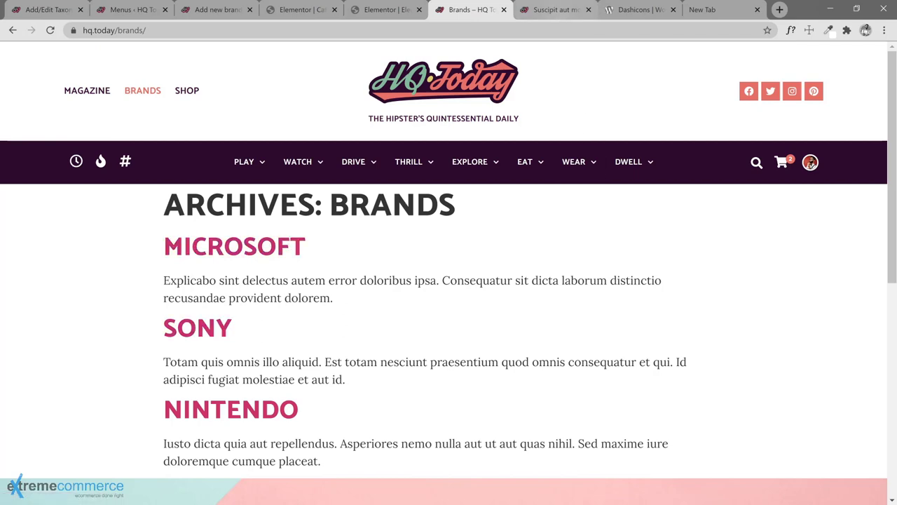
# - Return to the browser tab with the Brand Categories taxonomy editor
pyautogui.click(705, 10)
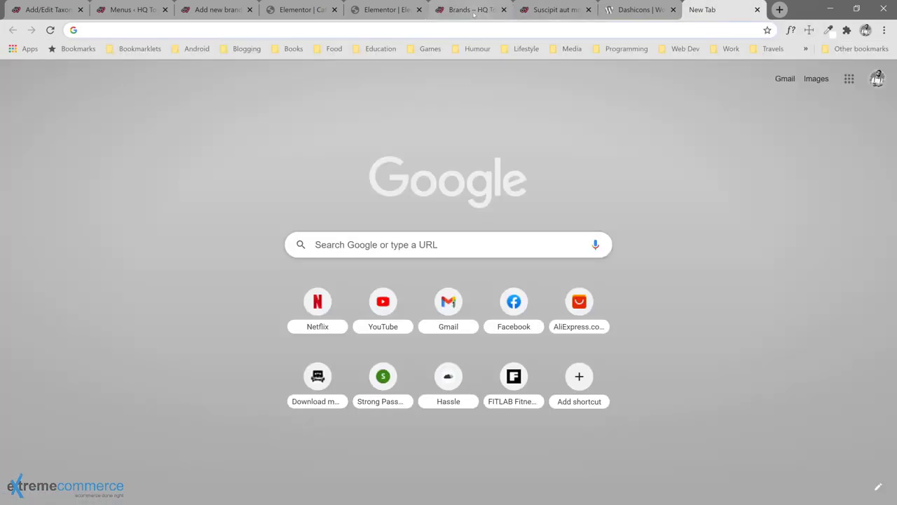
pyautogui.click(468, 14)
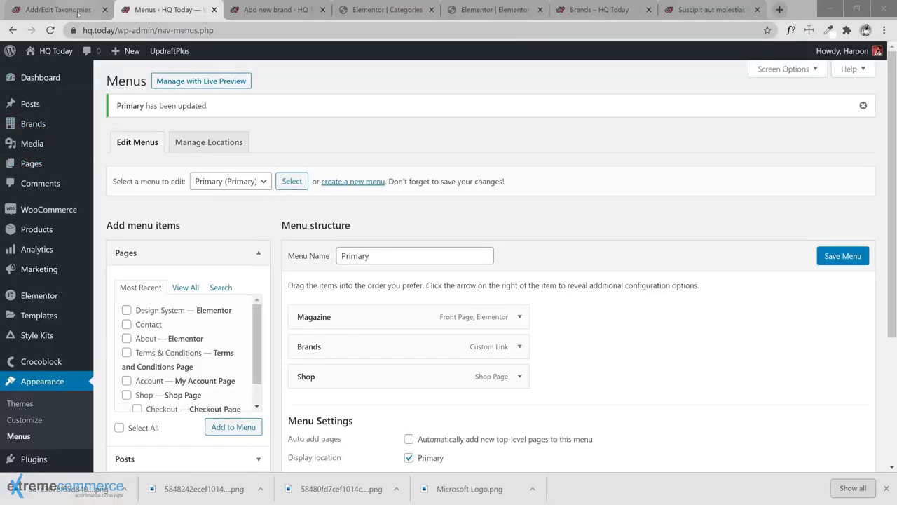
pyautogui.click(79, 14)
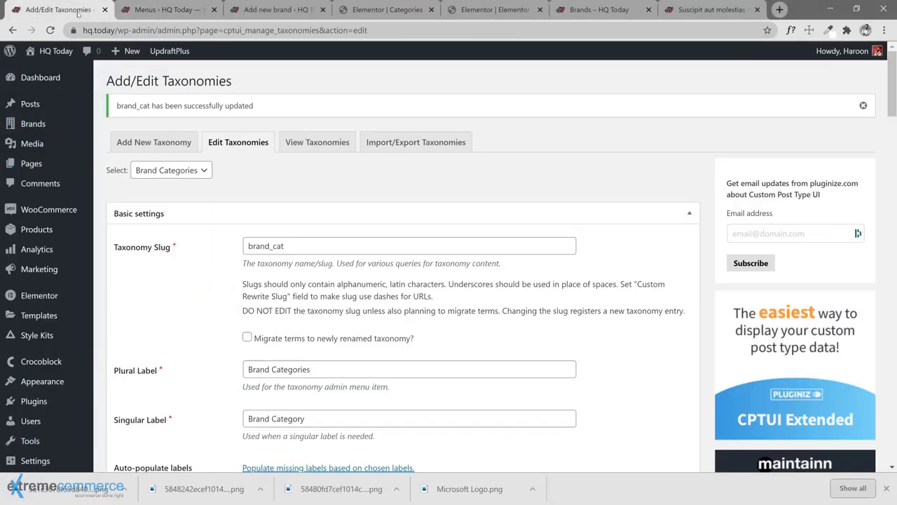
# - Close the browser tabs holding the Menus page and the Microsoft brand editor, and return to the taxonomy editor tab
pyautogui.click(168, 10)
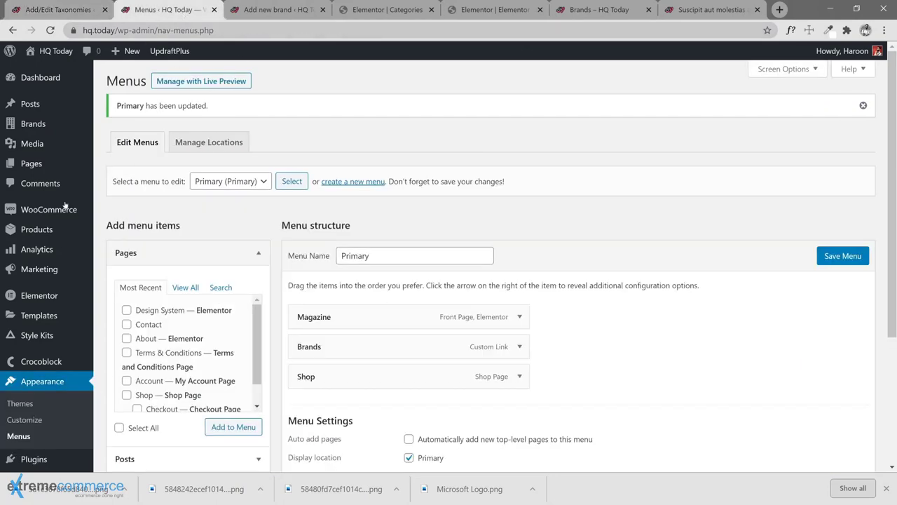
pyautogui.click(215, 10)
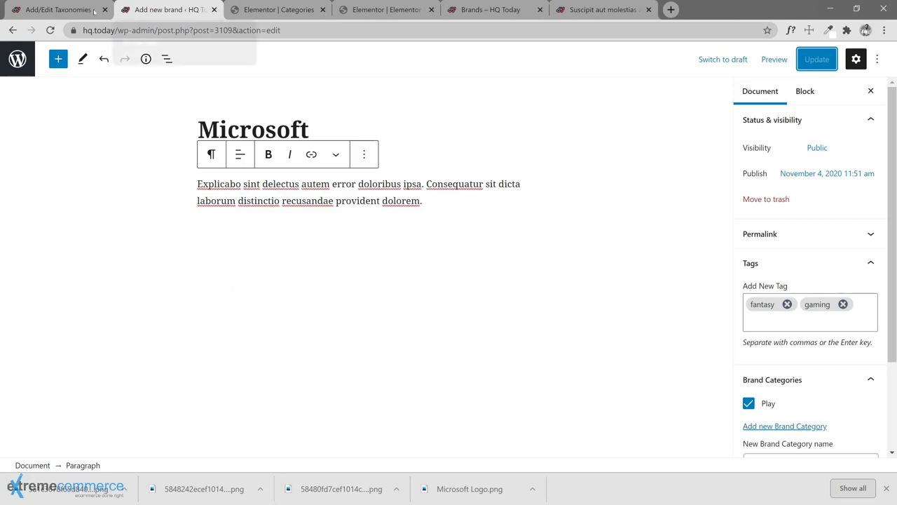
pyautogui.click(215, 10)
pyautogui.click(56, 10)
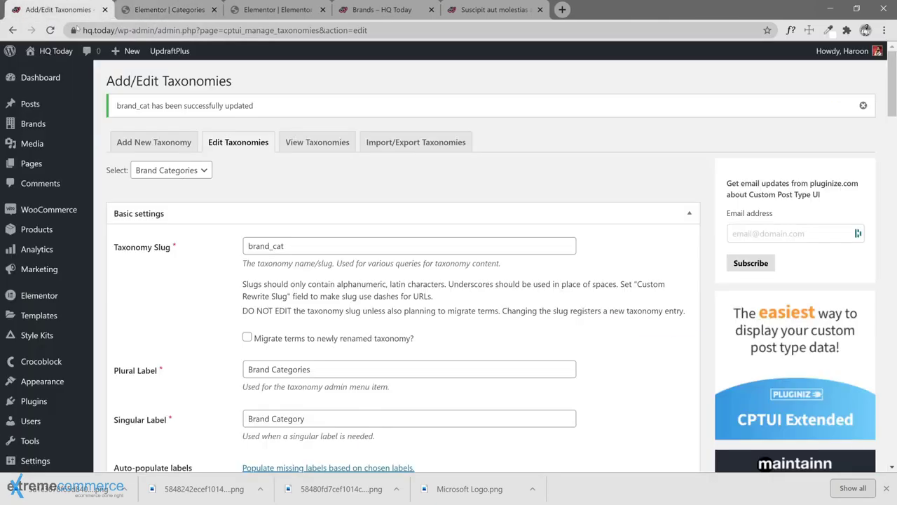
# - Show the list of all brands and open the Microsoft, Sony and Nintendo entries for editing in separate browser tabs
pyautogui.click(48, 127)
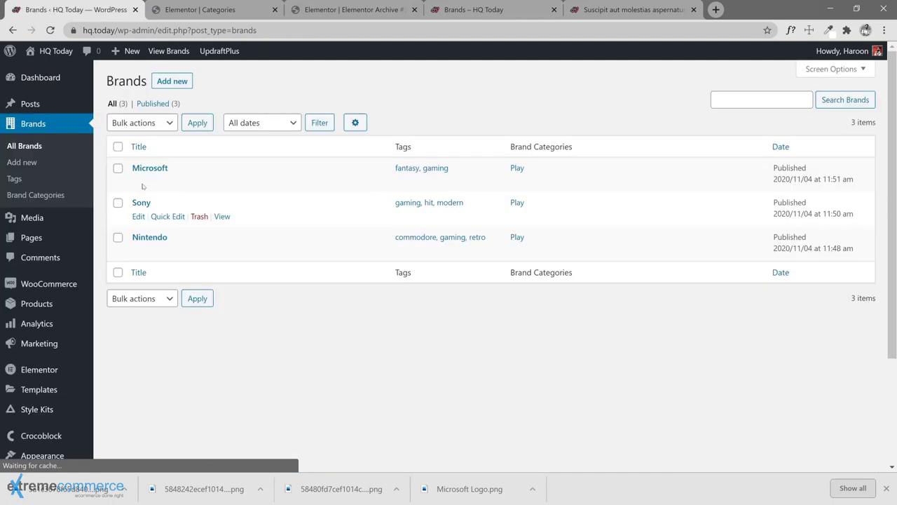
pyautogui.middleClick(138, 182)
pyautogui.middleClick(139, 217)
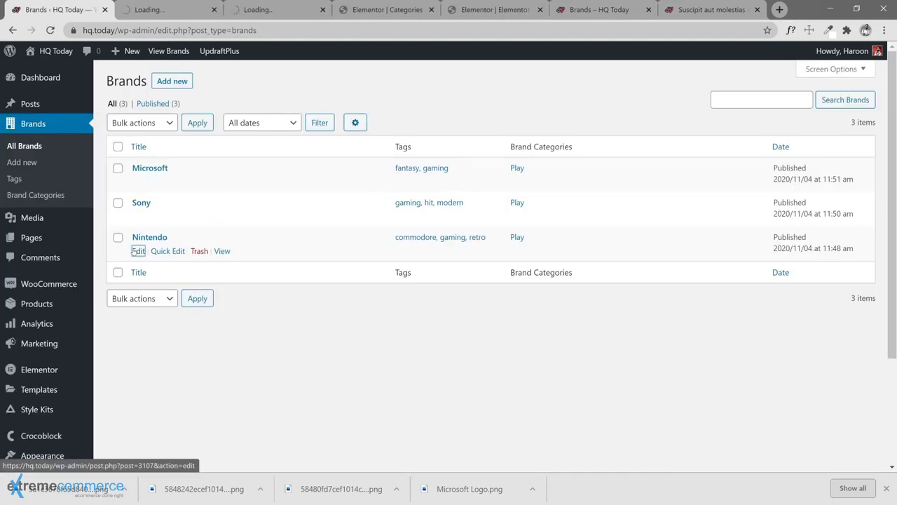
pyautogui.middleClick(138, 251)
# - Dismiss the browser's downloads bar and open the featured image selection for the Microsoft brand
pyautogui.hotkey('ctrl', 'Tab')
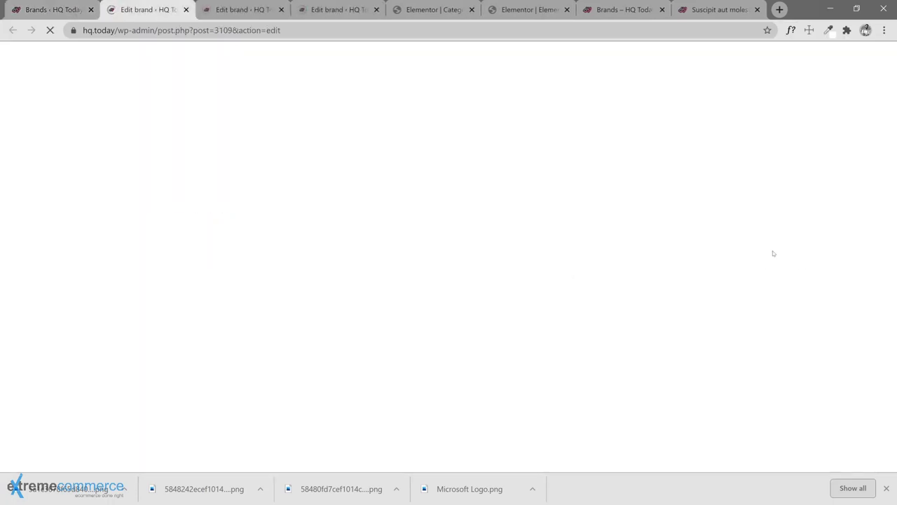
pyautogui.click(886, 489)
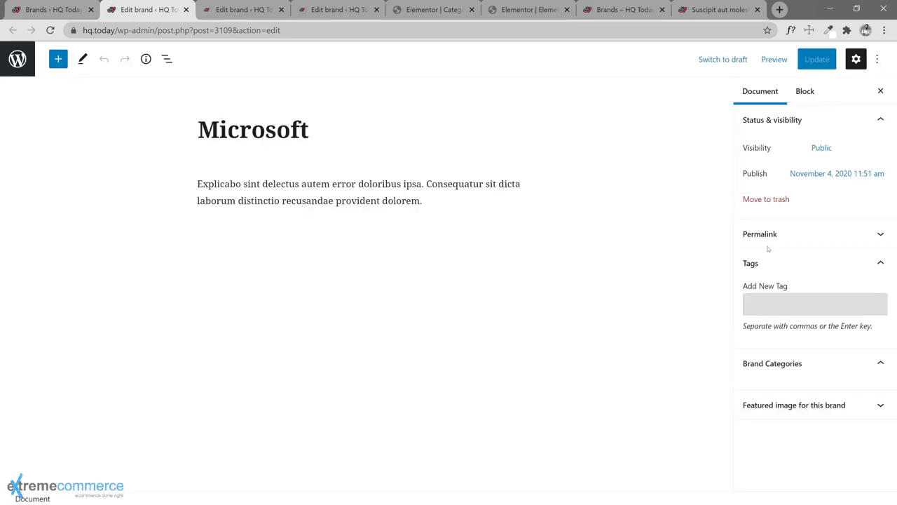
pyautogui.click(799, 421)
pyautogui.scroll(-2, 804, 441)
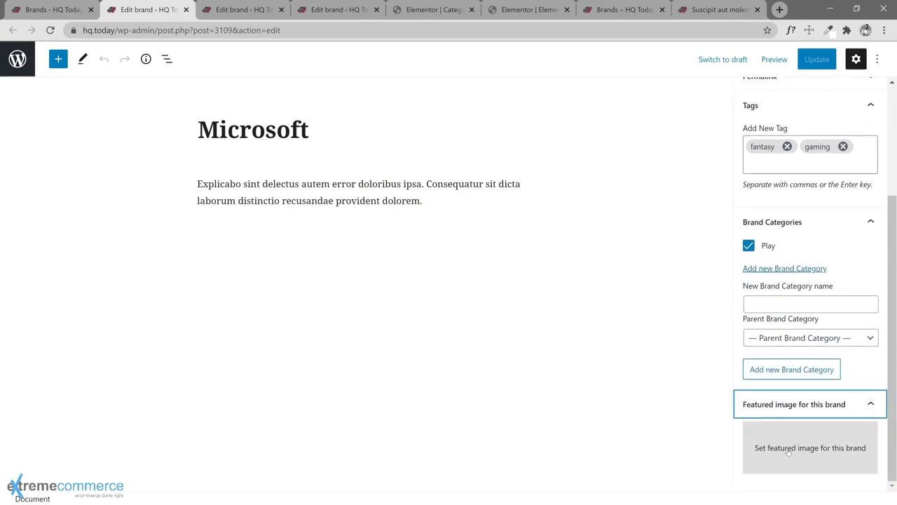
pyautogui.click(787, 452)
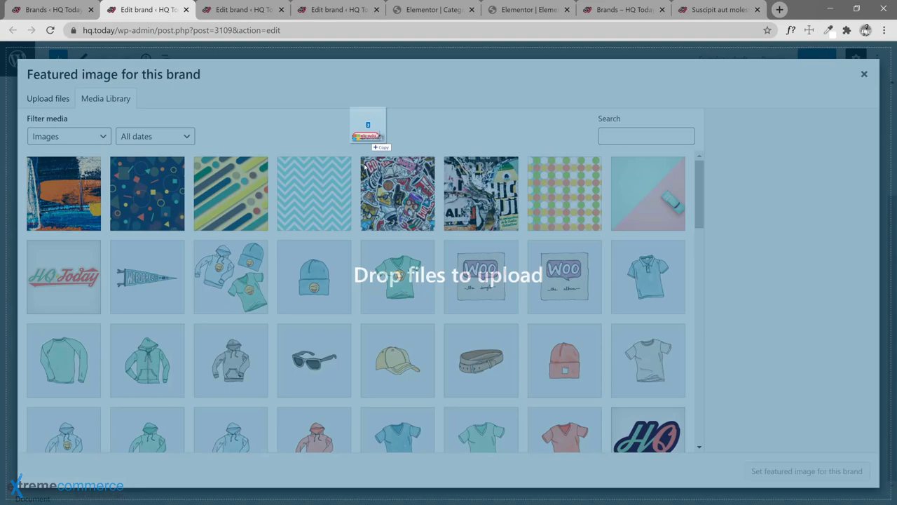
# - Upload the Sony, Nintendo and Microsoft logo files to the media library and set Microsoft-Logo.png as the Microsoft brand's featured image
pyautogui.moveTo(371, 130); pyautogui.dragTo(294, 185)
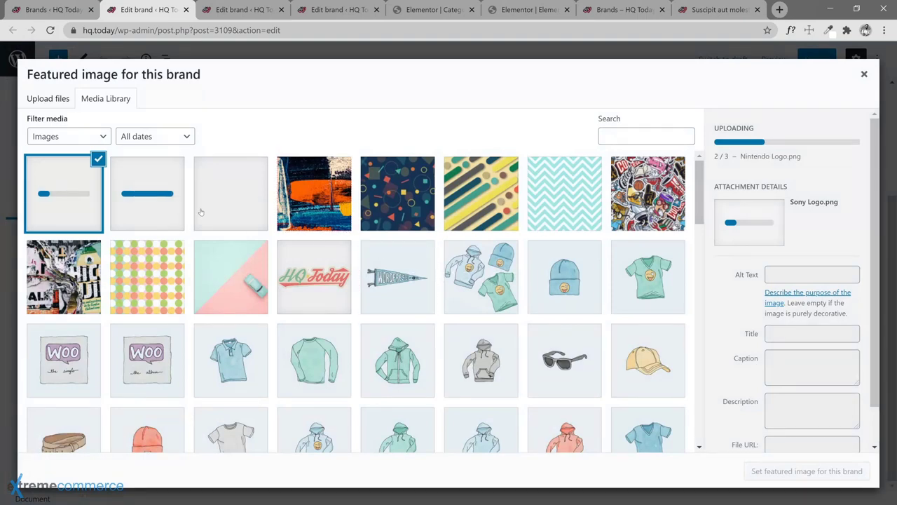
pyautogui.click(217, 210)
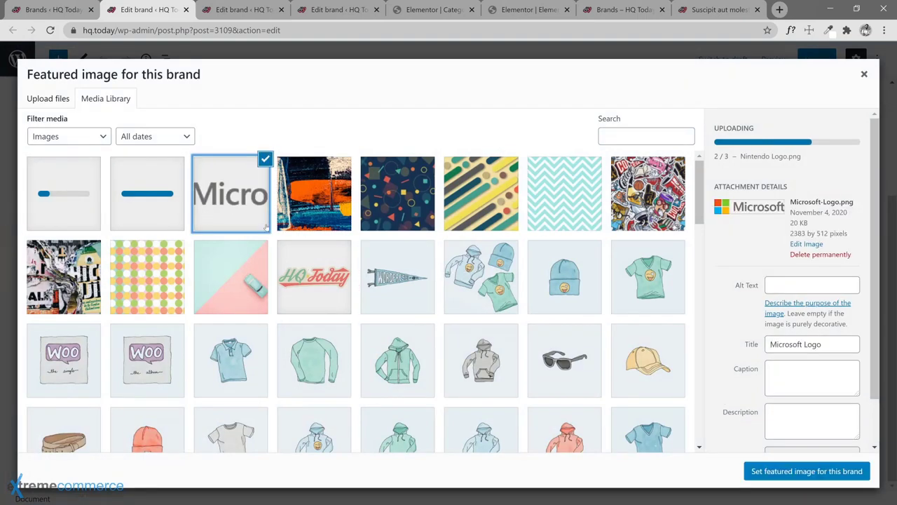
pyautogui.click(757, 471)
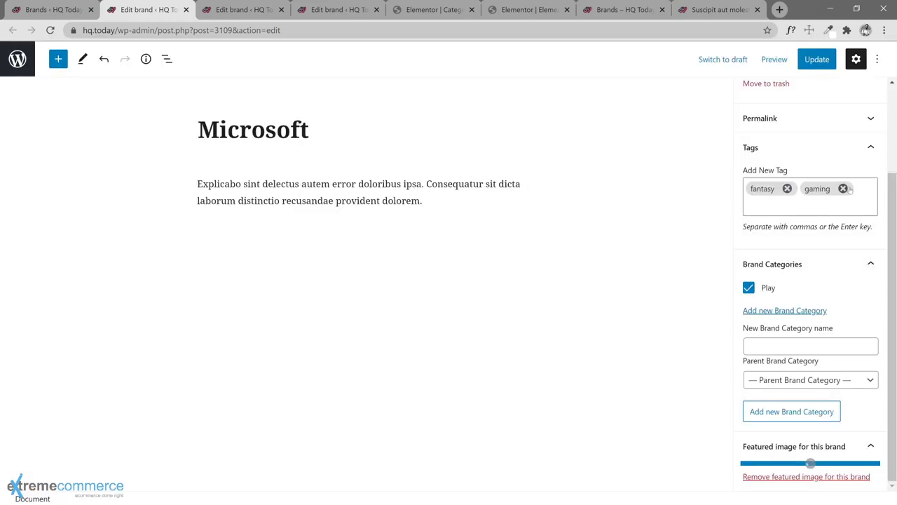
# - Set the uploaded Sony logo as the featured image of the Sony brand
pyautogui.hotkey('ctrl', 'Tab')
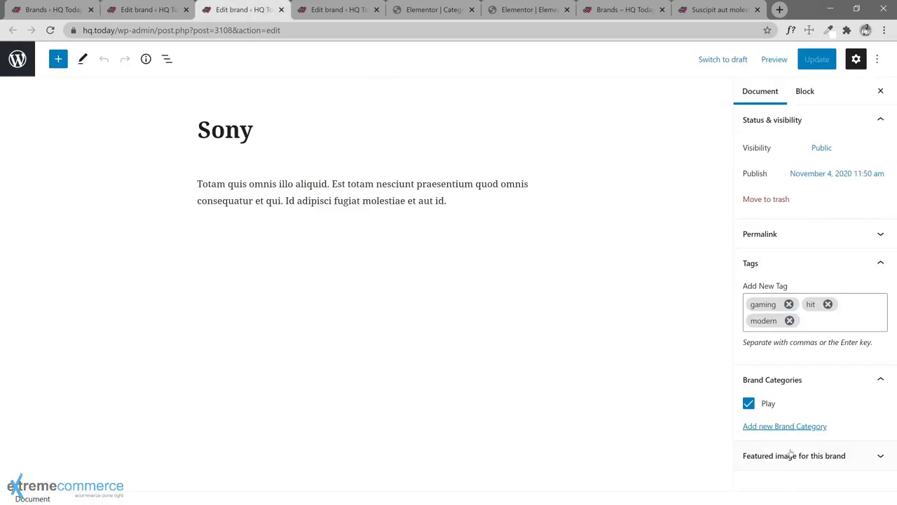
pyautogui.click(790, 455)
pyautogui.click(792, 447)
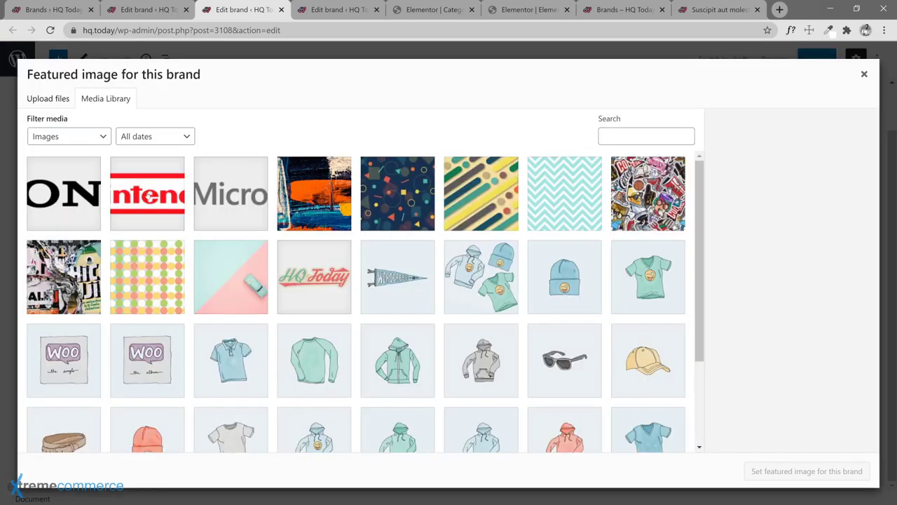
pyautogui.click(52, 203)
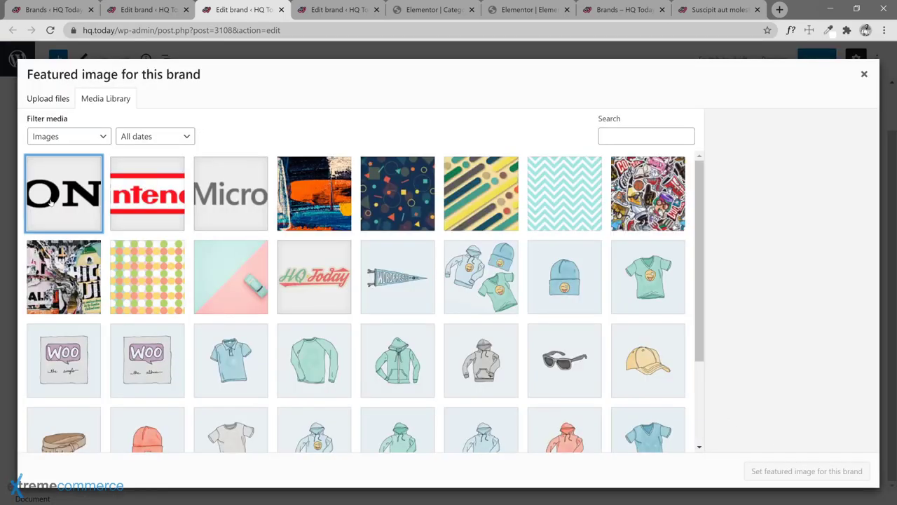
pyautogui.click(766, 475)
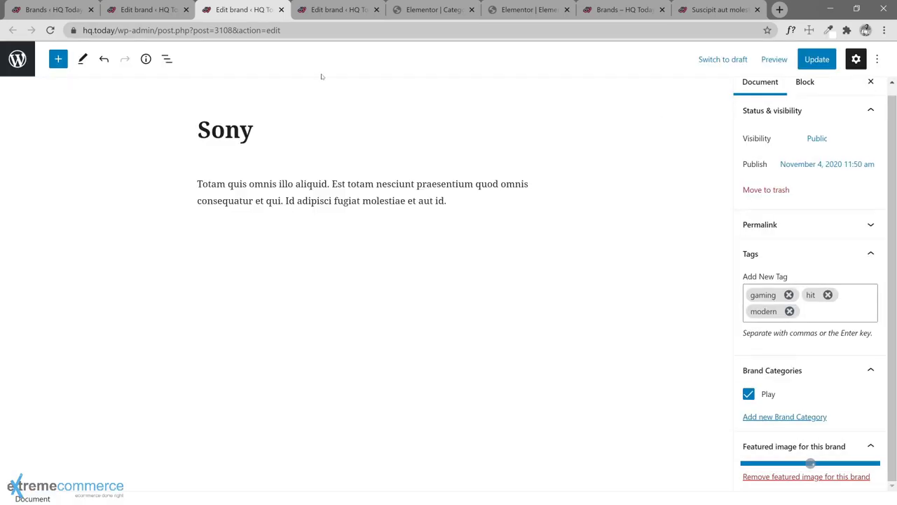
# - Open the featured image selection for the Nintendo brand
pyautogui.click(330, 15)
pyautogui.click(794, 460)
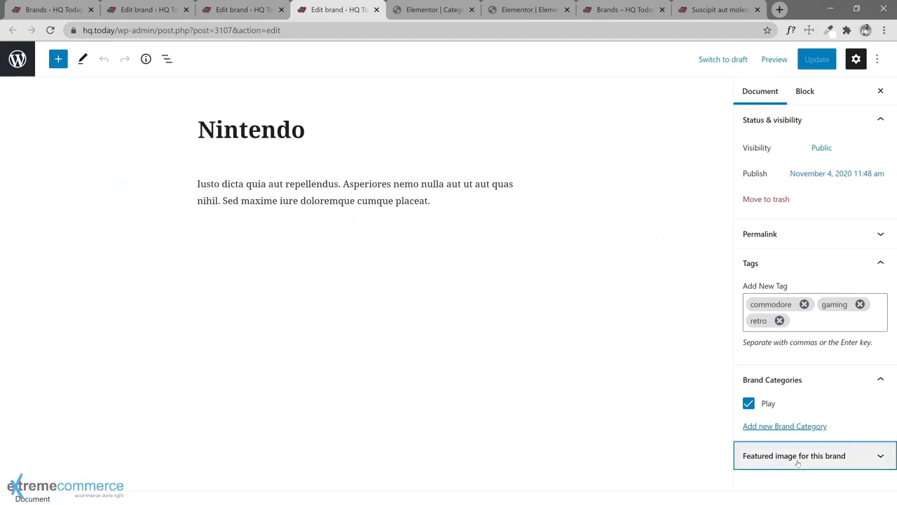
pyautogui.click(785, 489)
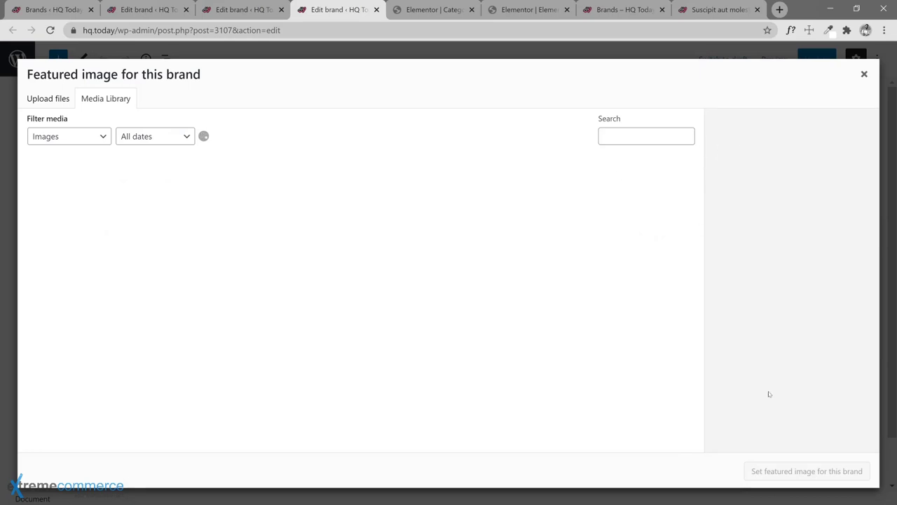
# - Update the Microsoft and Sony brand entries to save their featured images
pyautogui.click(147, 10)
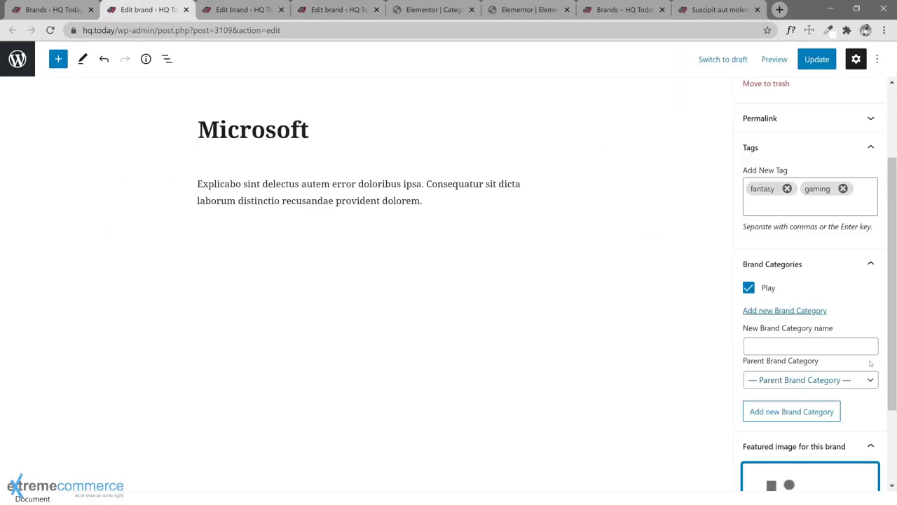
pyautogui.click(817, 59)
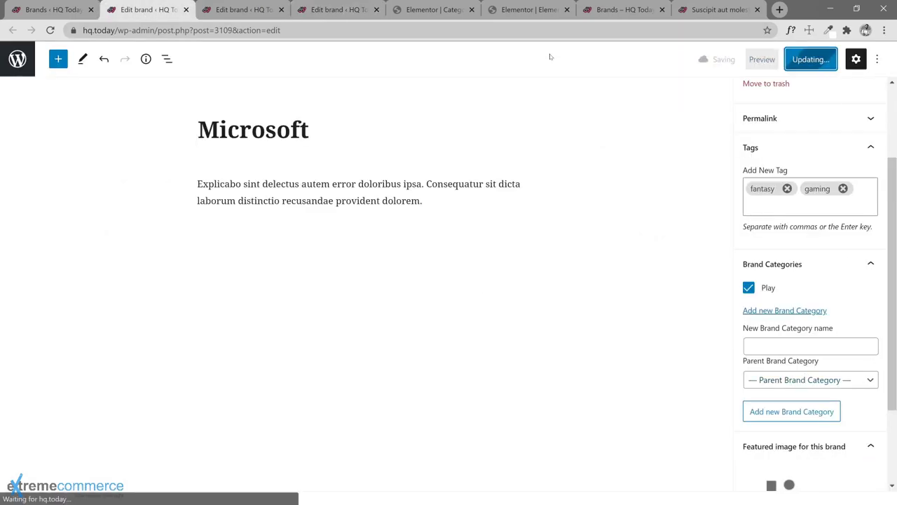
pyautogui.click(242, 10)
pyautogui.click(817, 60)
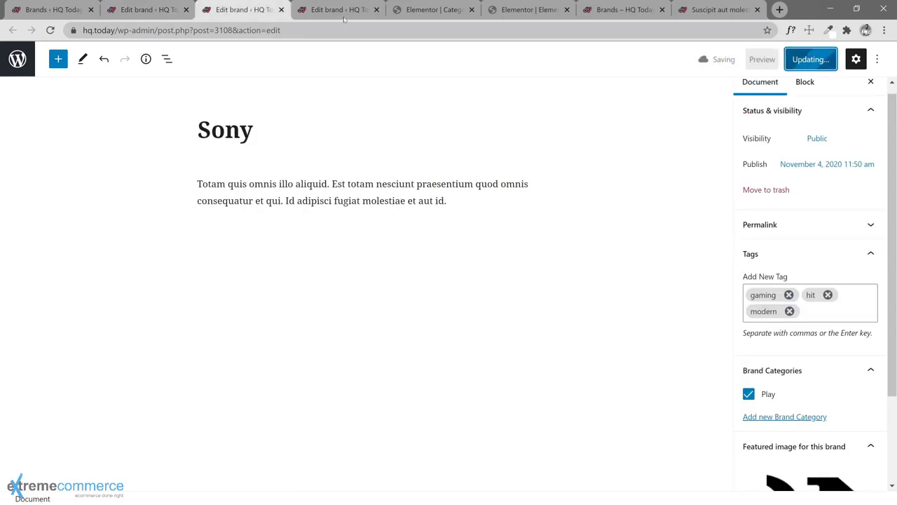
# - Set Nintendo-Logo.png as the Nintendo brand's featured image and update the entry
pyautogui.click(336, 10)
pyautogui.click(147, 193)
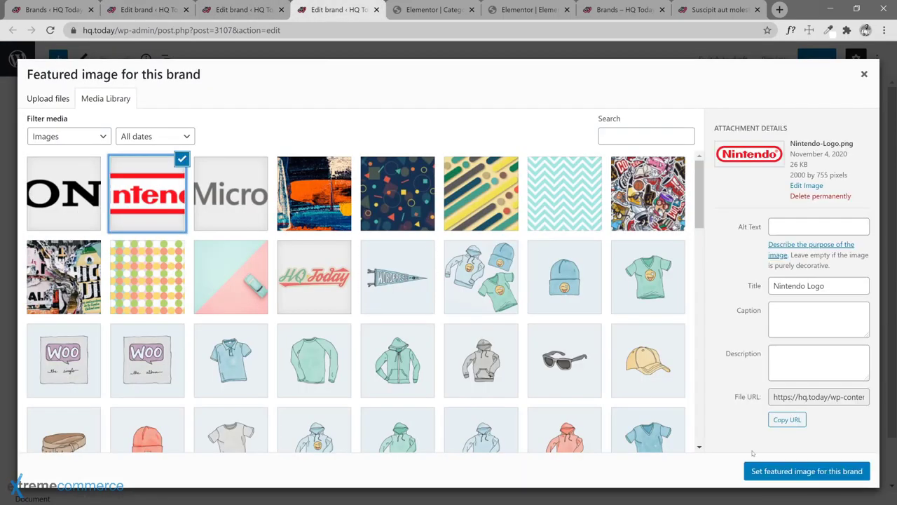
pyautogui.click(807, 470)
pyautogui.click(816, 60)
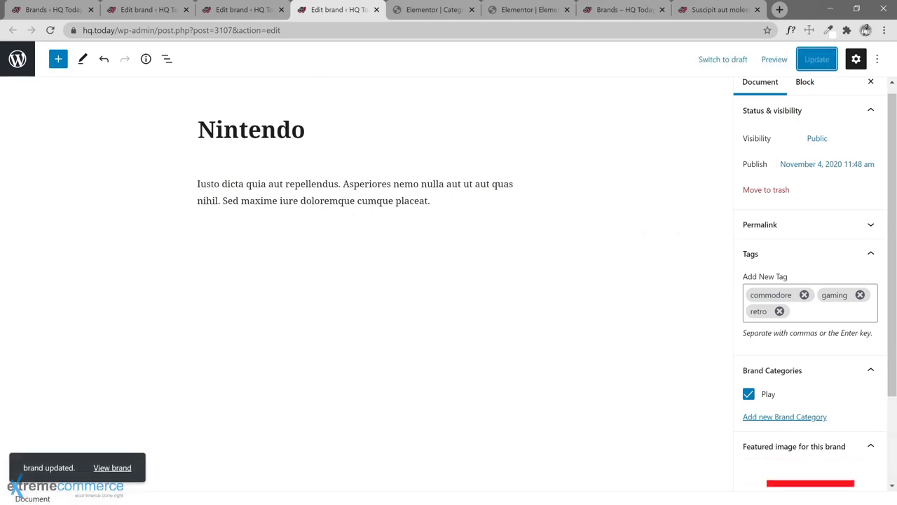
# - Close the Microsoft, Sony and Nintendo brand editors and return to the Brands list
pyautogui.click(185, 9)
pyautogui.click(186, 9)
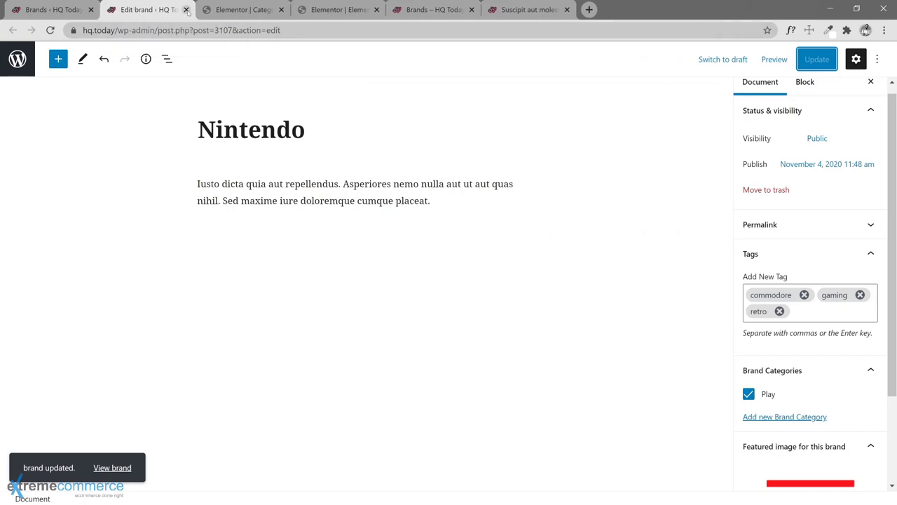
pyautogui.click(186, 9)
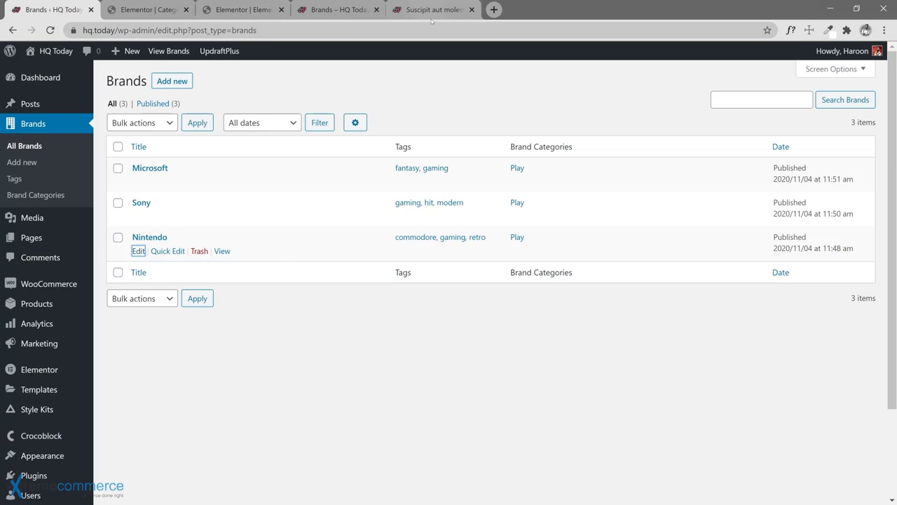
# - Review the brand logos and descriptions on the site's public Brands archive page
pyautogui.click(333, 9)
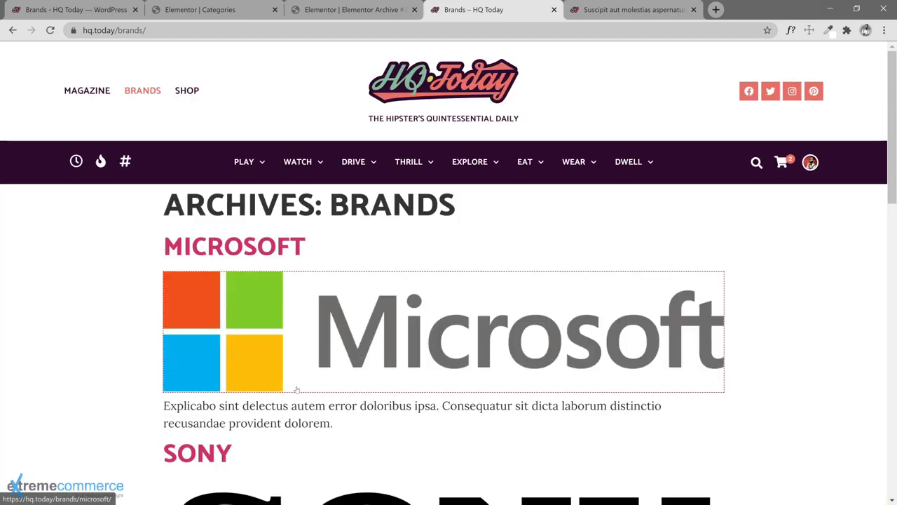
pyautogui.scroll(-7, 299, 390)
pyautogui.scroll(-2, 299, 390)
pyautogui.scroll(10, 299, 390)
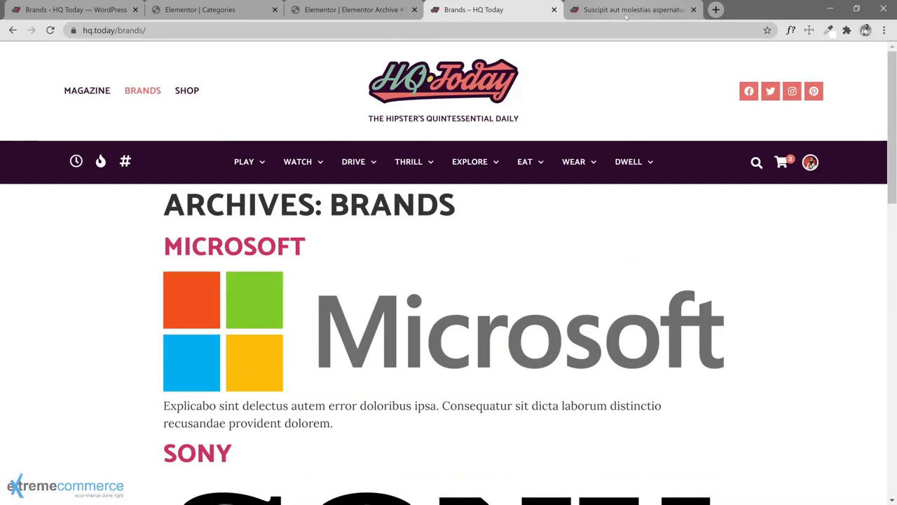
# - Close the "Suscipit aut molestias aspernatur" post page and go back to the Brands list in the WordPress dashboard
pyautogui.click(625, 16)
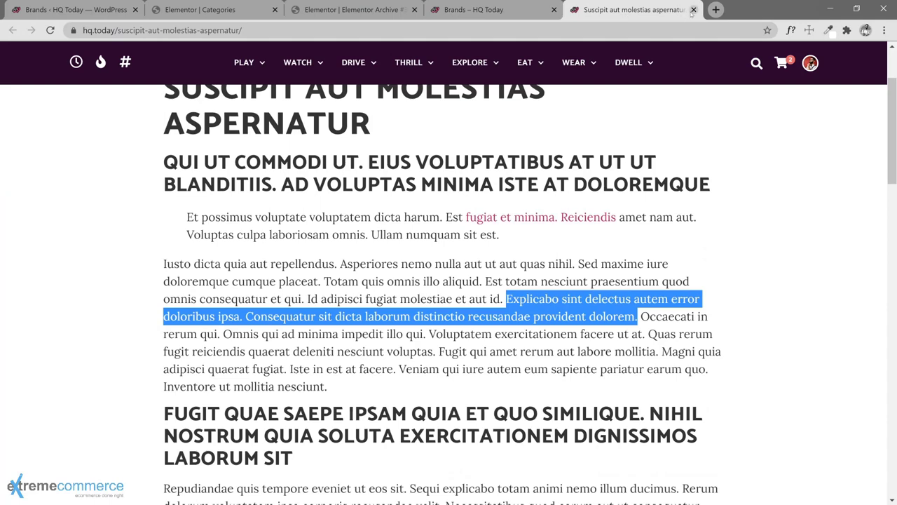
pyautogui.click(694, 10)
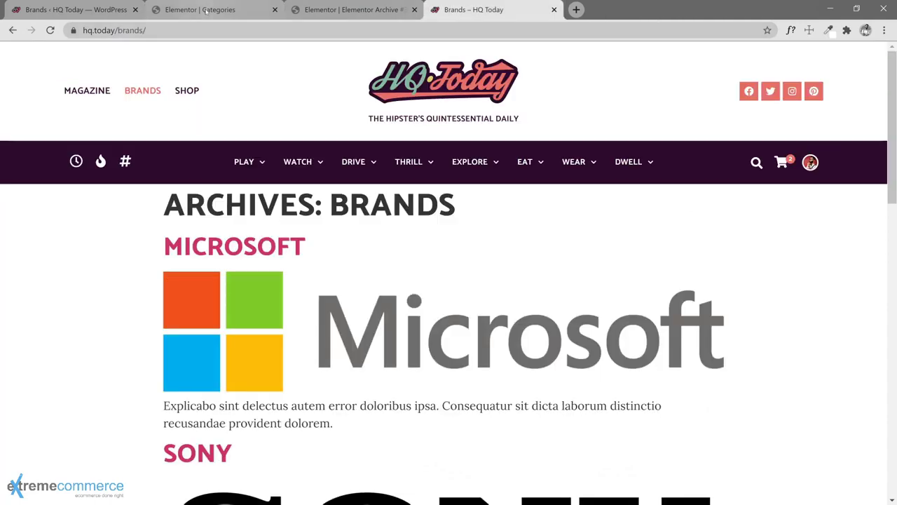
pyautogui.click(206, 12)
pyautogui.click(112, 13)
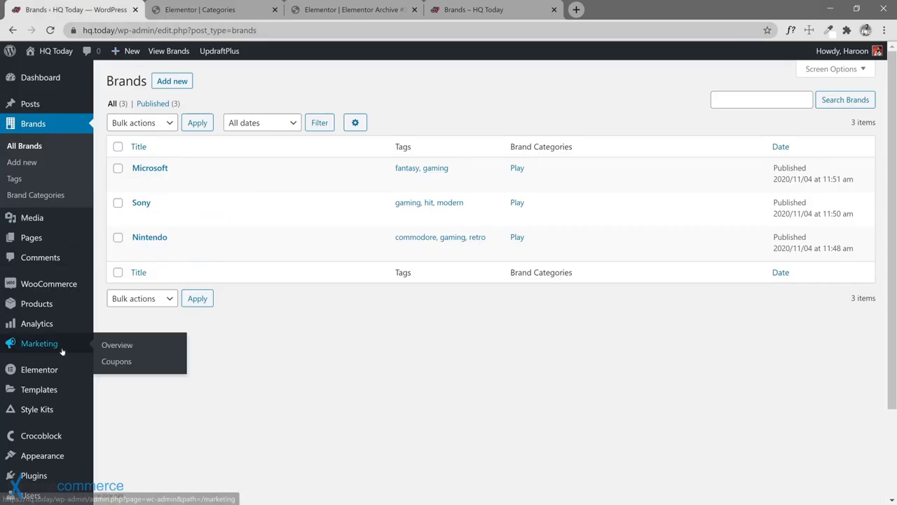
# - Open the Theme Builder templates page in a new browser tab
pyautogui.scroll(-1, 62, 354)
pyautogui.moveTo(50, 318)
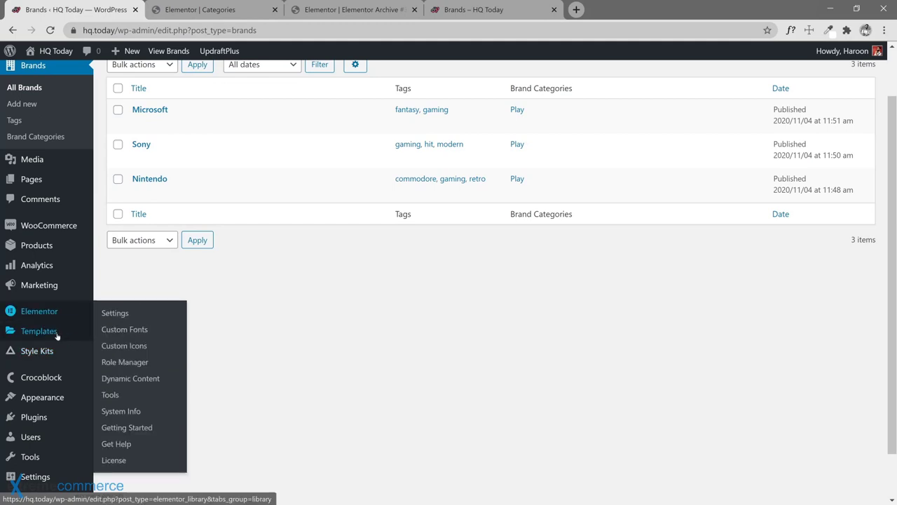
pyautogui.rightClick(128, 365)
pyautogui.click(133, 374)
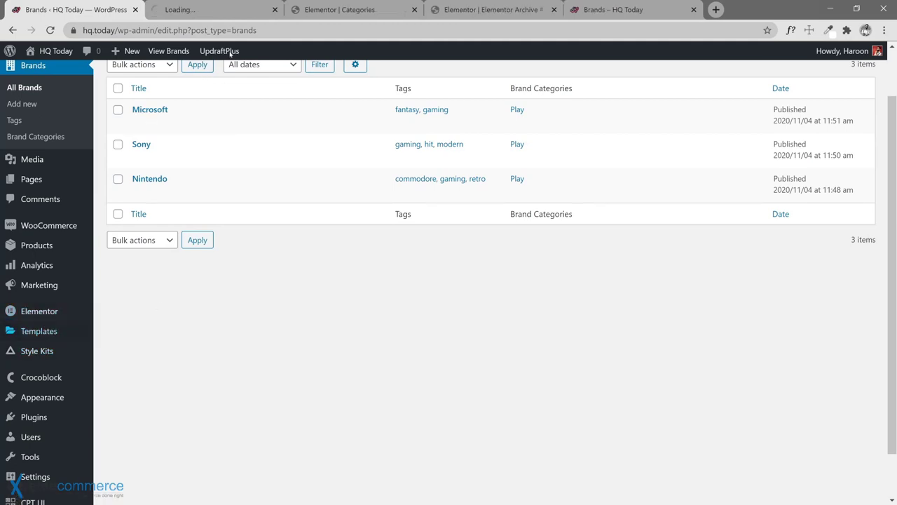
# - Check the tag and category archive templates in Elementor and close the tag archive template's editor
pyautogui.click(350, 10)
pyautogui.click(513, 11)
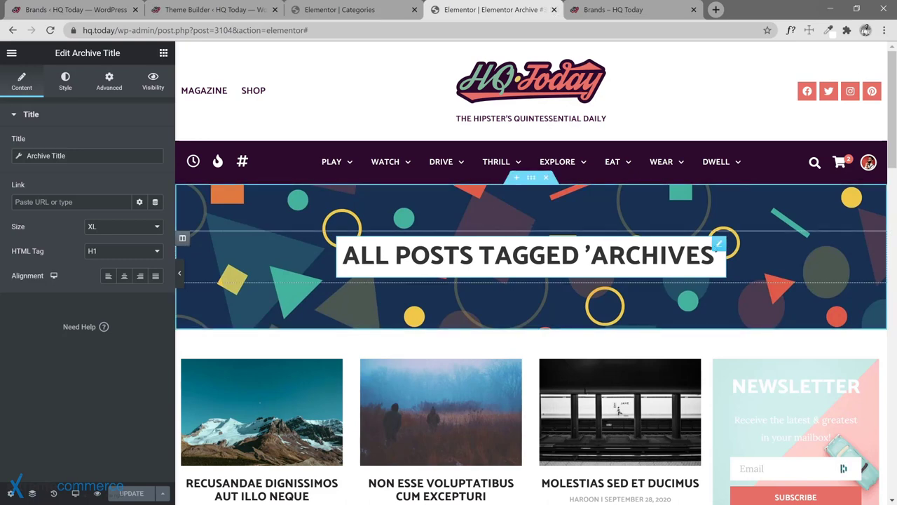
pyautogui.click(344, 10)
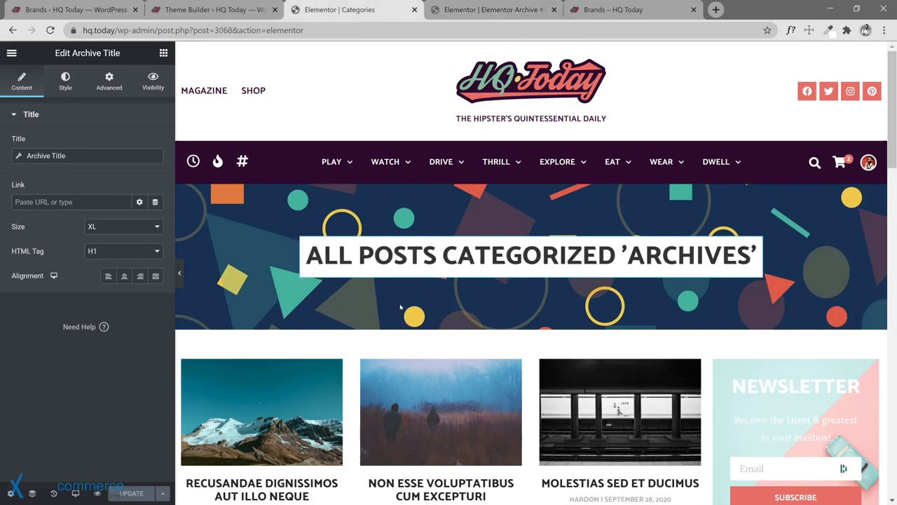
pyautogui.click(554, 10)
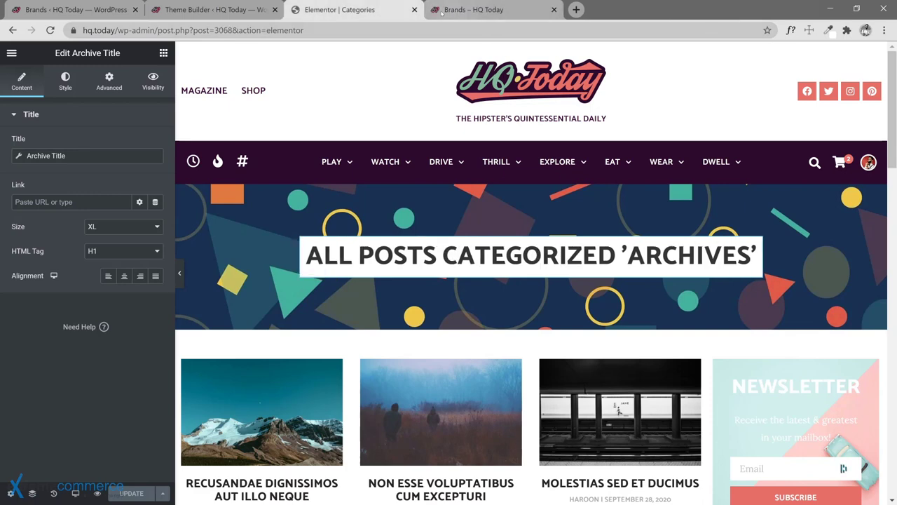
# - Close and reopen the Categories template editor, and return to the Theme Builder template list
pyautogui.click(414, 10)
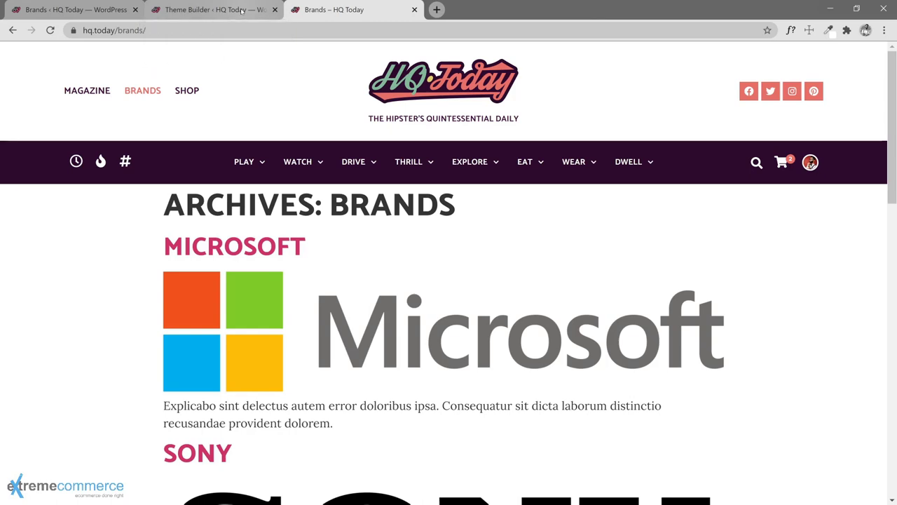
pyautogui.hotkey('ctrl', 'shift', 't')
pyautogui.click(266, 17)
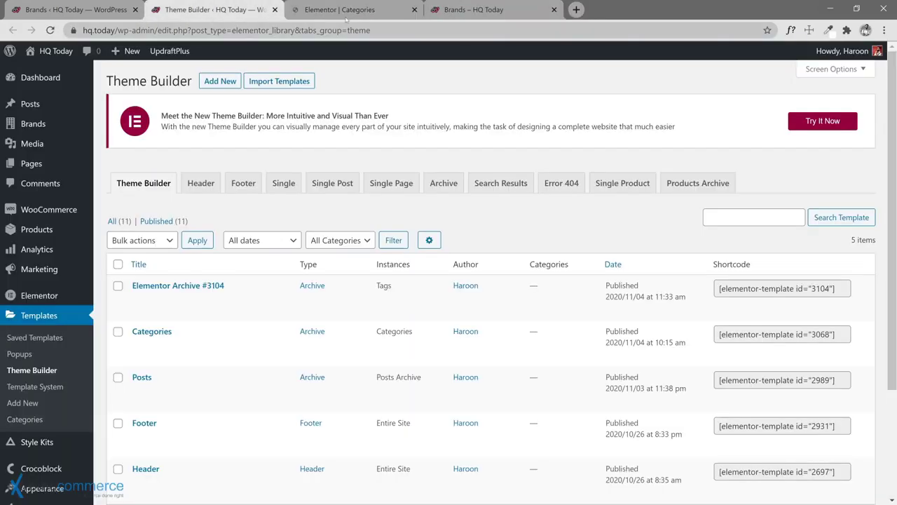
pyautogui.click(345, 14)
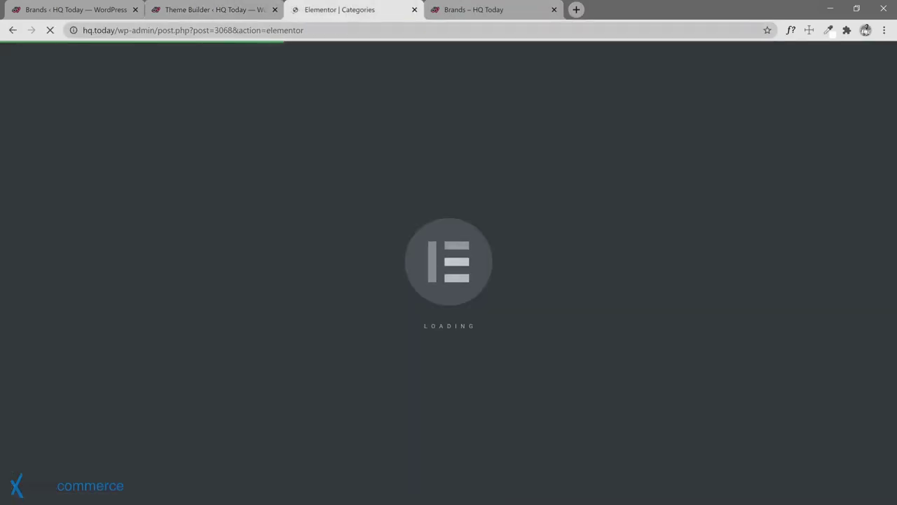
pyautogui.click(210, 10)
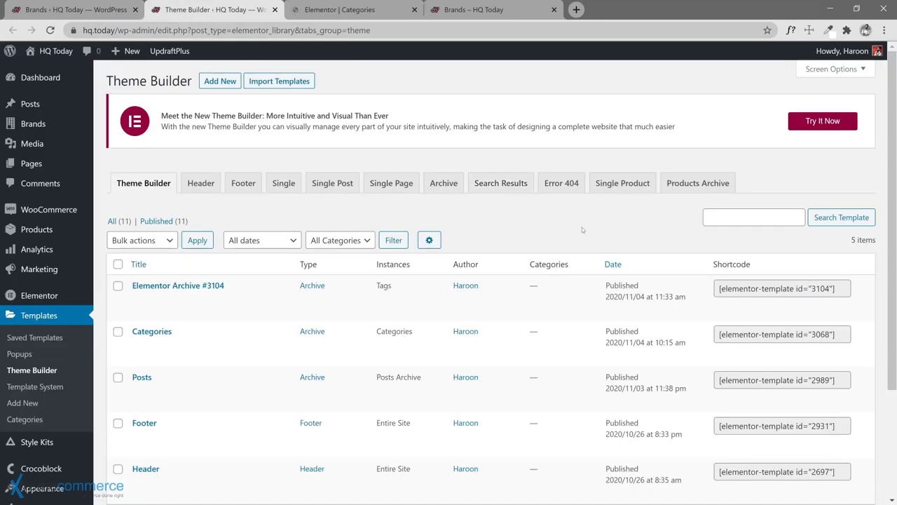
# - Launch the new visual Theme Builder and add a new Archive template
pyautogui.click(823, 126)
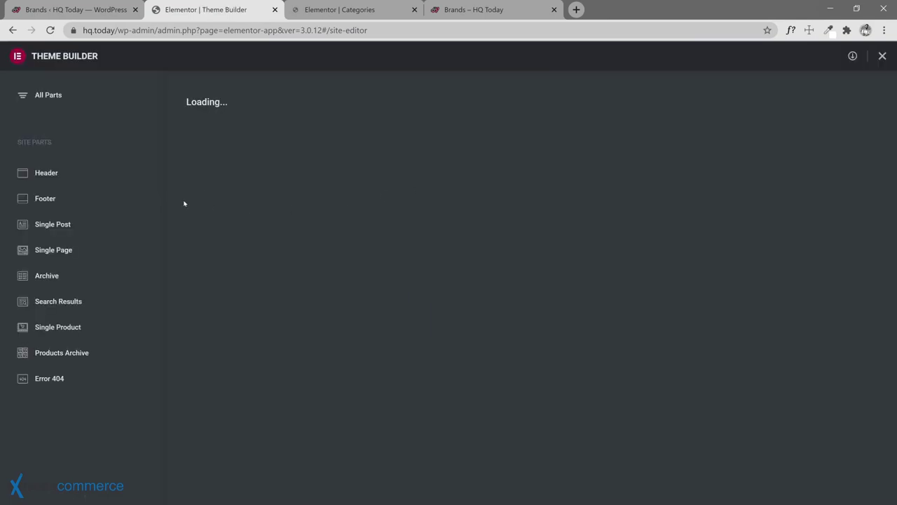
pyautogui.click(62, 278)
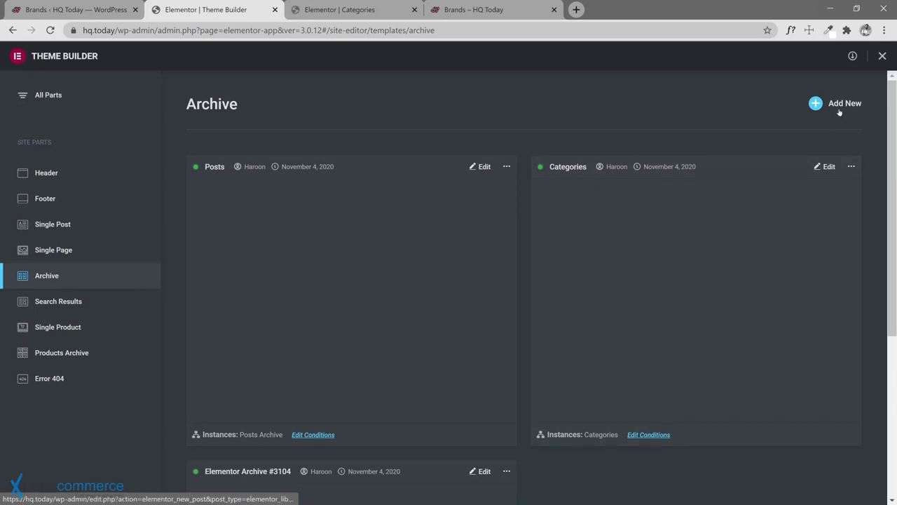
pyautogui.click(839, 110)
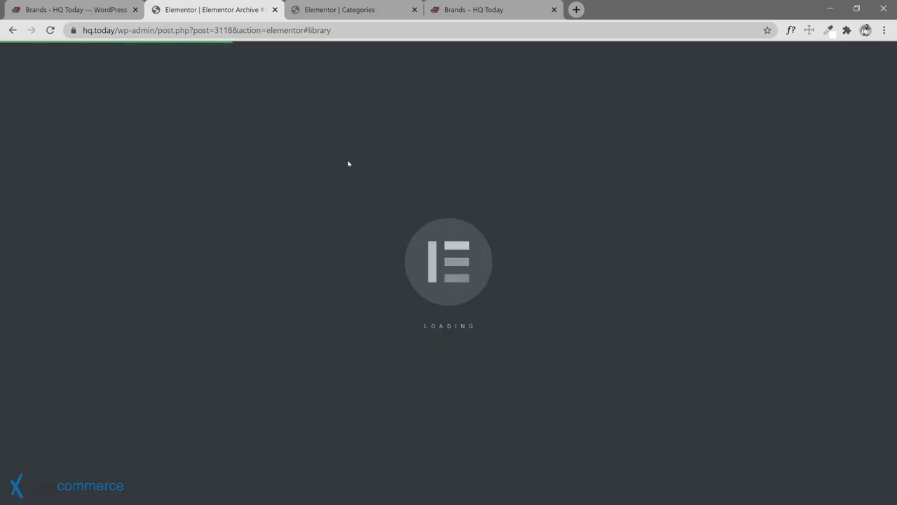
# - Open the Theme Builder template list from the dashboard page showing the Brands list
pyautogui.click(117, 10)
pyautogui.moveTo(73, 339)
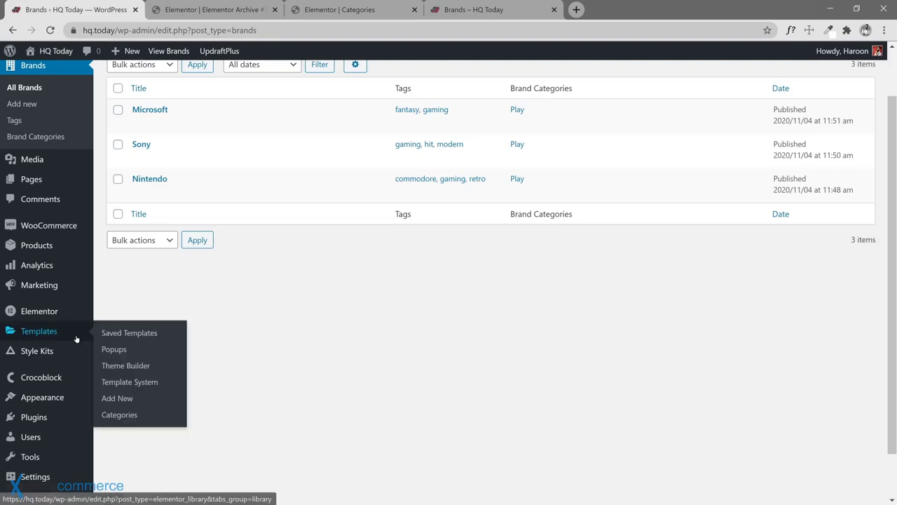
pyautogui.click(120, 365)
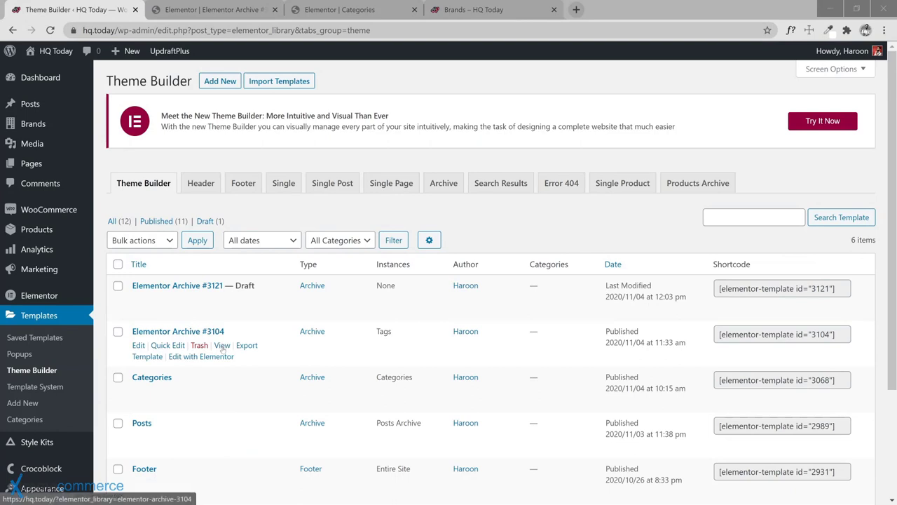
# - Open the Tags archive template in the Elementor editor in a separate browser tab beside the template list
pyautogui.middleClick(210, 357)
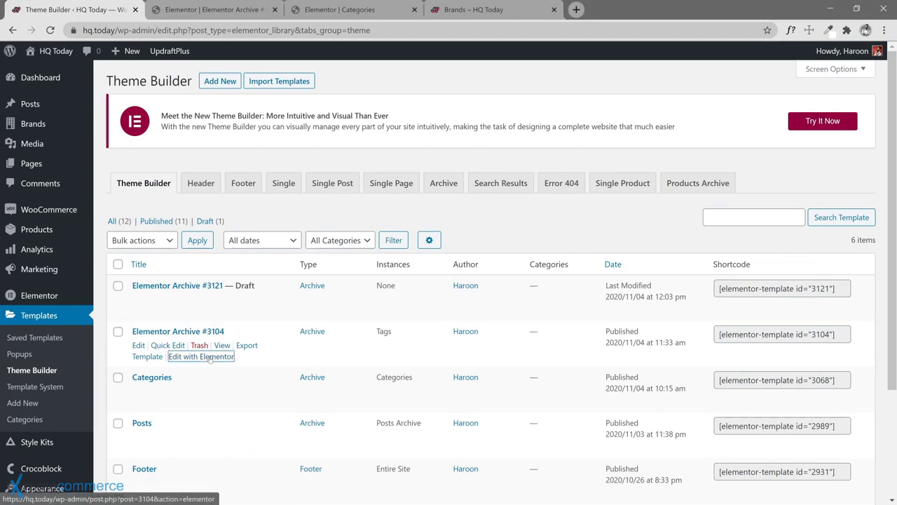
pyautogui.moveTo(311, 12); pyautogui.dragTo(207, 11)
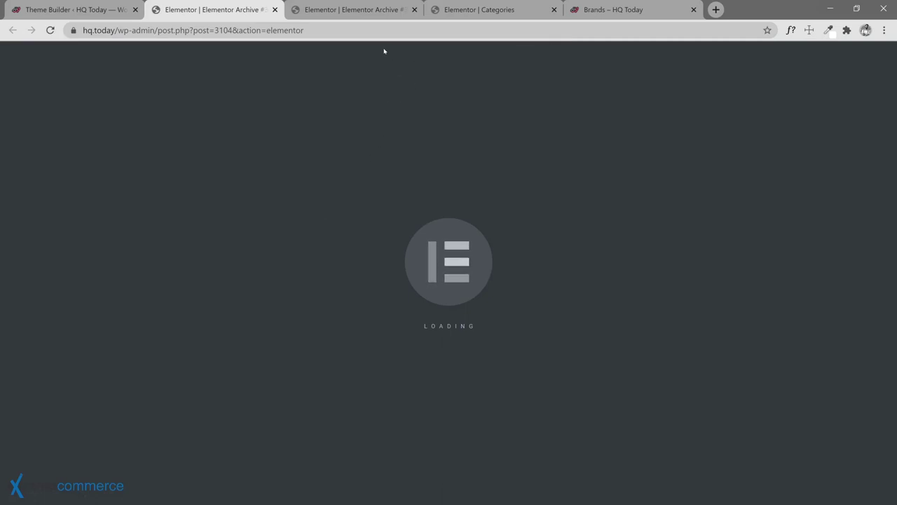
# - Dismiss the template library in the new archive template and publish it with an Include condition for Brands Archive
pyautogui.click(357, 10)
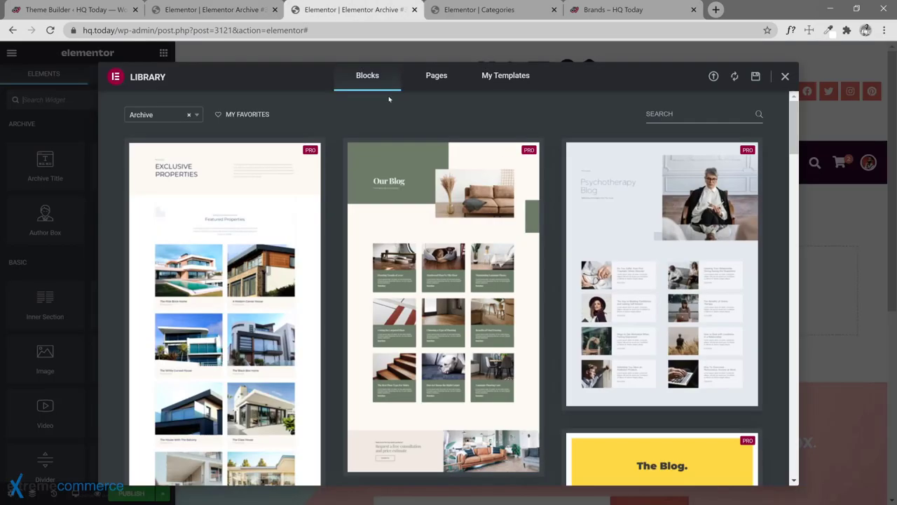
pyautogui.click(785, 77)
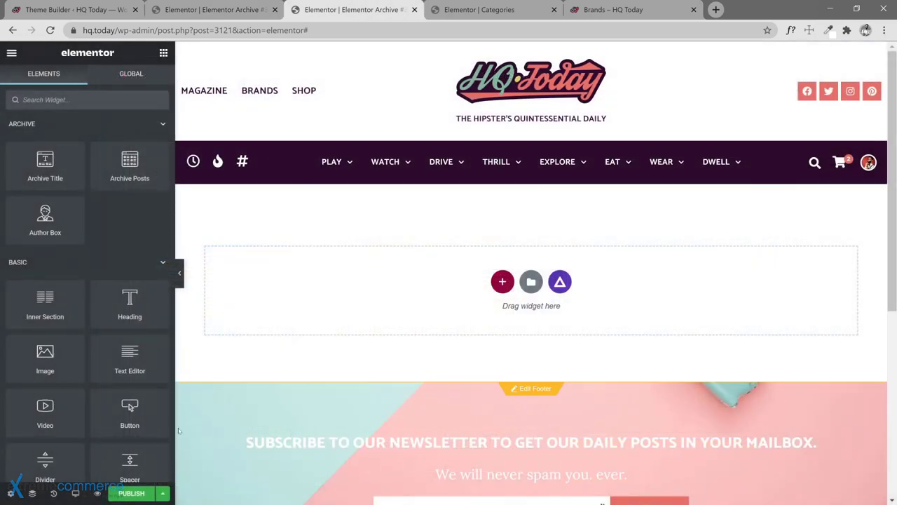
pyautogui.click(143, 494)
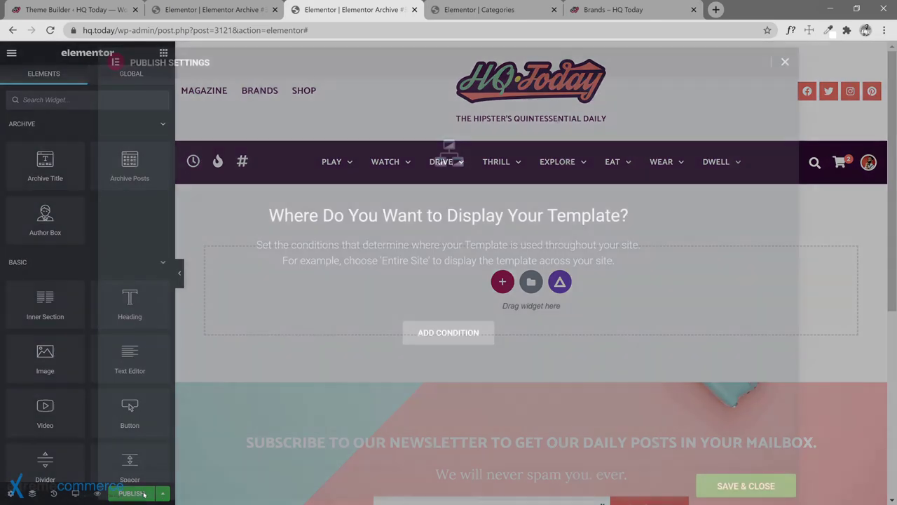
pyautogui.click(452, 329)
pyautogui.click(404, 312)
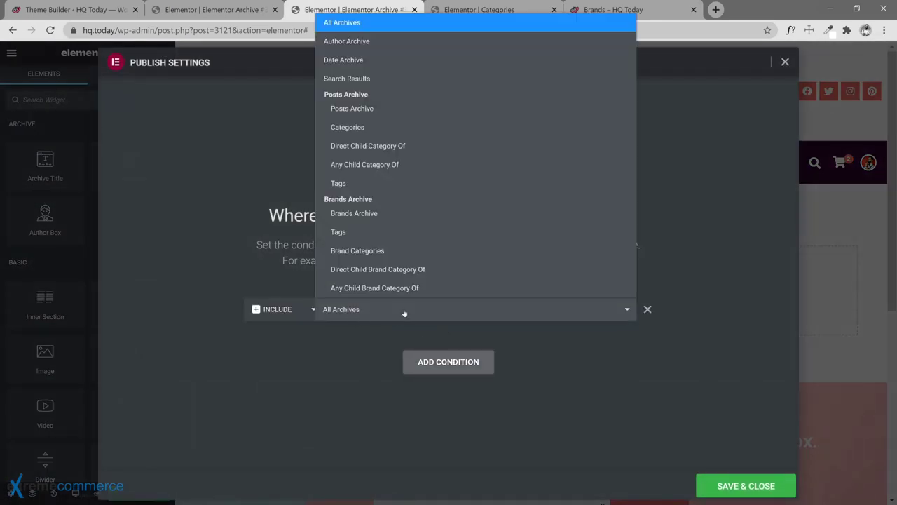
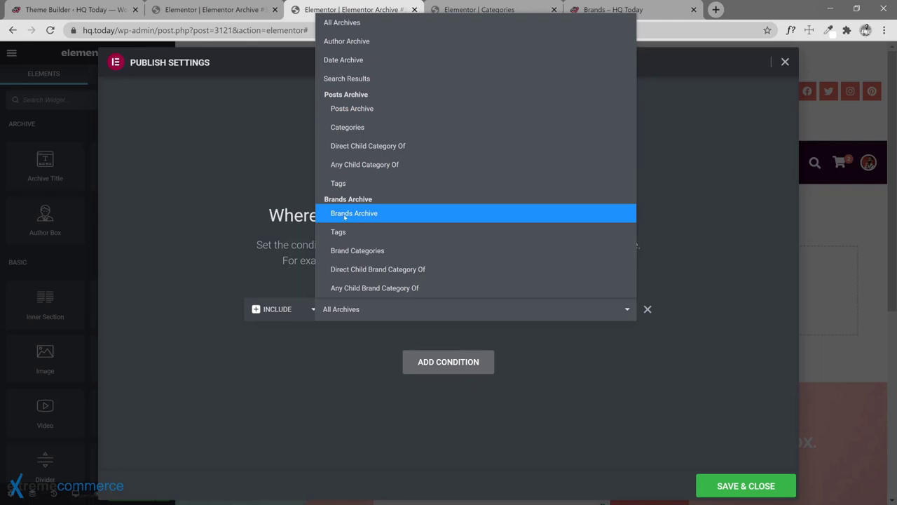
pyautogui.click(344, 217)
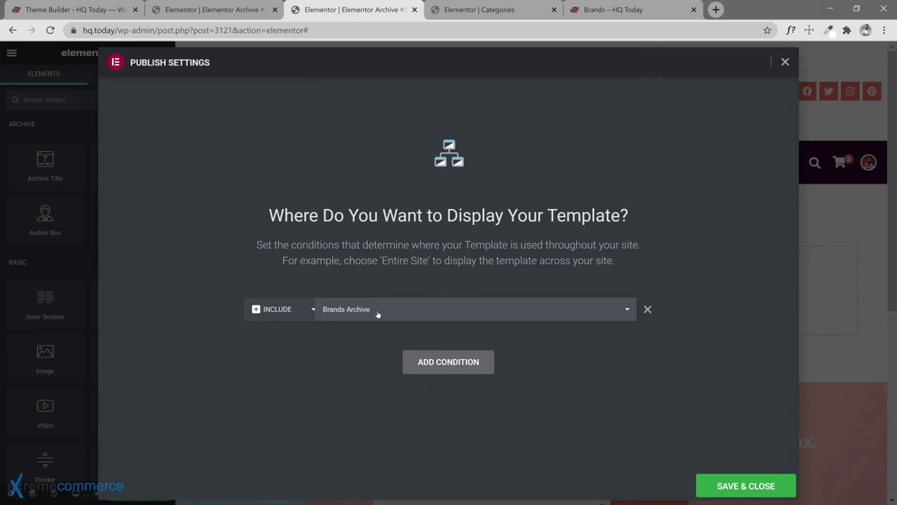
pyautogui.click(743, 484)
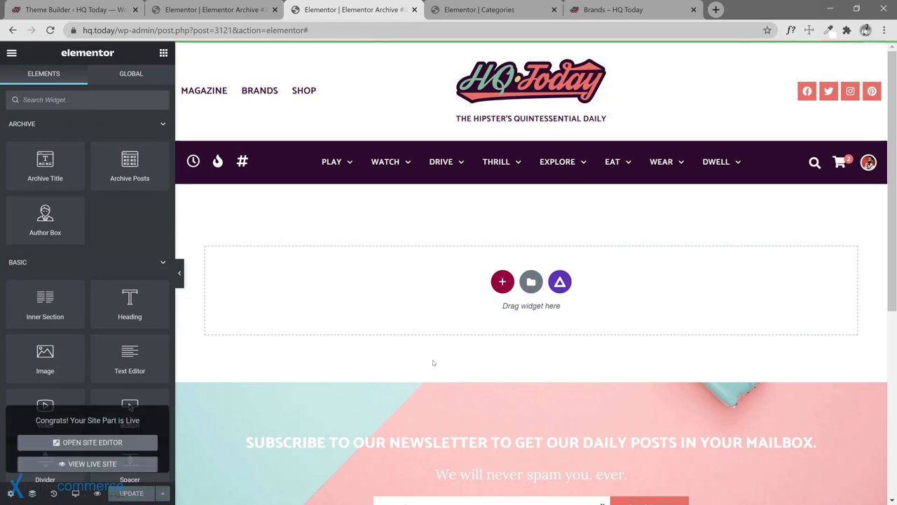
# - In the tag archive template, change the text before the archive title to "All content tagged '" and save the template
pyautogui.click(200, 10)
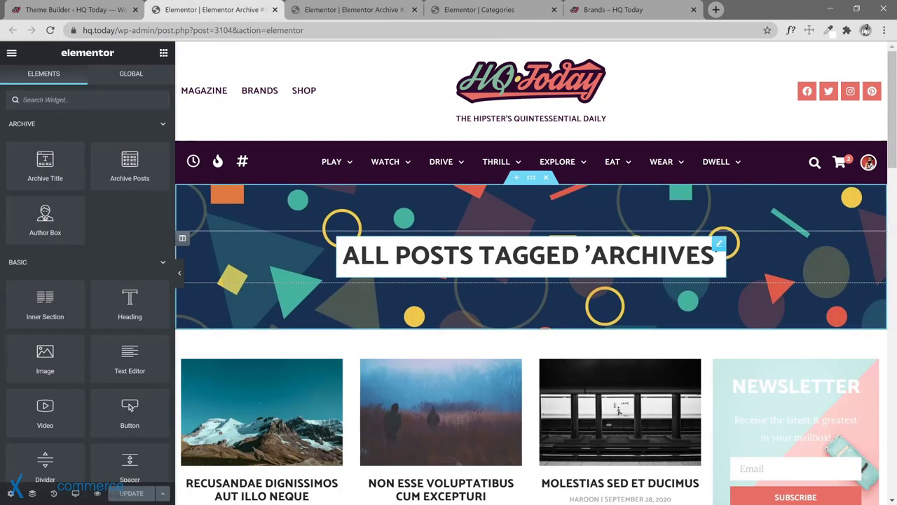
pyautogui.click(719, 243)
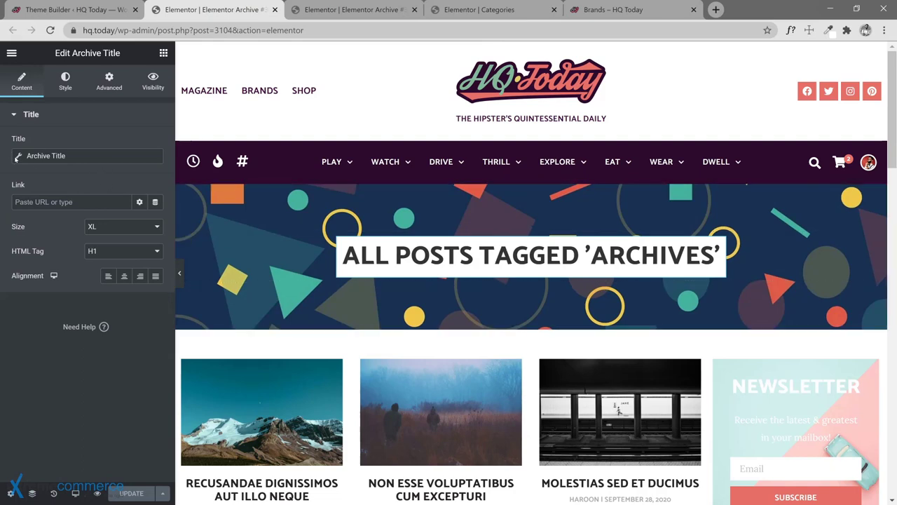
pyautogui.click(19, 157)
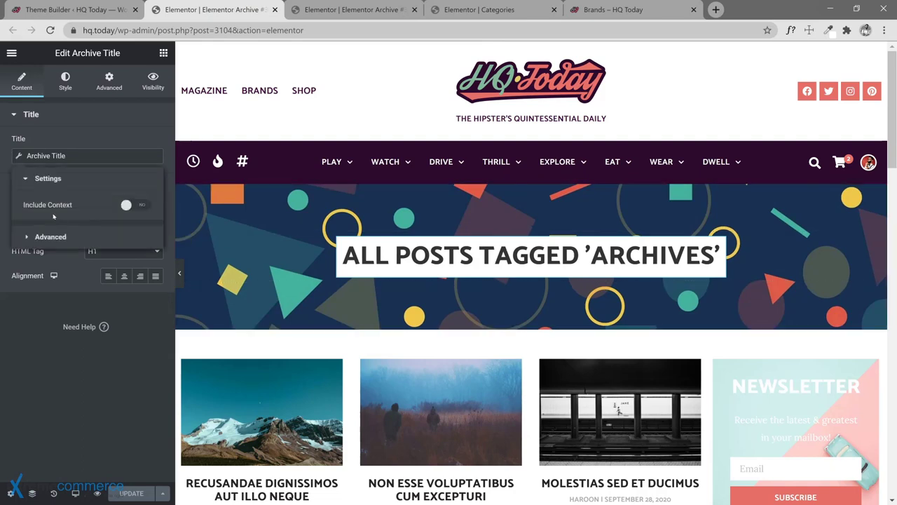
pyautogui.click(25, 238)
pyautogui.doubleClick(95, 235)
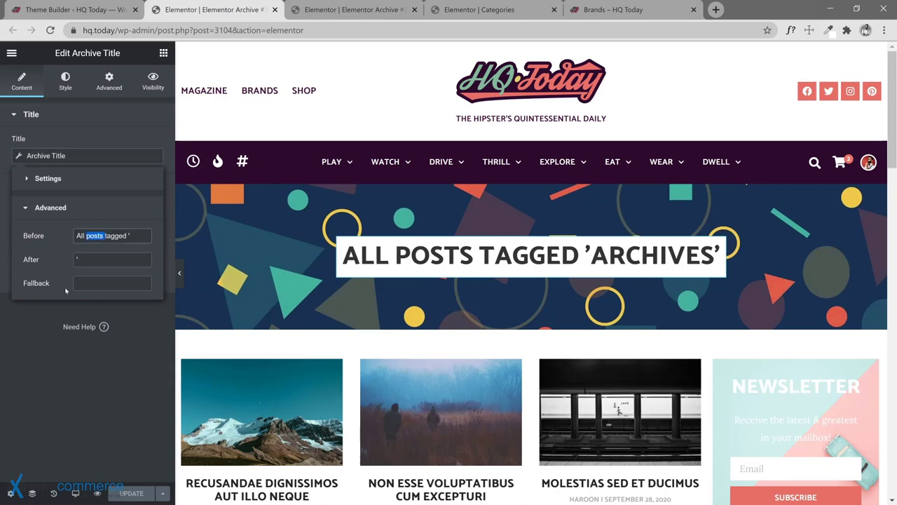
pyautogui.write('content')
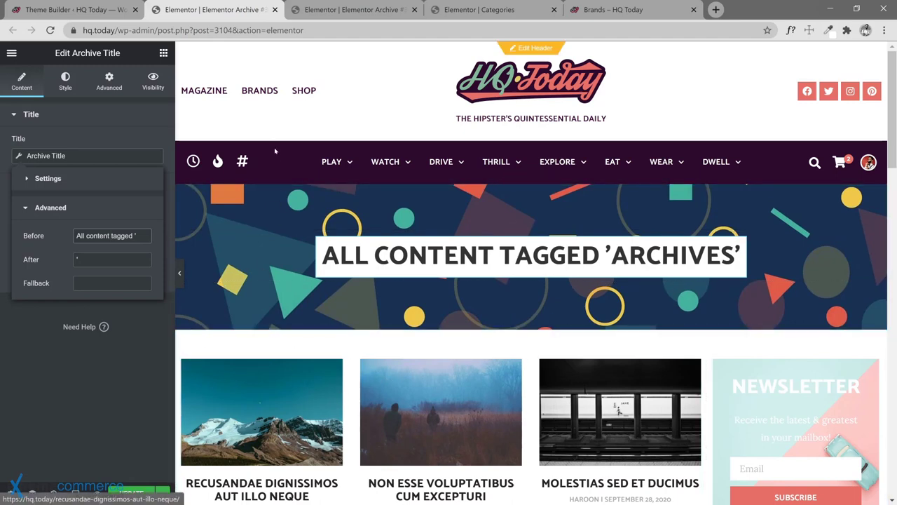
pyautogui.click(61, 359)
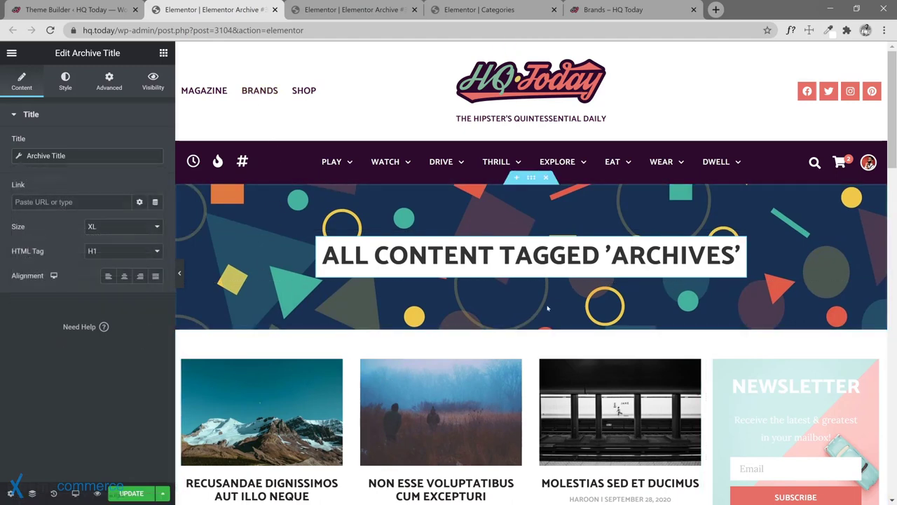
pyautogui.hotkey('ctrl', 's')
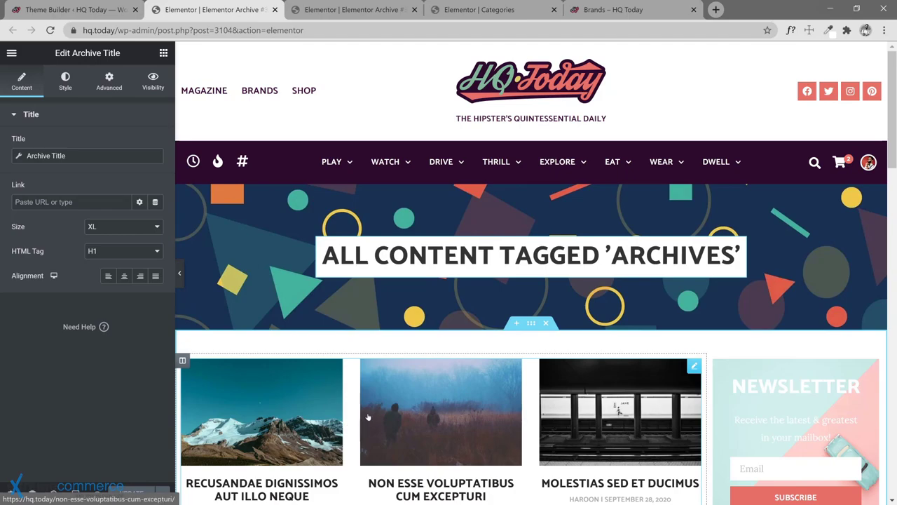
# - Compare the tag archive's post layout with the empty Brands template and the Categories template, including its header menus
pyautogui.scroll(-7, 353, 417)
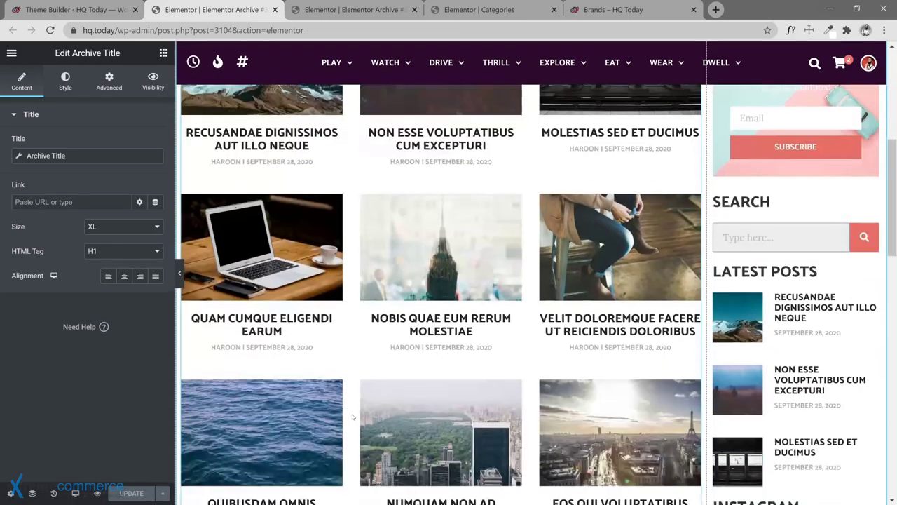
pyautogui.scroll(5, 352, 416)
pyautogui.scroll(3, 353, 417)
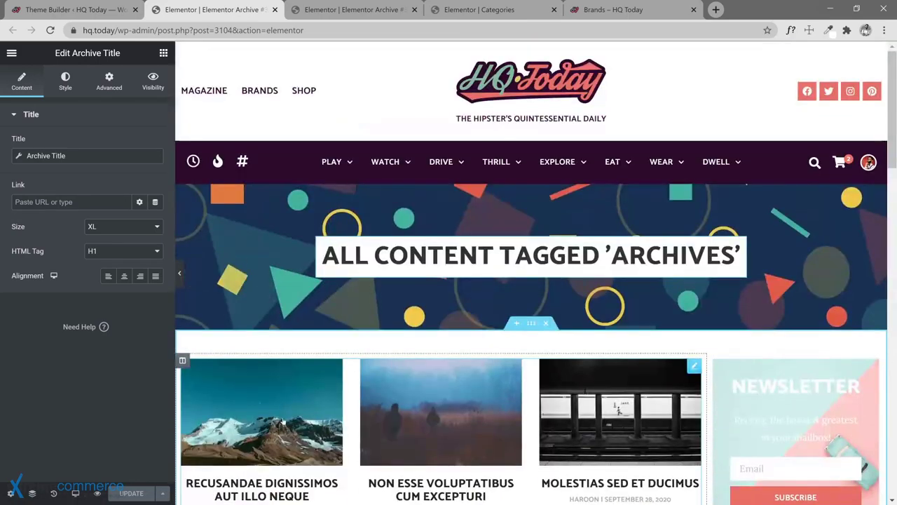
pyautogui.click(332, 12)
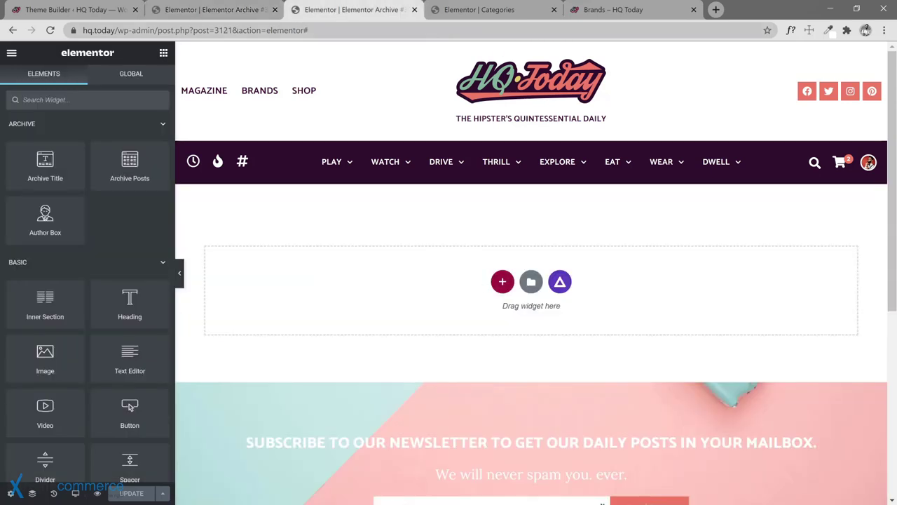
pyautogui.click(491, 17)
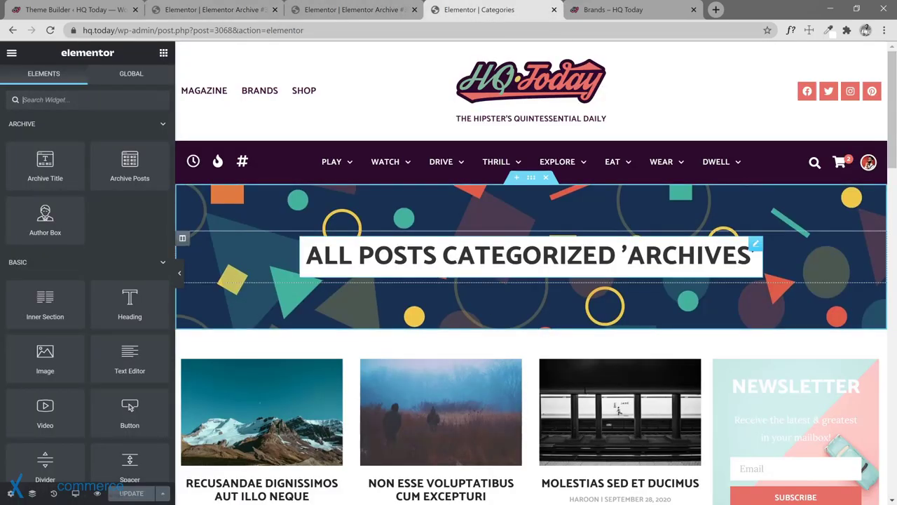
pyautogui.click(339, 12)
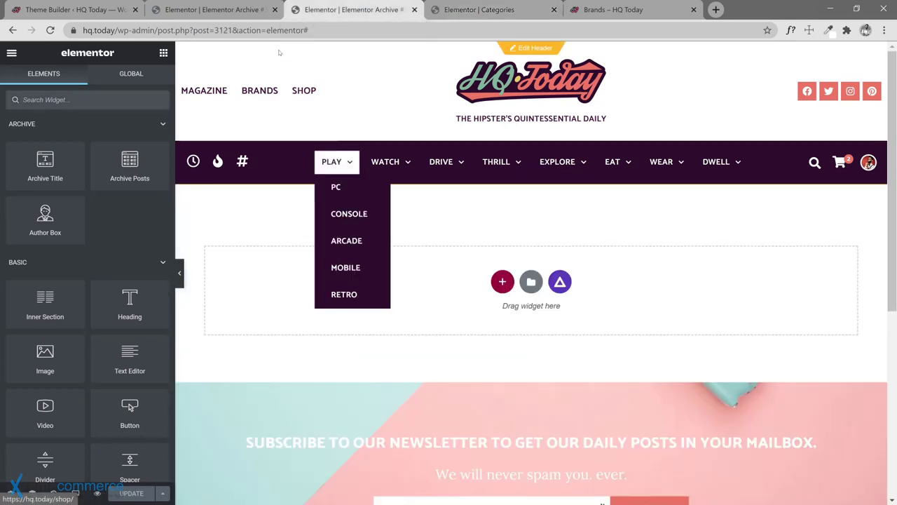
pyautogui.click(243, 10)
pyautogui.click(490, 10)
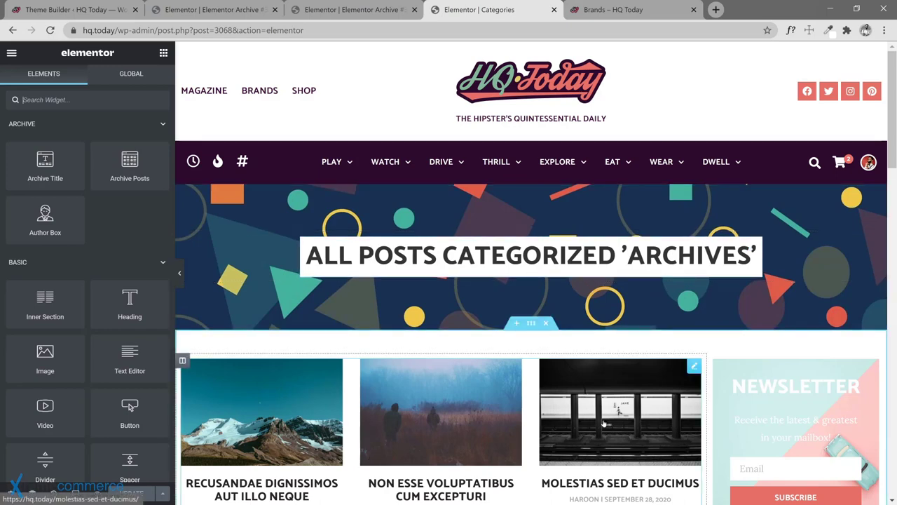
pyautogui.moveTo(390, 161)
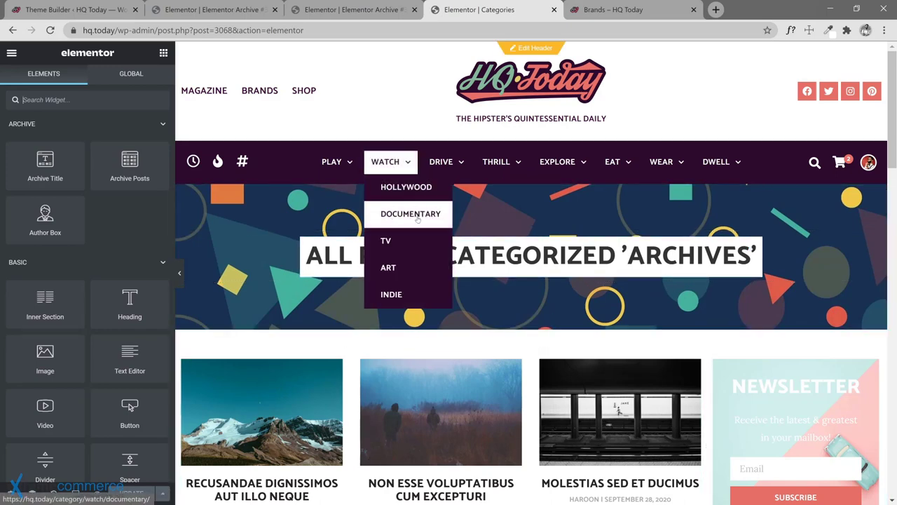
pyautogui.moveTo(557, 161)
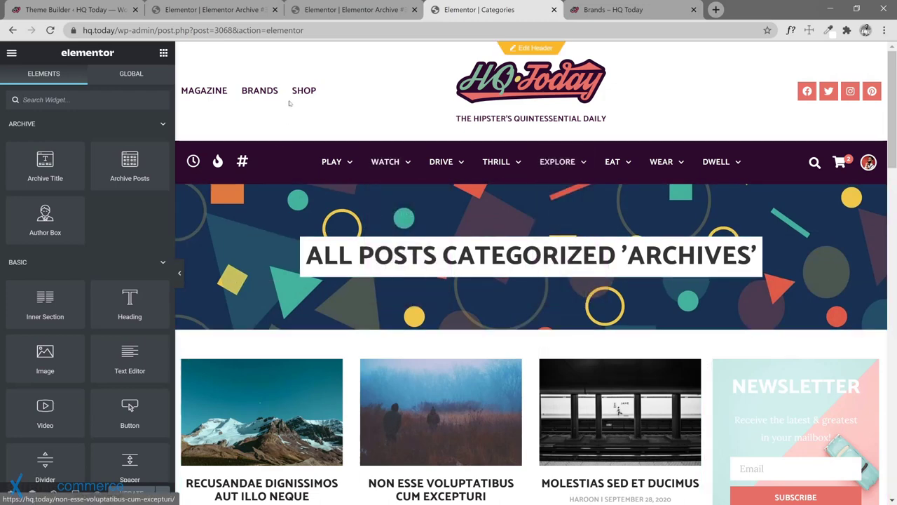
# - Rename the tag archive template as Tags in its settings and update it
pyautogui.hotkey('ctrl', '2')
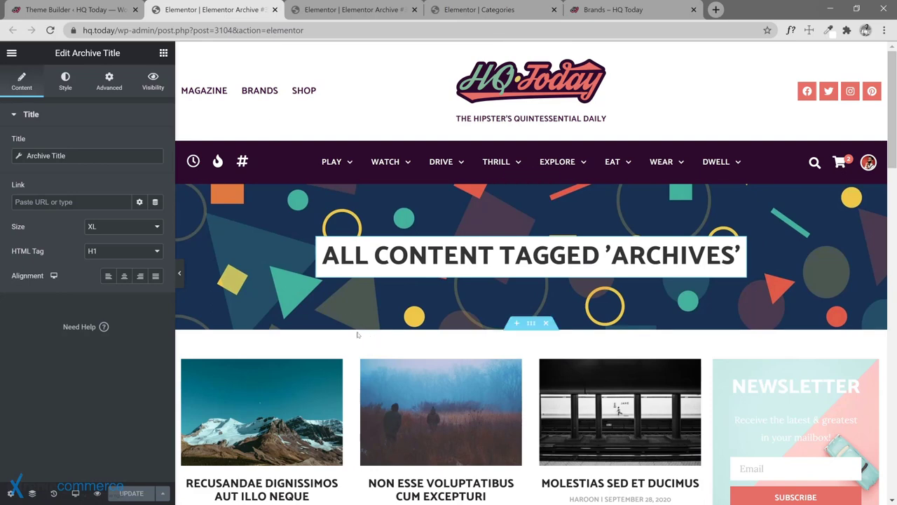
pyautogui.click(10, 493)
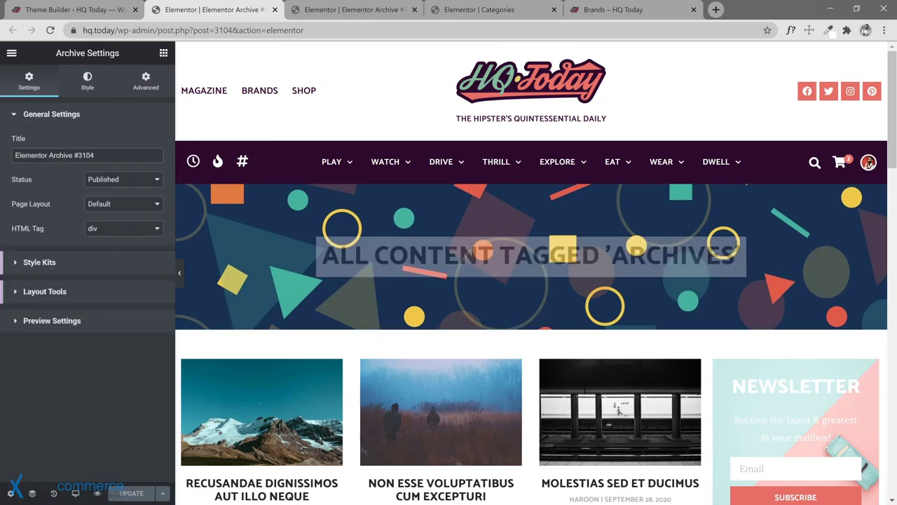
pyautogui.moveTo(95, 155); pyautogui.dragTo(3, 135)
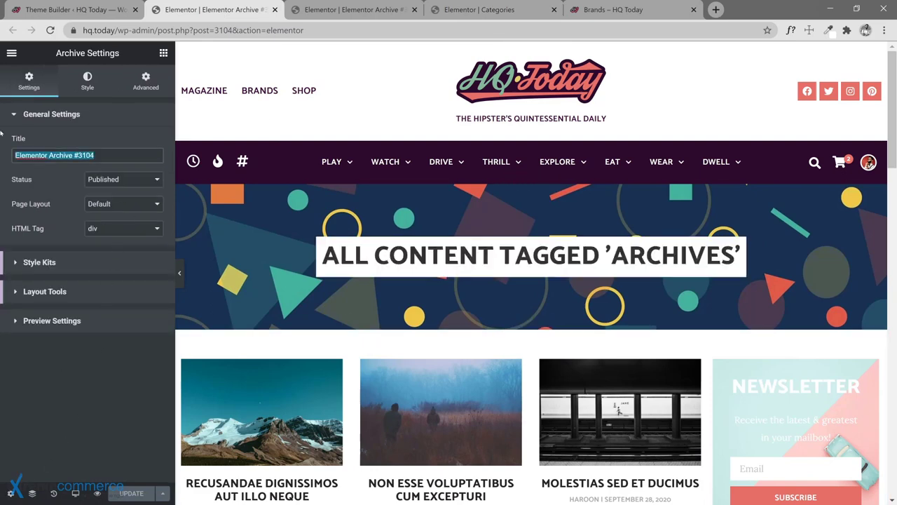
pyautogui.write('Tags')
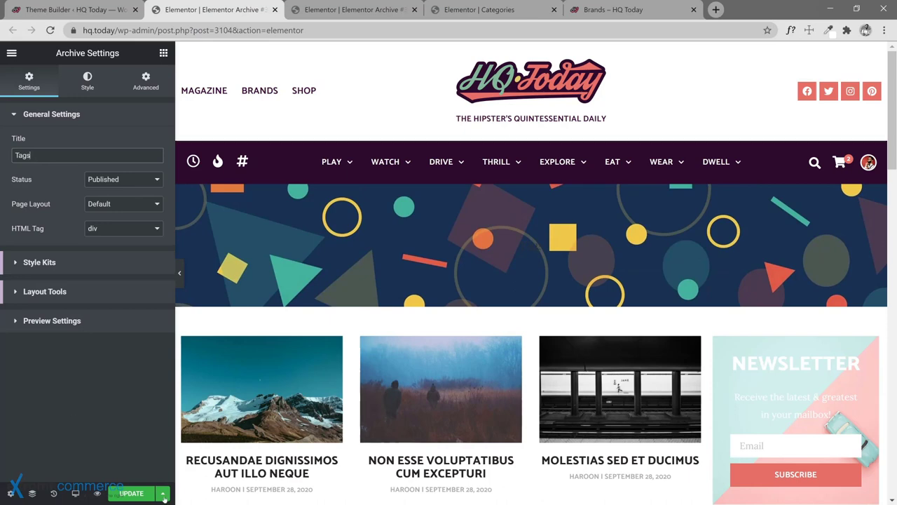
pyautogui.click(131, 492)
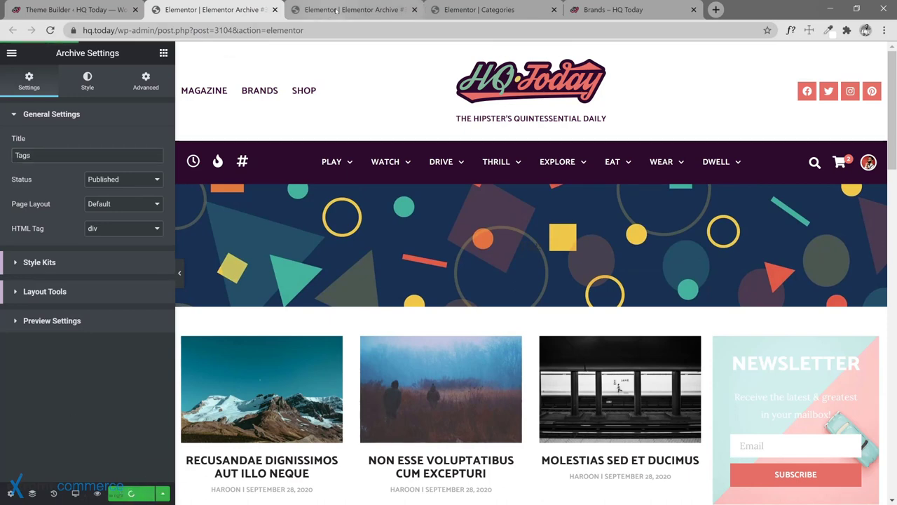
# - Rename the new Brands Archive template as Brands in its settings and update it
pyautogui.click(337, 9)
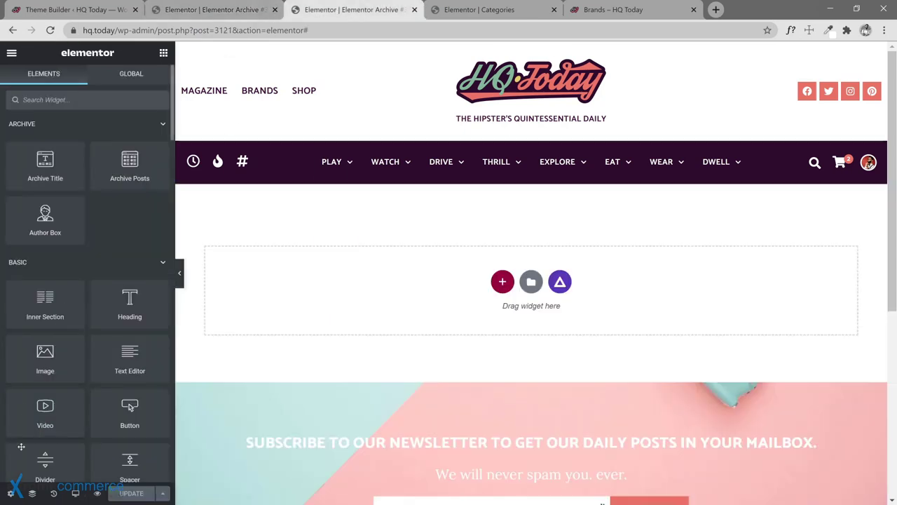
pyautogui.click(11, 493)
pyautogui.moveTo(94, 155); pyautogui.dragTo(2, 143)
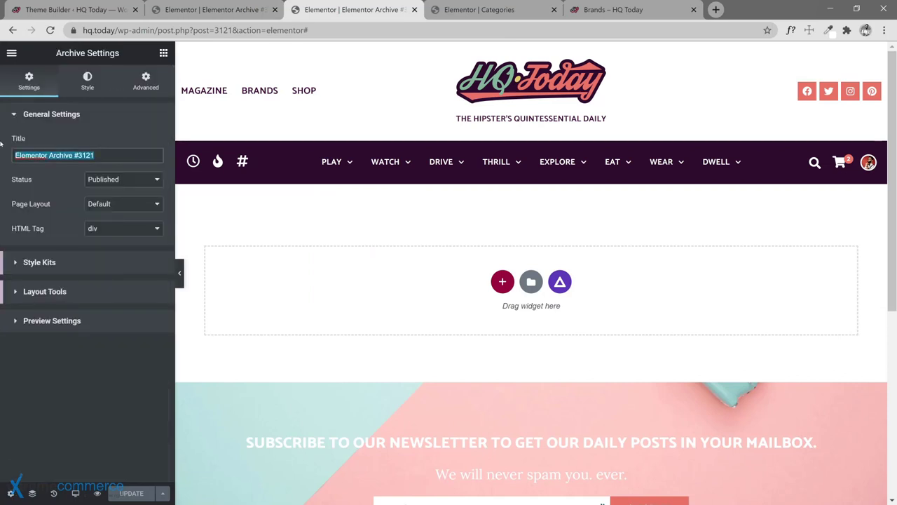
pyautogui.write('Brands')
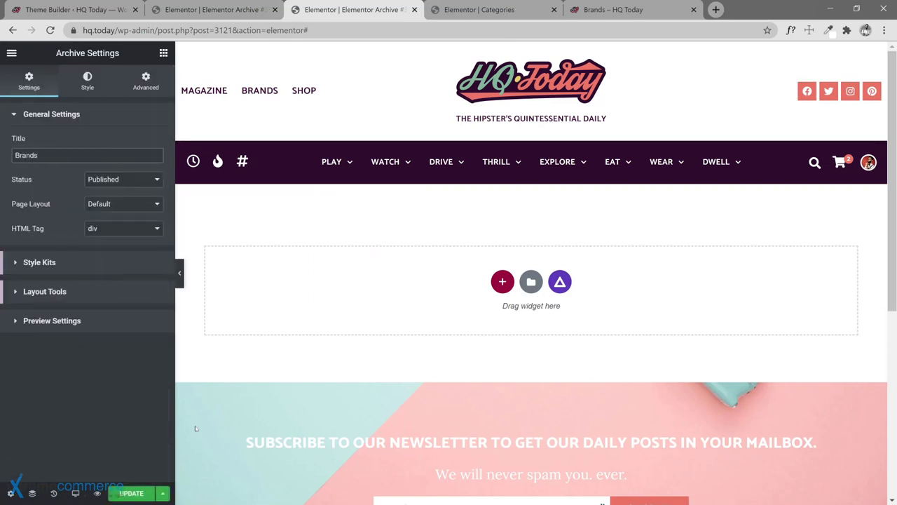
pyautogui.click(131, 493)
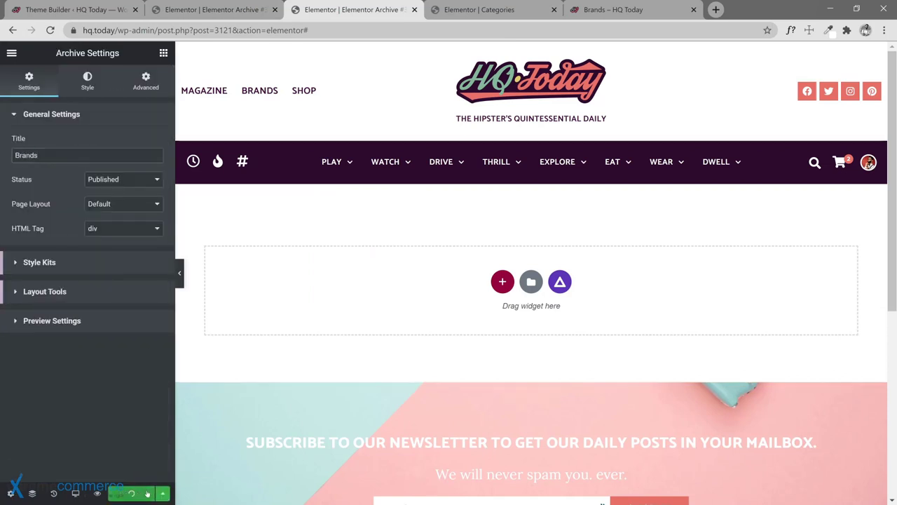
# - Close the Tags template's editor and switch to the Categories template's editor
pyautogui.click(235, 10)
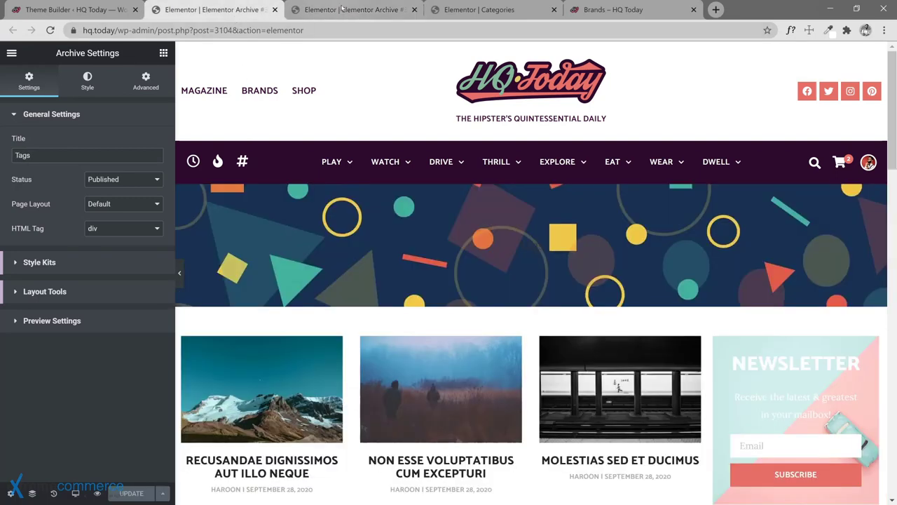
pyautogui.click(275, 10)
pyautogui.click(365, 14)
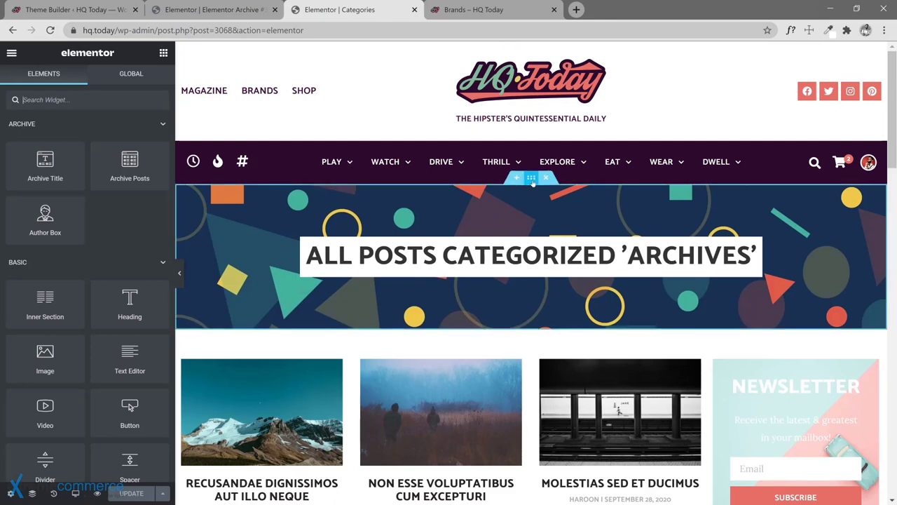
# - Copy the Categories template's banner section with the archive title and paste it into the empty Brands template
pyautogui.rightClick(534, 183)
pyautogui.click(561, 231)
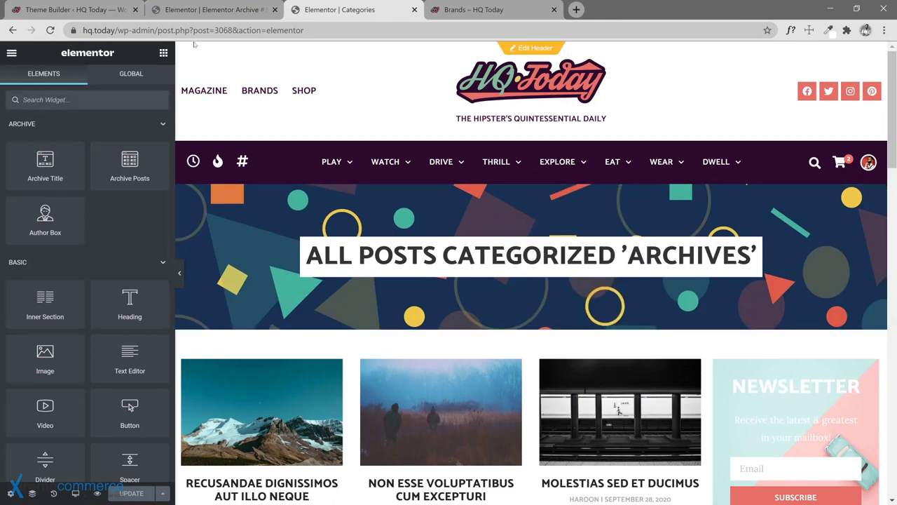
pyautogui.click(222, 14)
pyautogui.rightClick(500, 277)
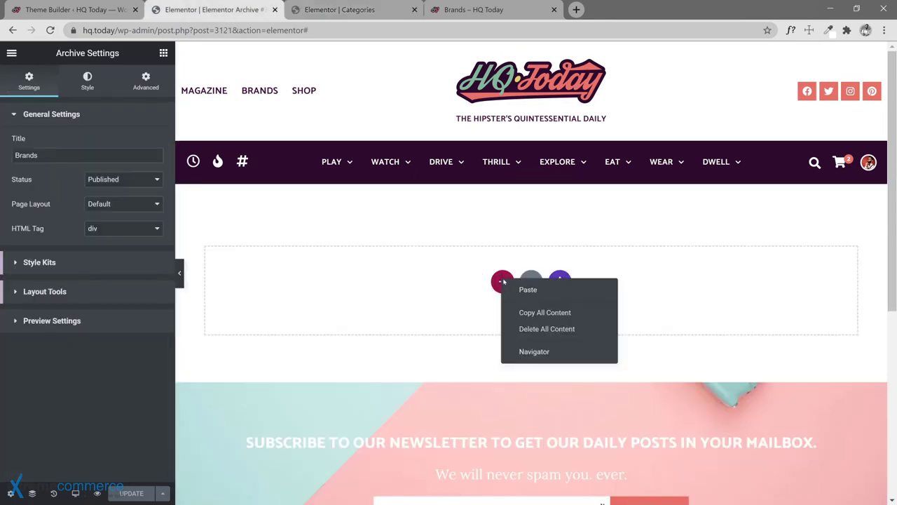
pyautogui.click(517, 289)
# - Copy the Categories template's posts and sidebar section and paste it below the banner in the Brands template
pyautogui.click(375, 9)
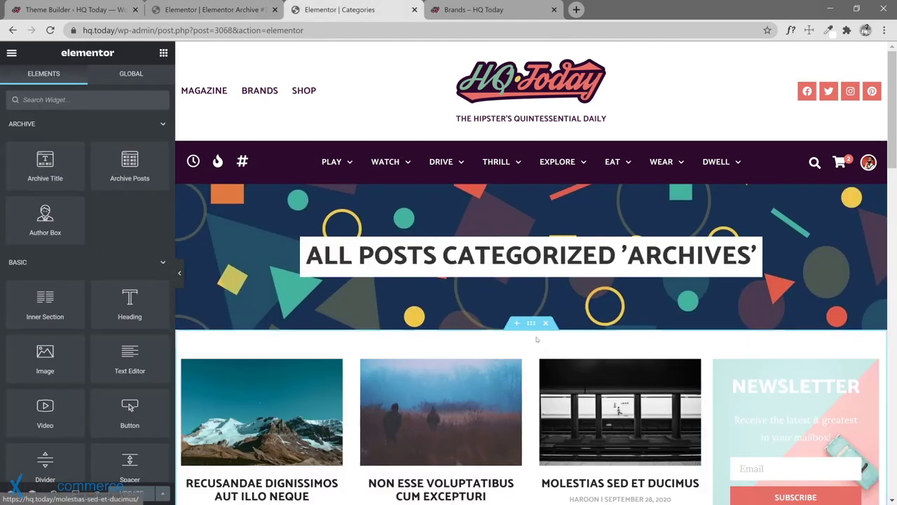
pyautogui.rightClick(533, 327)
pyautogui.click(556, 343)
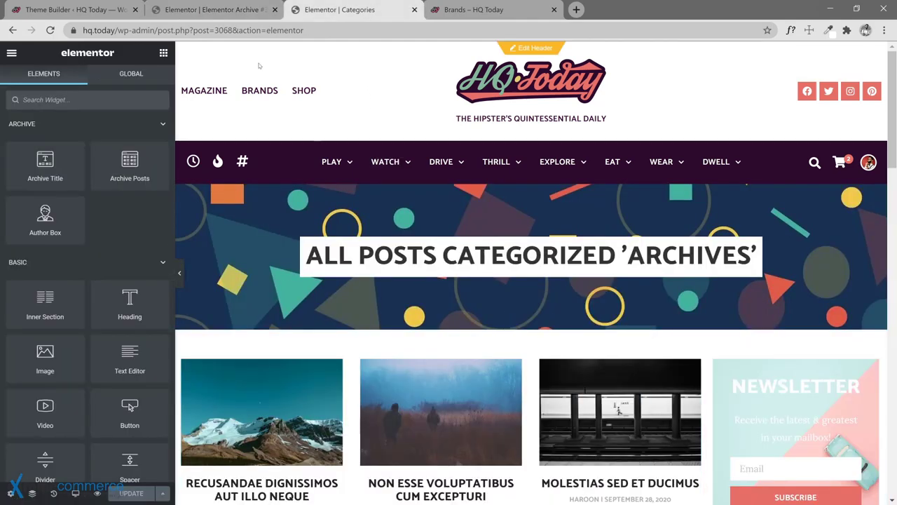
pyautogui.hotkey('ctrl', 'pageup')
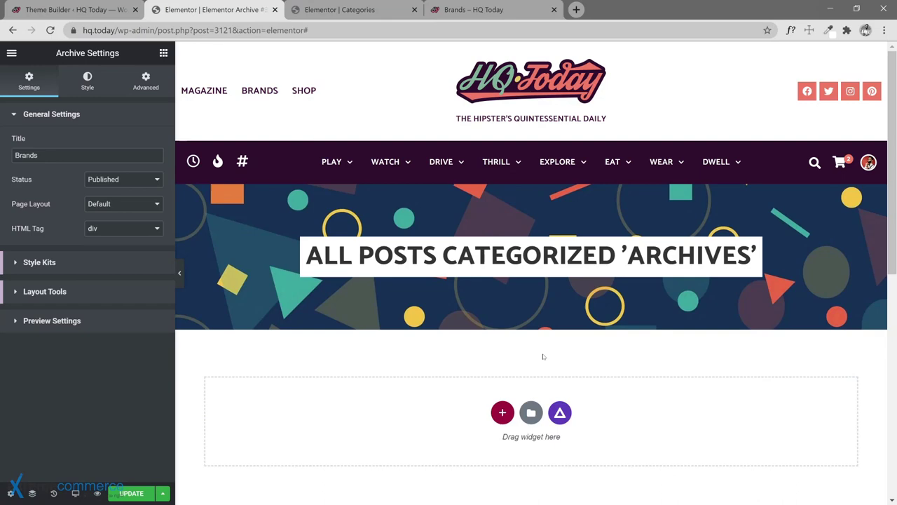
pyautogui.rightClick(531, 188)
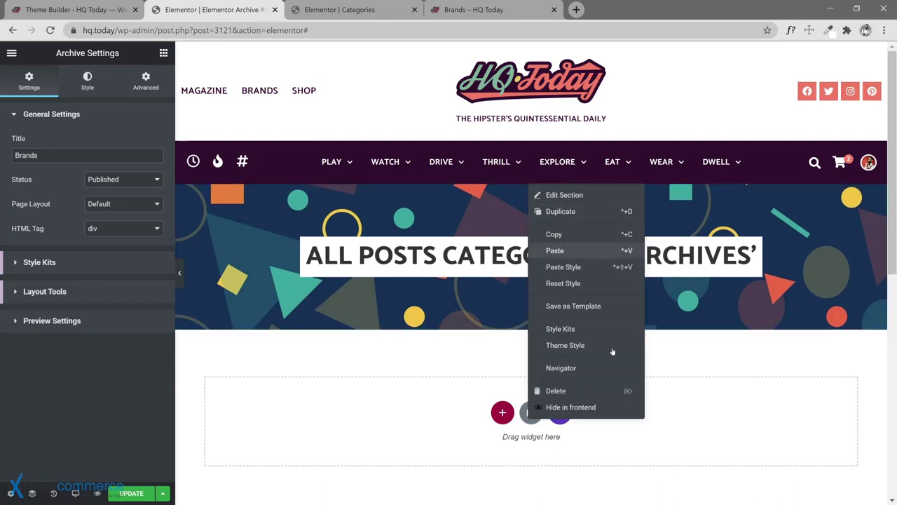
pyautogui.click(554, 250)
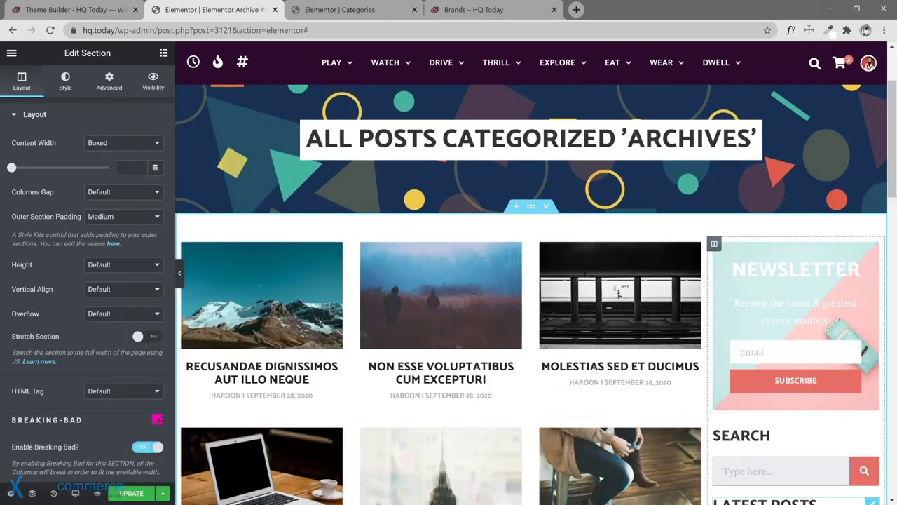
# - Review the pasted posts and sidebar section, open the Archive Posts widget's settings, and update the Brands template
pyautogui.scroll(-3, 766, 327)
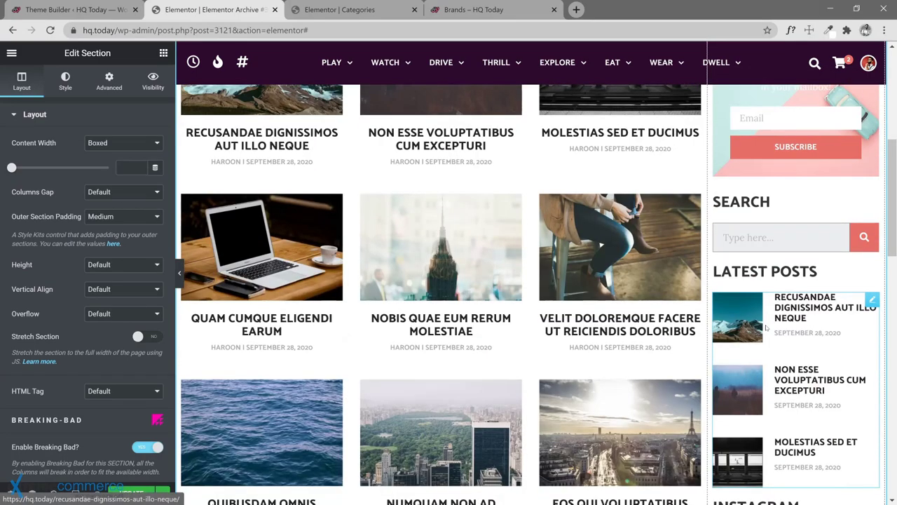
pyautogui.scroll(-2, 795, 365)
pyautogui.scroll(5, 638, 254)
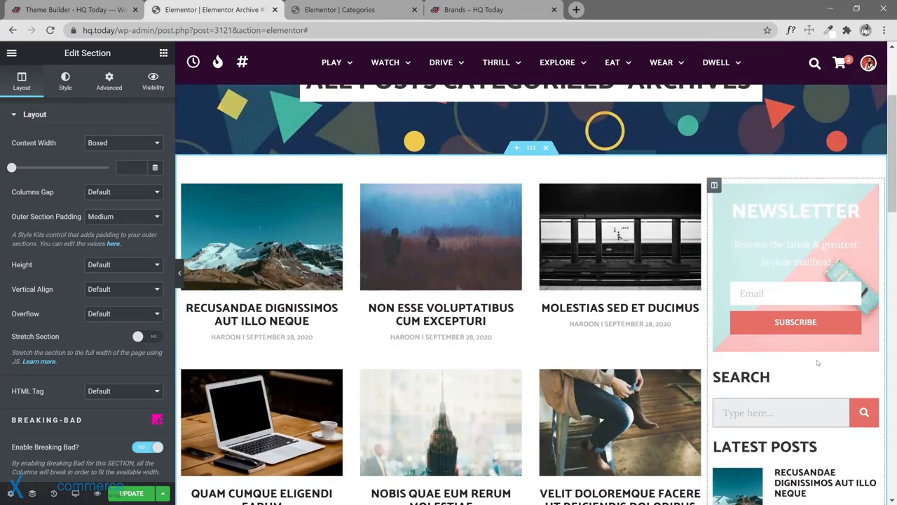
pyautogui.scroll(-4, 834, 285)
pyautogui.scroll(2, 833, 240)
pyautogui.scroll(2, 833, 240)
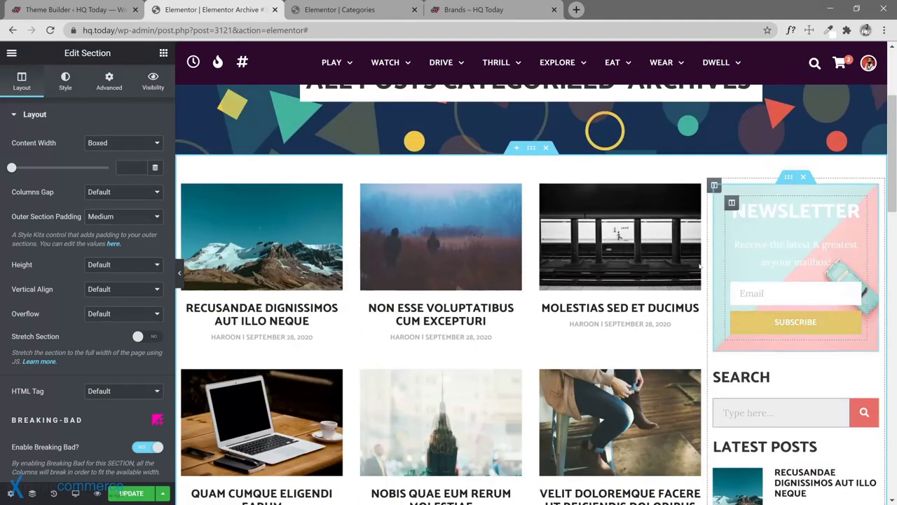
pyautogui.rightClick(696, 196)
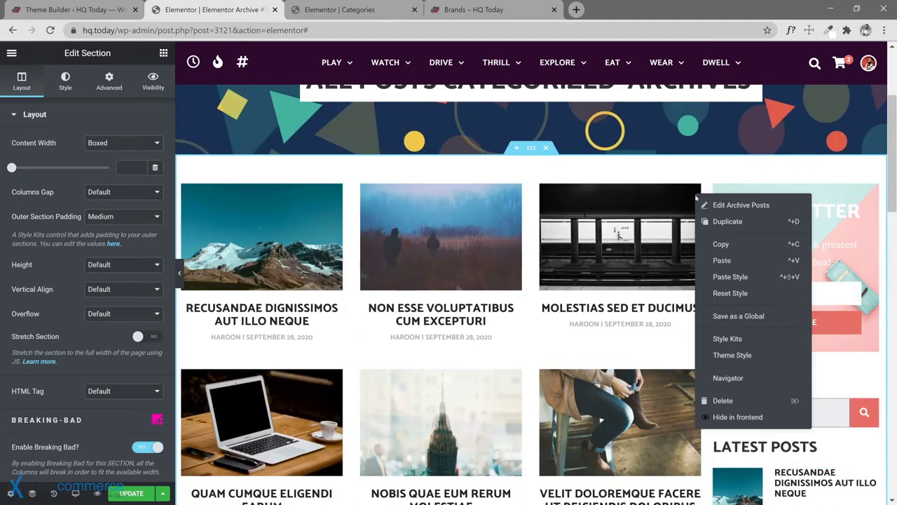
pyautogui.click(691, 192)
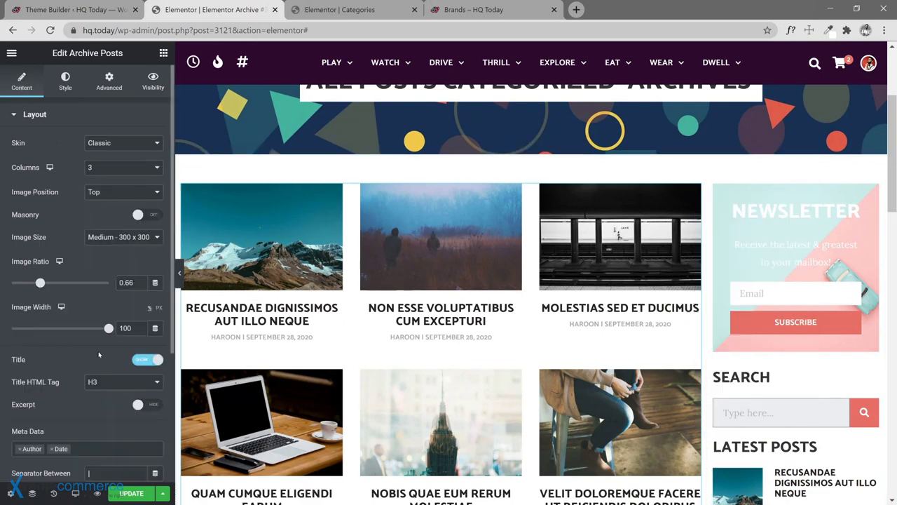
pyautogui.scroll(-3, 95, 368)
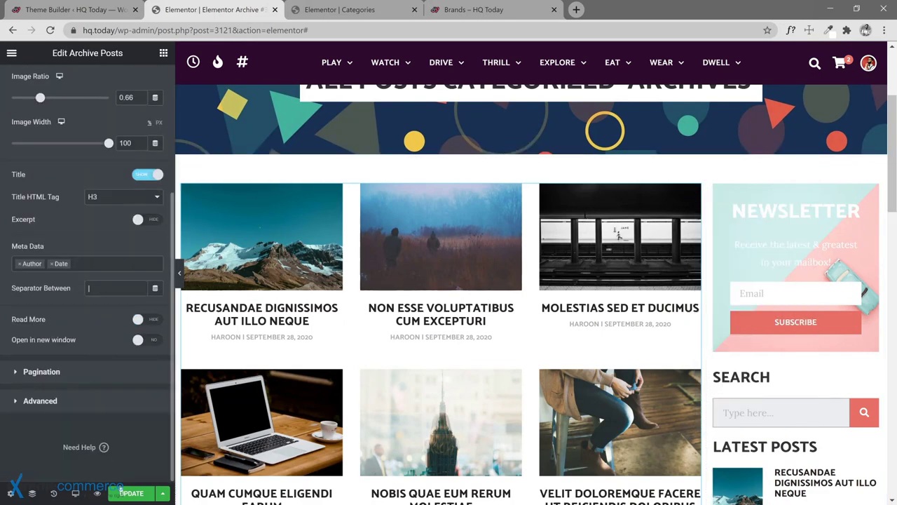
pyautogui.click(132, 493)
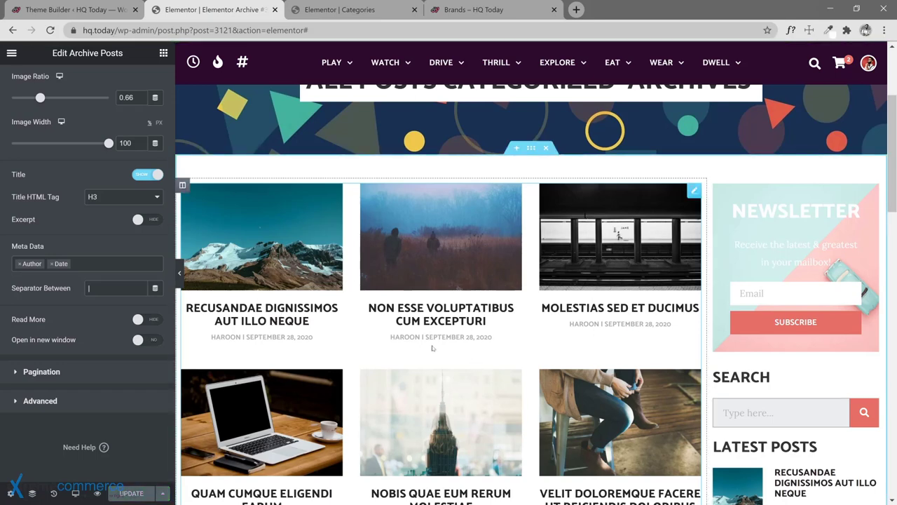
# - Remove the Author and Date metadata from the archive posts, update the template, and open its general settings
pyautogui.click(19, 263)
pyautogui.click(20, 265)
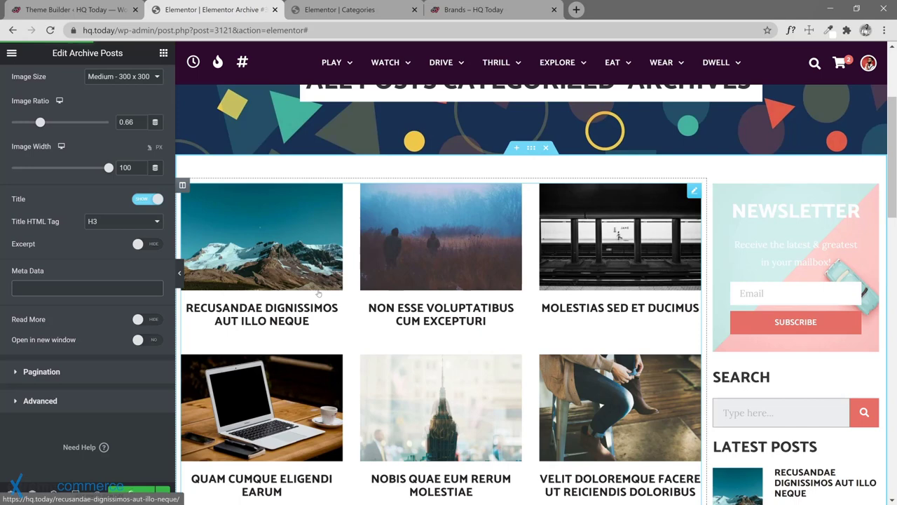
pyautogui.click(11, 492)
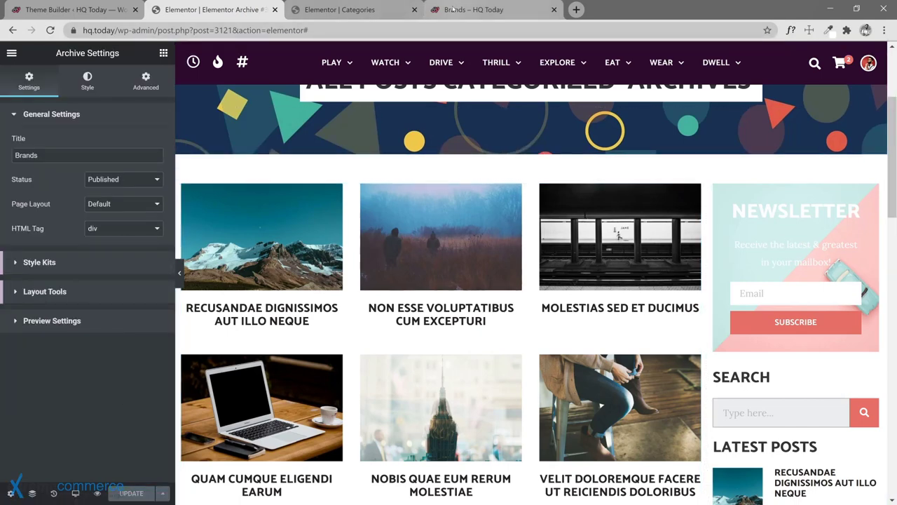
# - Reload the live Brands archive page and examine how the brand logos fit in the post grid
pyautogui.click(466, 9)
pyautogui.click(50, 29)
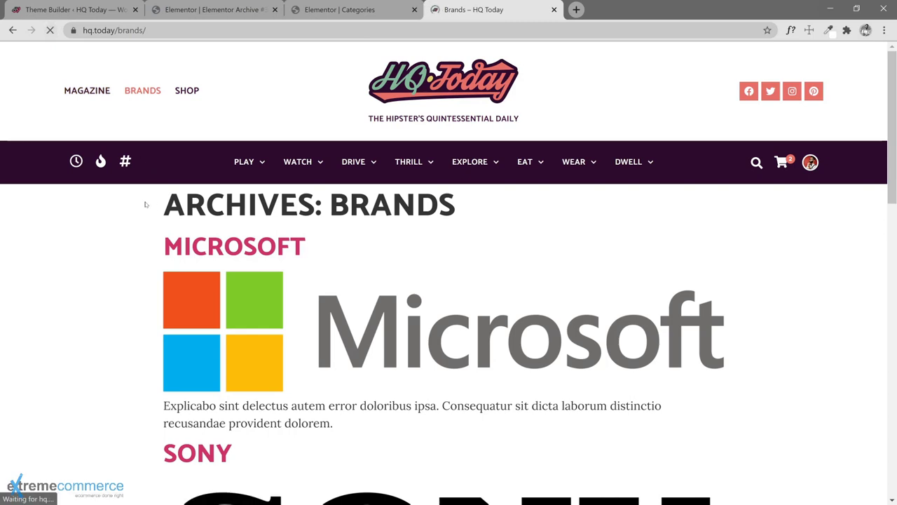
pyautogui.scroll(-2, 192, 278)
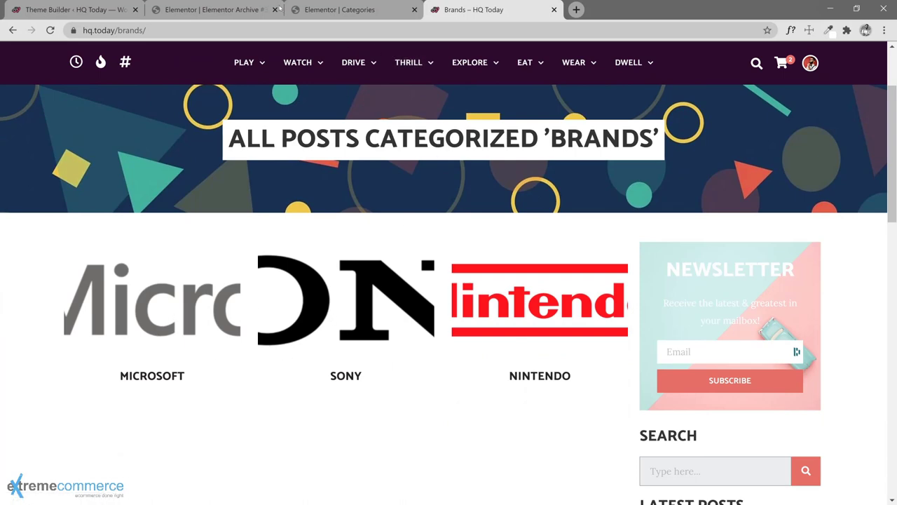
# - Clear the image ratio of the Archive Posts widget in the Brands template
pyautogui.click(233, 12)
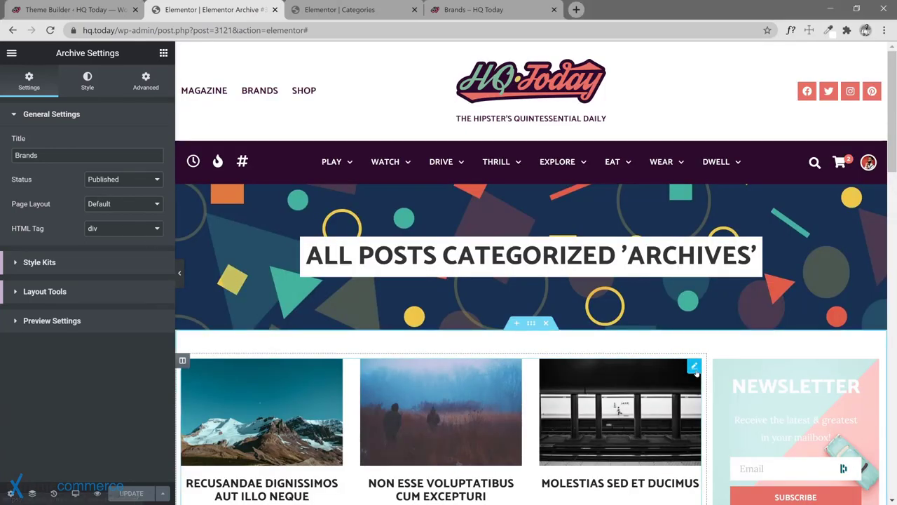
pyautogui.click(692, 365)
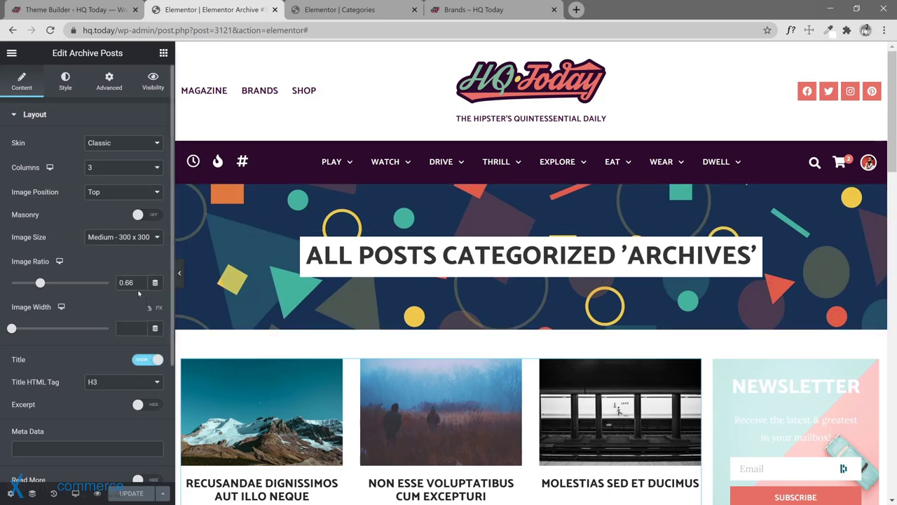
pyautogui.doubleClick(128, 282)
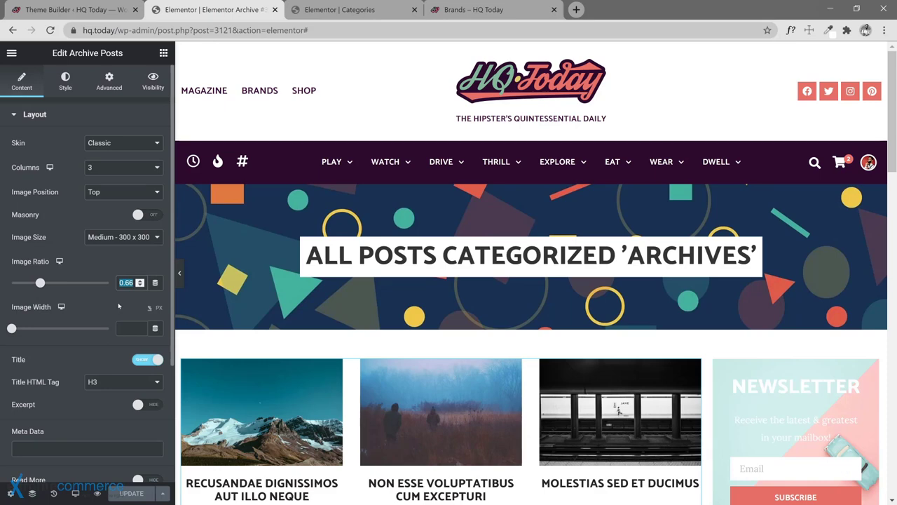
pyautogui.scroll(-3, 119, 306)
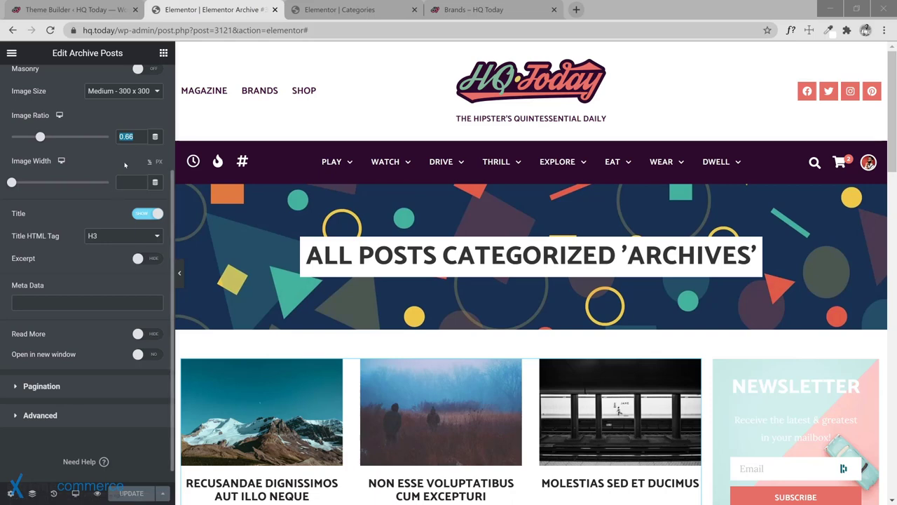
pyautogui.scroll(3, 112, 210)
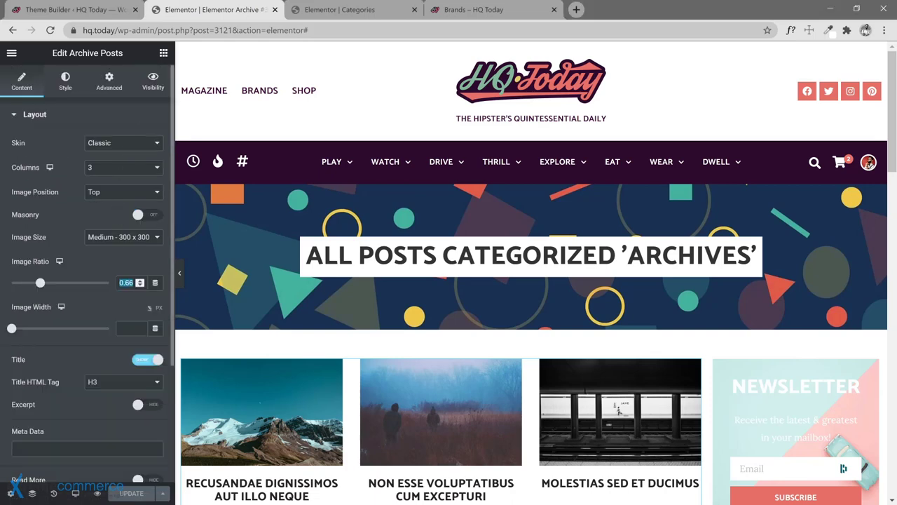
pyautogui.click(131, 282)
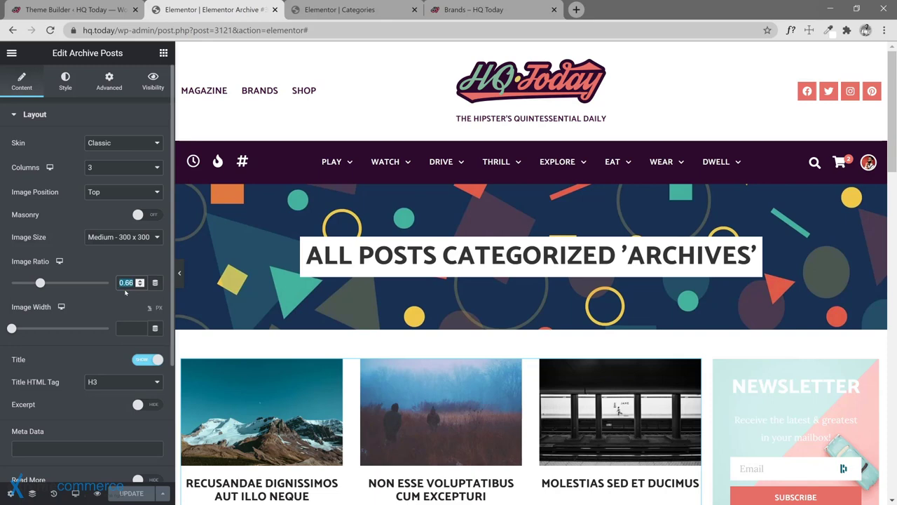
pyautogui.press('BackSpace')
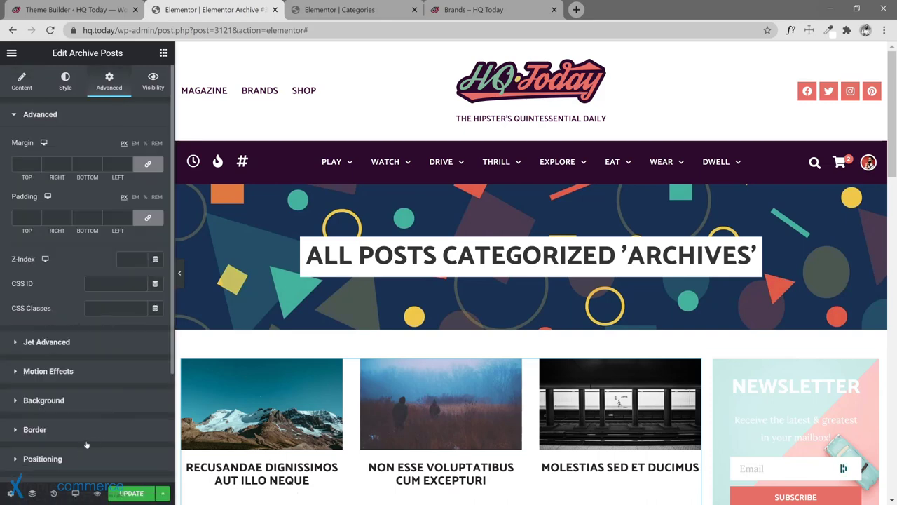
# - Add custom CSS to the Archive Posts widget giving thumbnails a 150px minimum height and centred flex alignment, and update the template
pyautogui.scroll(-2, 92, 429)
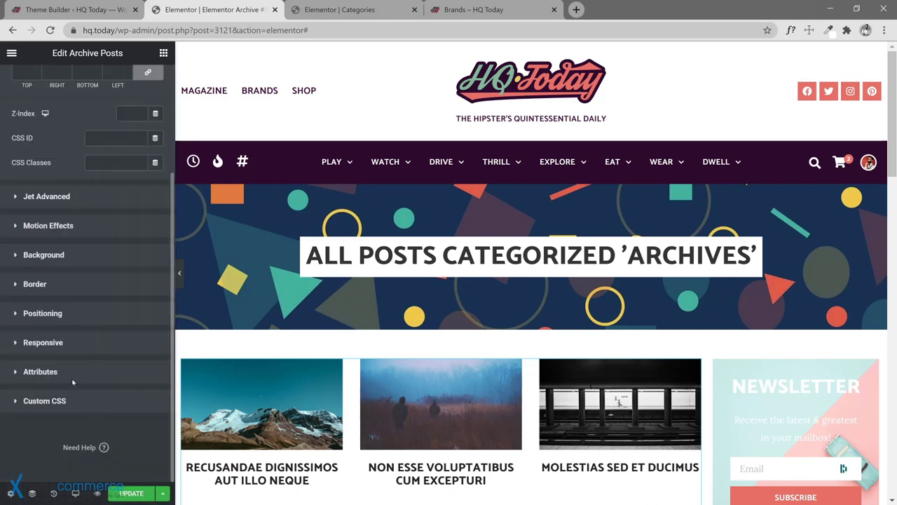
pyautogui.click(73, 400)
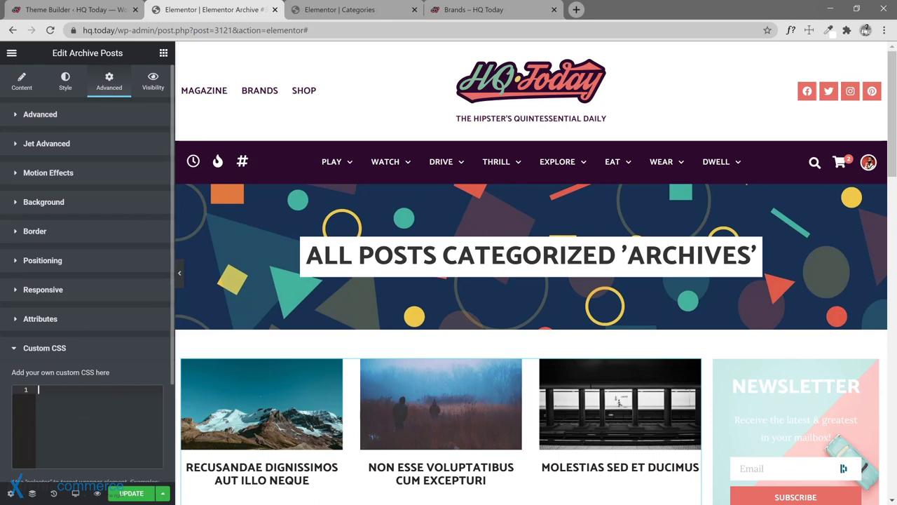
pyautogui.hotkey('ctrl', 'v')
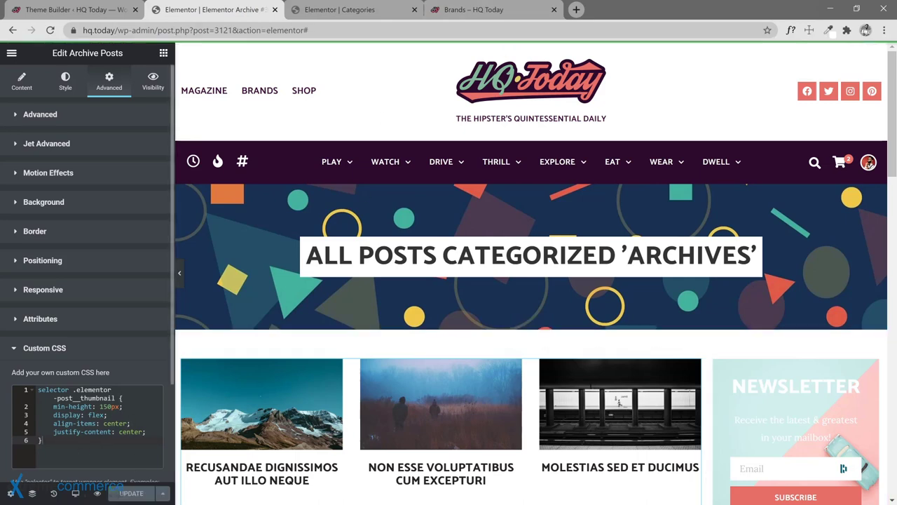
# - Reload the live Brands page and check the logo thumbnails and the banner title
pyautogui.click(462, 16)
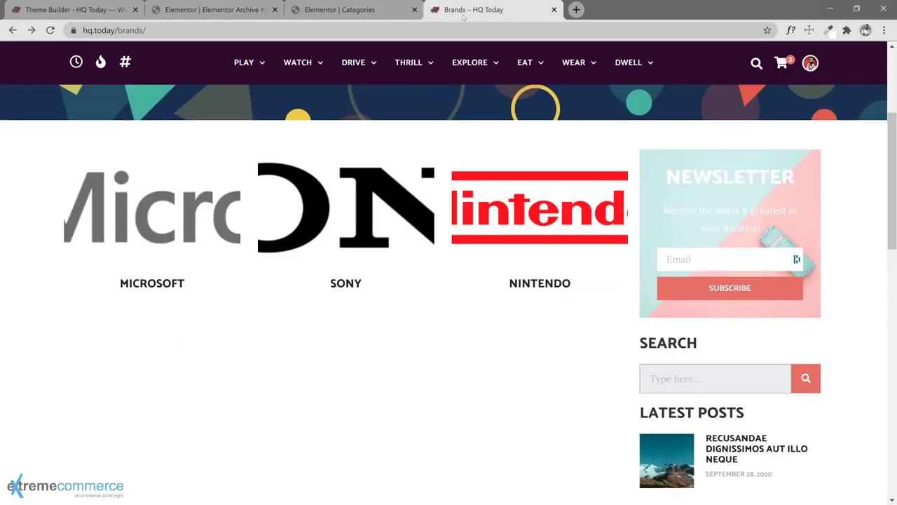
pyautogui.click(51, 31)
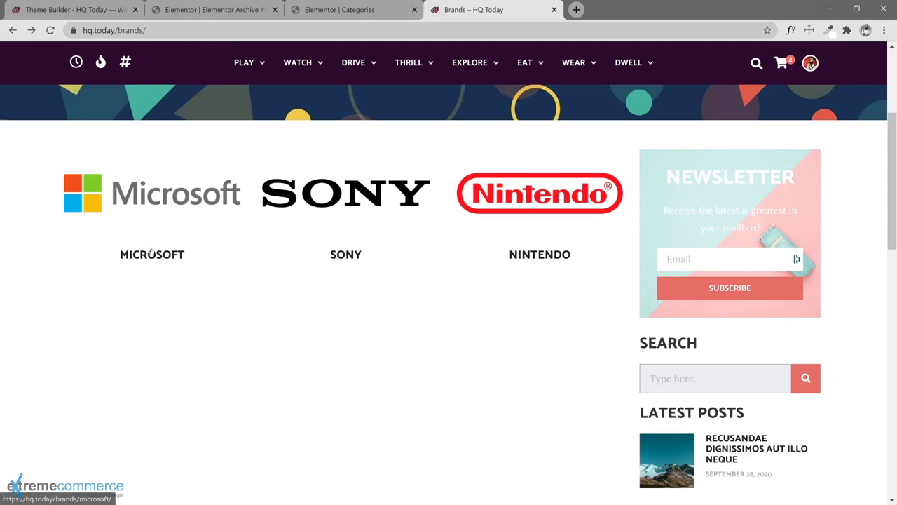
pyautogui.scroll(2, 175, 256)
pyautogui.scroll(-1, 345, 280)
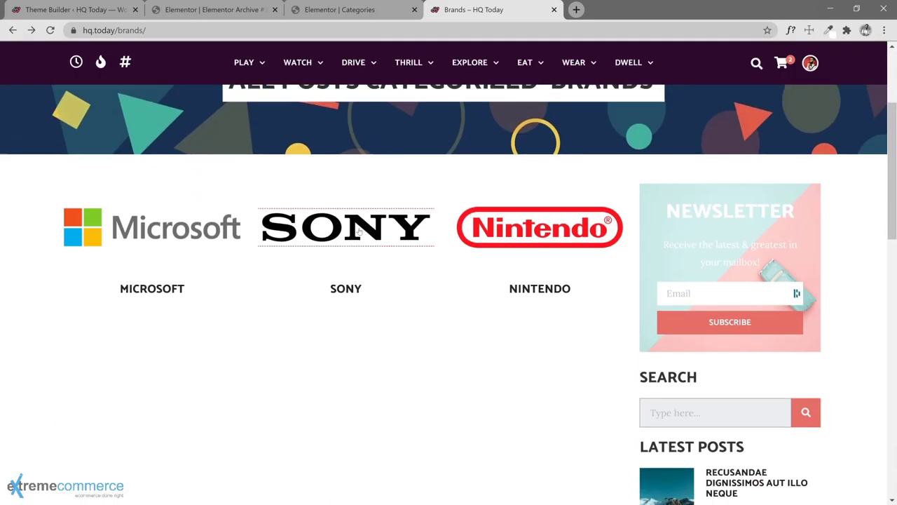
pyautogui.scroll(2, 461, 315)
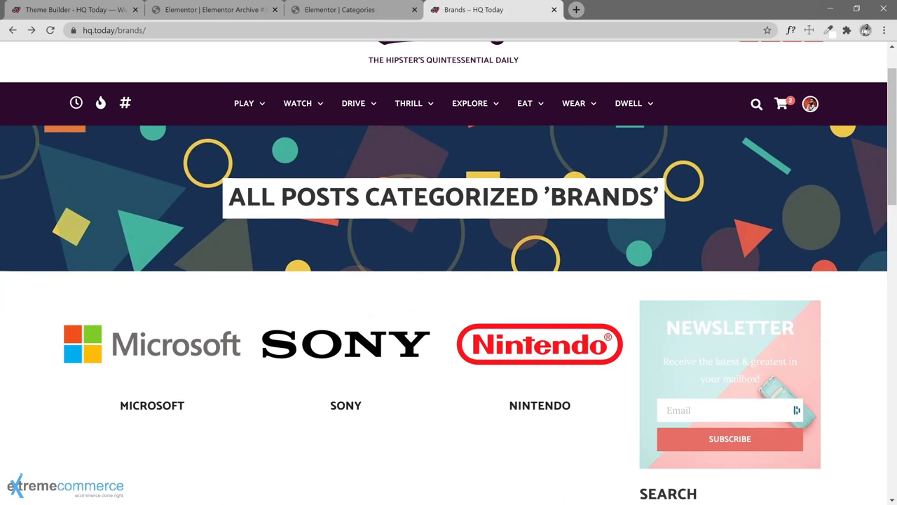
# - Add a Heading widget with the text "Brands" beneath the Archive Title in the Brands template's banner section
pyautogui.click(320, 12)
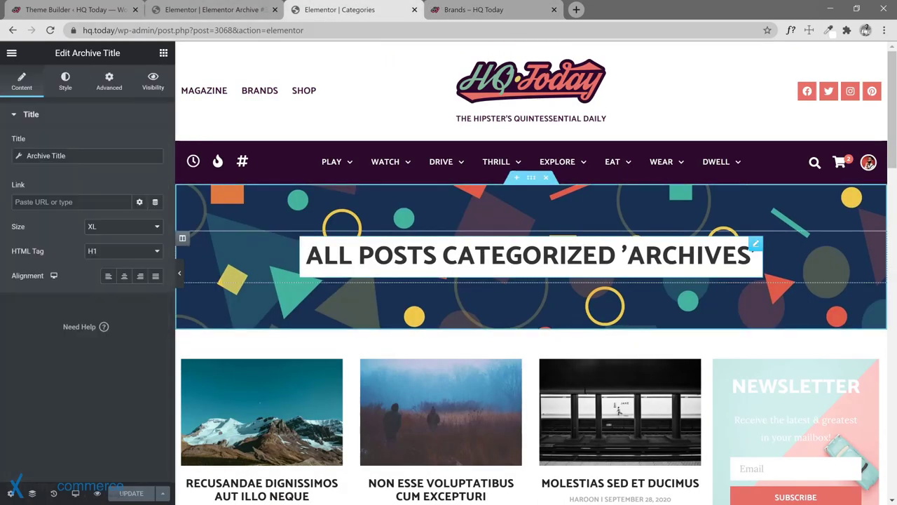
pyautogui.click(253, 16)
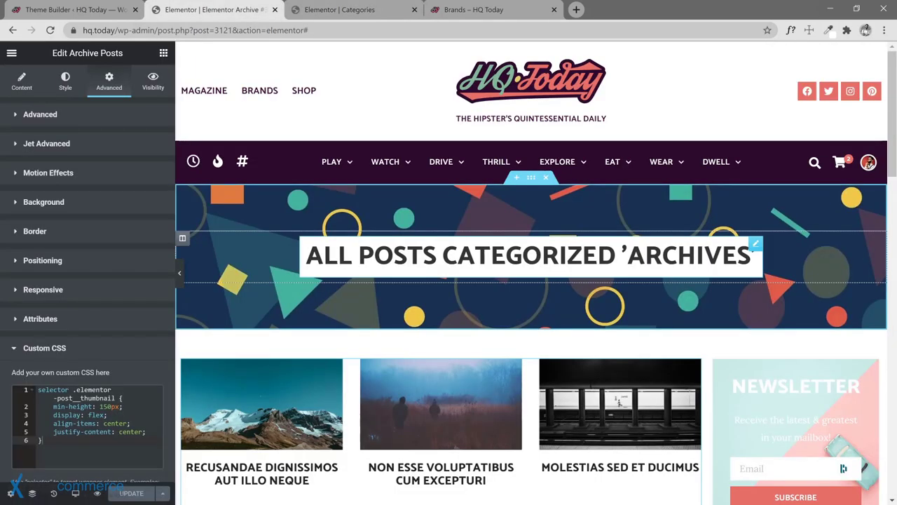
pyautogui.click(755, 243)
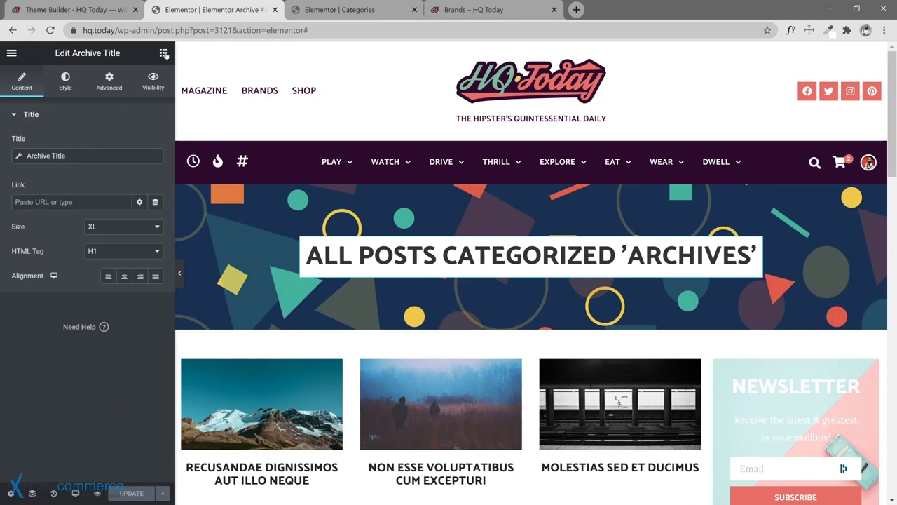
pyautogui.click(163, 53)
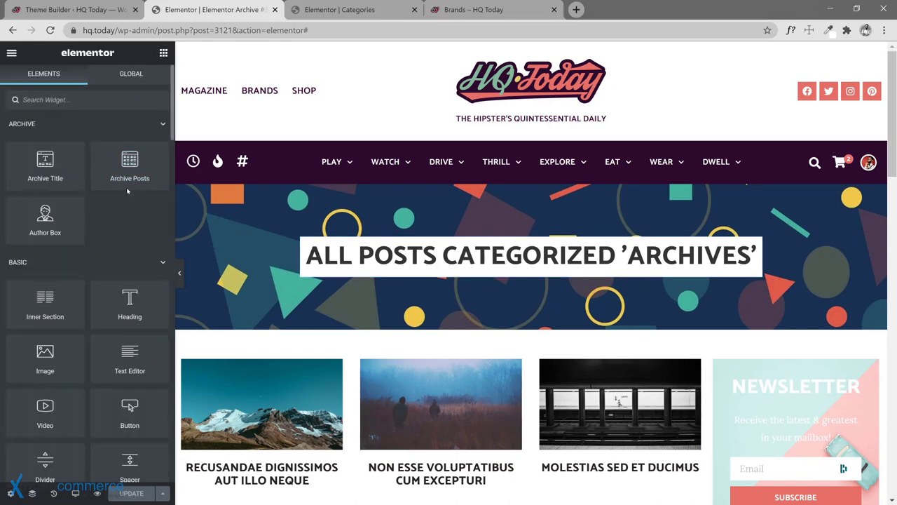
pyautogui.moveTo(371, 251); pyautogui.dragTo(403, 269)
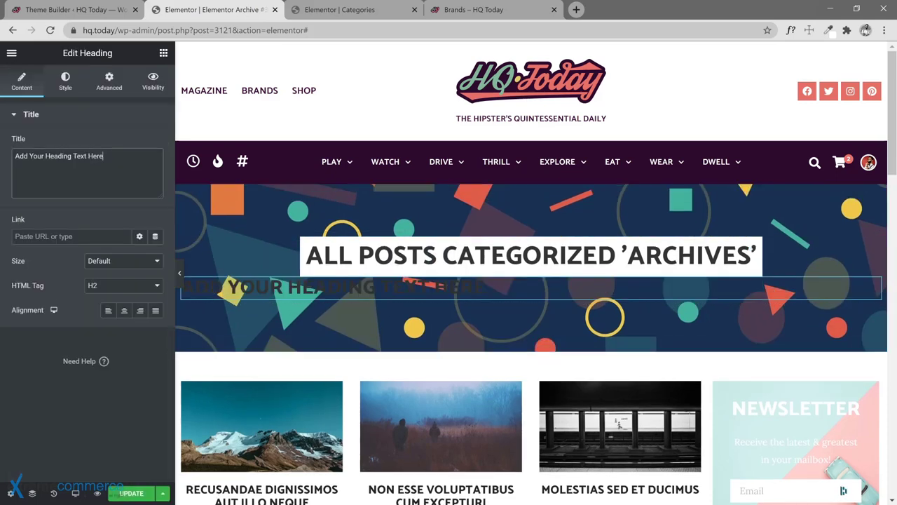
pyautogui.hotkey('ctrl', 'a')
pyautogui.press('BackSpace')
pyautogui.write('Brands')
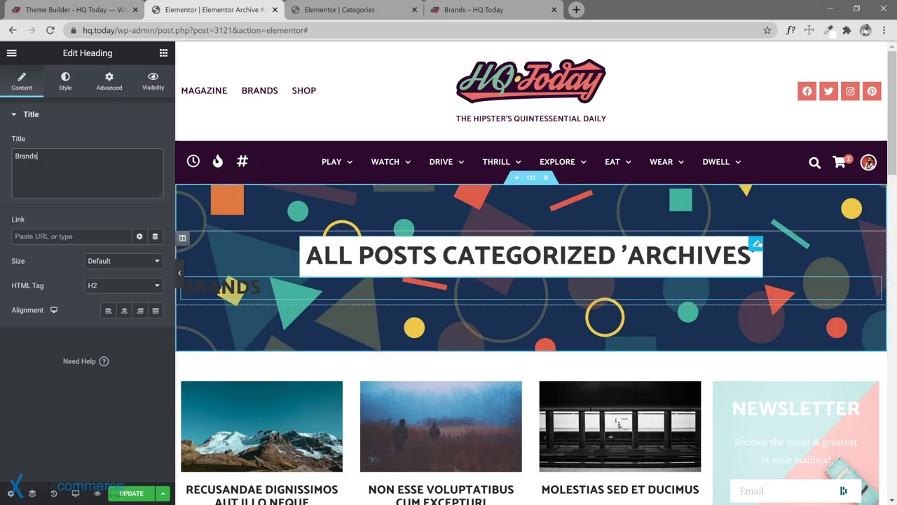
# - Copy the Archive Title's style onto the Brands heading and set the heading's size to XL
pyautogui.rightClick(757, 244)
pyautogui.click(778, 290)
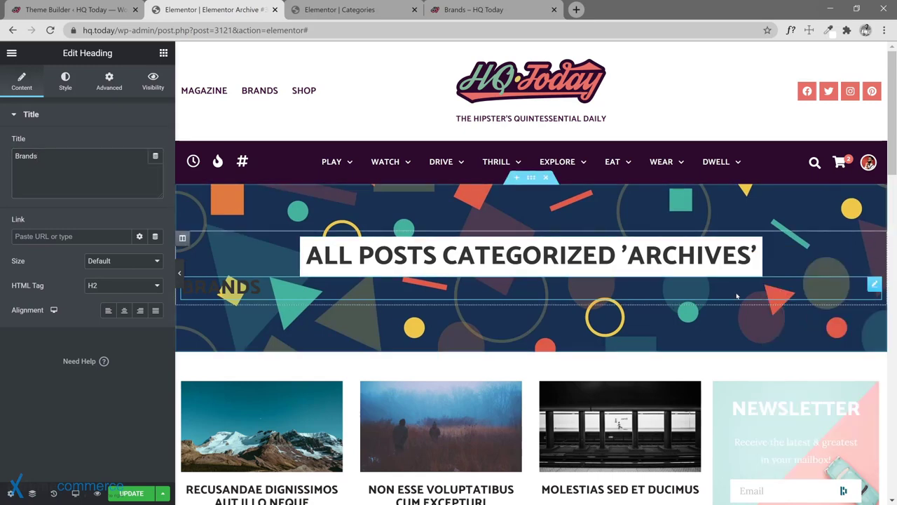
pyautogui.rightClick(876, 288)
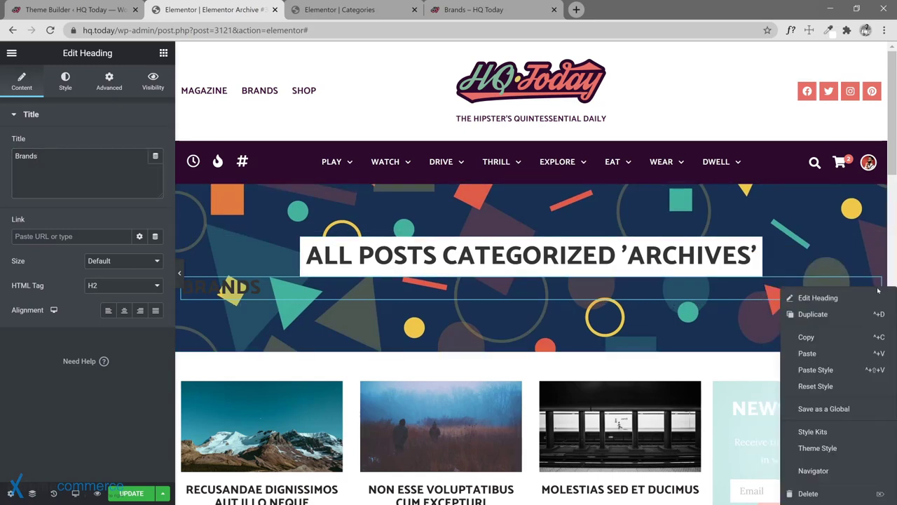
pyautogui.click(816, 369)
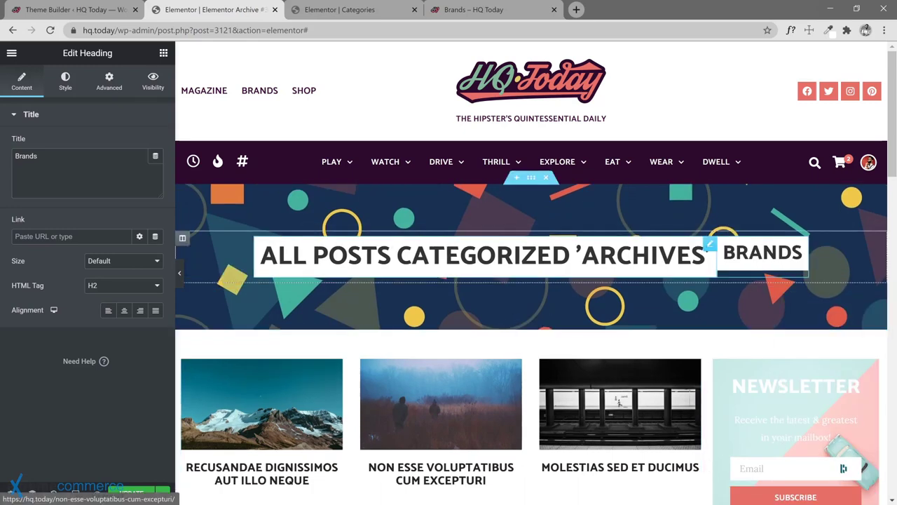
pyautogui.click(115, 262)
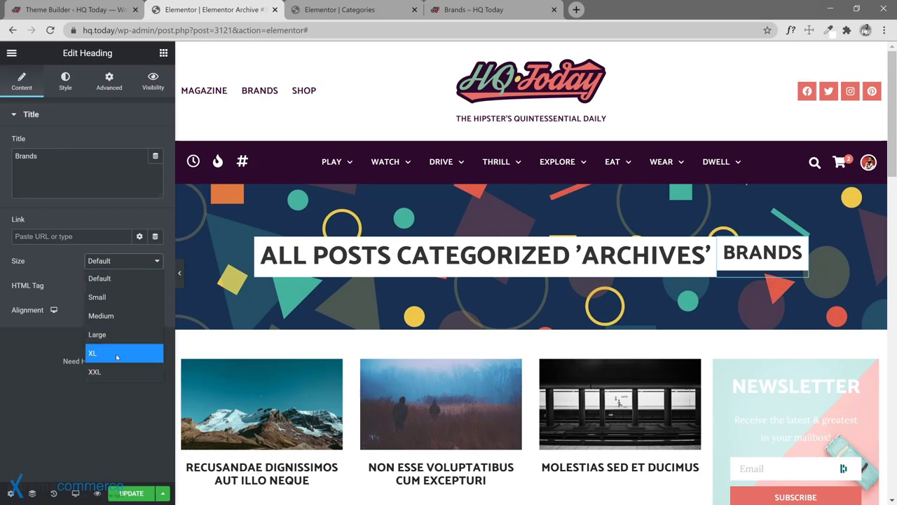
pyautogui.click(112, 353)
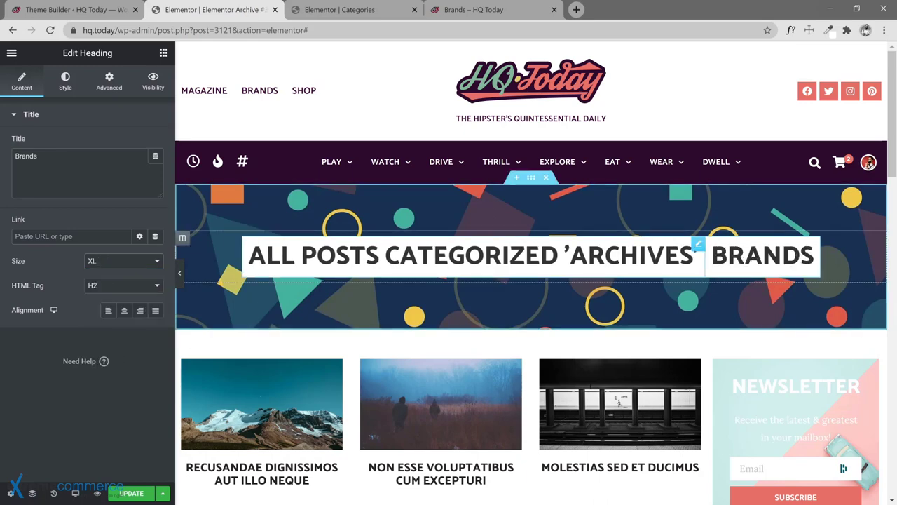
# - Delete the Archive Title widget from the banner and update the template
pyautogui.rightClick(697, 247)
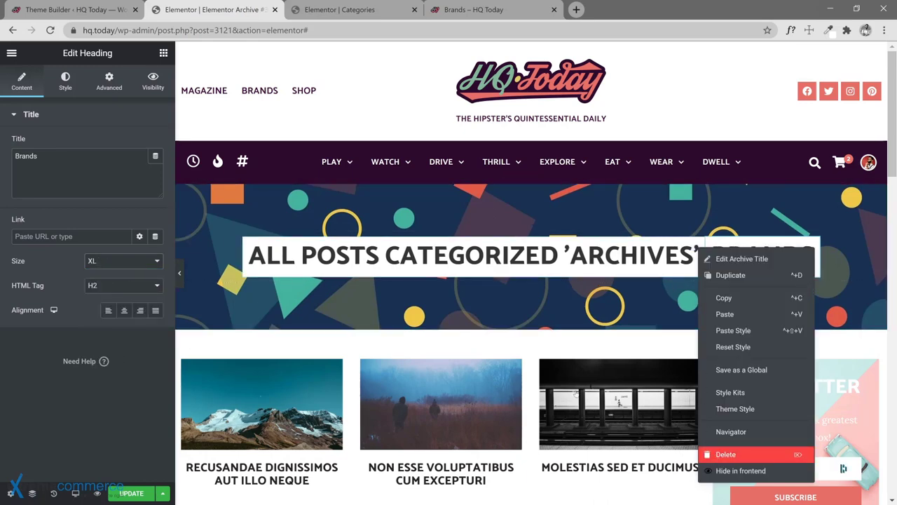
pyautogui.press('Escape')
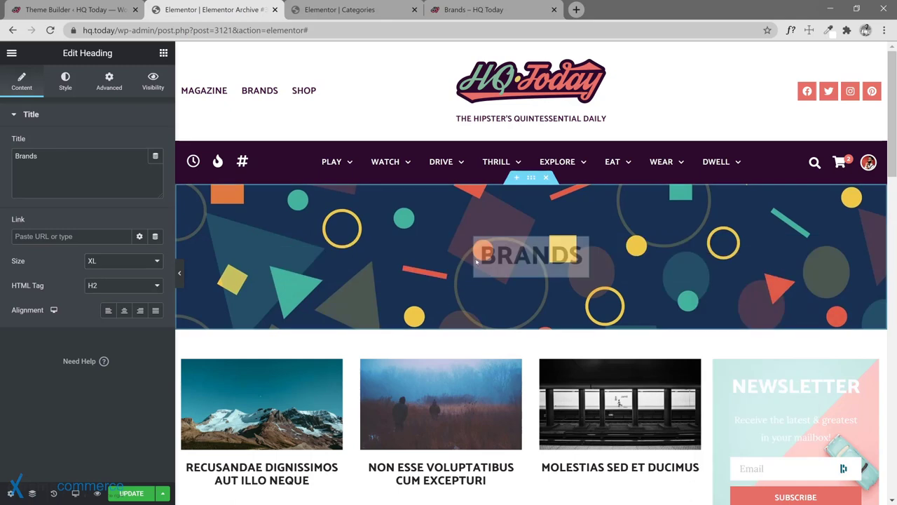
pyautogui.click(144, 493)
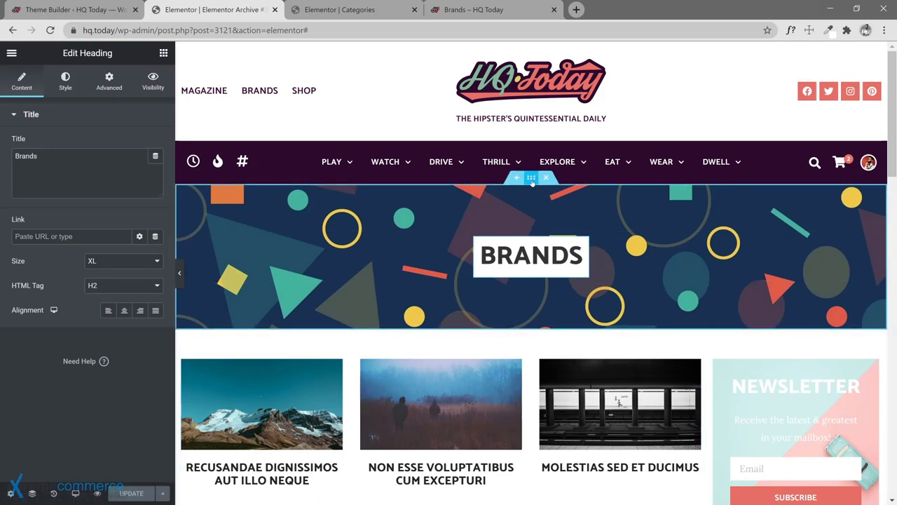
# - Replace the banner section's background image with Seamess-Retro-Pattern.jpg from the media library
pyautogui.click(531, 179)
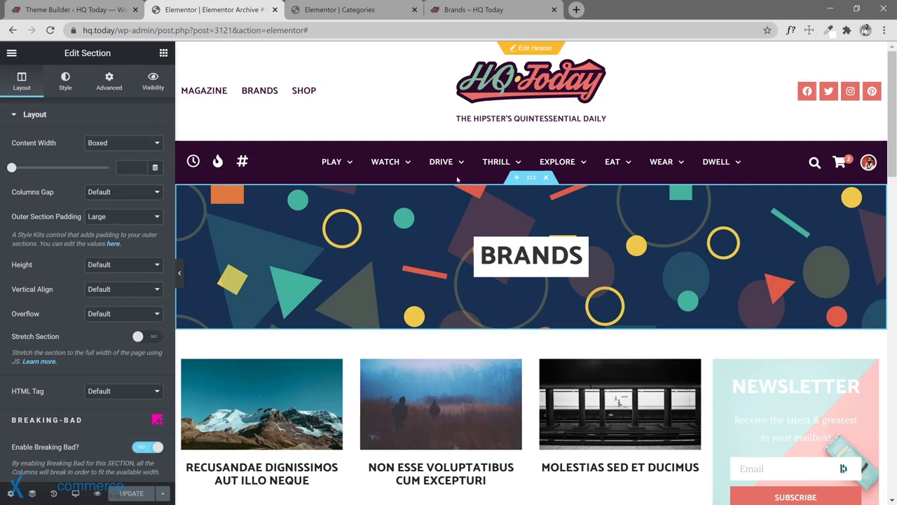
pyautogui.click(65, 80)
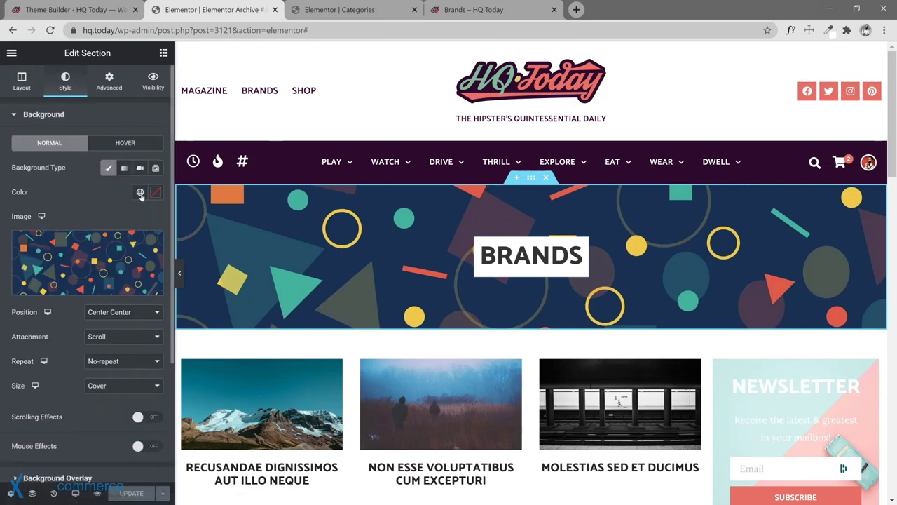
pyautogui.click(101, 265)
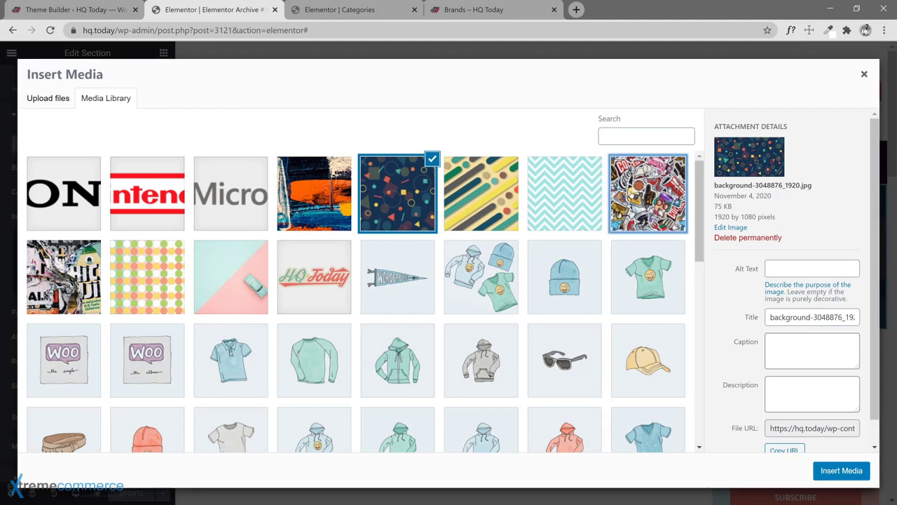
pyautogui.click(633, 195)
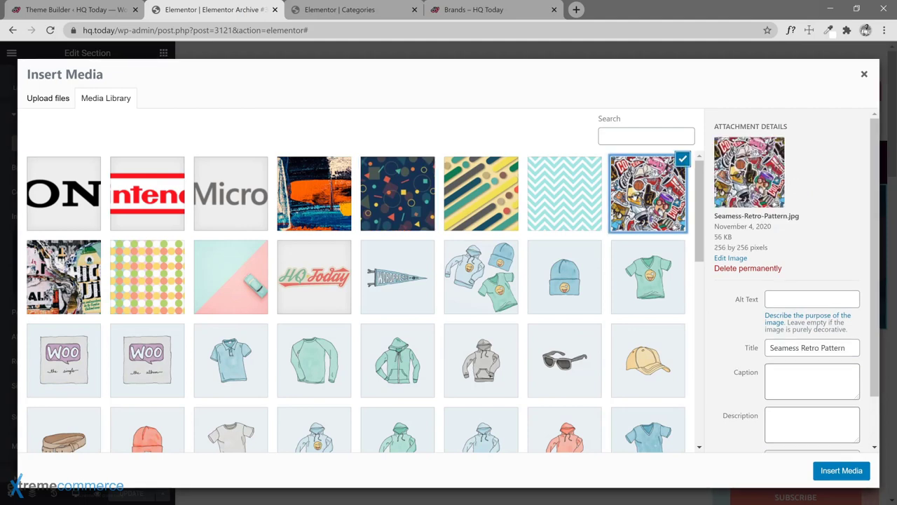
pyautogui.click(824, 469)
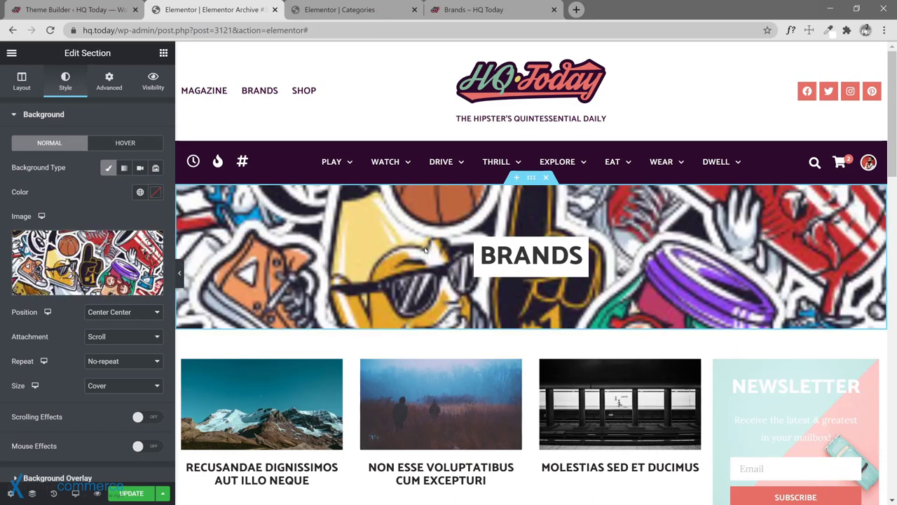
# - Set the banner background to Default size and Repeat, with its attachment on Scroll, and update the template
pyautogui.click(116, 387)
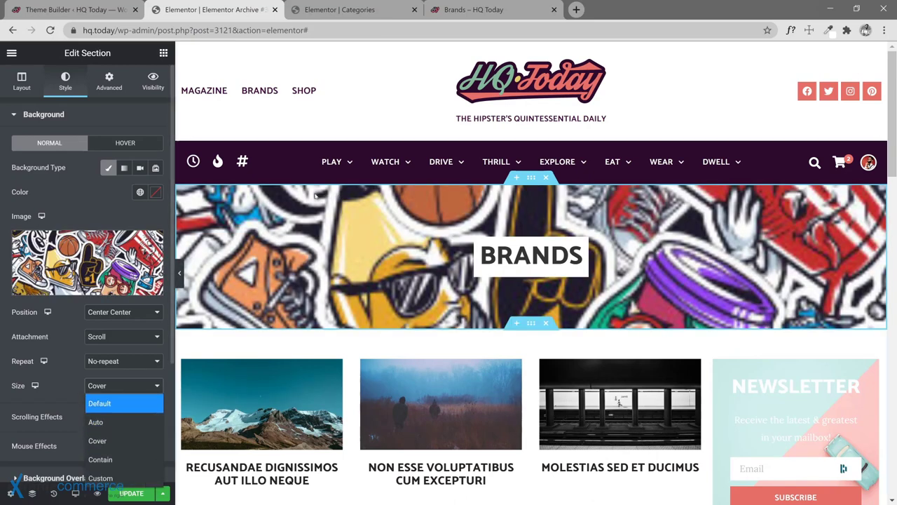
pyautogui.click(99, 403)
pyautogui.click(121, 362)
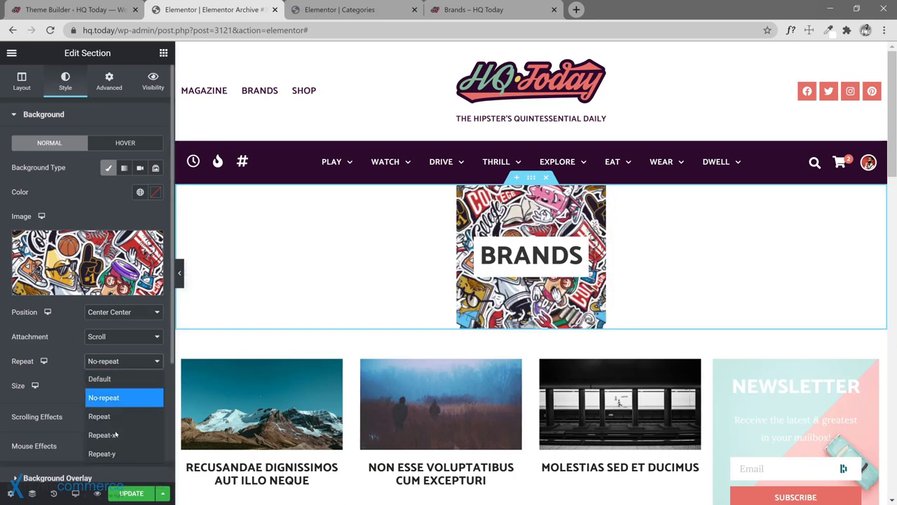
pyautogui.click(114, 416)
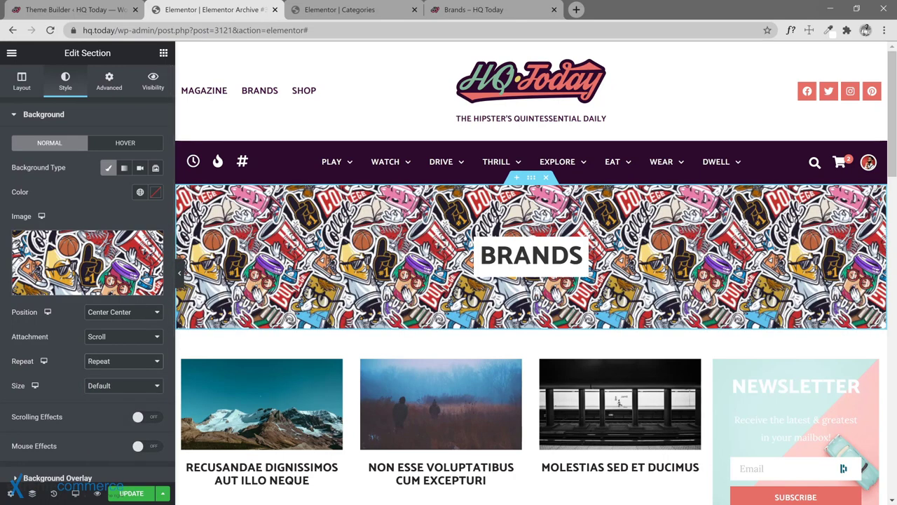
pyautogui.click(116, 339)
pyautogui.click(115, 354)
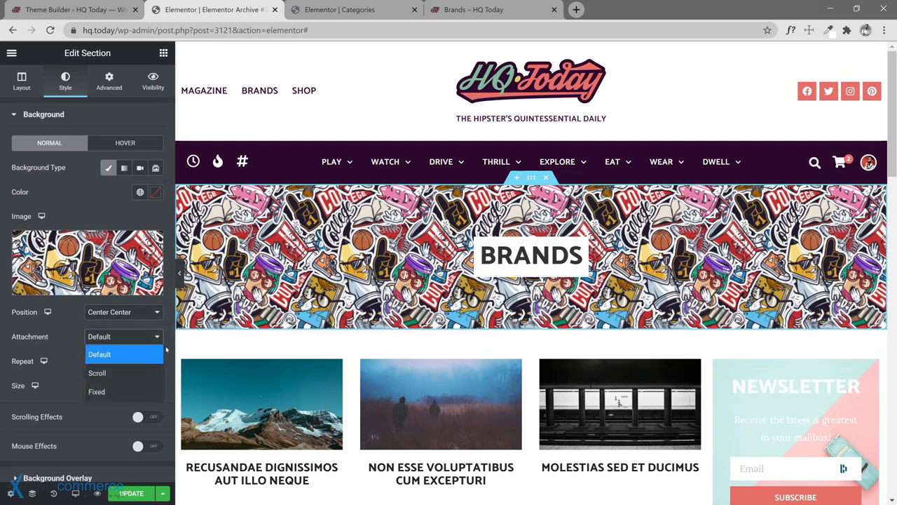
pyautogui.click(119, 342)
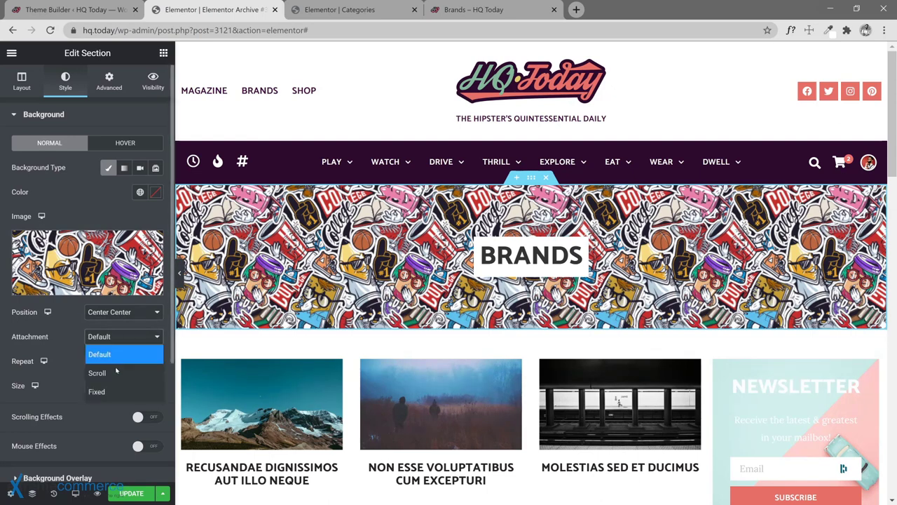
pyautogui.click(112, 373)
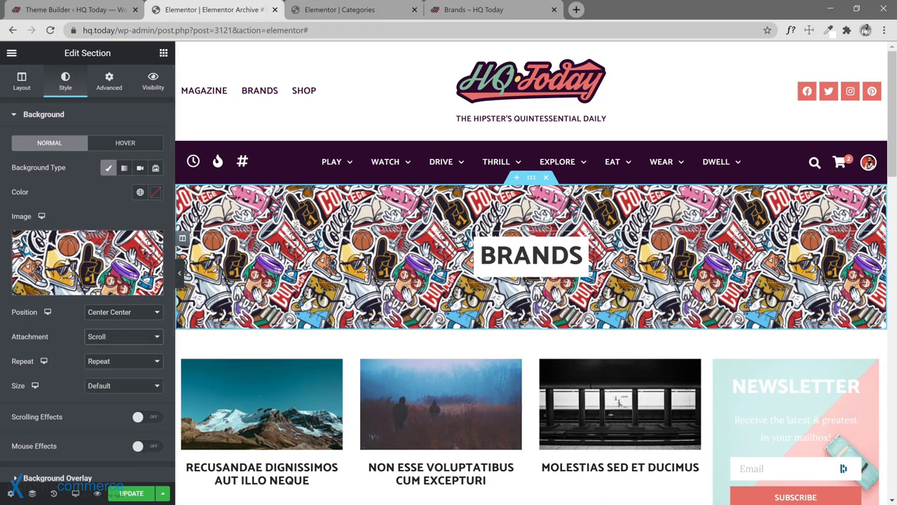
pyautogui.click(116, 494)
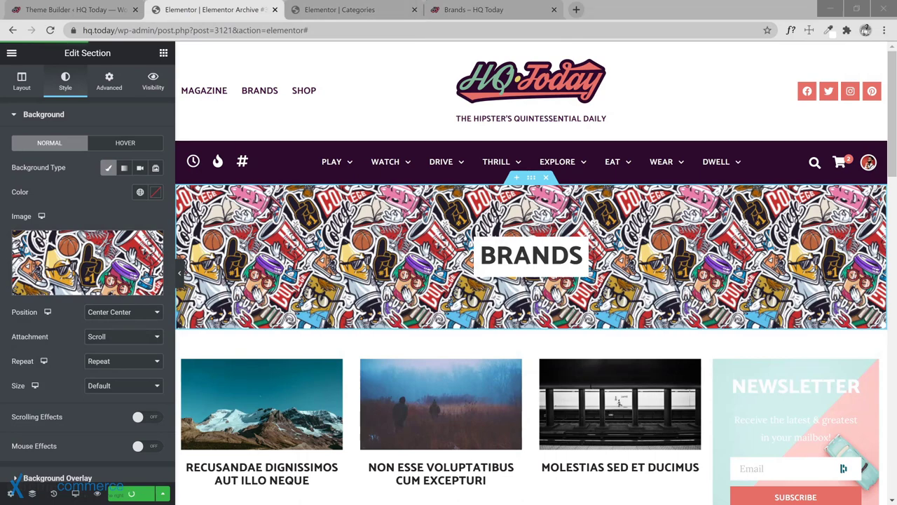
# - Reload the live Brands page and examine the patterned banner, the new heading and the brand grid
pyautogui.click(435, 16)
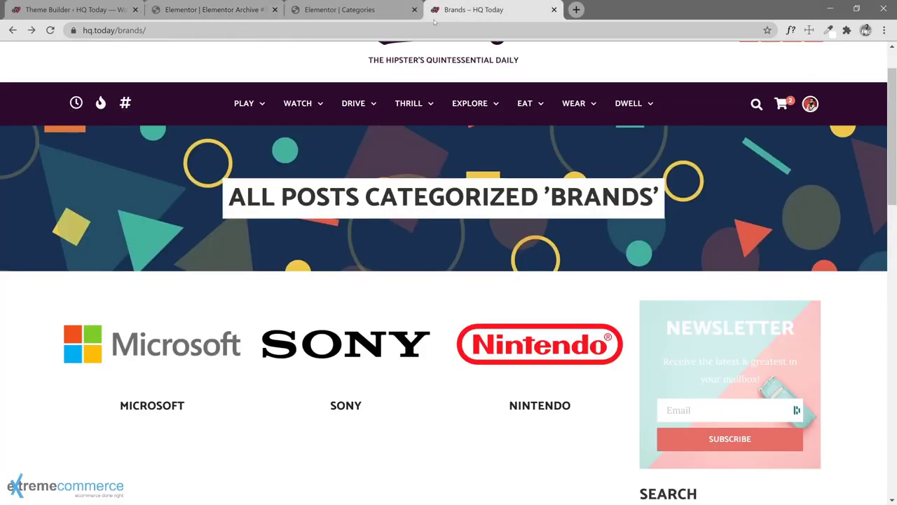
pyautogui.click(50, 30)
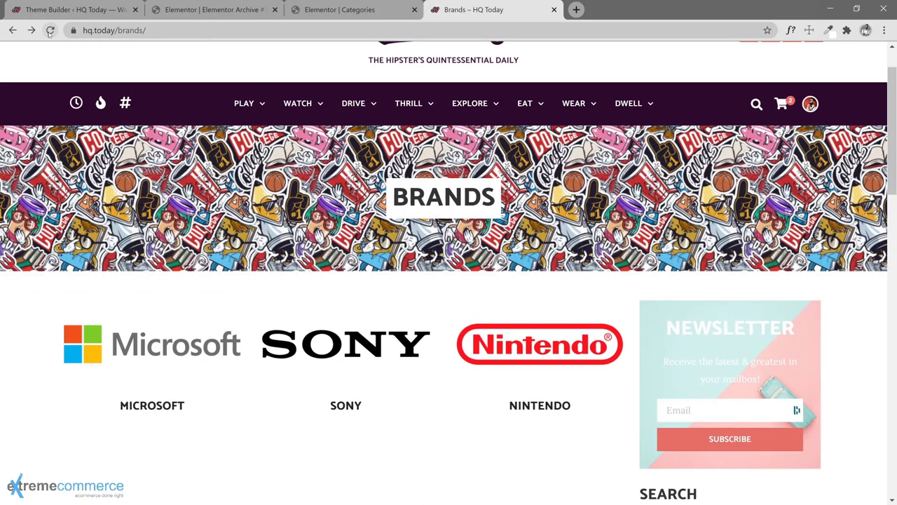
pyautogui.scroll(-2, 444, 181)
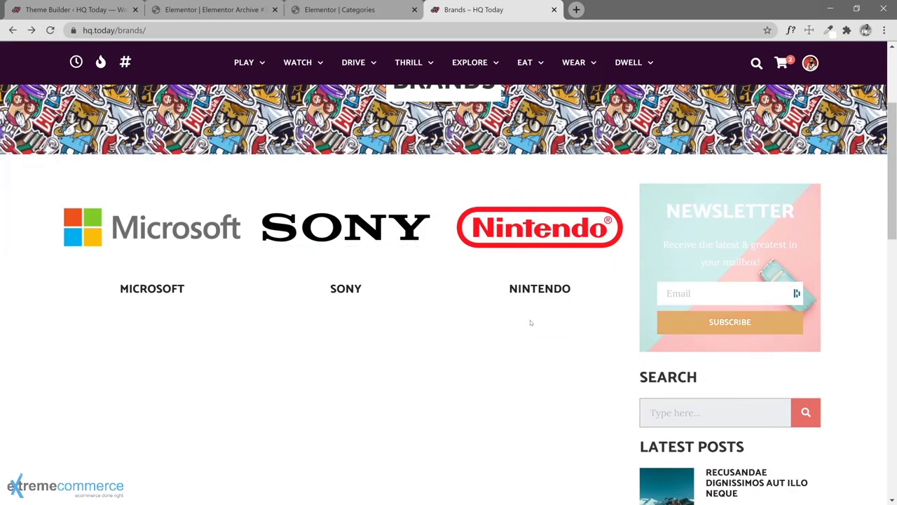
pyautogui.scroll(-10, 553, 262)
pyautogui.scroll(10, 562, 274)
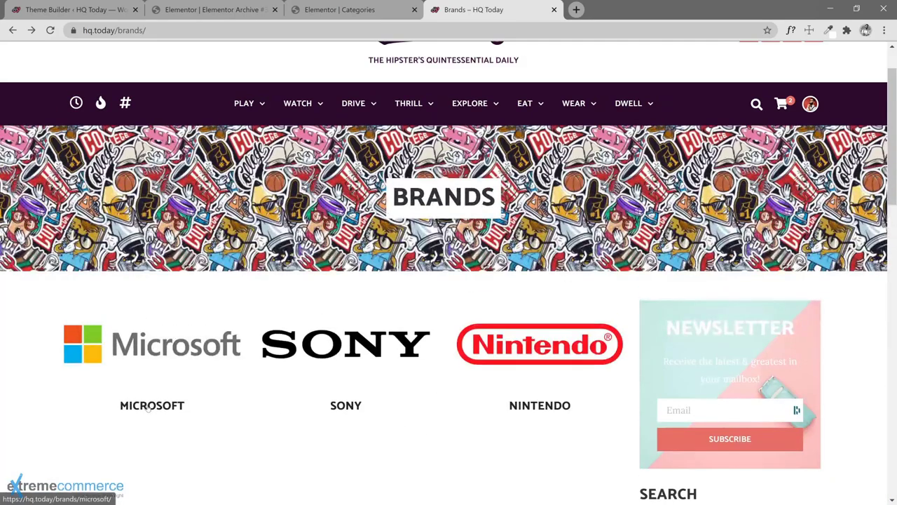
pyautogui.scroll(-2, 536, 407)
pyautogui.scroll(-4, 536, 406)
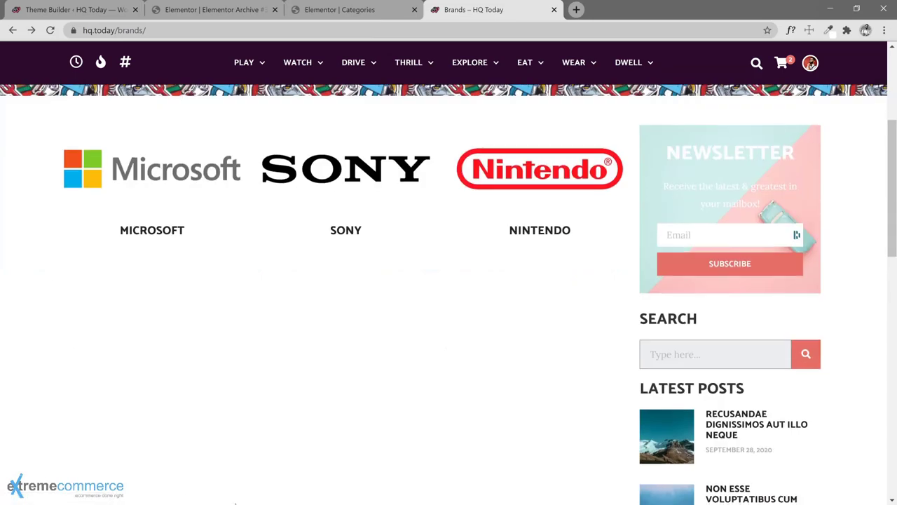
pyautogui.scroll(8, 483, 290)
pyautogui.scroll(-3, 301, 245)
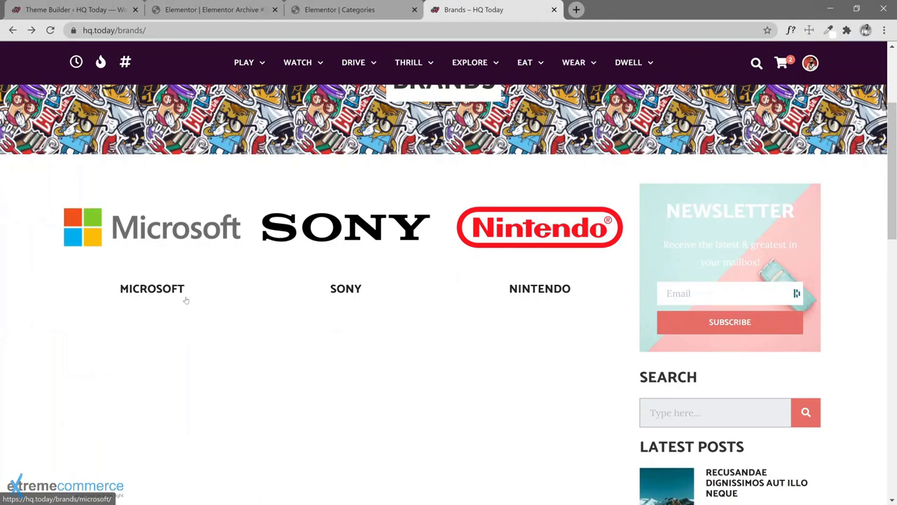
pyautogui.click(233, 9)
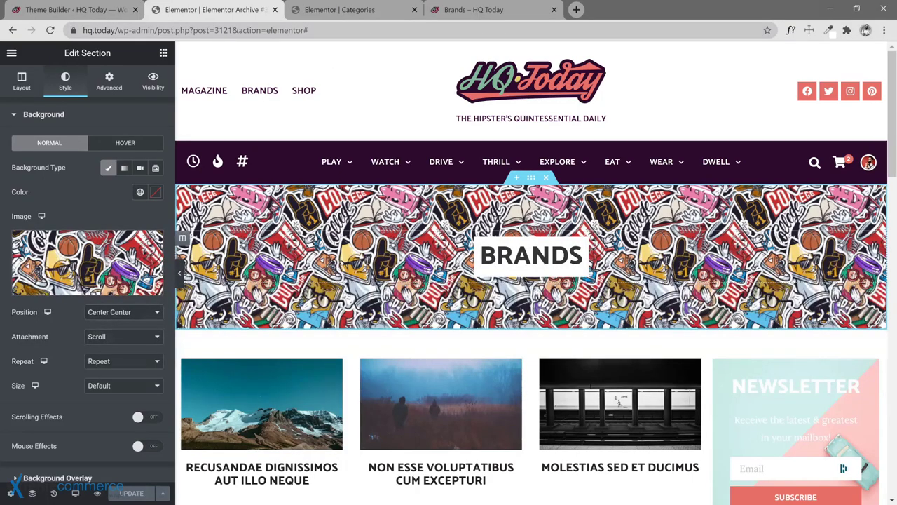
pyautogui.click(380, 11)
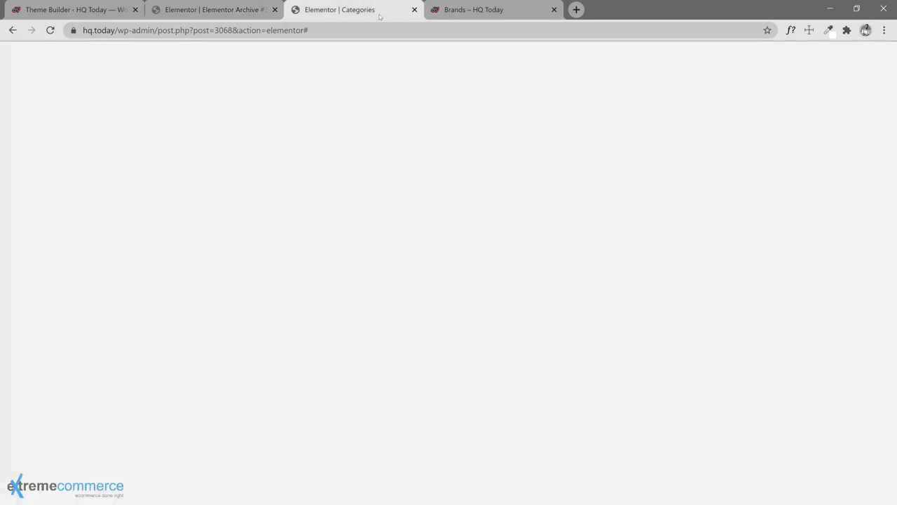
pyautogui.click(473, 9)
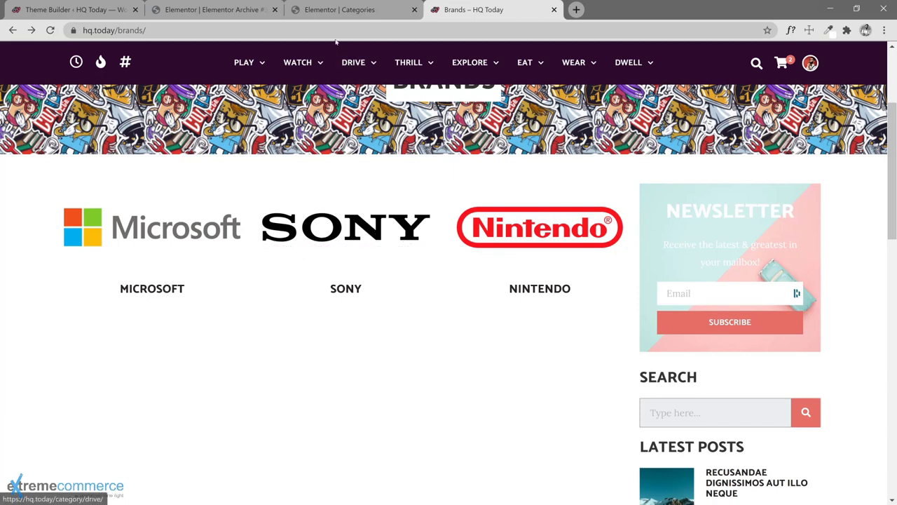
# - Open the Theme Builder template list in a new browser tab and launch the new visual Theme Builder
pyautogui.click(329, 12)
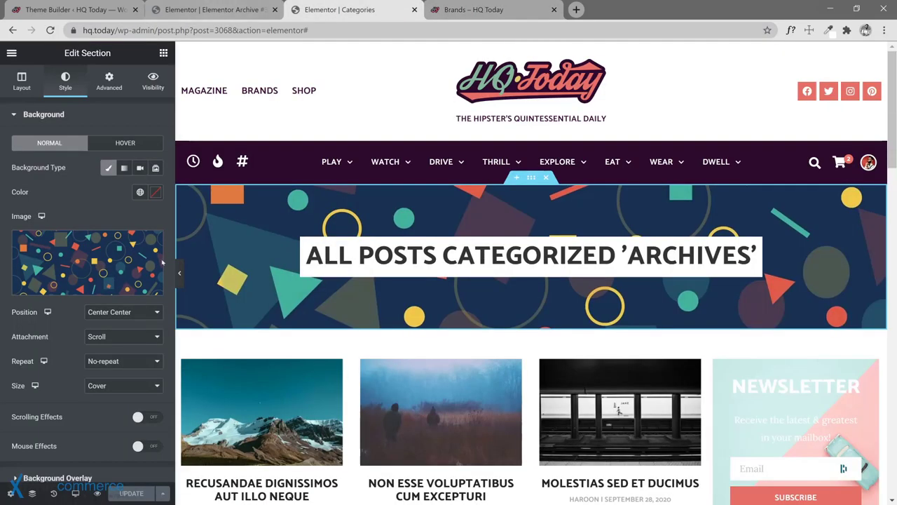
pyautogui.hotkey('ctrl', 'shift', 'Tab')
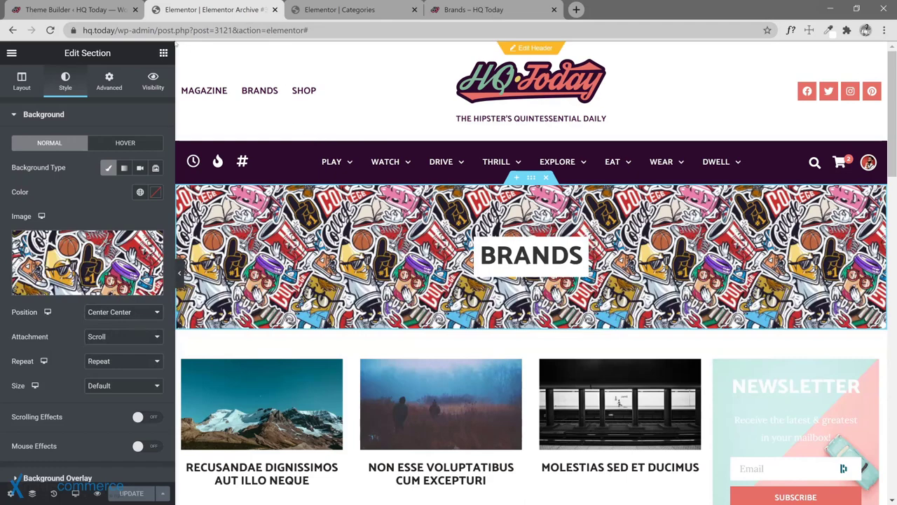
pyautogui.click(83, 11)
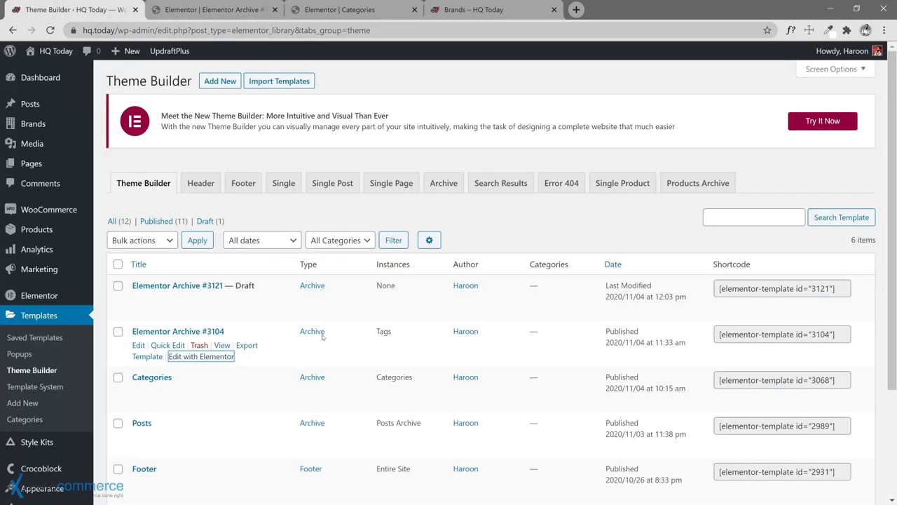
pyautogui.rightClick(58, 376)
pyautogui.click(104, 245)
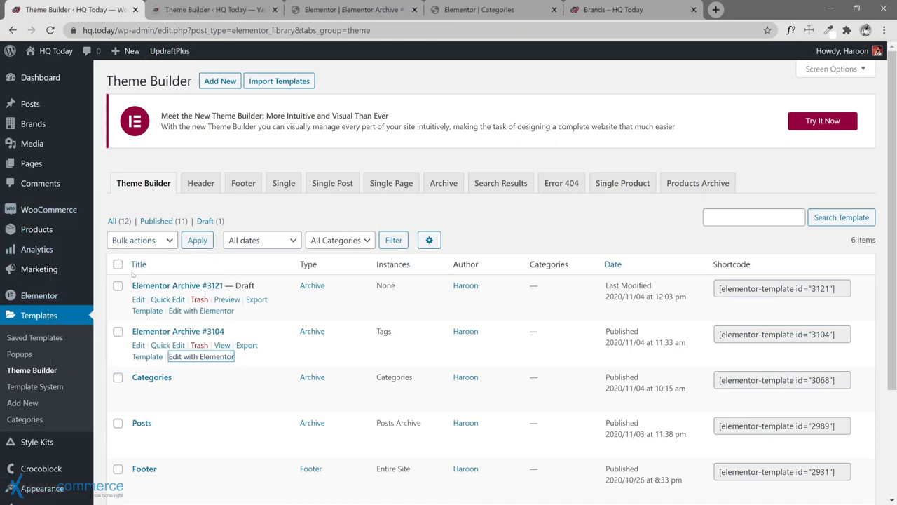
pyautogui.click(186, 12)
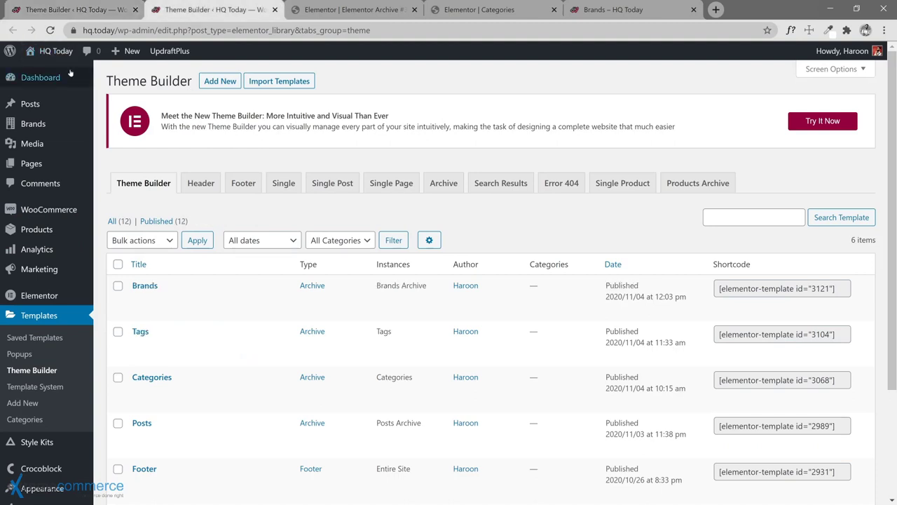
pyautogui.click(820, 127)
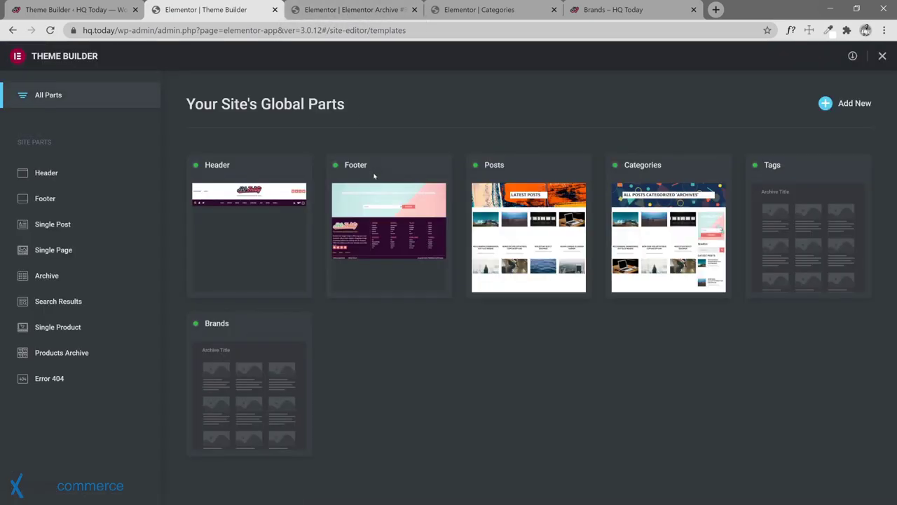
# - Create a new template among the Archive site parts and open it for editing
pyautogui.click(72, 277)
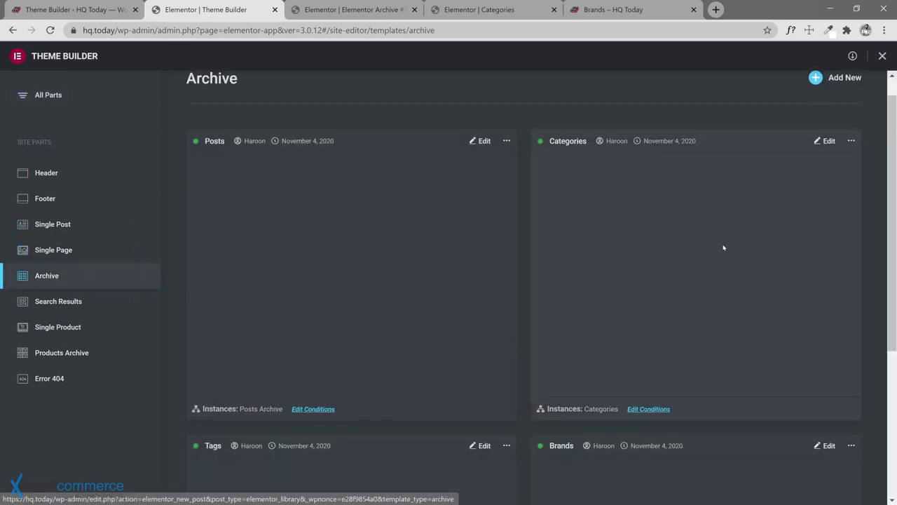
pyautogui.scroll(-3, 724, 247)
pyautogui.scroll(4, 724, 246)
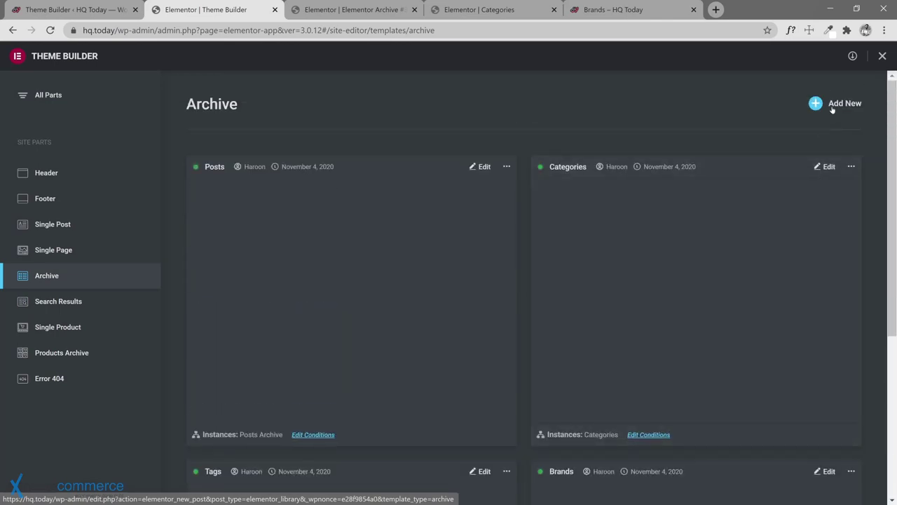
pyautogui.click(470, 170)
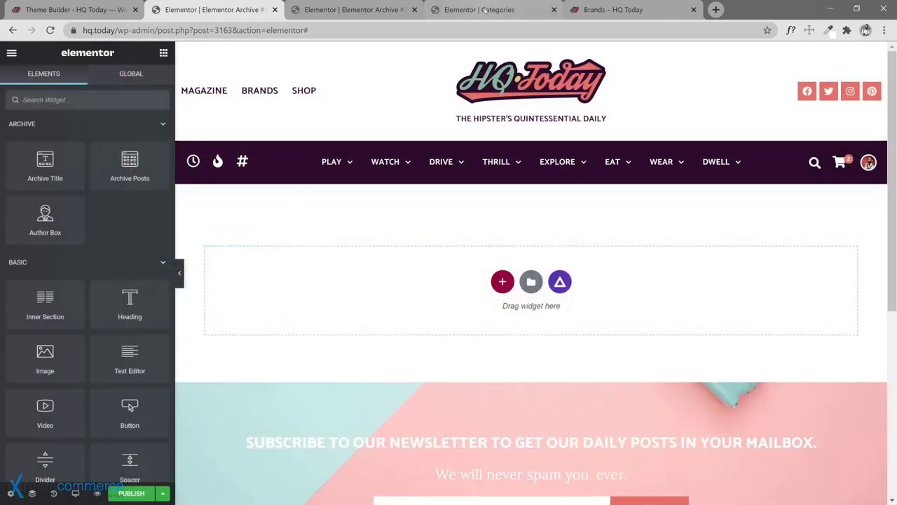
# - Copy the banner section from the Categories template and paste it into the new archive template
pyautogui.click(484, 10)
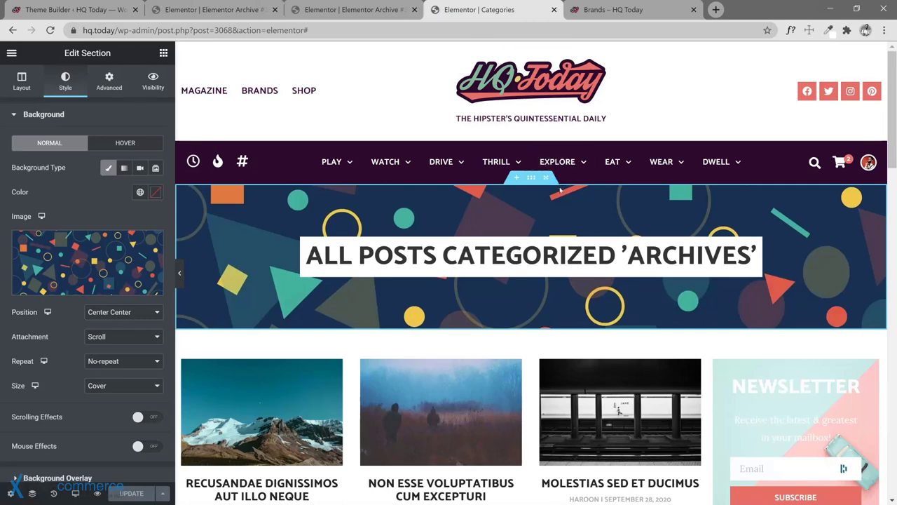
pyautogui.rightClick(526, 177)
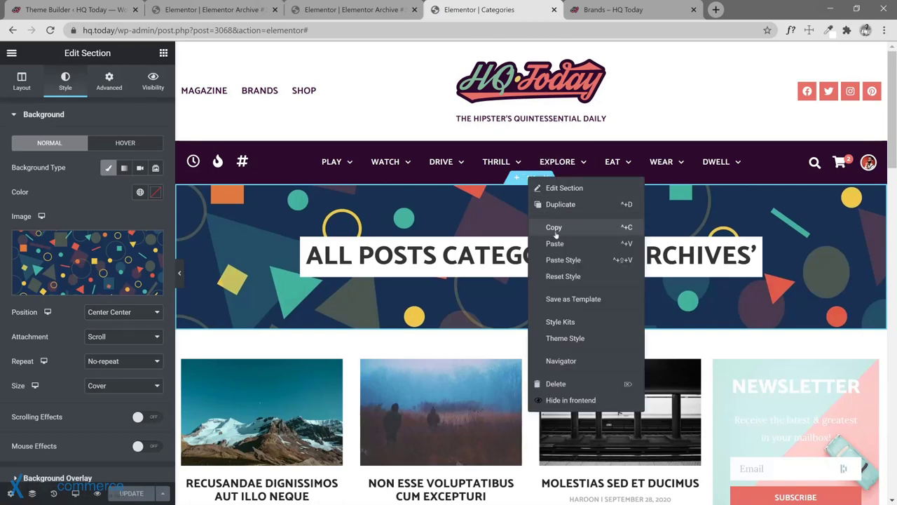
pyautogui.click(544, 226)
pyautogui.click(217, 14)
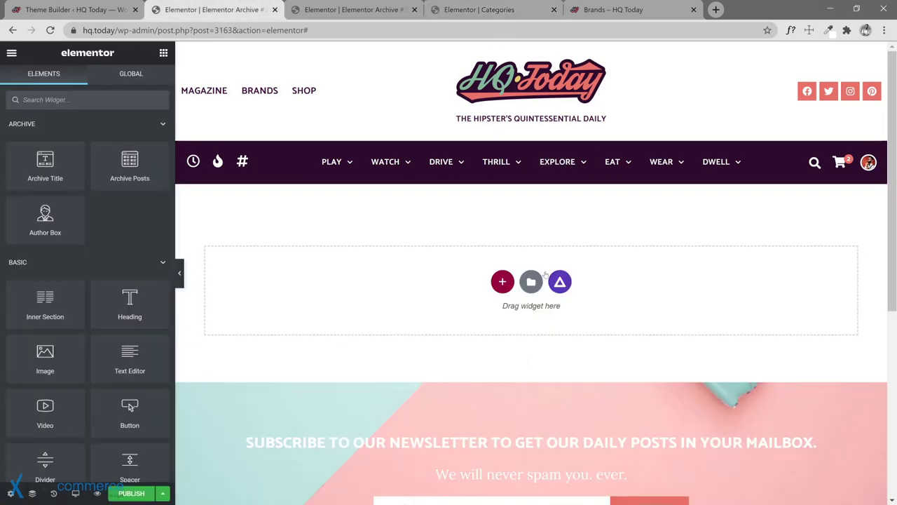
pyautogui.rightClick(495, 278)
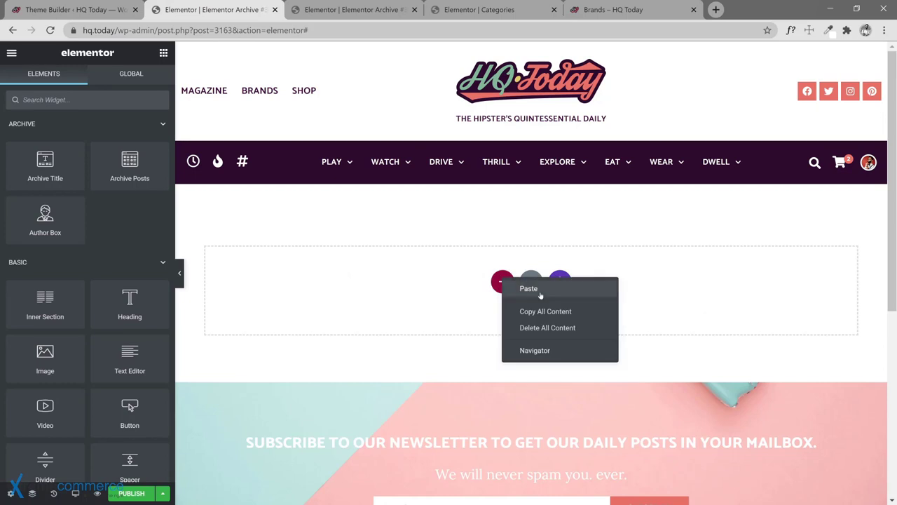
pyautogui.click(525, 289)
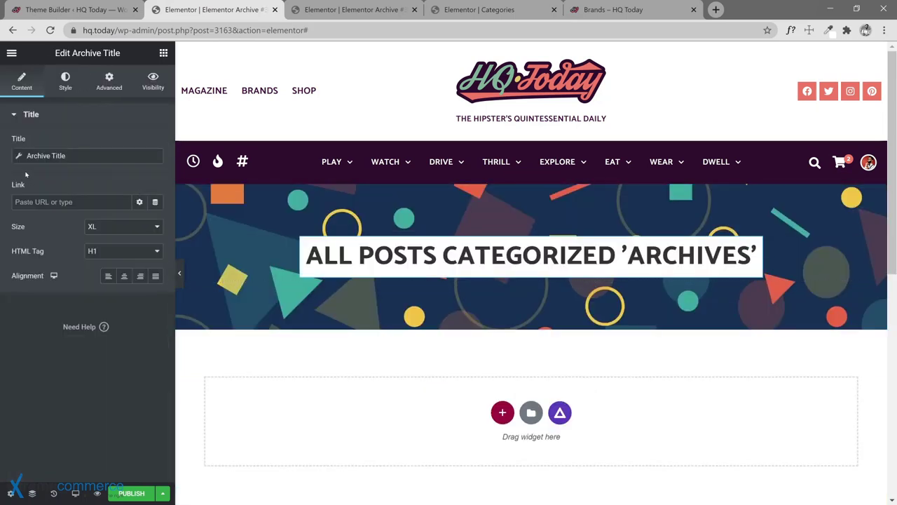
# - Change the text before the dynamic archive title to "All brands categorized '"
pyautogui.click(18, 157)
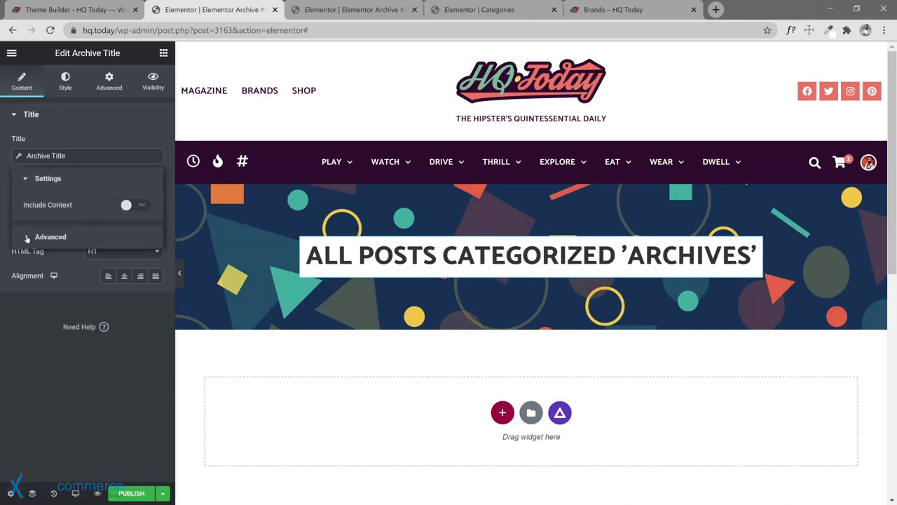
pyautogui.click(27, 238)
pyautogui.doubleClick(94, 235)
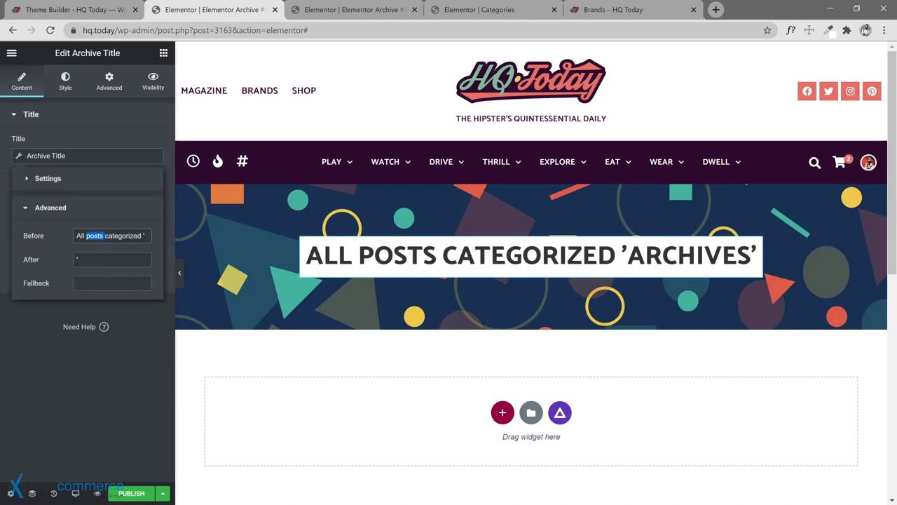
pyautogui.write('brands')
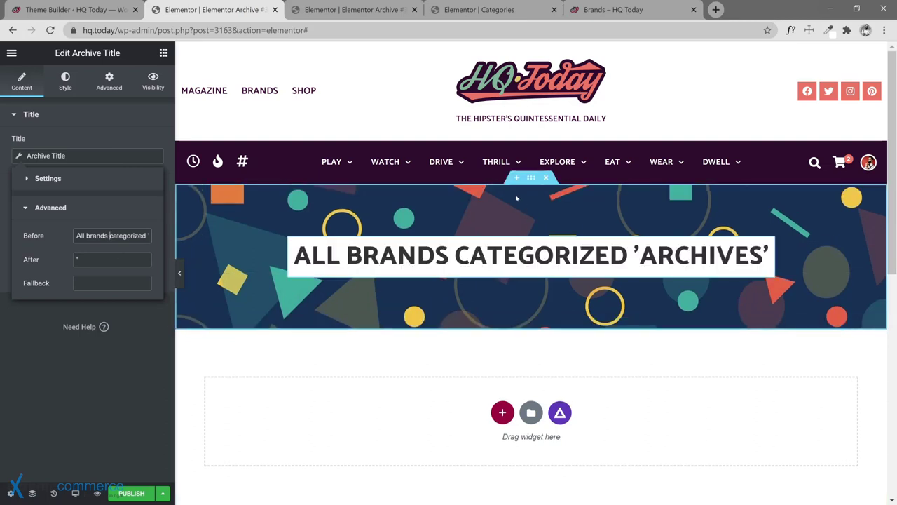
# - Copy the Brands template's banner section and paste its style onto the new template's banner
pyautogui.click(532, 180)
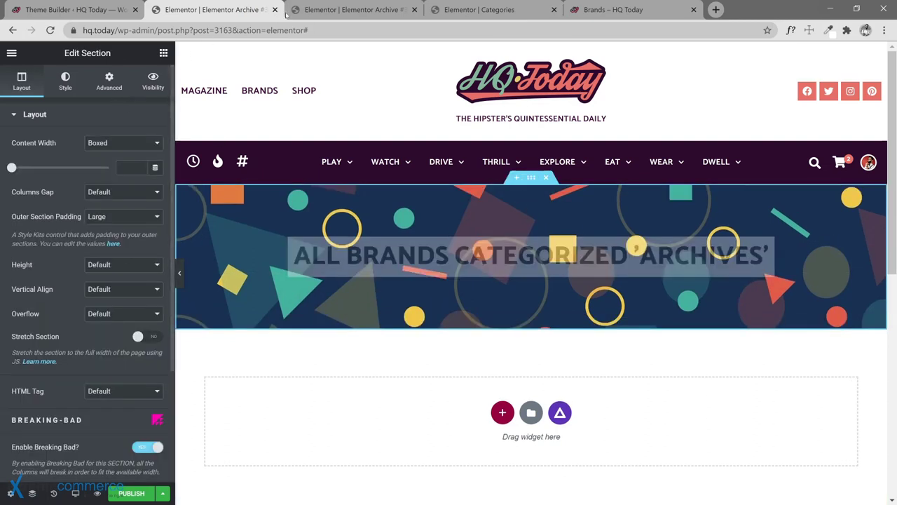
pyautogui.click(329, 10)
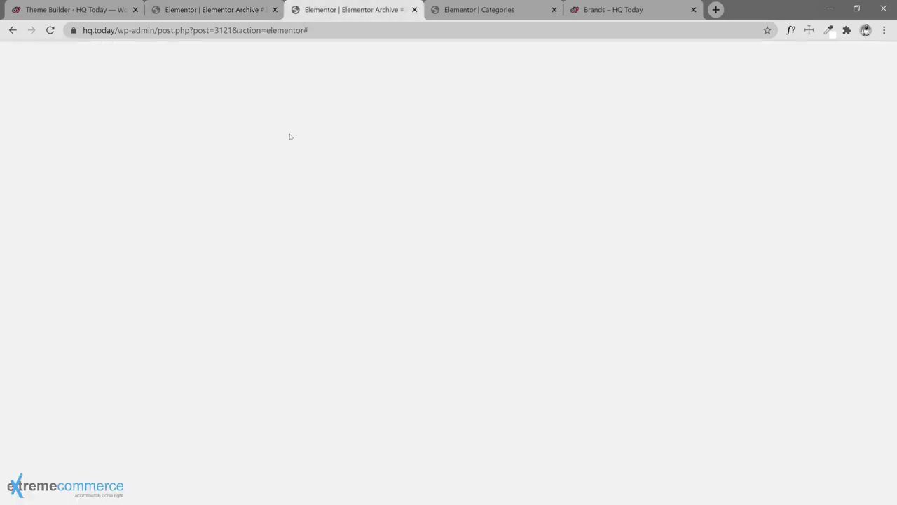
pyautogui.rightClick(532, 179)
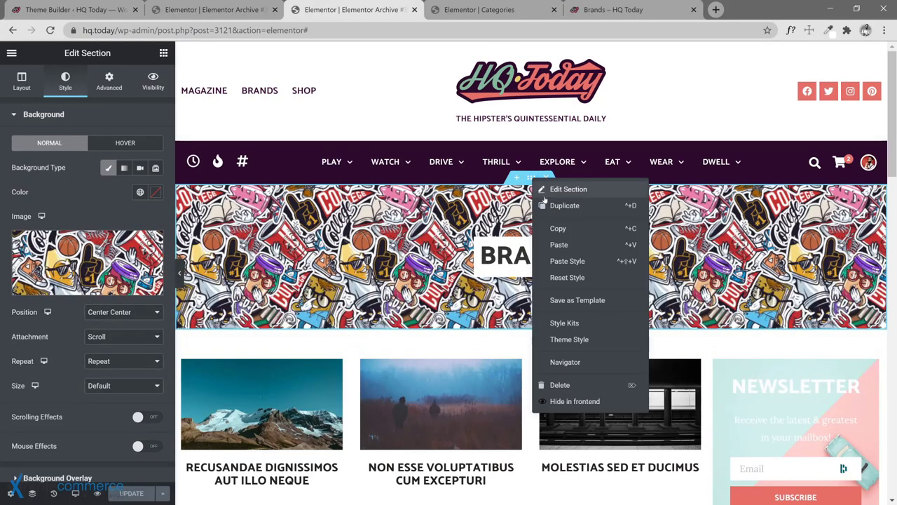
pyautogui.click(560, 229)
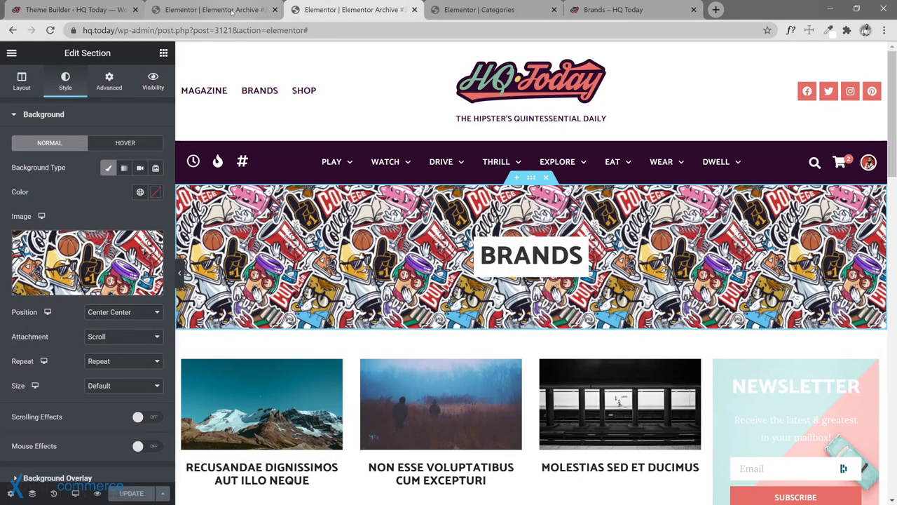
pyautogui.click(214, 10)
pyautogui.rightClick(530, 183)
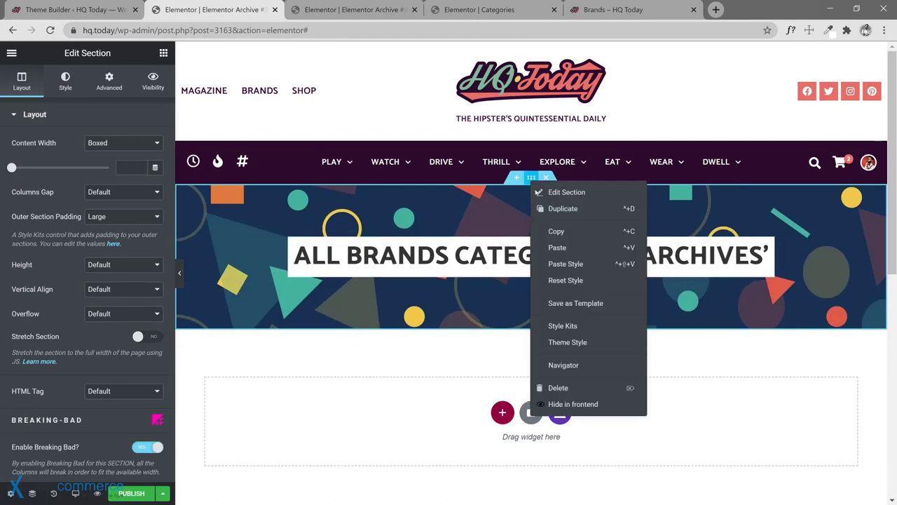
pyautogui.click(588, 263)
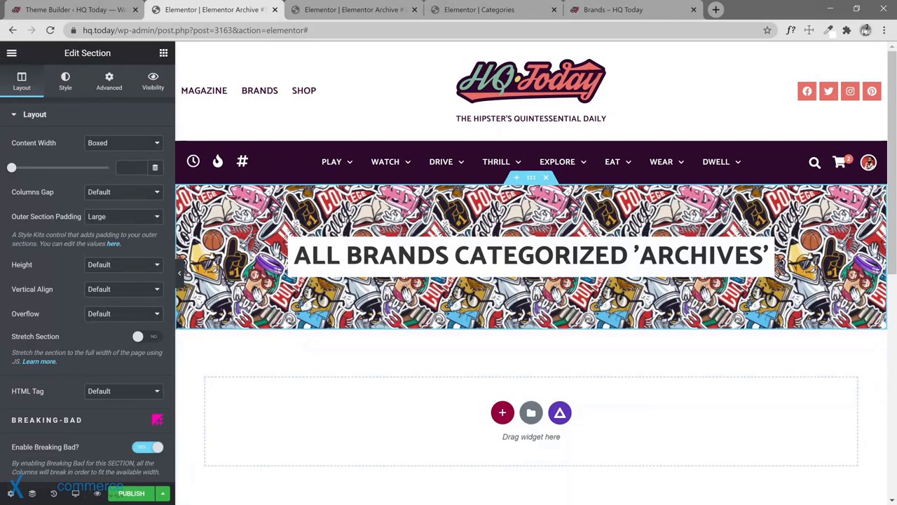
# - Copy the posts and sidebar section from the Brands template and paste it below the new template's banner
pyautogui.click(365, 9)
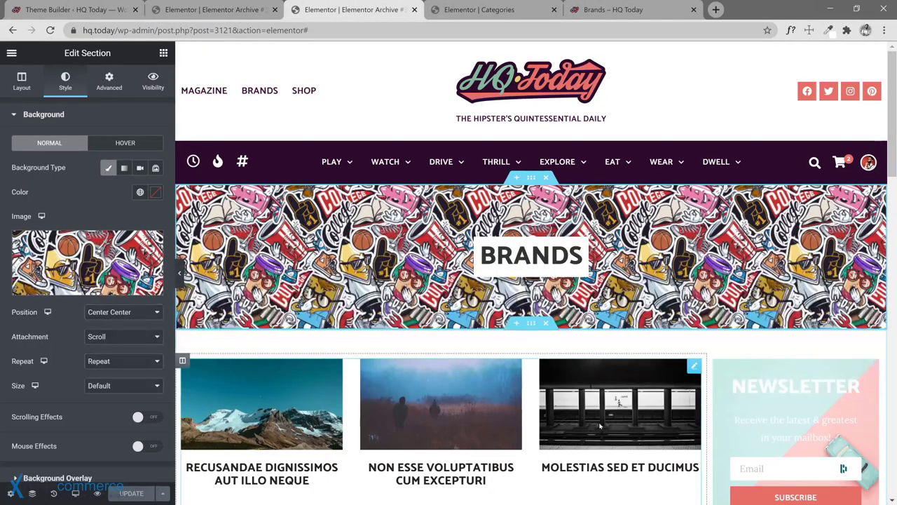
pyautogui.rightClick(536, 287)
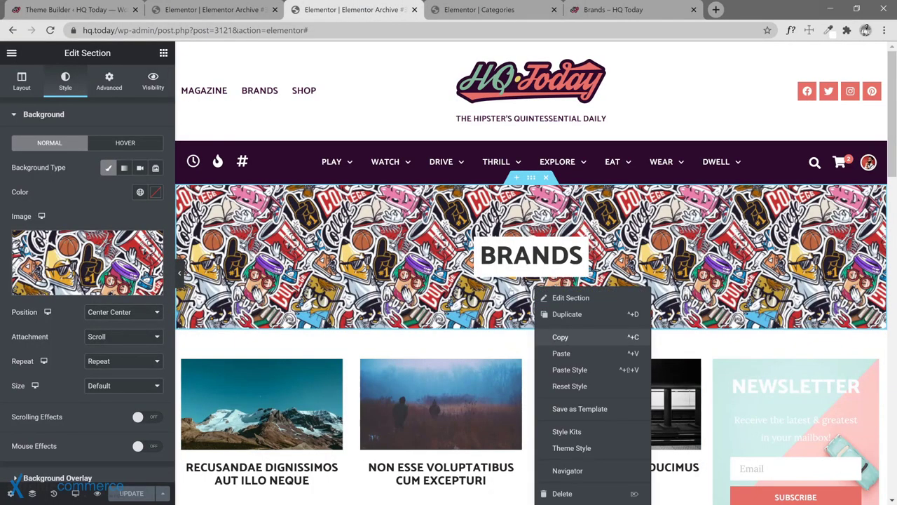
pyautogui.click(561, 337)
pyautogui.click(214, 9)
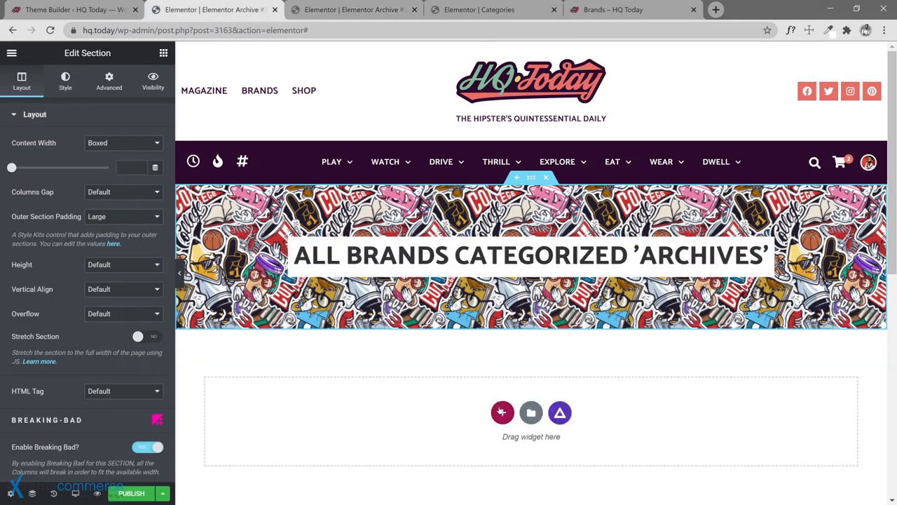
pyautogui.rightClick(502, 411)
pyautogui.click(533, 417)
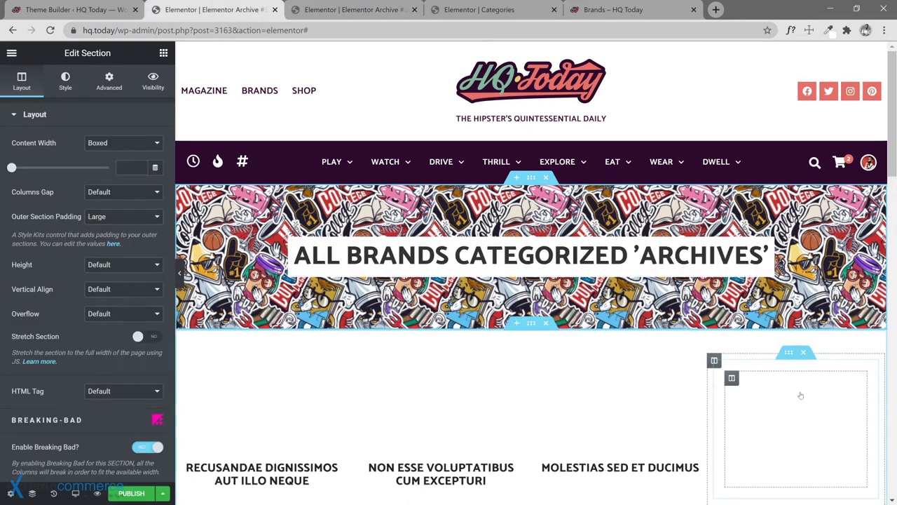
# - Check the pasted posts and sidebar, then publish the new archive template and save its display conditions
pyautogui.scroll(-3, 805, 351)
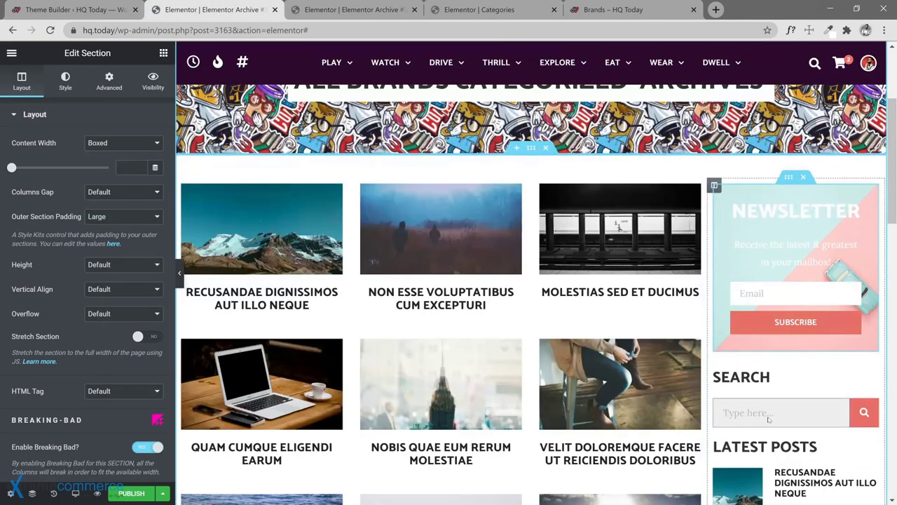
pyautogui.scroll(-3, 808, 295)
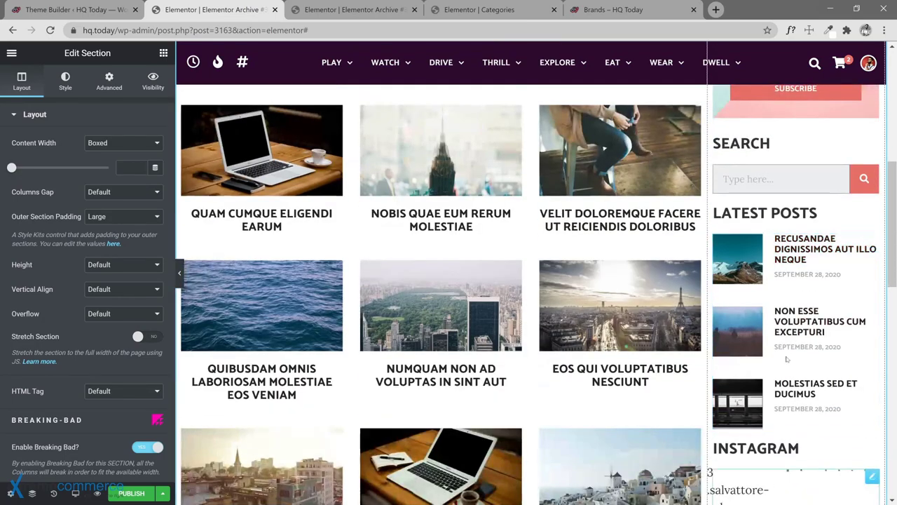
pyautogui.scroll(5, 806, 292)
pyautogui.click(126, 493)
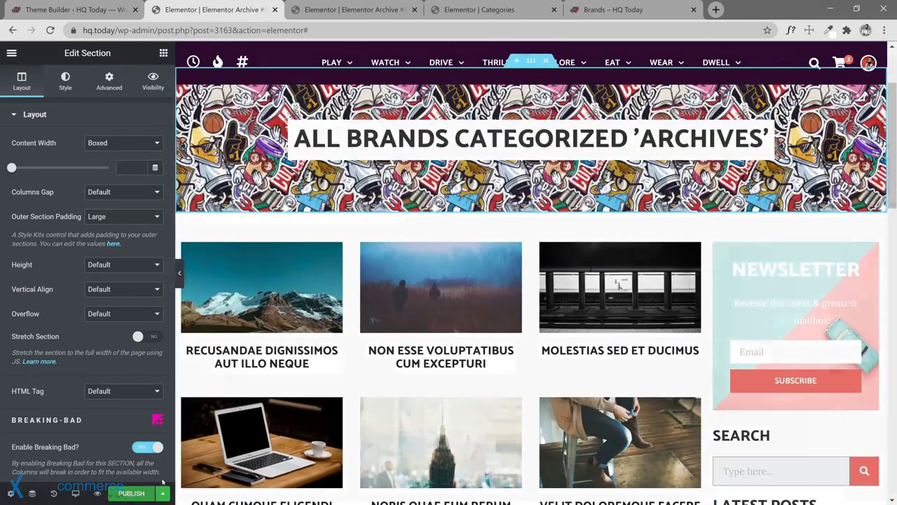
pyautogui.click(744, 485)
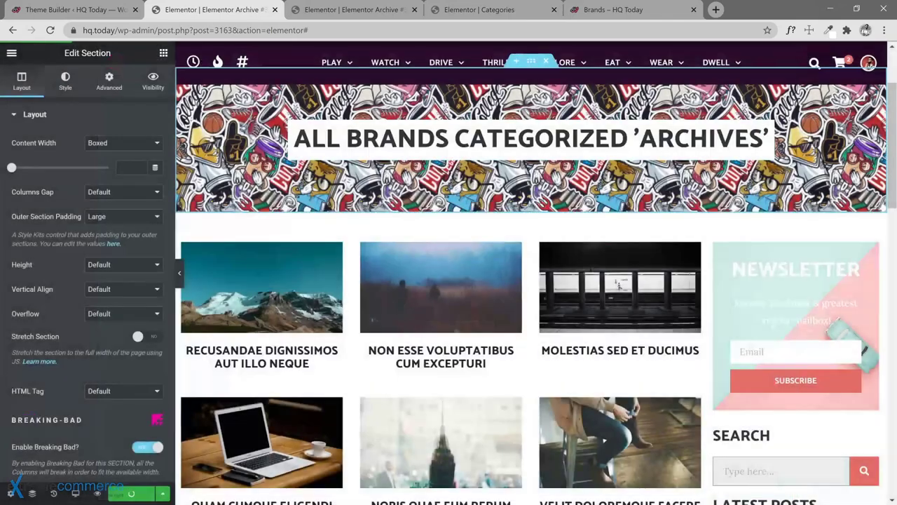
# - Open the Brand Categories list in the WordPress admin and view the Play category's archive page
pyautogui.click(628, 15)
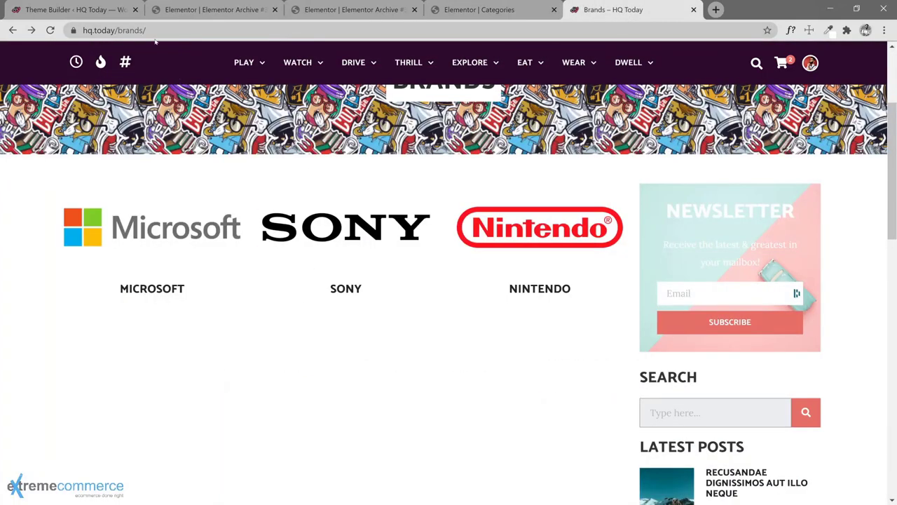
pyautogui.click(74, 10)
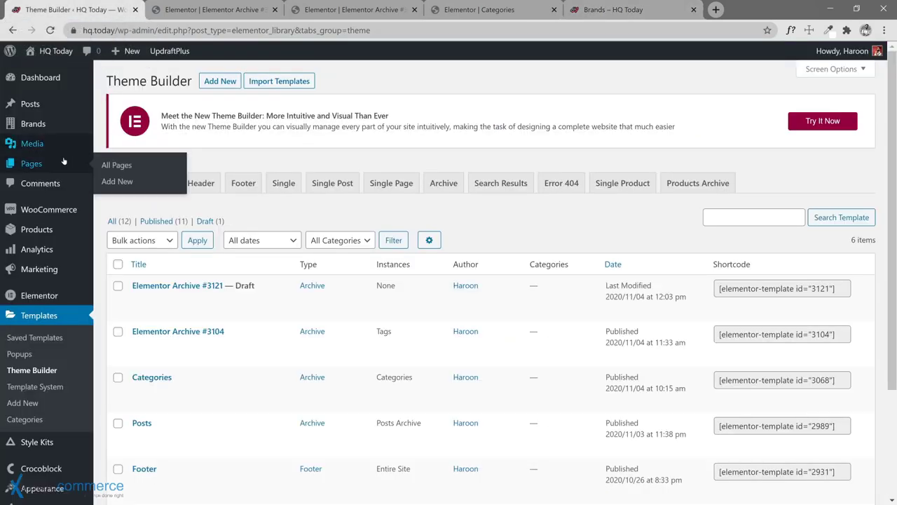
pyautogui.moveTo(51, 124)
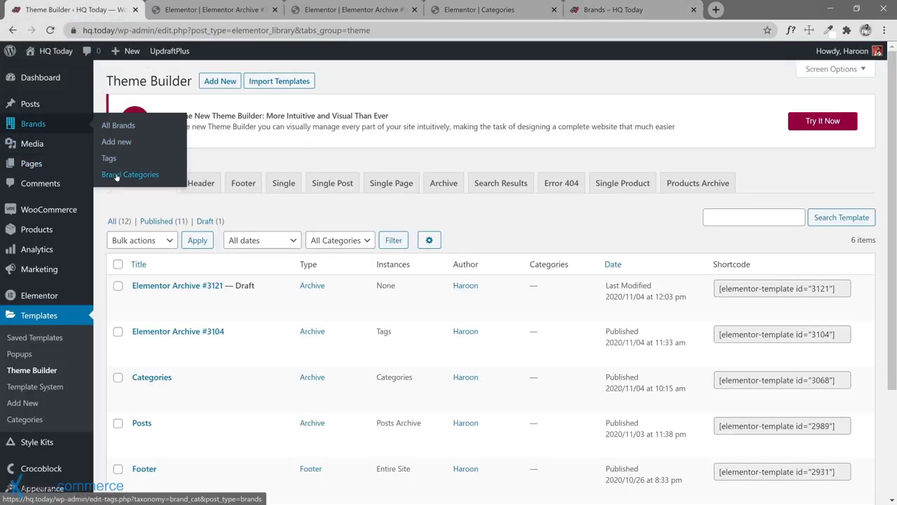
pyautogui.click(501, 183)
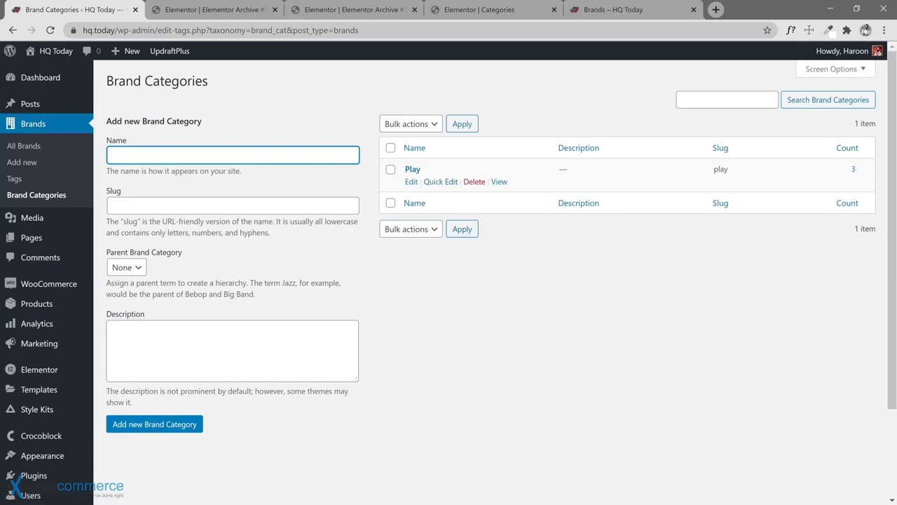
# - Open the Play brand category's archive page in a new browser tab and move that tab after the Brands page tab
pyautogui.rightClick(494, 182)
pyautogui.click(522, 189)
pyautogui.moveTo(195, 12); pyautogui.dragTo(715, 21)
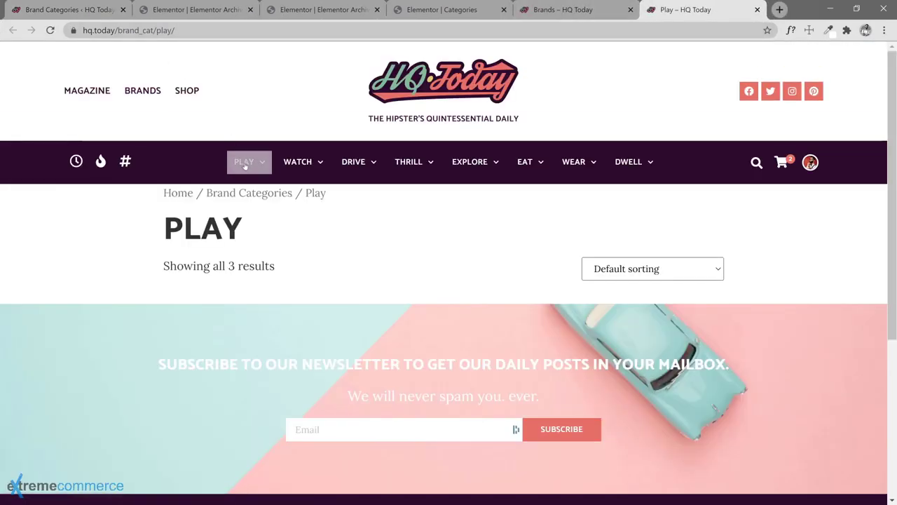
pyautogui.moveTo(244, 164)
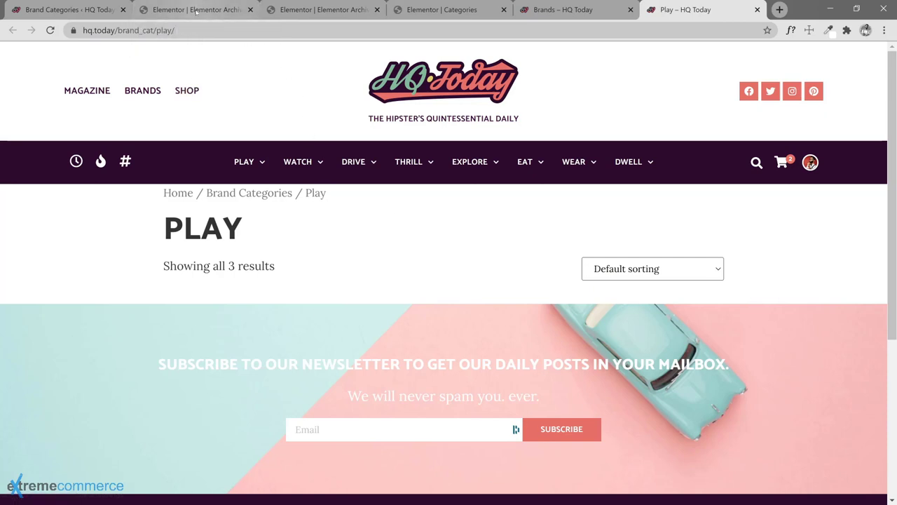
# - Add a display condition that includes all Brand Categories to the categorized brands template, save it and reload the Play archive page
pyautogui.click(210, 10)
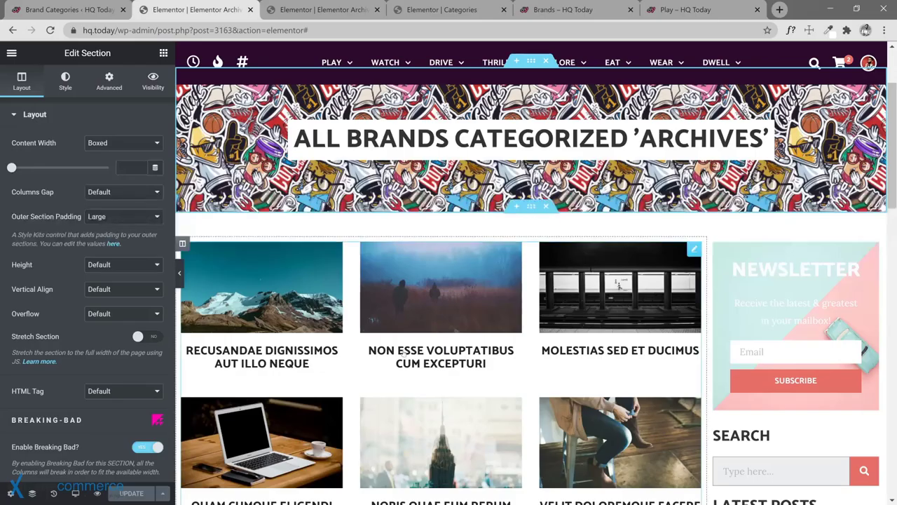
pyautogui.click(162, 493)
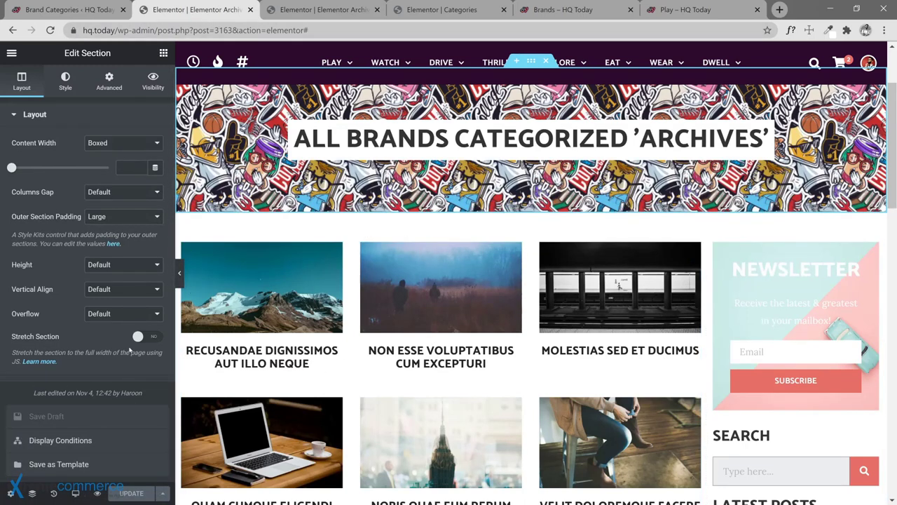
pyautogui.click(71, 440)
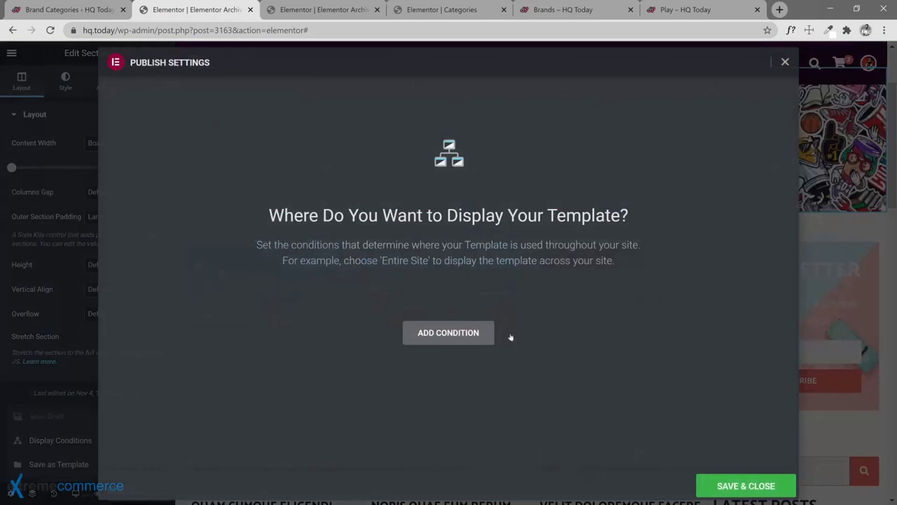
pyautogui.click(471, 336)
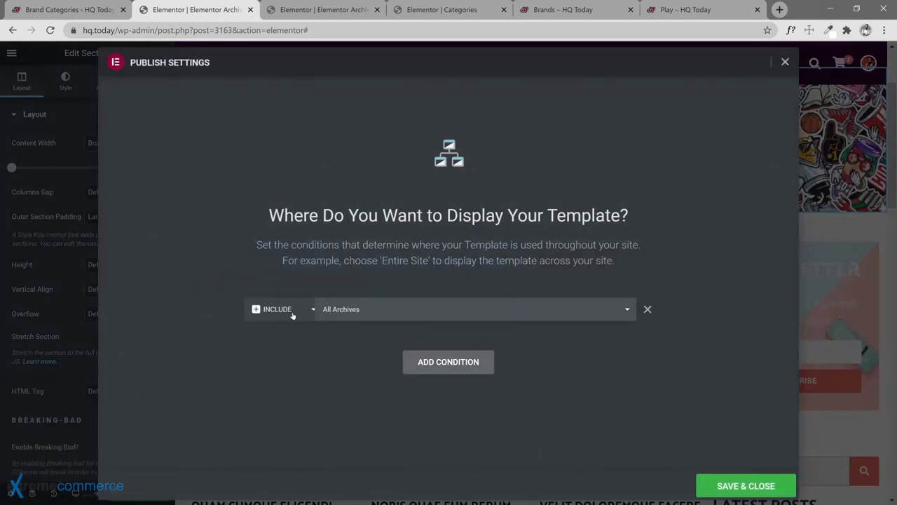
pyautogui.click(360, 312)
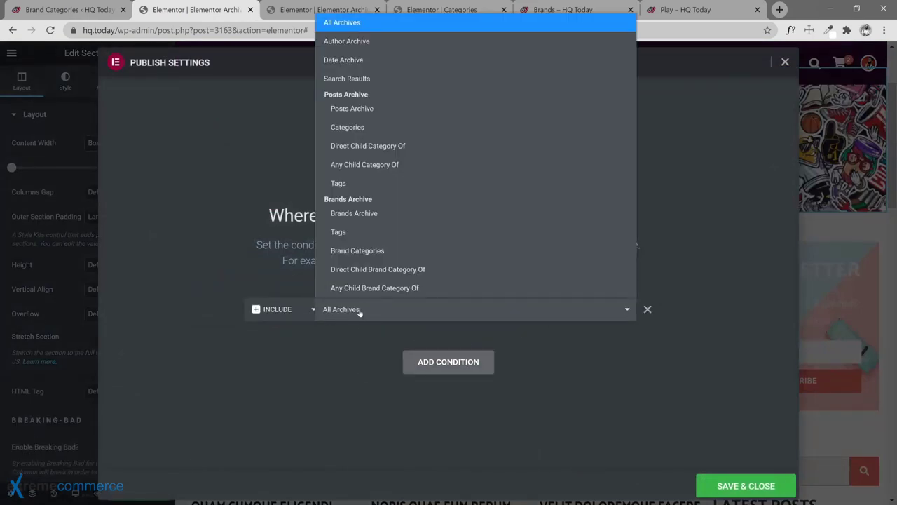
pyautogui.click(376, 253)
pyautogui.click(722, 486)
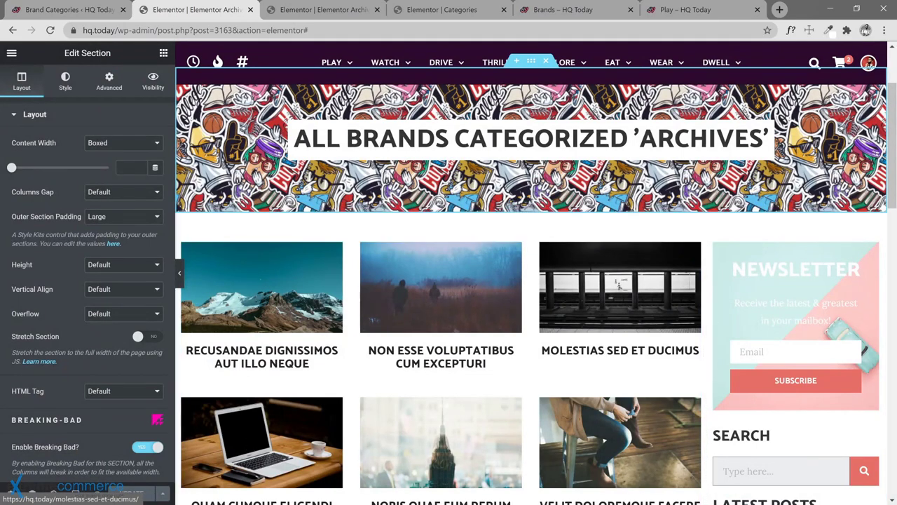
pyautogui.click(701, 10)
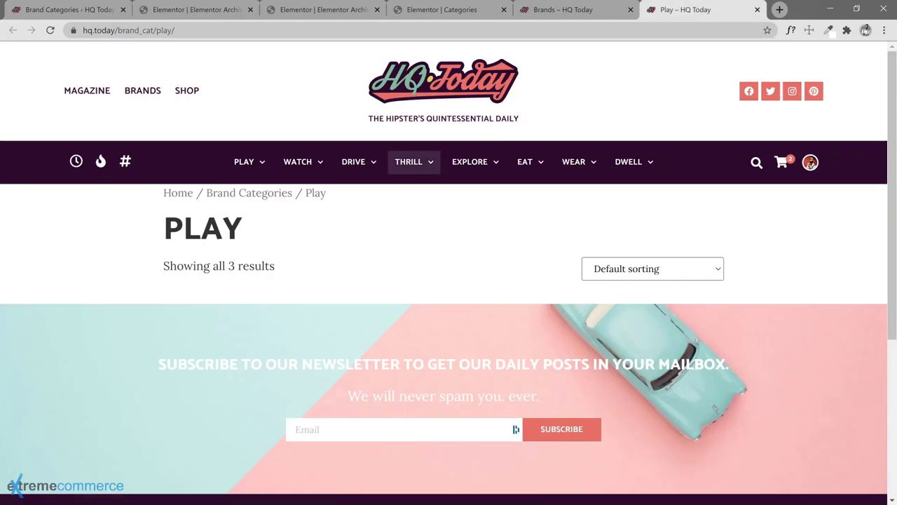
pyautogui.click(47, 31)
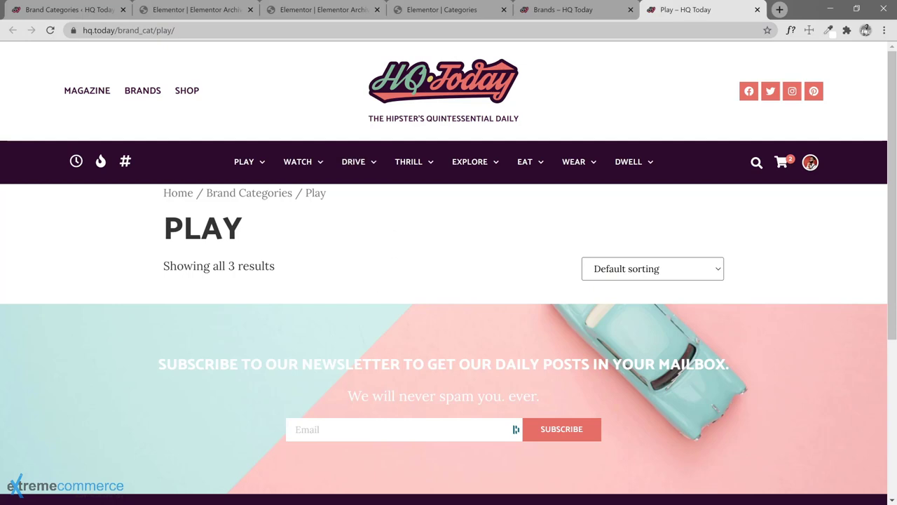
# - Reopen the template's display conditions to check the Brand Categories condition against the Play archive page
pyautogui.click(167, 10)
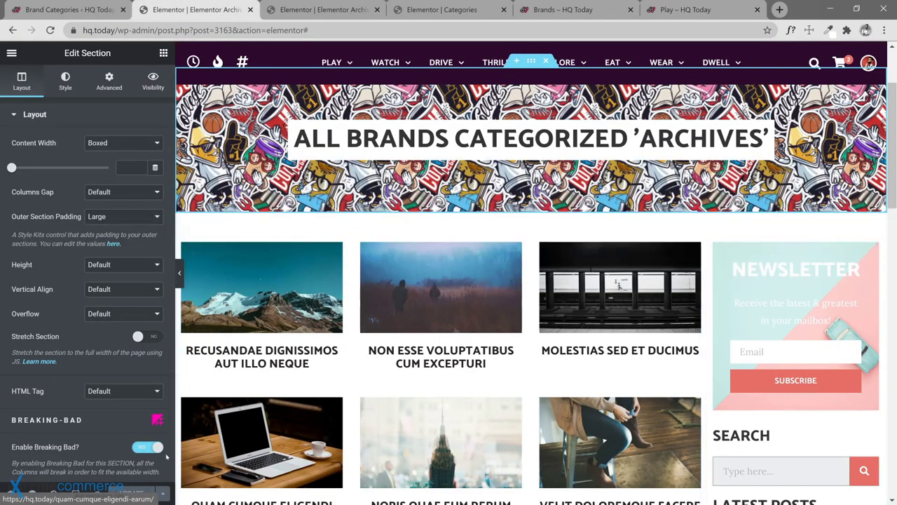
pyautogui.scroll(-3, 138, 452)
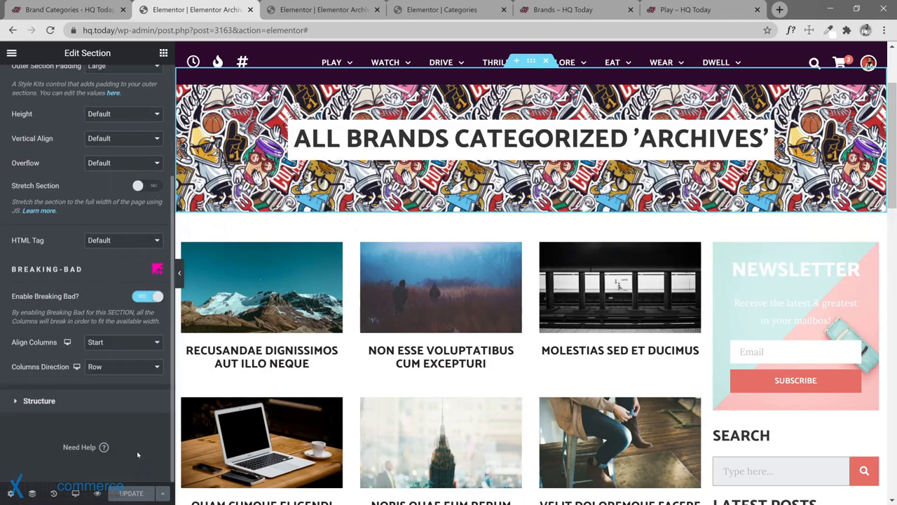
pyautogui.click(162, 493)
pyautogui.click(62, 440)
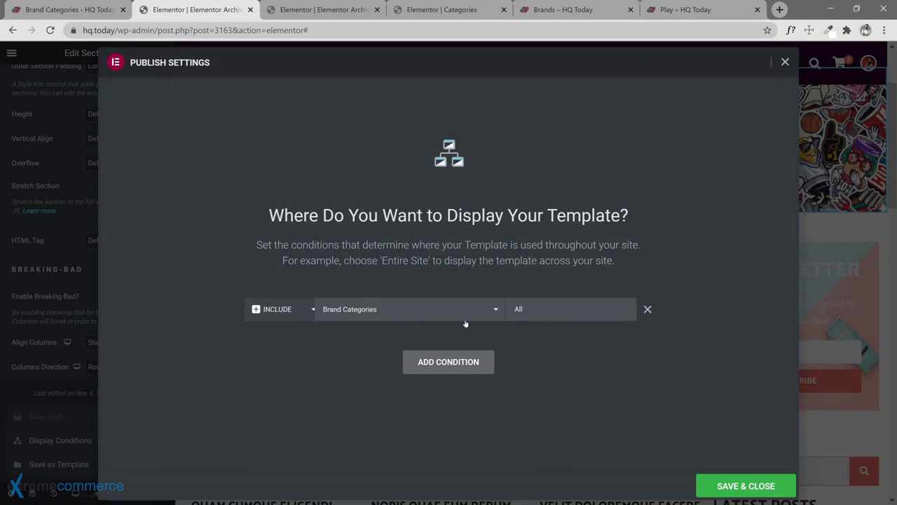
pyautogui.click(556, 319)
pyautogui.click(560, 318)
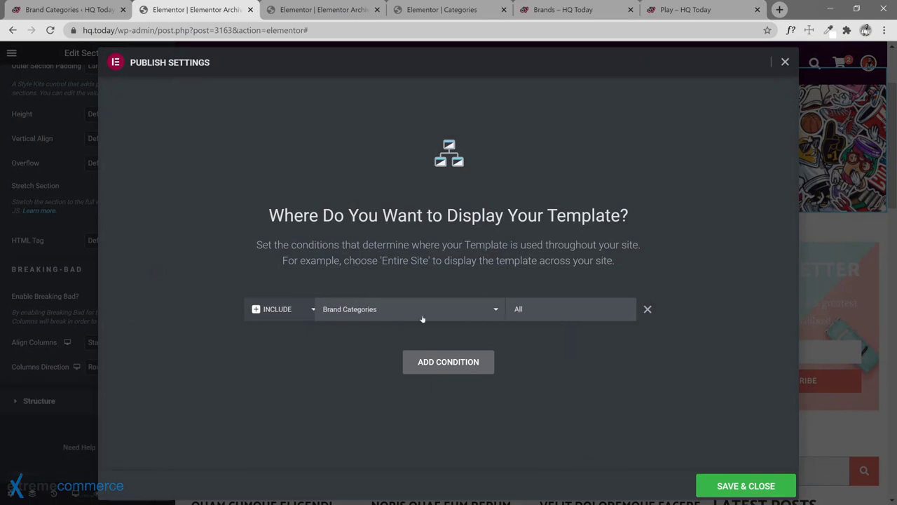
pyautogui.click(670, 15)
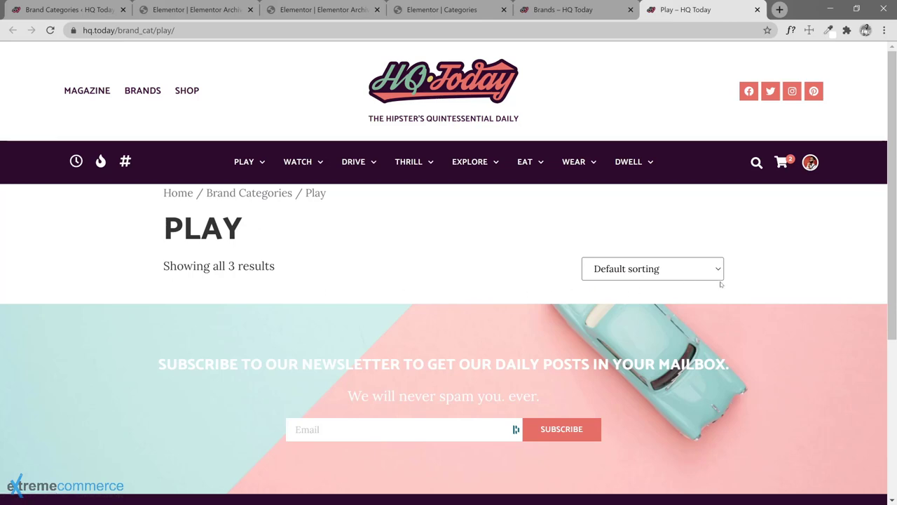
# - Detach the Brand Categories taxonomy from the Products post type in CPT UI, keeping Brands attached, and save the taxonomy
pyautogui.click(27, 10)
pyautogui.scroll(-2, 42, 396)
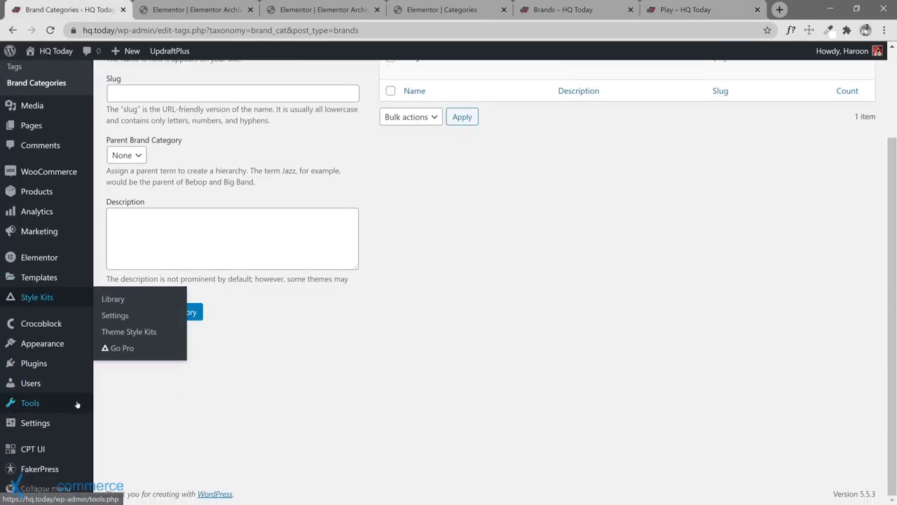
pyautogui.moveTo(49, 474)
pyautogui.moveTo(62, 453)
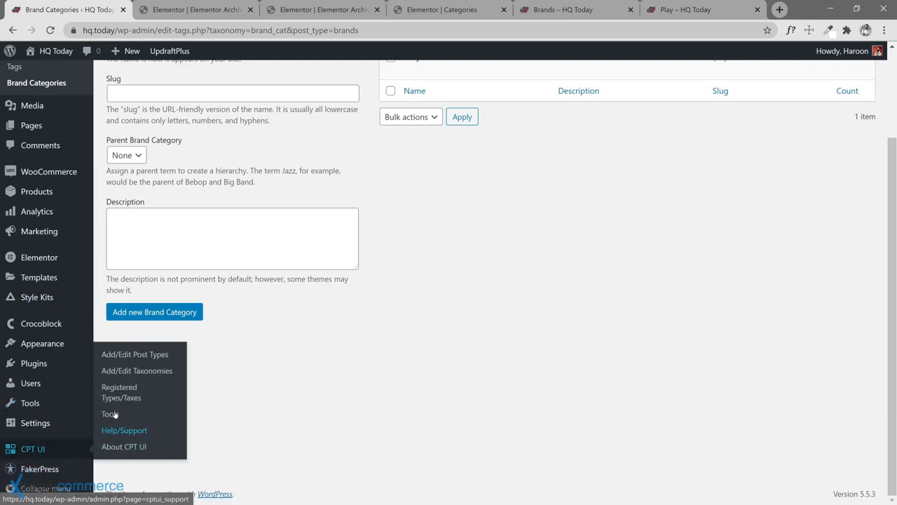
pyautogui.click(148, 375)
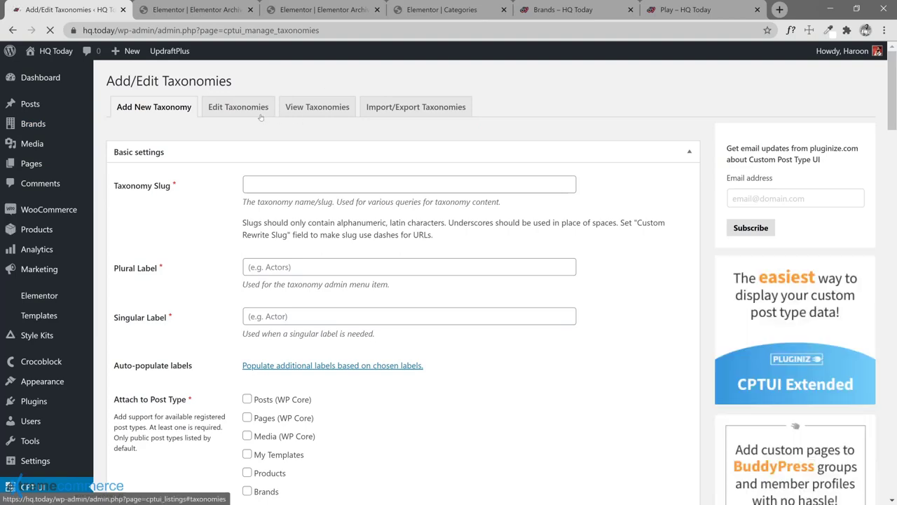
pyautogui.click(235, 108)
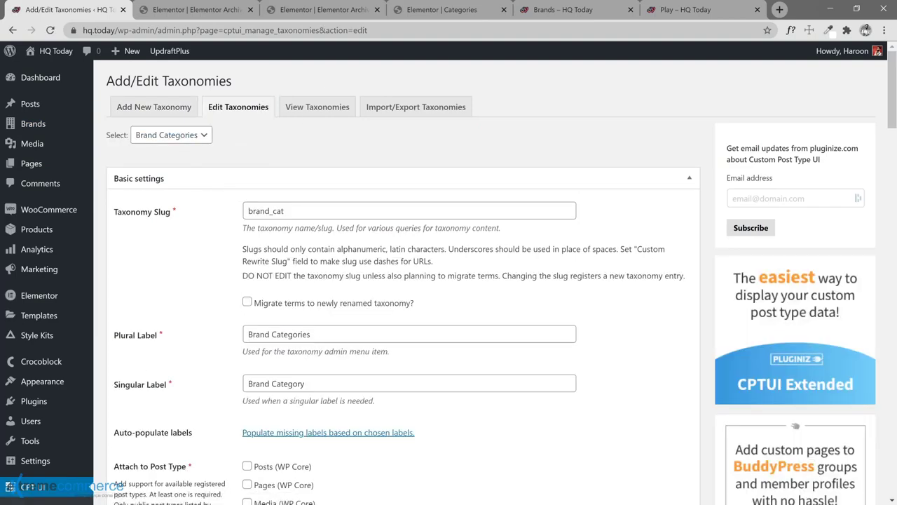
pyautogui.scroll(-3, 249, 328)
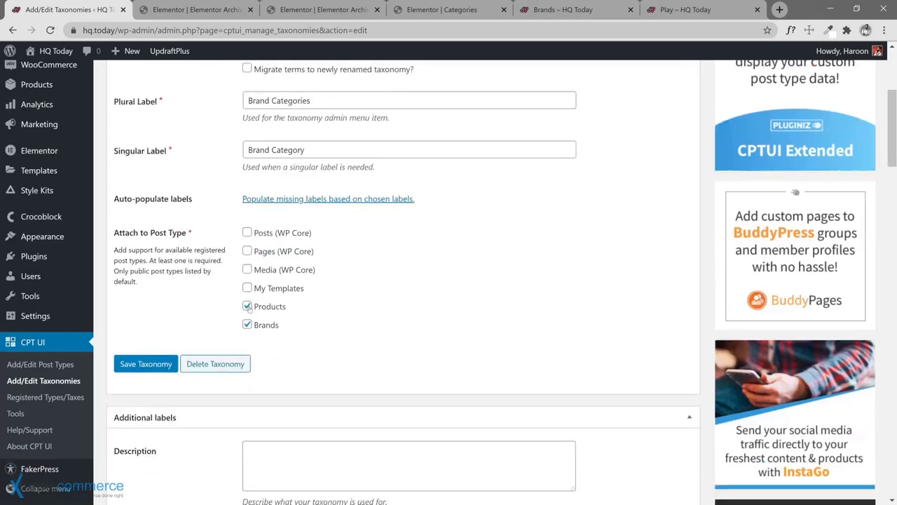
pyautogui.click(152, 361)
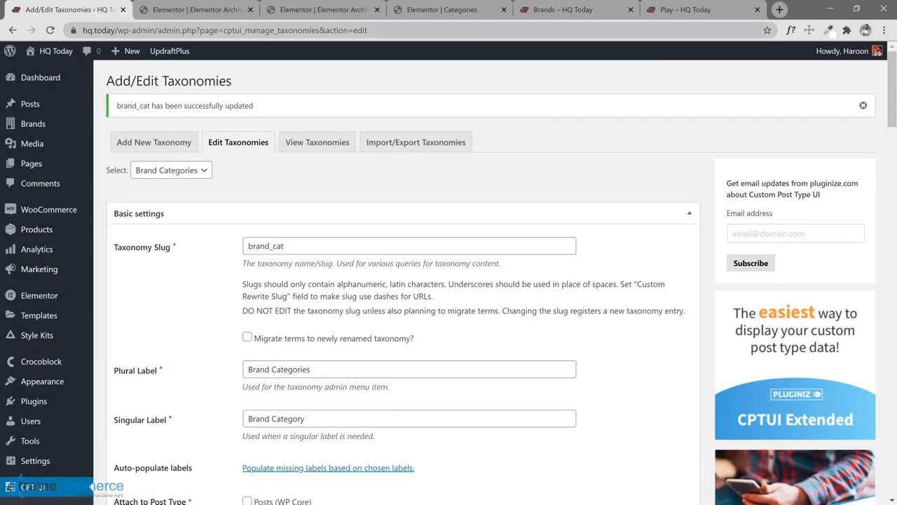
# - Reload the Play brand category archive page and check its banner and brand logo grid
pyautogui.click(680, 10)
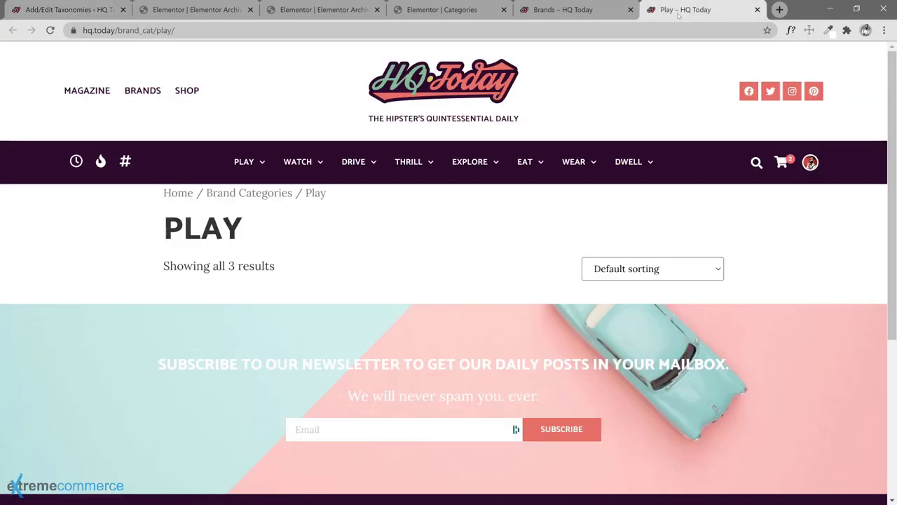
pyautogui.click(50, 31)
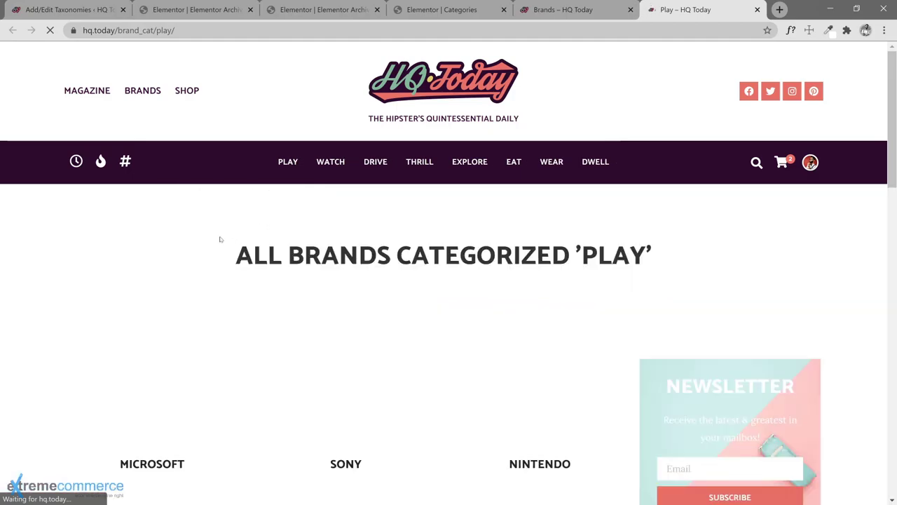
pyautogui.scroll(-3, 480, 269)
pyautogui.scroll(-2, 480, 269)
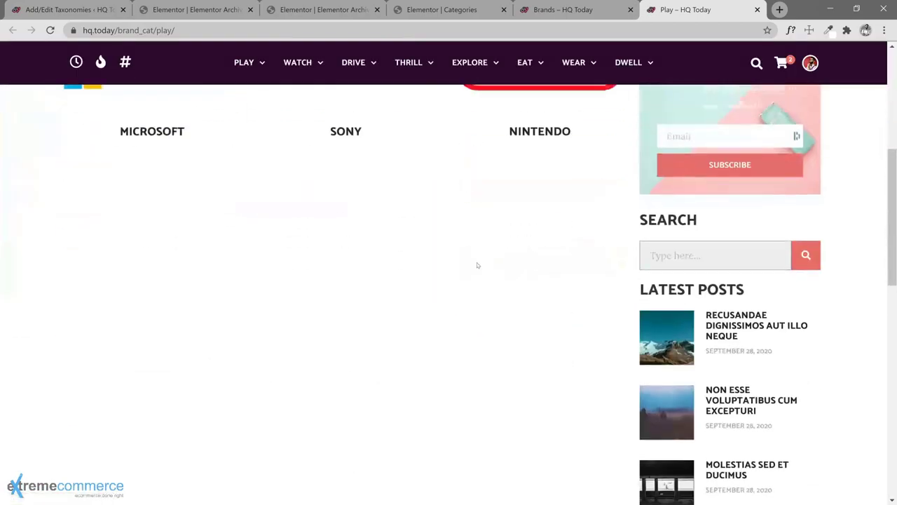
pyautogui.scroll(5, 476, 264)
pyautogui.scroll(-3, 464, 343)
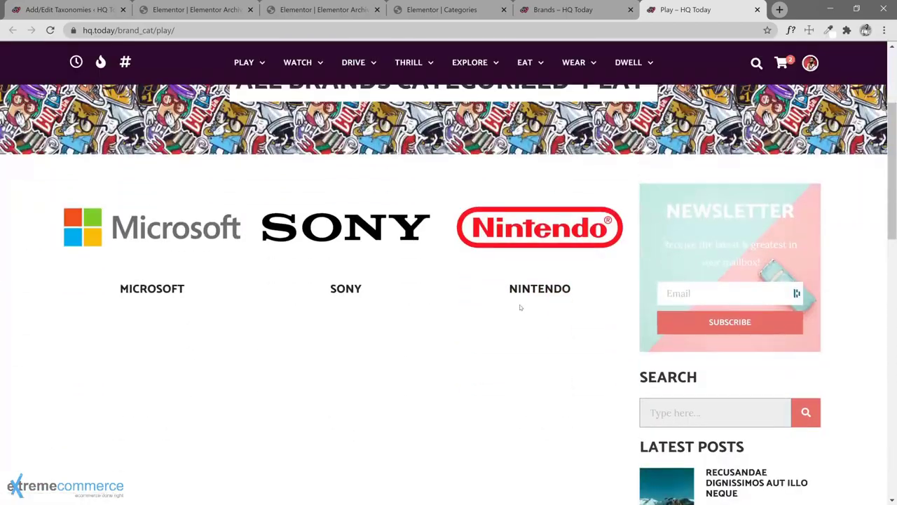
pyautogui.scroll(3, 518, 307)
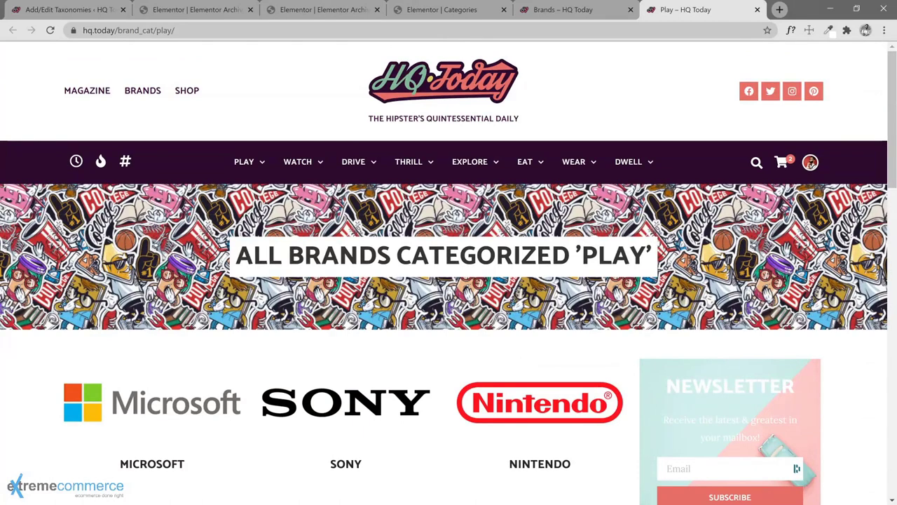
# - Examine the category name in the Play page's banner title and look through the sidebar down to the Instagram section
pyautogui.moveTo(648, 256); pyautogui.dragTo(581, 256)
pyautogui.click(581, 256)
pyautogui.scroll(-5, 881, 386)
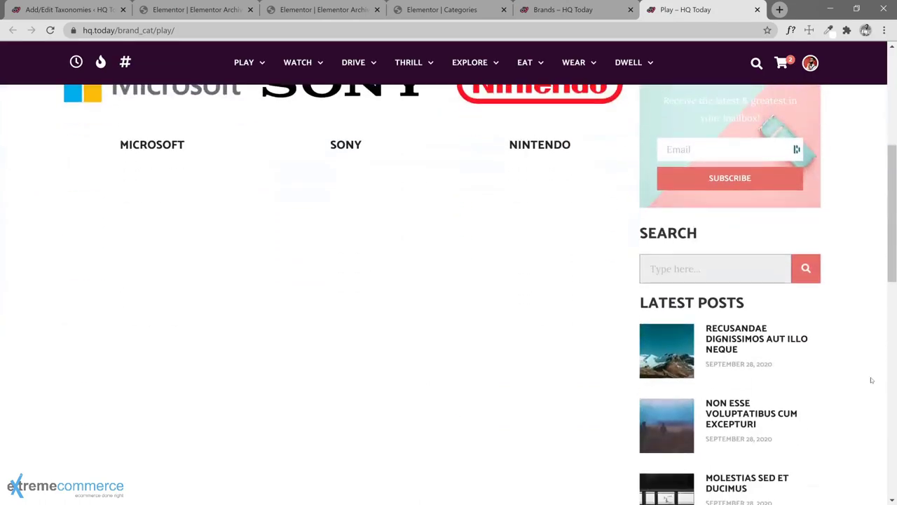
pyautogui.scroll(-1, 872, 380)
pyautogui.scroll(-7, 872, 379)
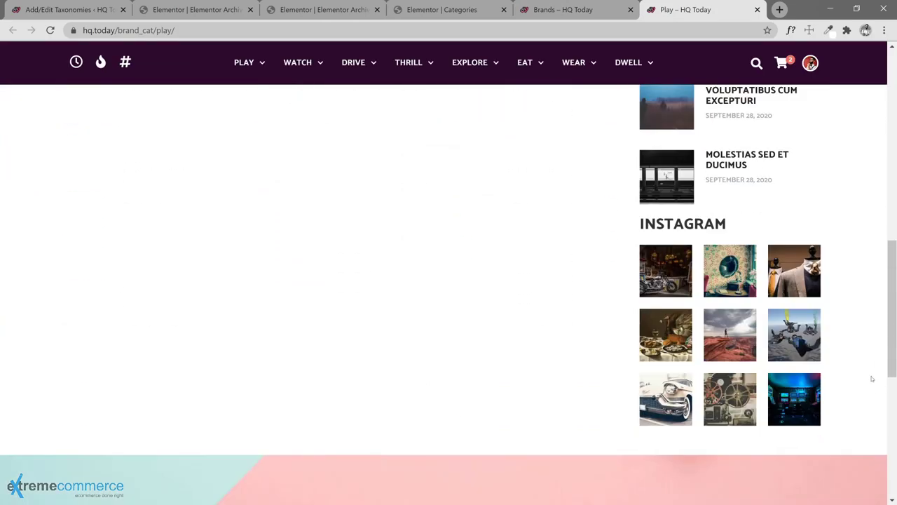
pyautogui.scroll(13, 872, 378)
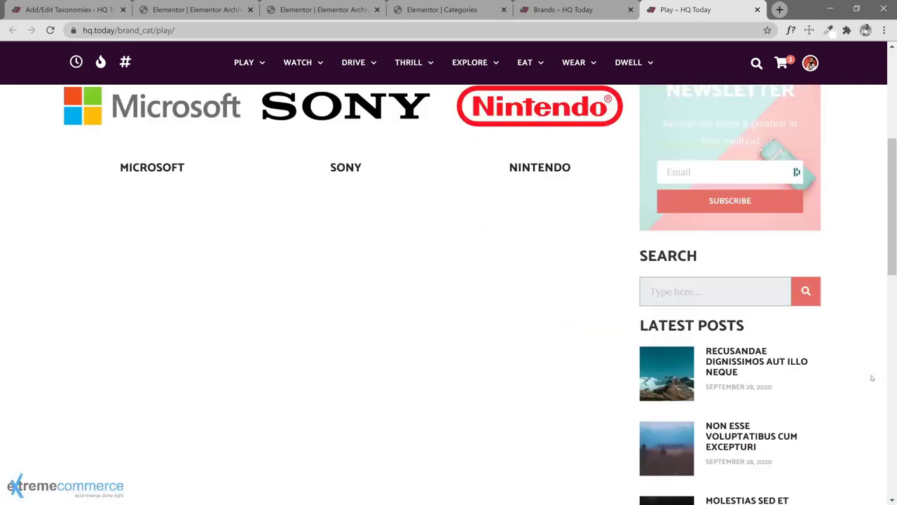
pyautogui.scroll(2, 872, 379)
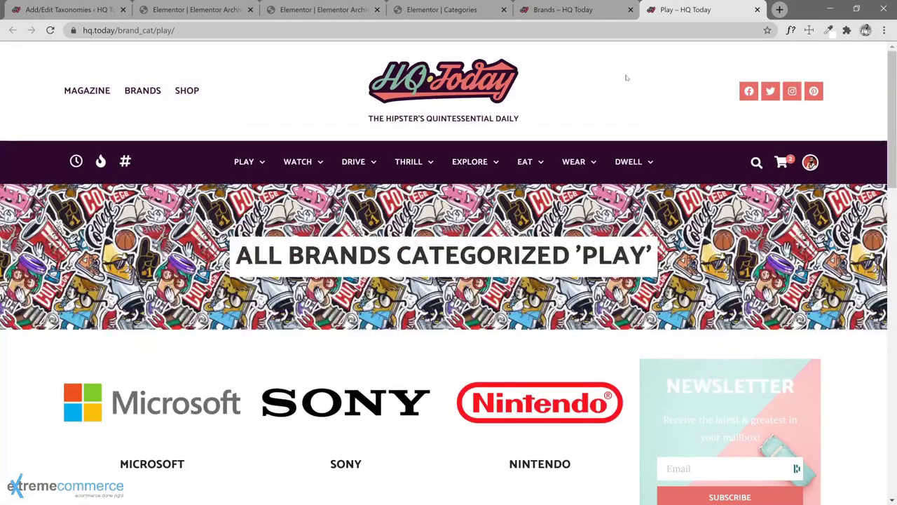
# - Save the template's display conditions and close the three Elementor editor tabs
pyautogui.click(207, 11)
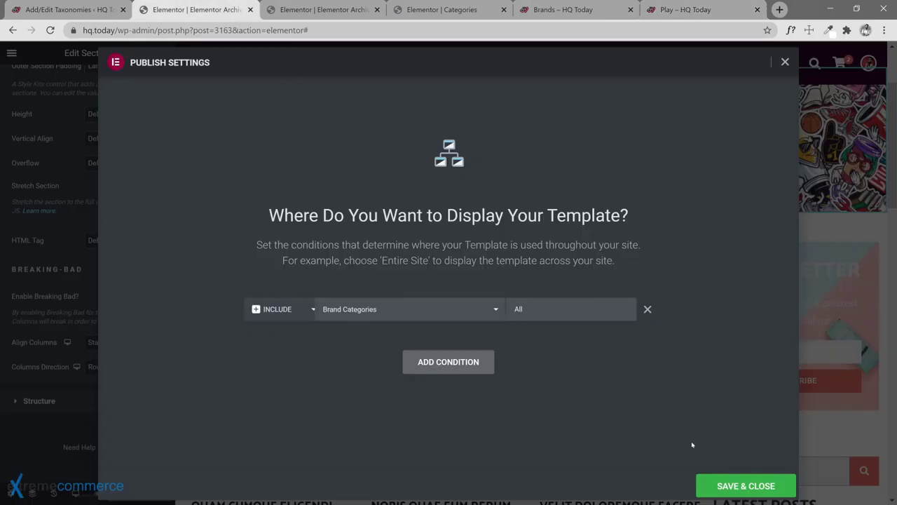
pyautogui.click(735, 484)
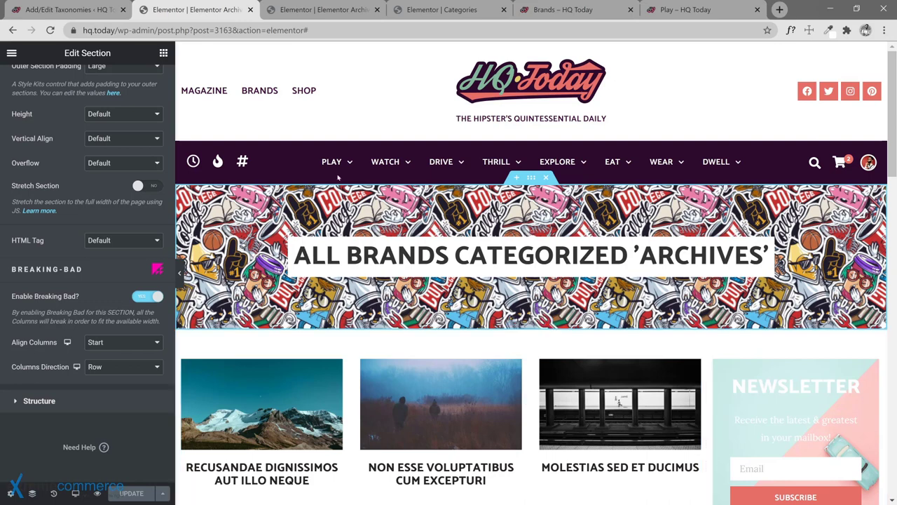
pyautogui.click(250, 10)
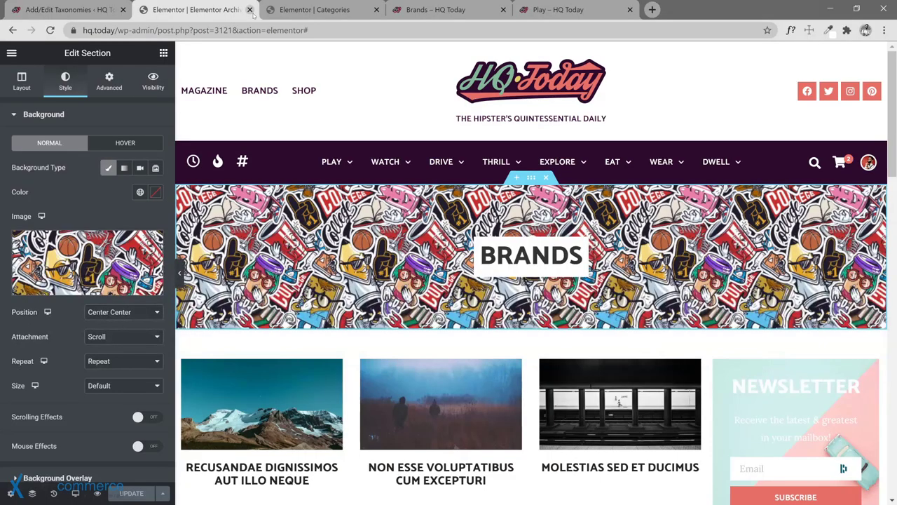
pyautogui.click(251, 11)
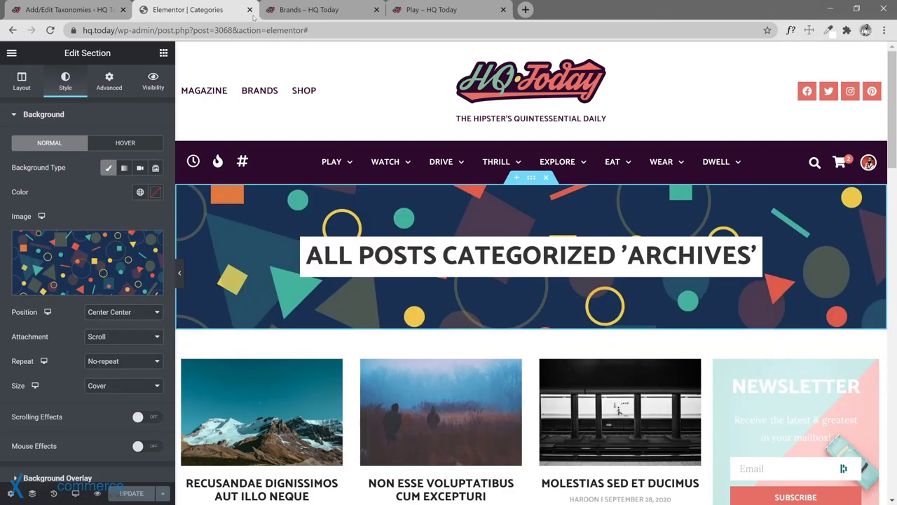
pyautogui.click(250, 10)
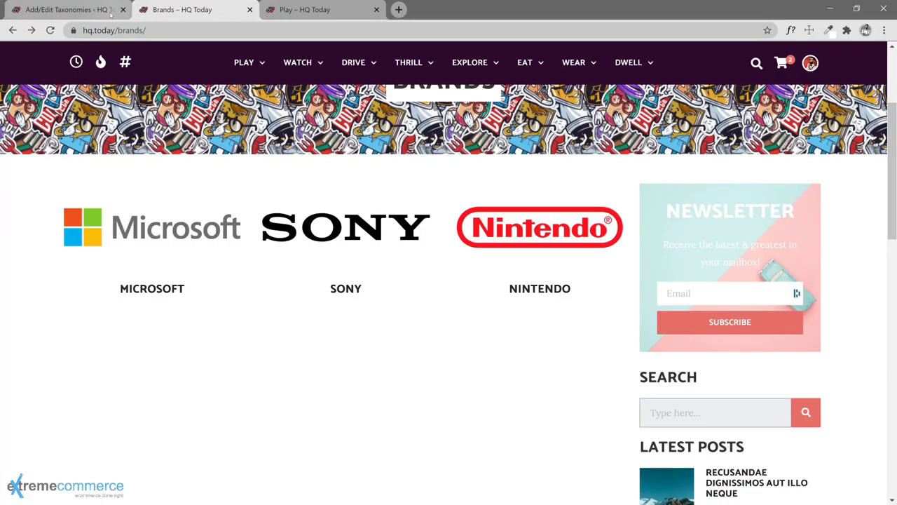
# - Open the Theme Builder template list in a new browser tab from the Add/Edit Taxonomies page
pyautogui.click(98, 10)
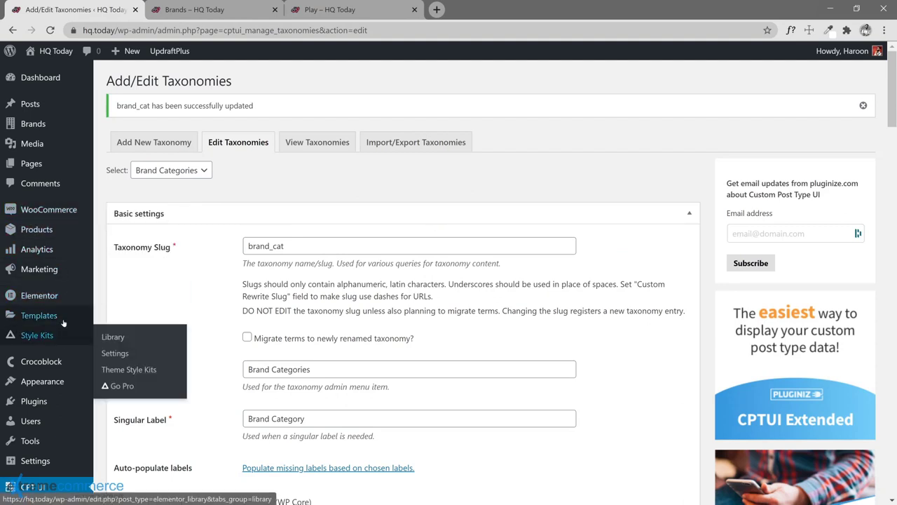
pyautogui.moveTo(63, 316)
pyautogui.rightClick(133, 350)
pyautogui.click(134, 354)
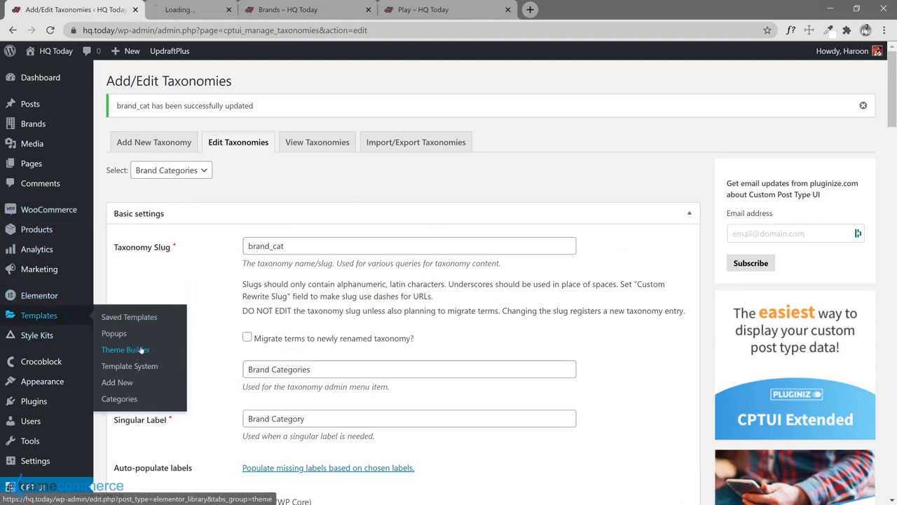
pyautogui.click(233, 14)
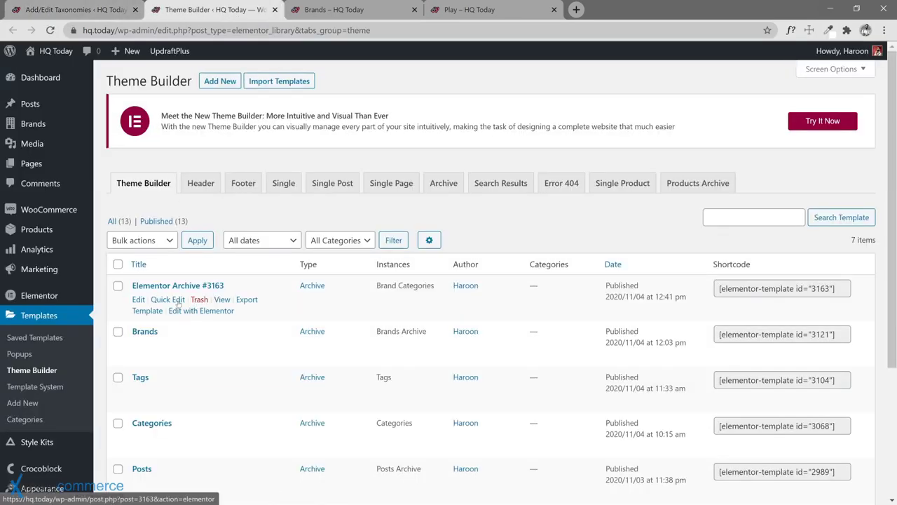
# - Open the Elementor Archive #3163 template for editing in a separate tab and launch the new Theme Builder from the template list
pyautogui.rightClick(198, 313)
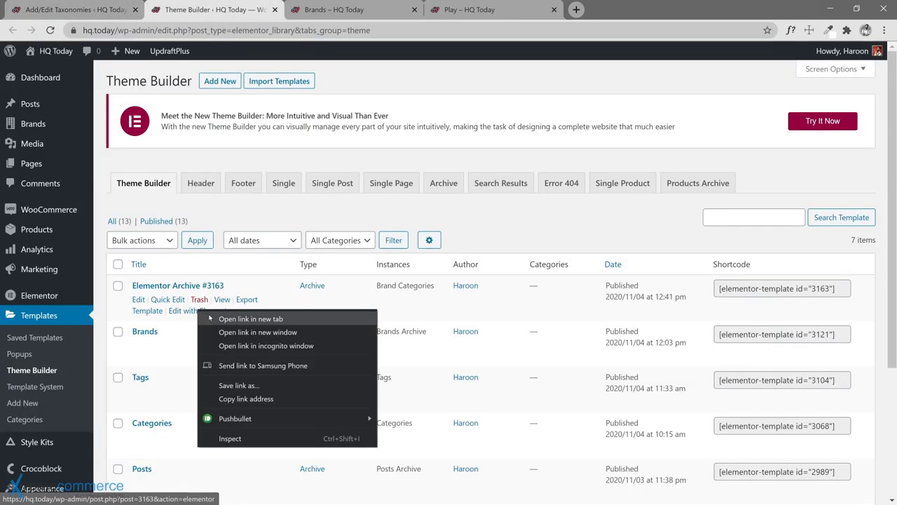
pyautogui.click(209, 318)
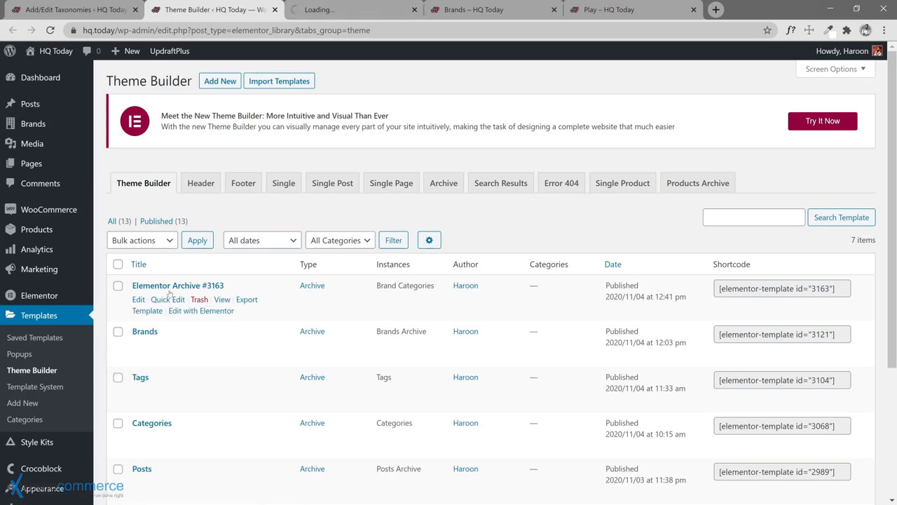
pyautogui.click(335, 10)
pyautogui.click(238, 10)
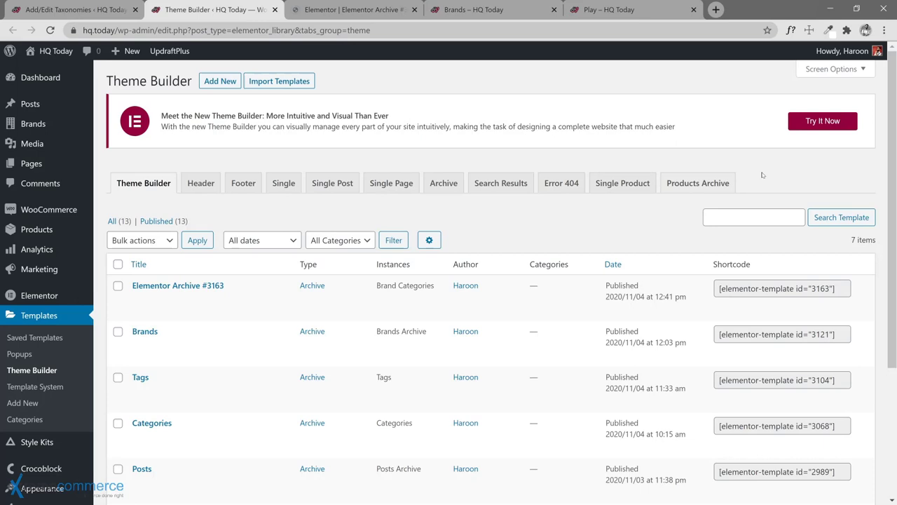
pyautogui.click(824, 119)
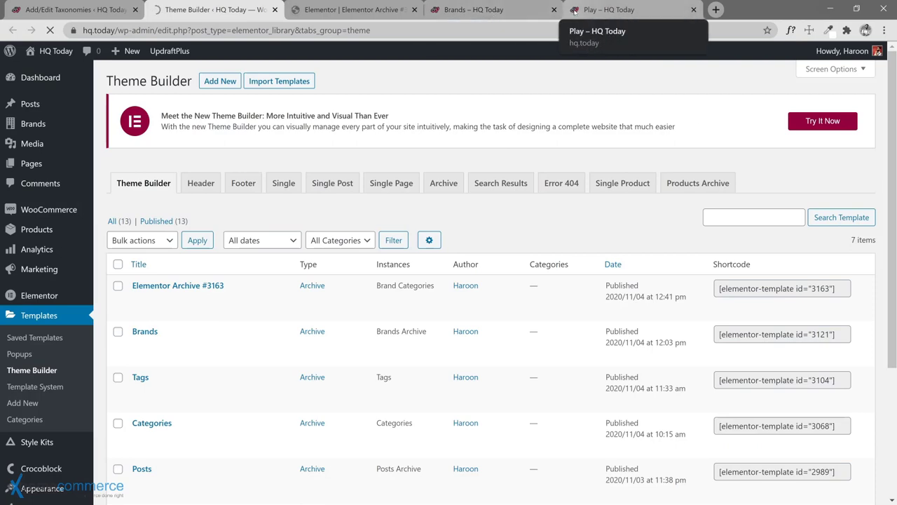
# - Open the first Latest post from the site's Magazine page, using the Play page's tab, and close the Brands tab
pyautogui.click(609, 10)
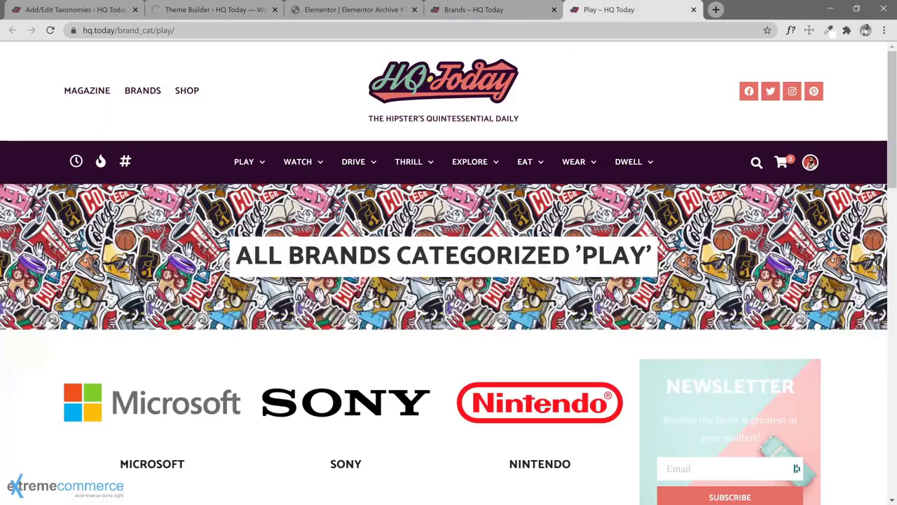
pyautogui.click(94, 94)
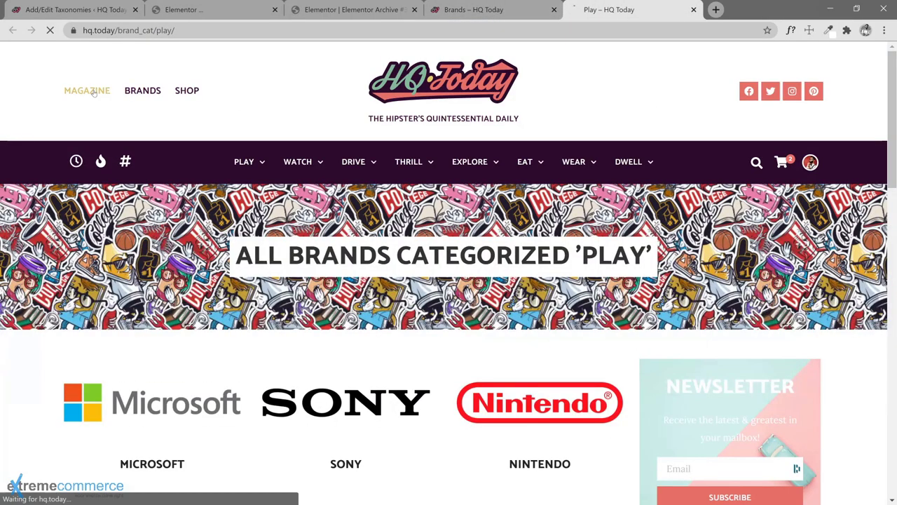
pyautogui.click(554, 10)
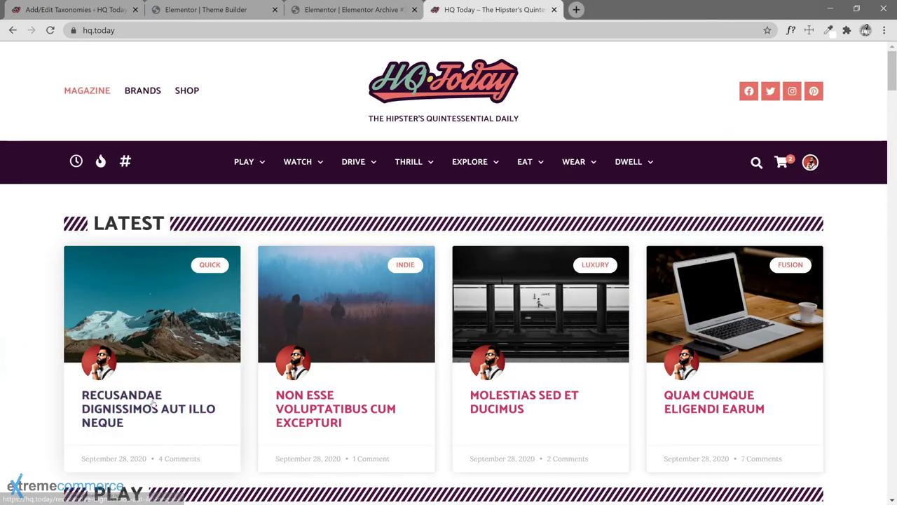
pyautogui.click(140, 406)
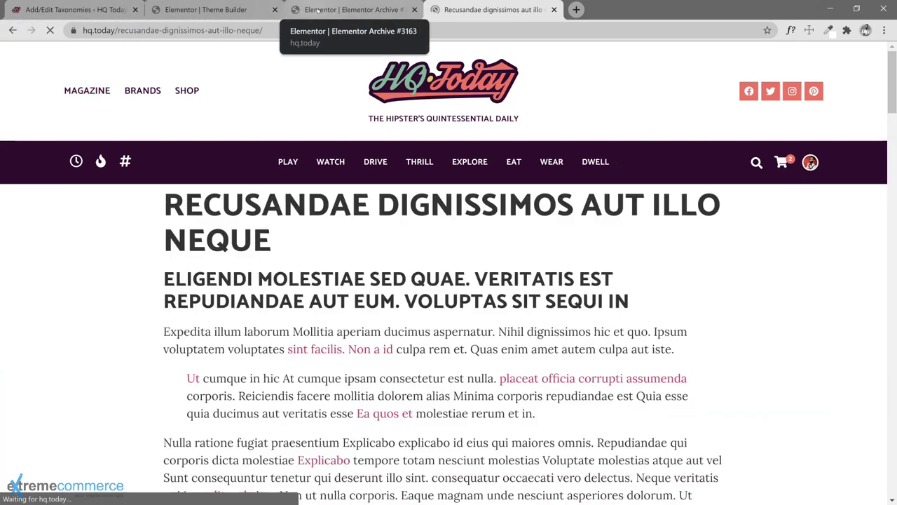
# - Retitle the Elementor Archive #3163 template as Brand Categories, update it and close its editor tab
pyautogui.click(320, 11)
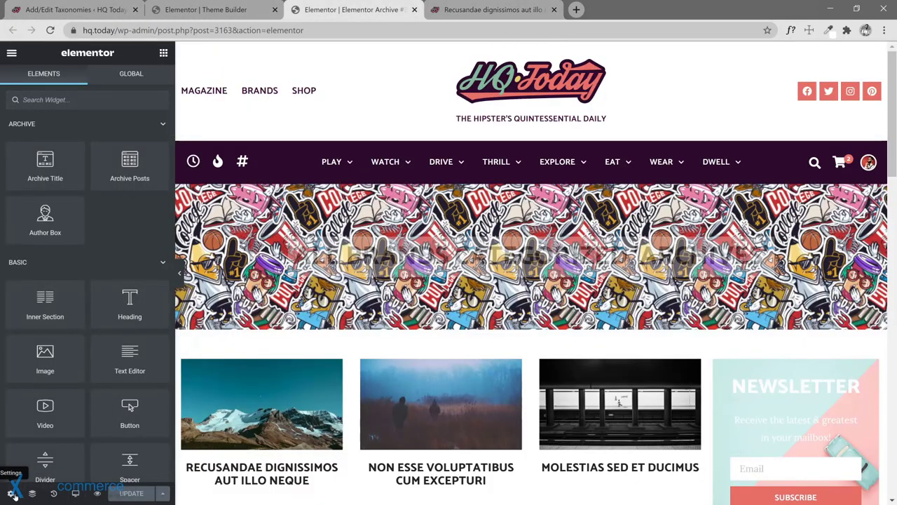
pyautogui.click(12, 493)
pyautogui.tripleClick(126, 155)
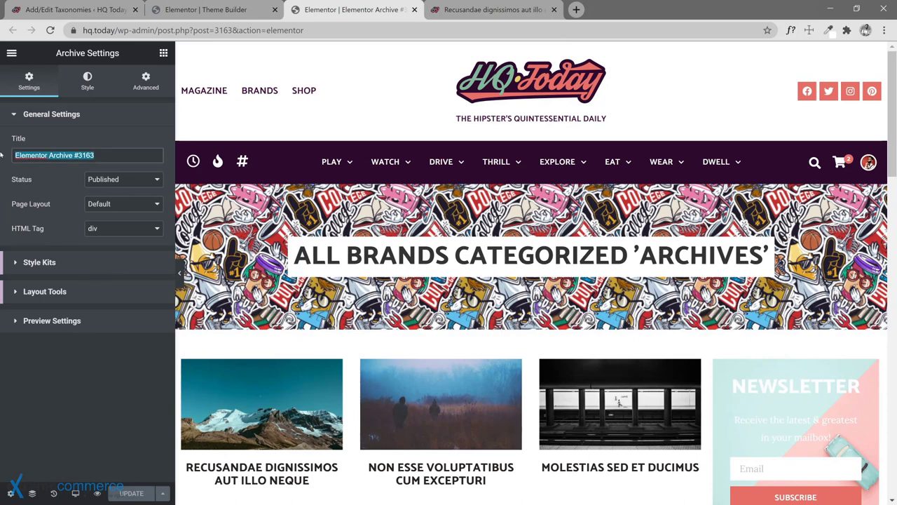
pyautogui.write('Brand Catge')
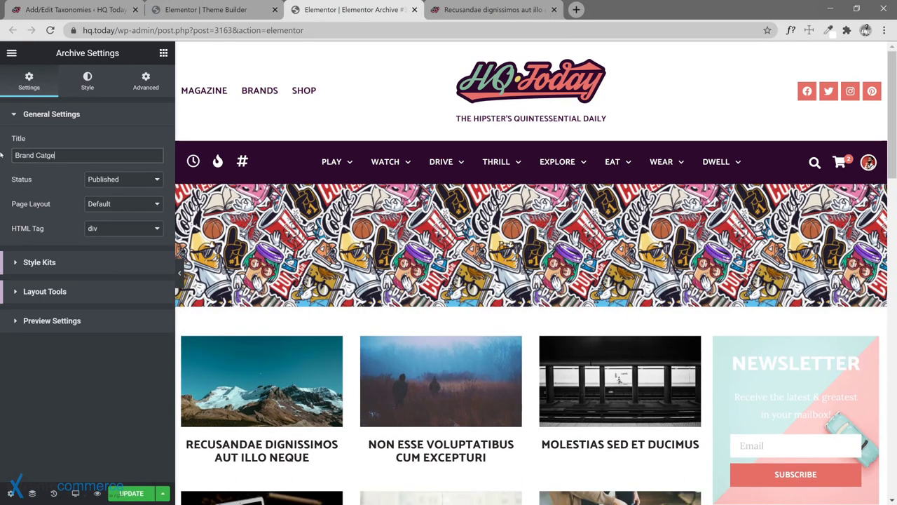
pyautogui.press('BackSpace')
pyautogui.press('BackSpace')
pyautogui.write('egories')
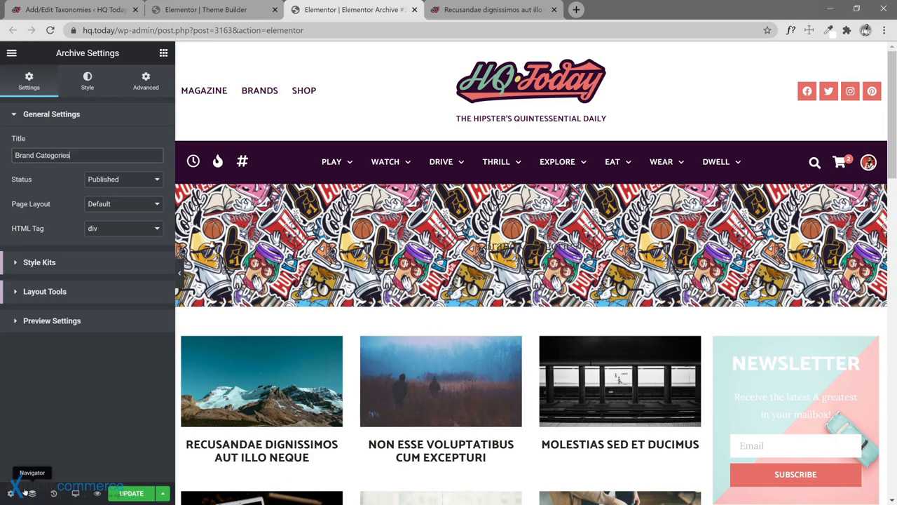
pyautogui.click(122, 493)
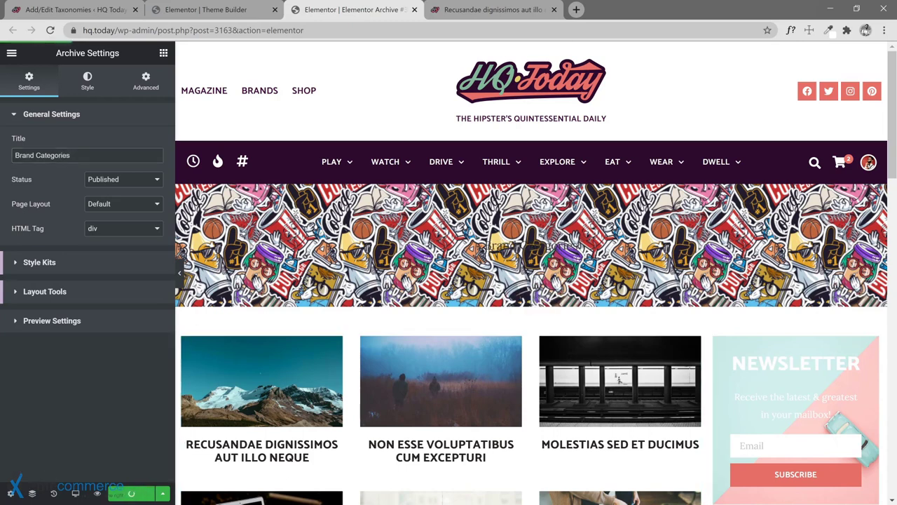
pyautogui.click(415, 9)
# - Add a new Single Post template in the Theme Builder
pyautogui.click(246, 11)
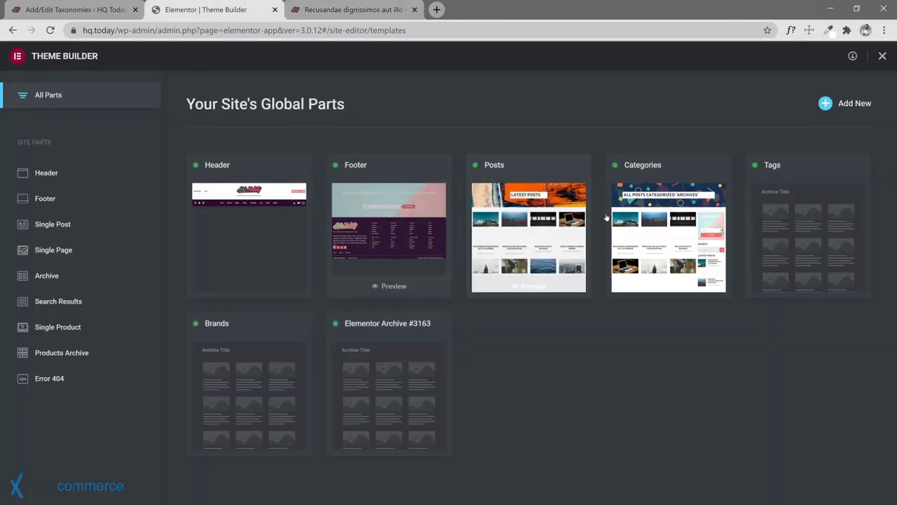
pyautogui.click(852, 107)
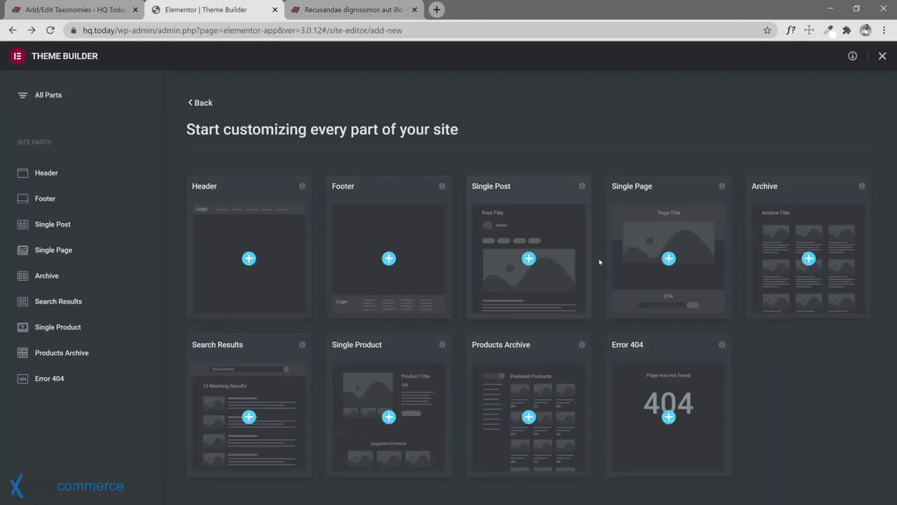
pyautogui.click(529, 259)
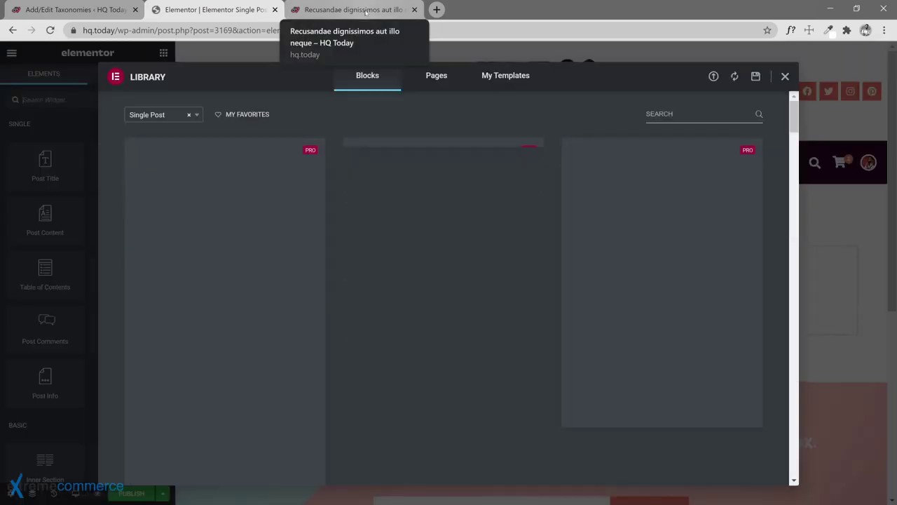
# - Look through the Single Post block designs in the template library, then close the library without inserting any
pyautogui.scroll(-3, 370, 312)
pyautogui.scroll(-10, 369, 312)
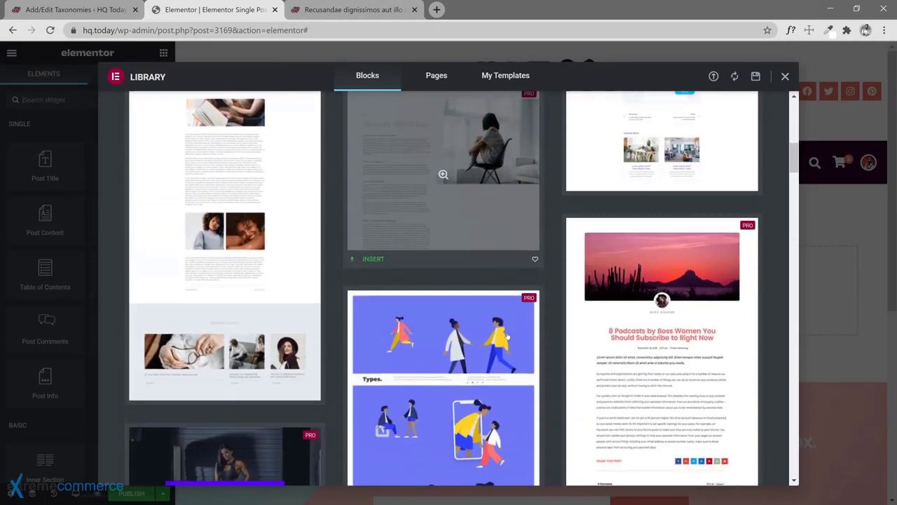
pyautogui.scroll(-8, 736, 362)
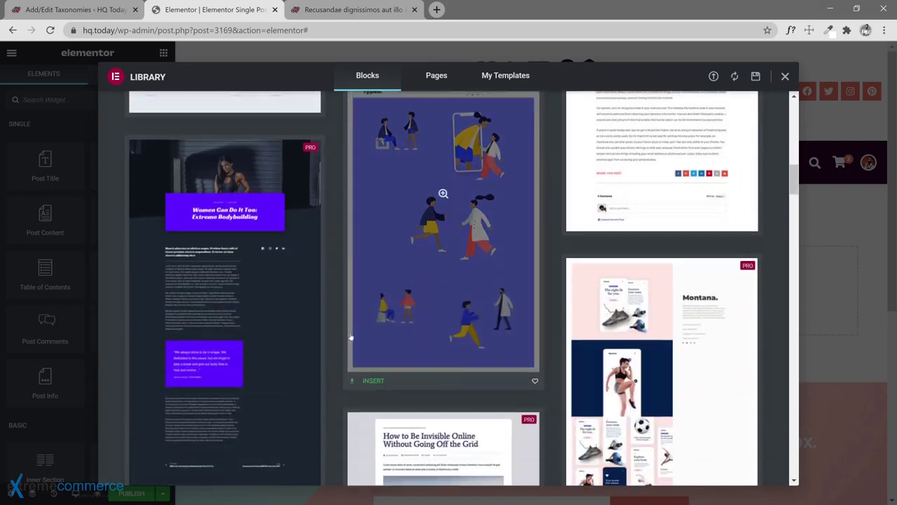
pyautogui.scroll(-10, 737, 362)
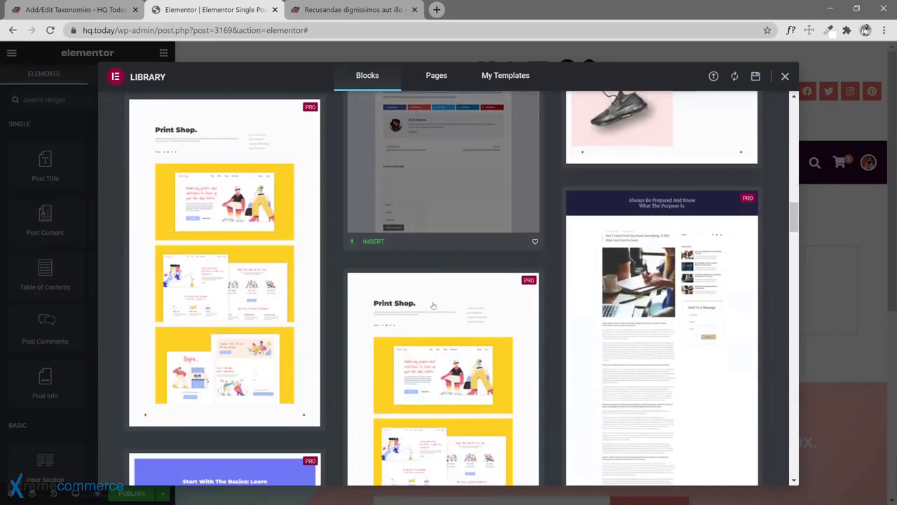
pyautogui.scroll(-10, 414, 295)
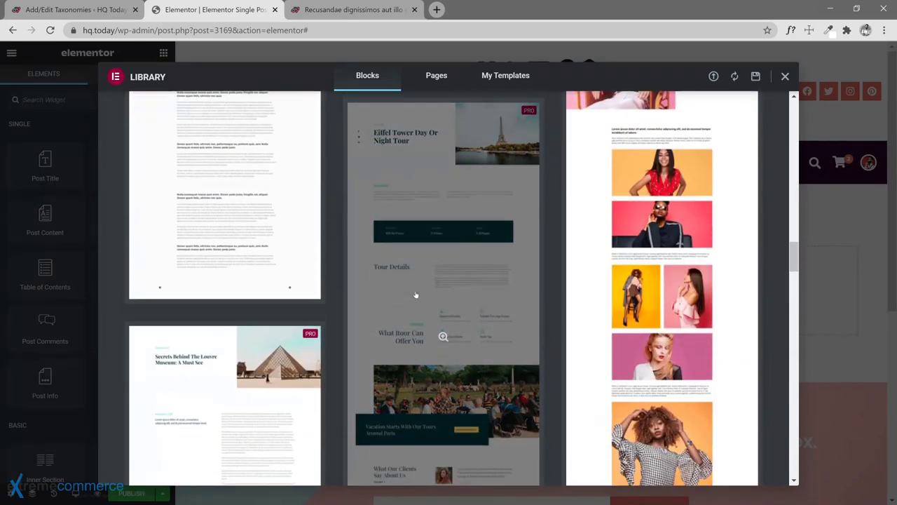
pyautogui.scroll(-10, 415, 295)
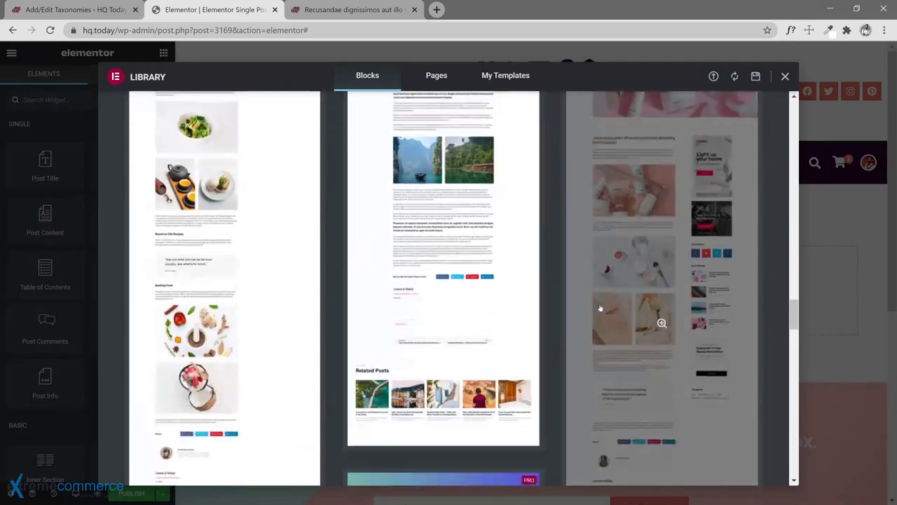
pyautogui.scroll(-10, 463, 297)
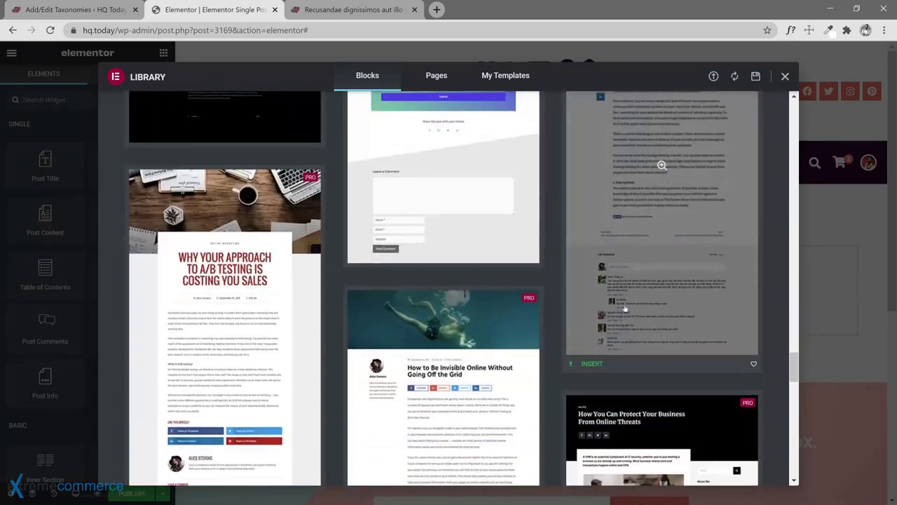
pyautogui.scroll(-8, 260, 328)
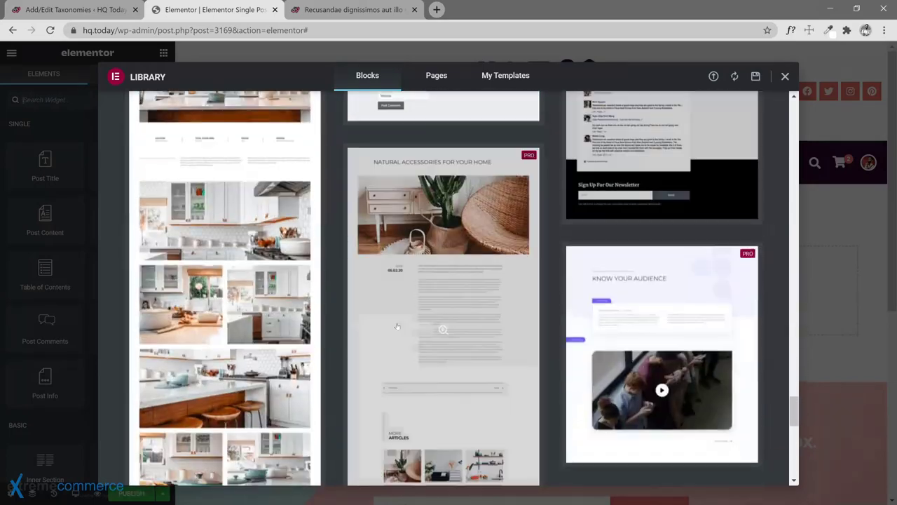
pyautogui.scroll(-5, 352, 315)
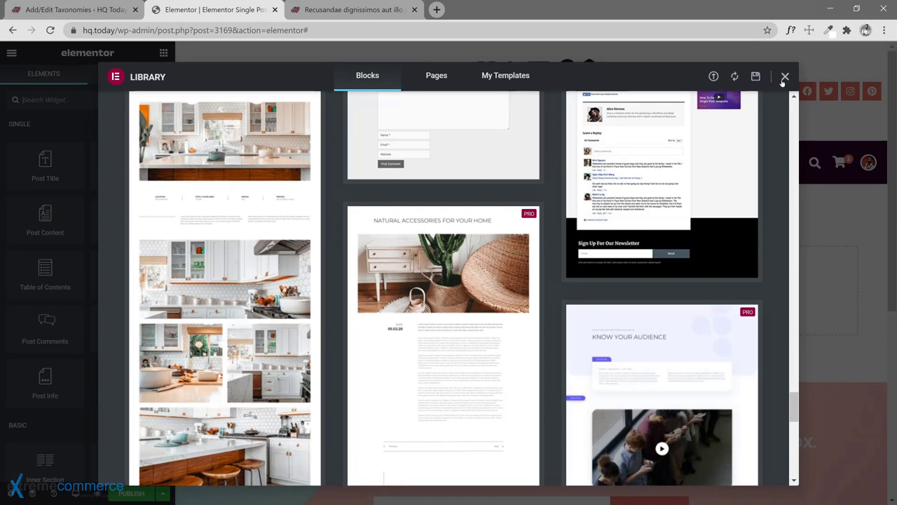
pyautogui.click(785, 77)
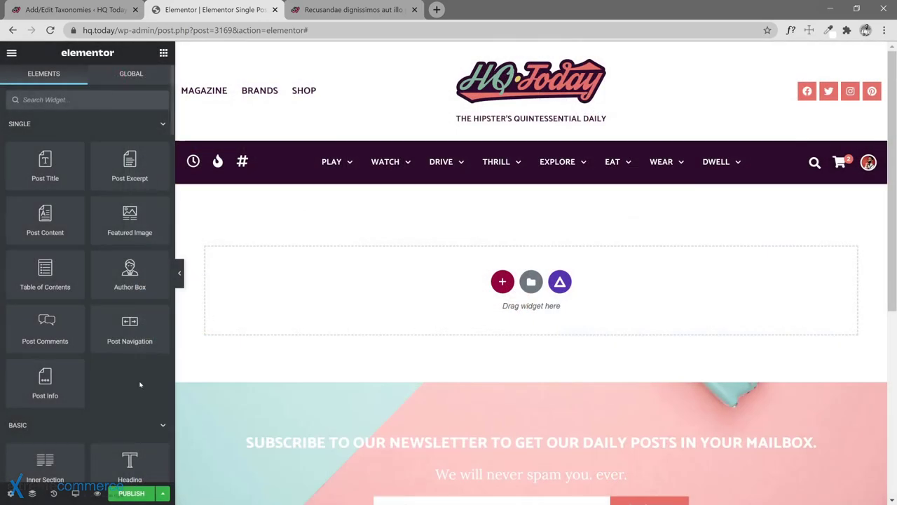